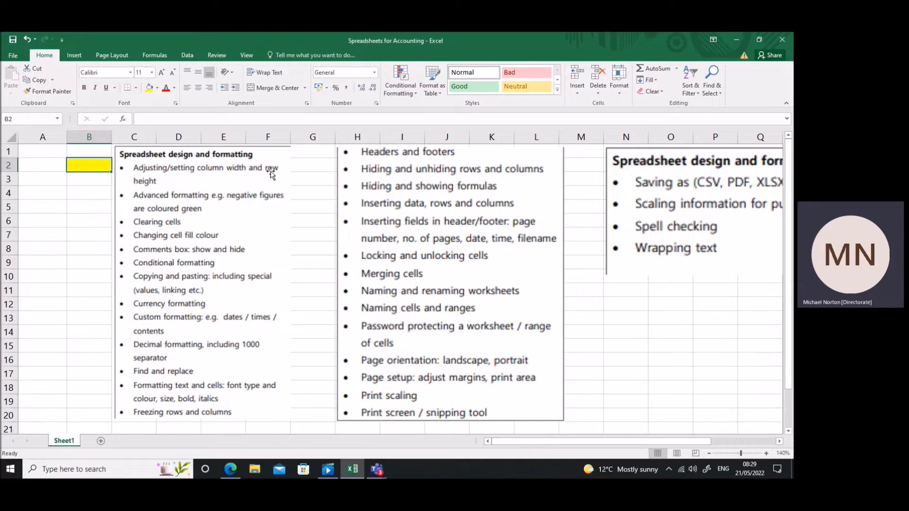
Move the yellow-filled cell from B2 down to B13 and back to B2.
left_click_drag(96, 172, 107, 327)
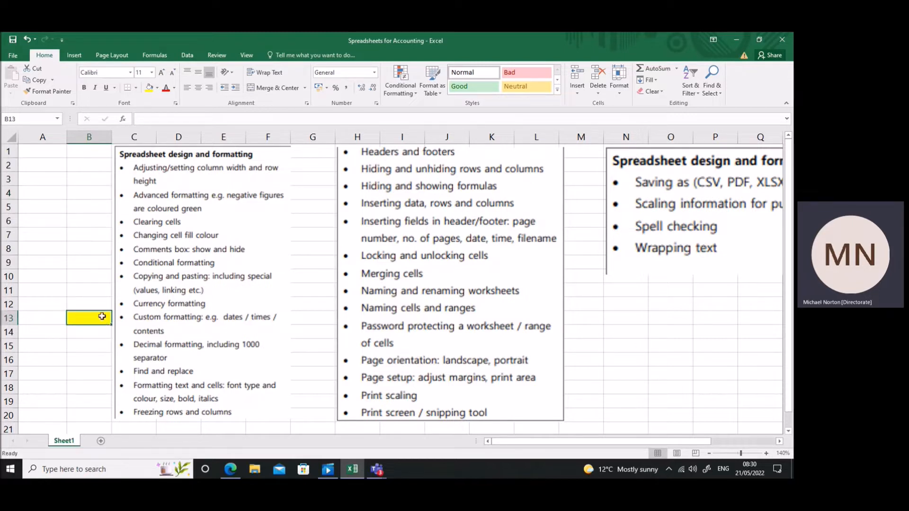
left_click_drag(101, 312, 106, 166)
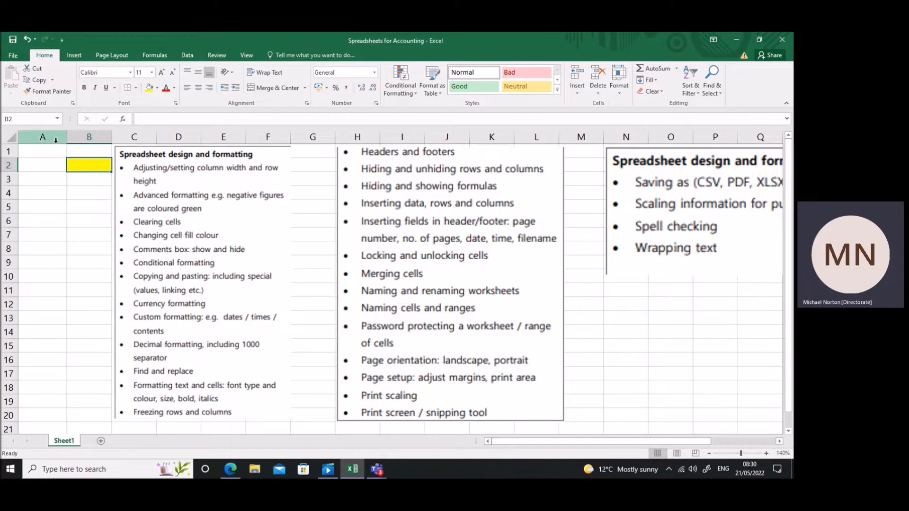
Widen column A slightly by hand, and set its width exactly through the Column Width setting.
mouse_move(66, 139)
left_mouse_down()
mouse_move(82, 137)
mouse_move(74, 136)
left_mouse_up()
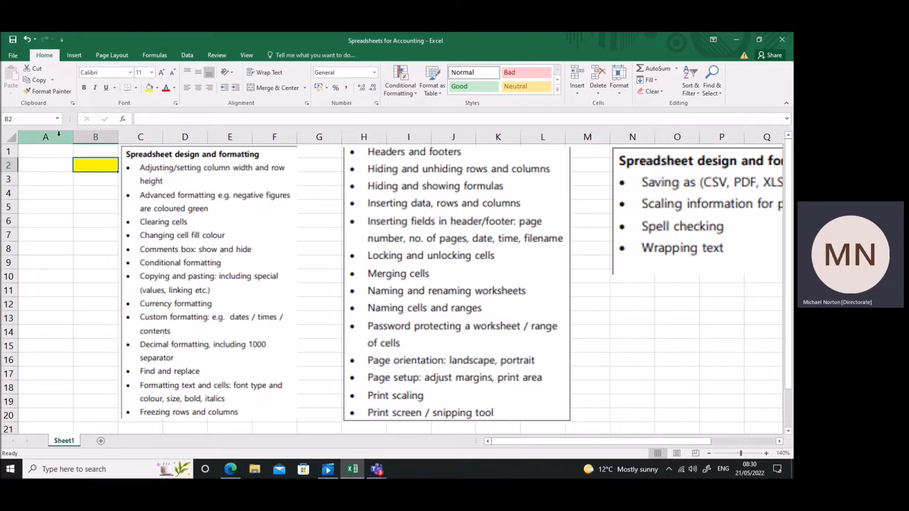
right_click(59, 134)
key("Escape")
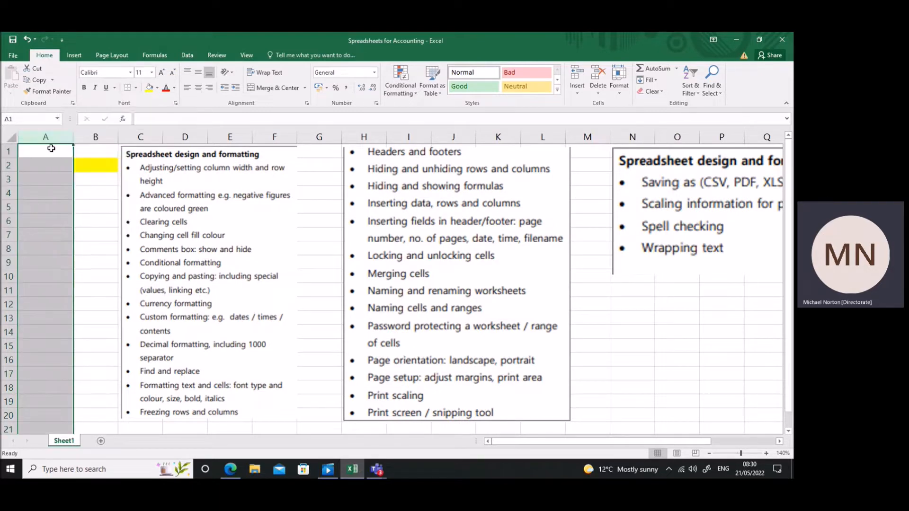
left_click(82, 172)
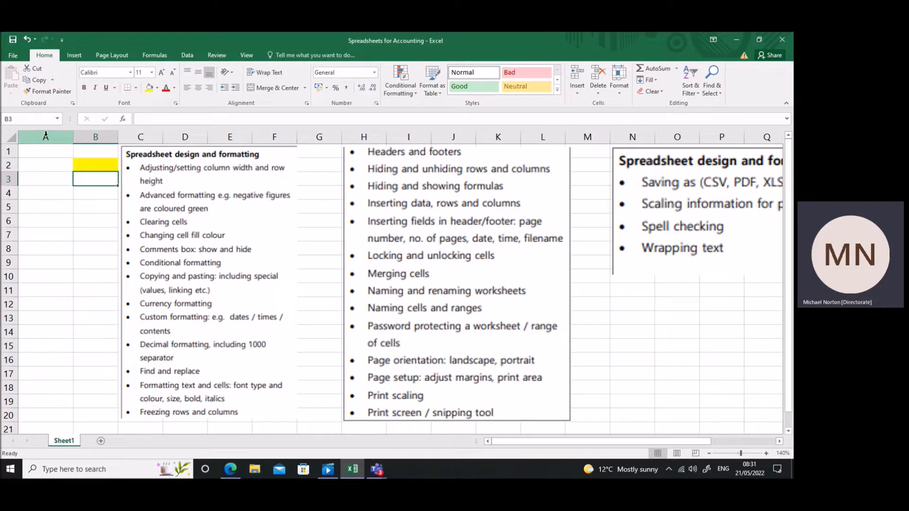
right_click(46, 135)
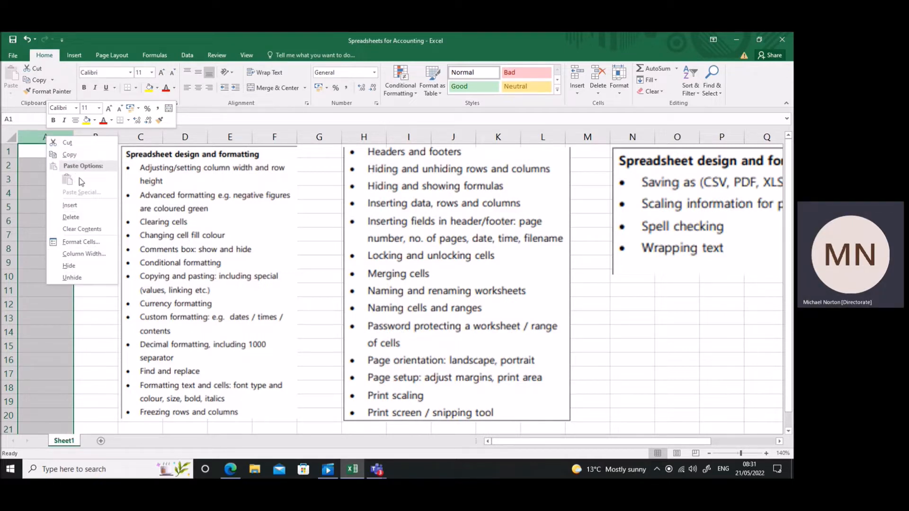
left_click(84, 254)
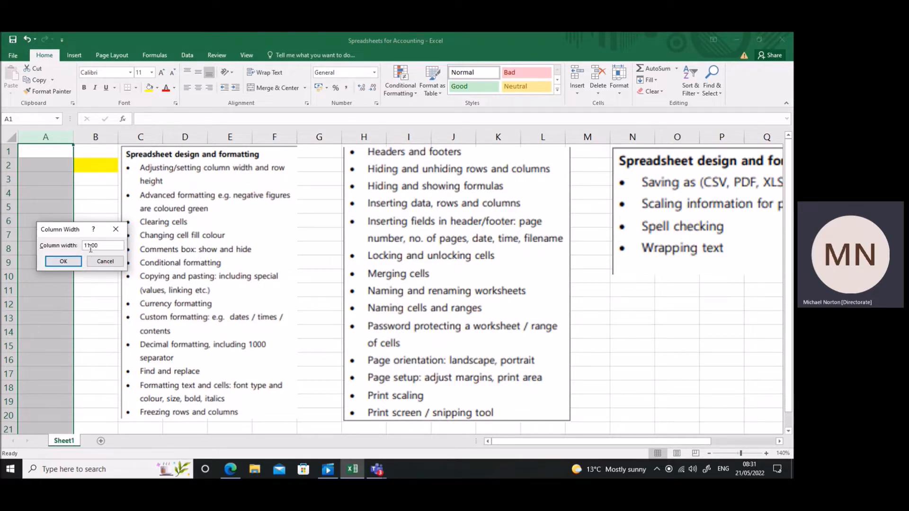
left_click(64, 262)
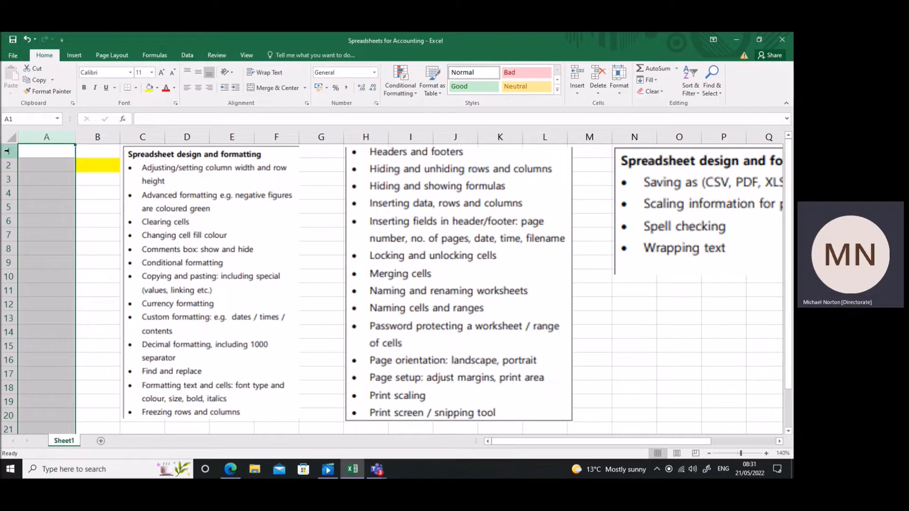
Increase the height of row 1 by hand and set its row height to exactly 40.
left_click(48, 161)
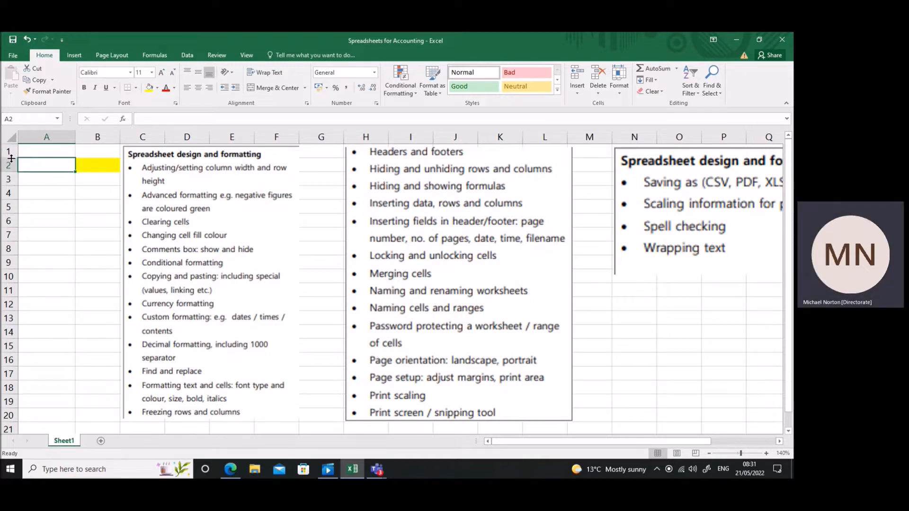
left_click_drag(10, 157, 11, 176)
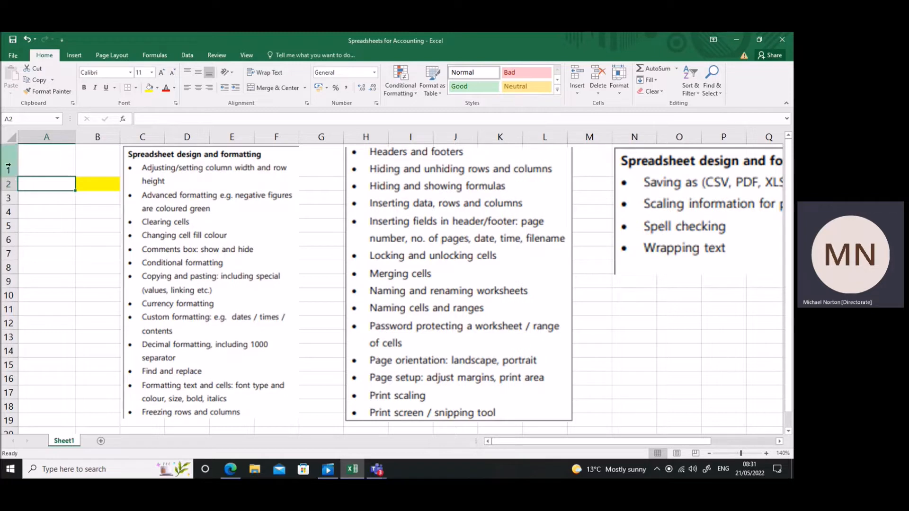
right_click(8, 162)
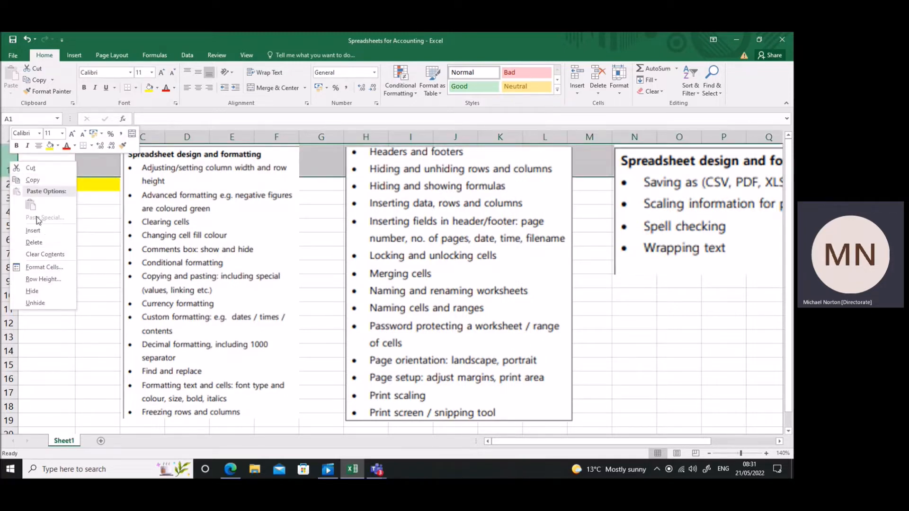
left_click(40, 279)
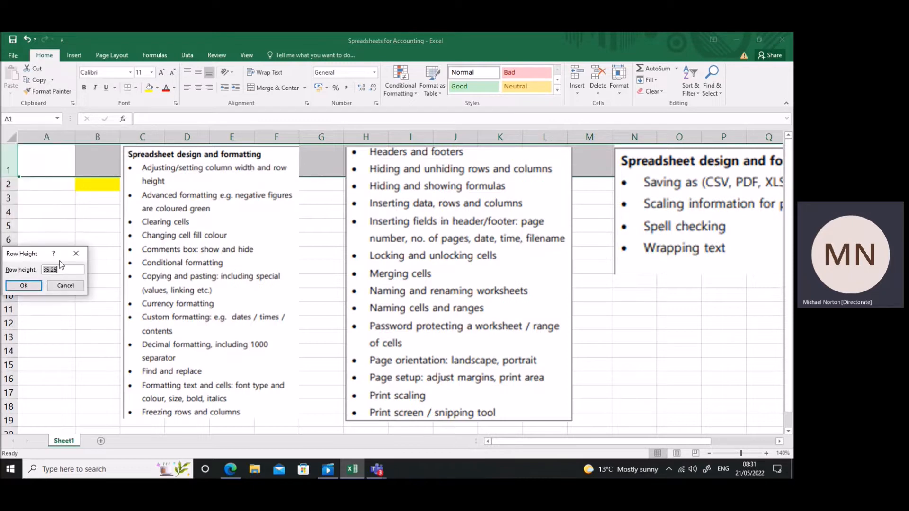
left_click_drag(61, 270, 43, 266)
left_click(24, 289)
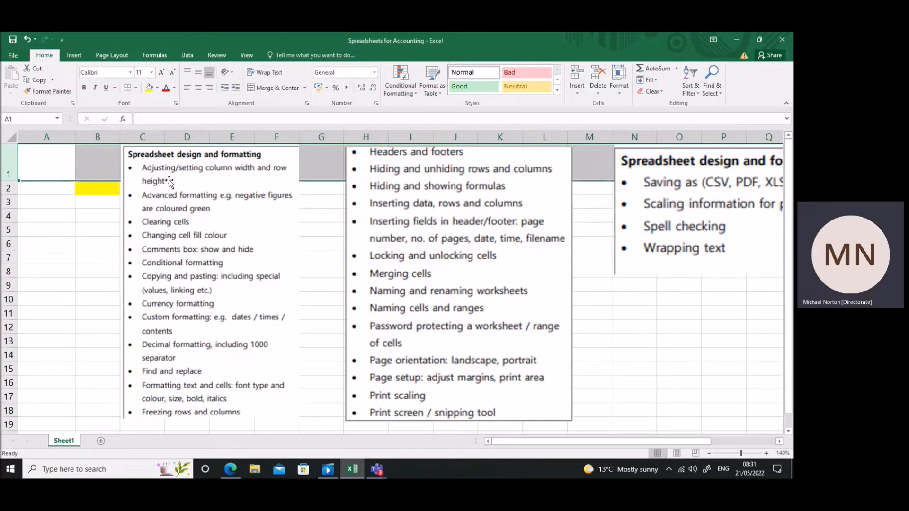
Move the yellow-filled cell B2 down one row to B3.
left_click(102, 192)
left_click_drag(106, 197, 107, 204)
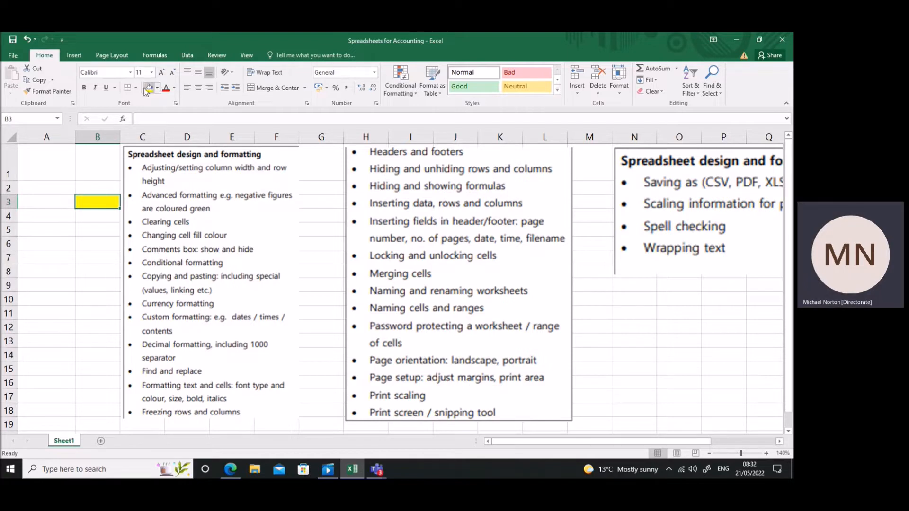
Try light blue, gold and light orange fill colours on cell A3, and reset it to No Fill.
left_click(56, 201)
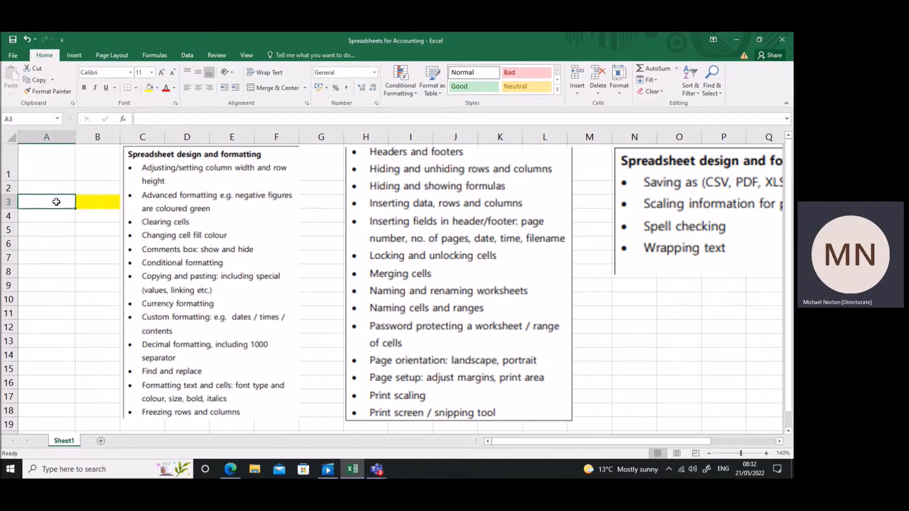
left_click(161, 87)
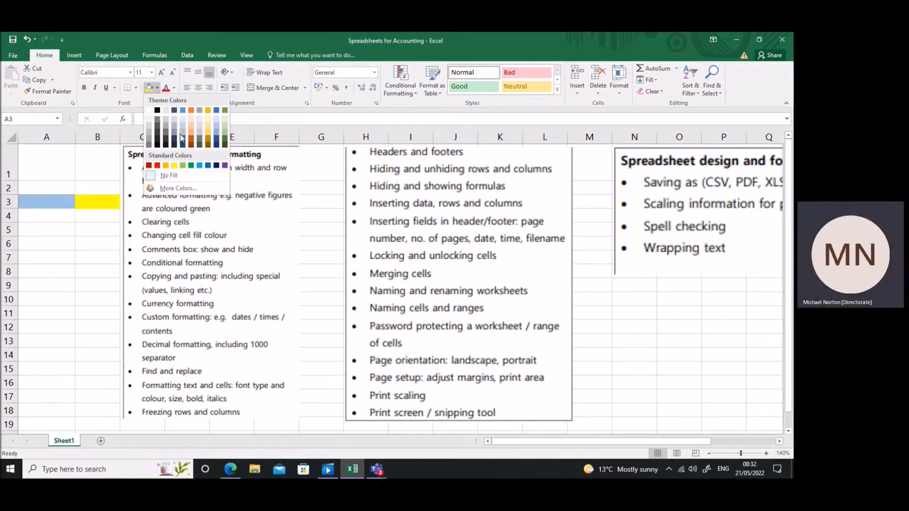
left_click(185, 138)
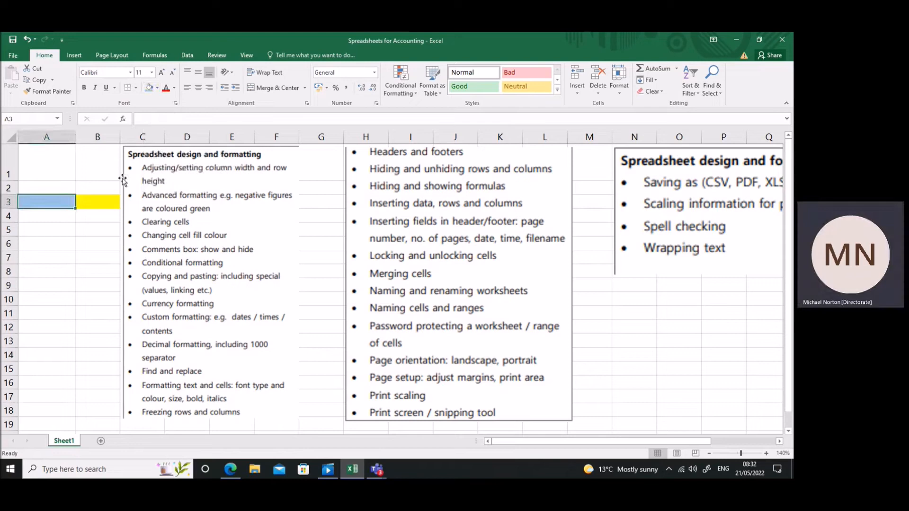
left_click(158, 88)
left_click(211, 139)
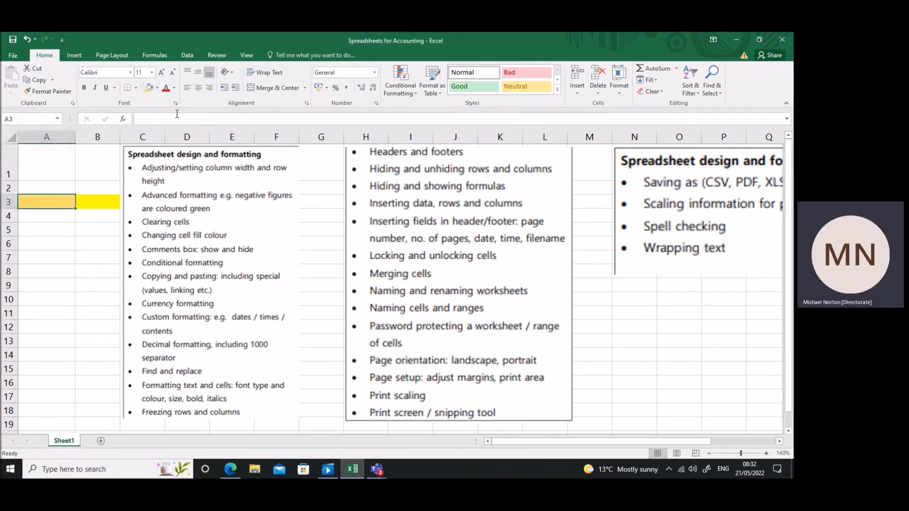
left_click(157, 91)
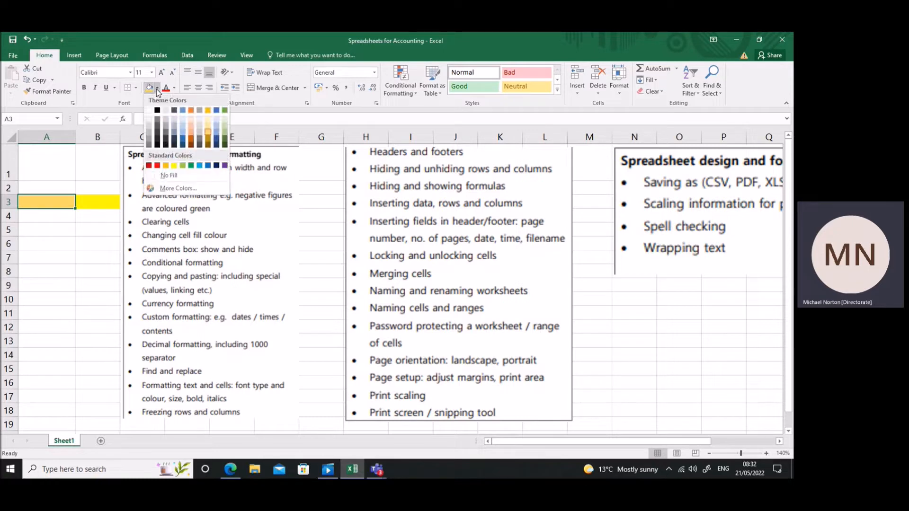
left_click(192, 130)
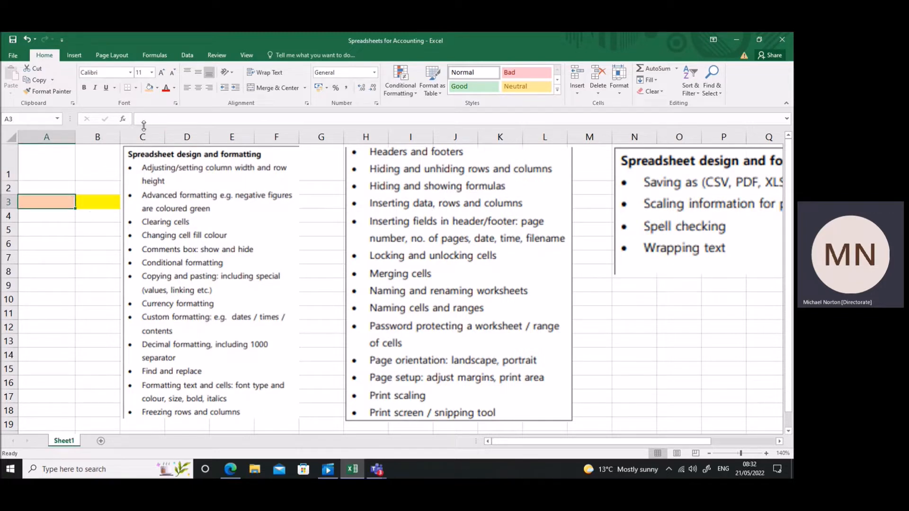
left_click(157, 88)
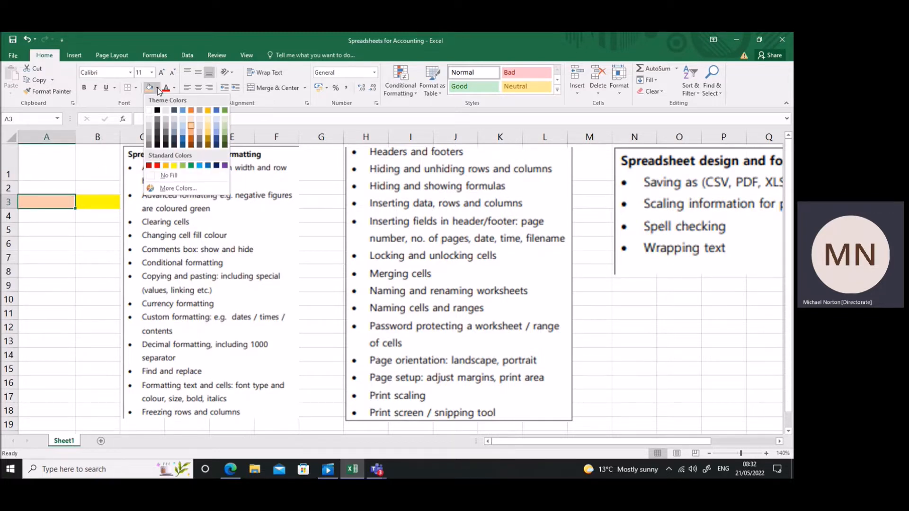
left_click(162, 175)
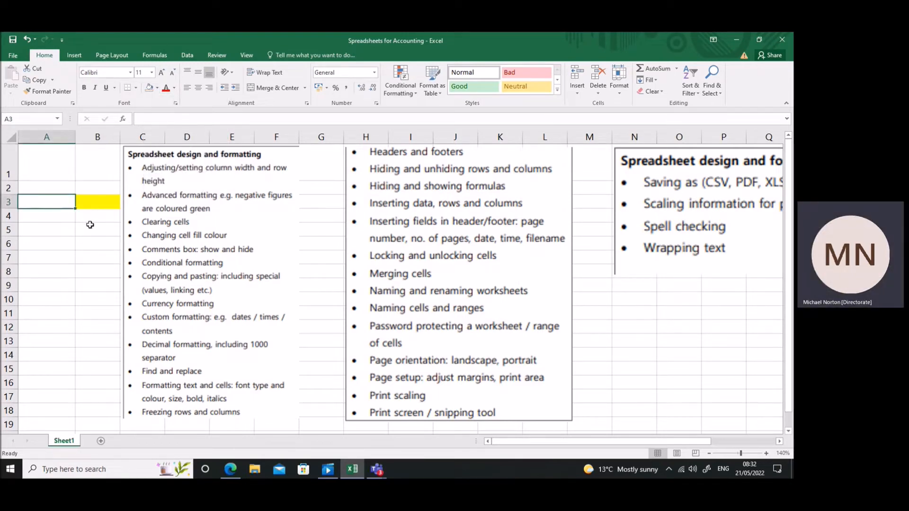
Enter the values 10, 20, 30, -10 and -30 down column A in cells A3 to A7.
type("10")
key("Return")
type("20")
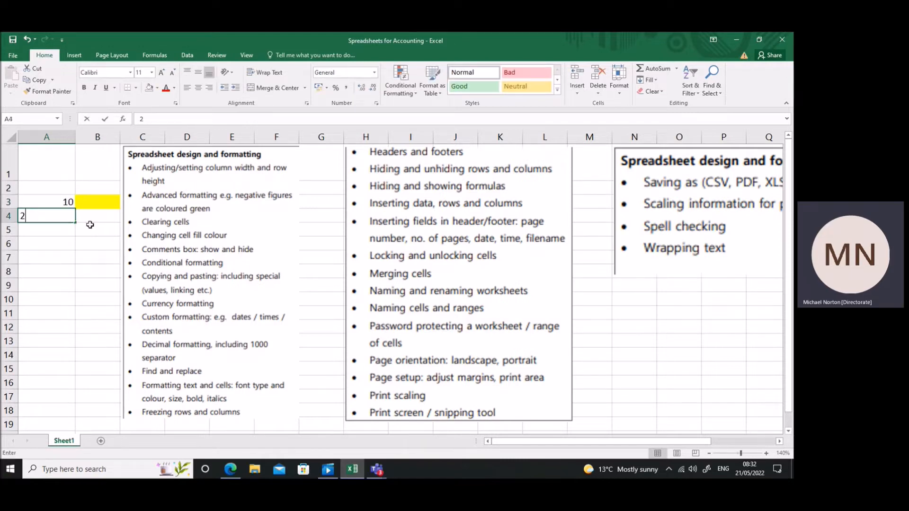
key("Return")
type("30")
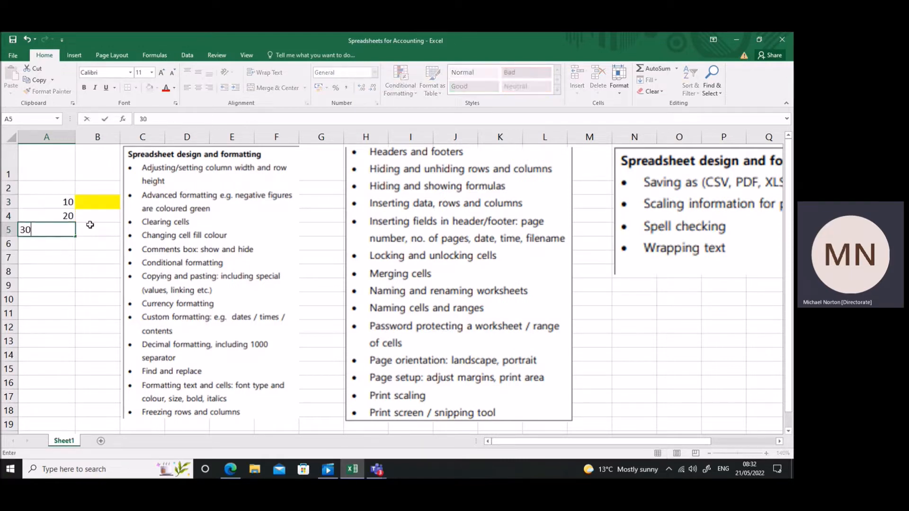
key("Return")
type("-")
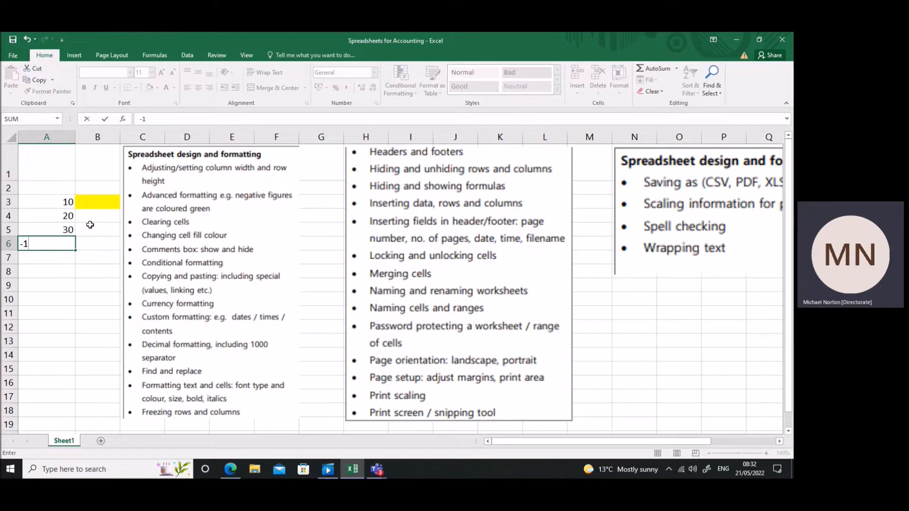
type("10")
key("Return")
type("-30")
key("Return")
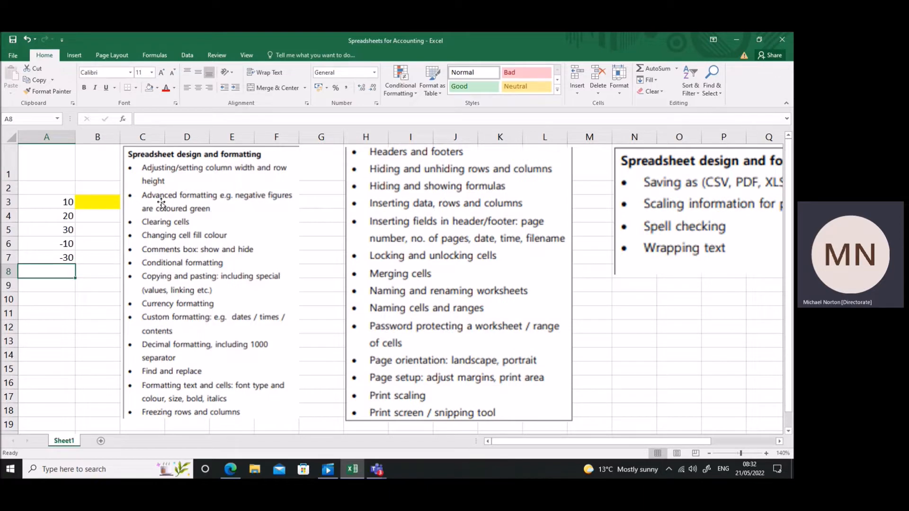
left_click_drag(71, 202, 62, 257)
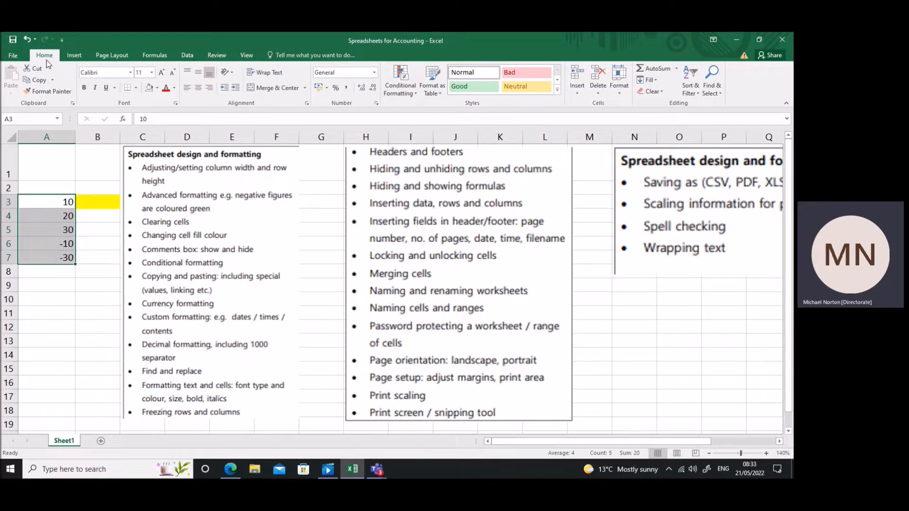
left_click(415, 94)
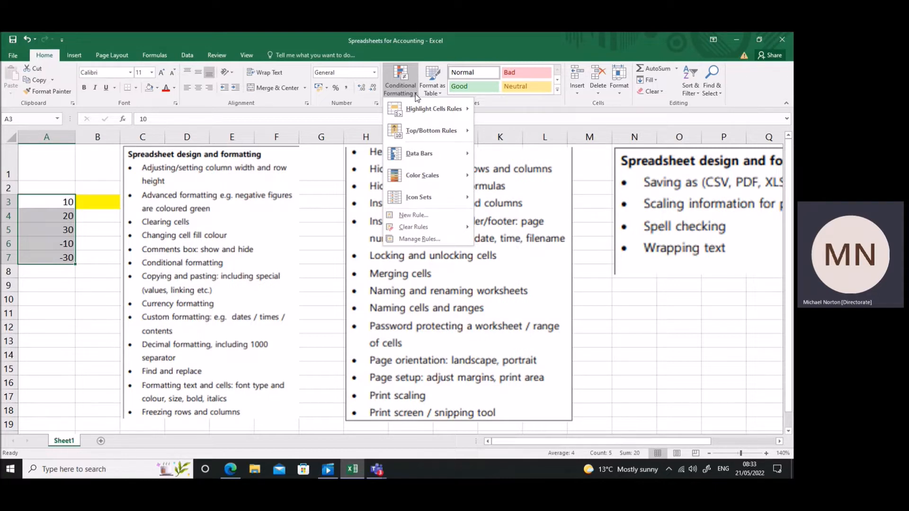
left_click(412, 216)
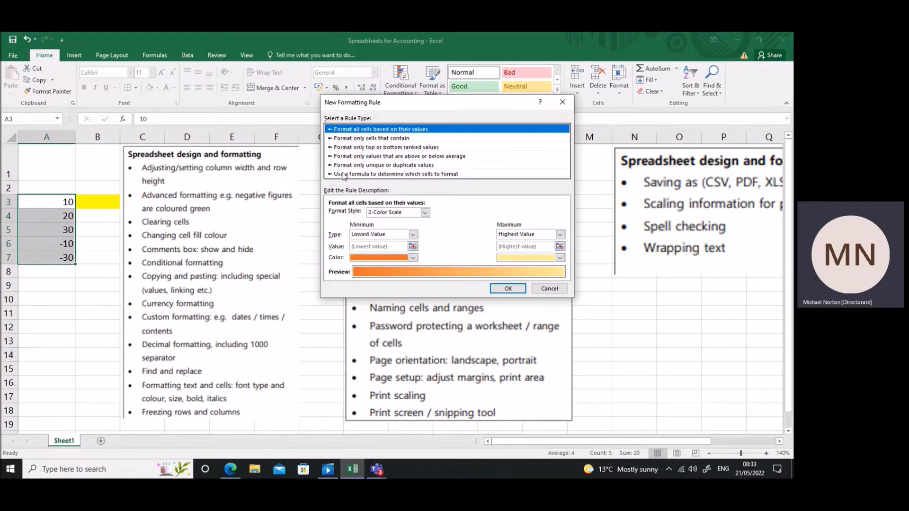
left_click(402, 174)
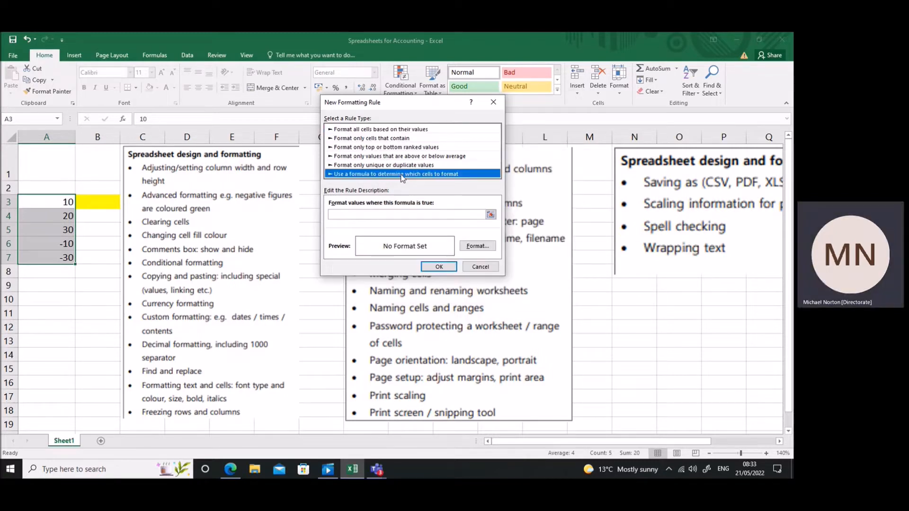
left_click(341, 216)
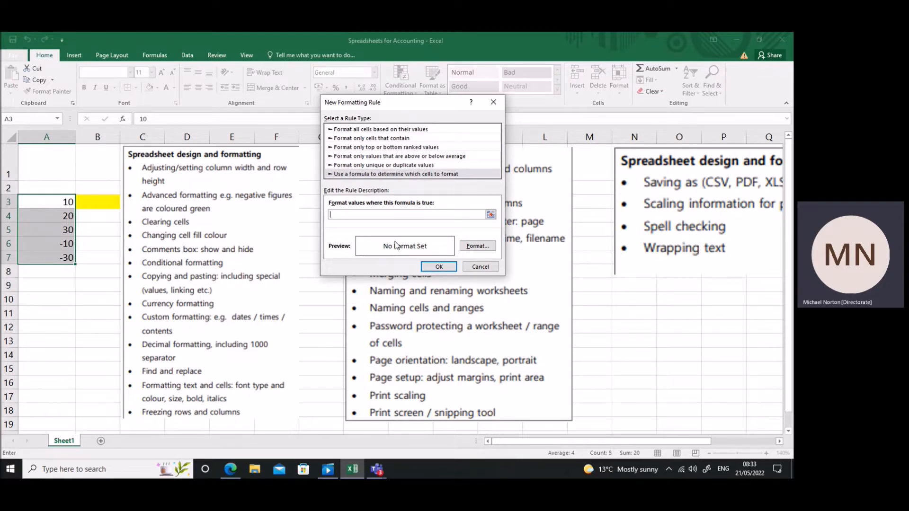
left_click(479, 267)
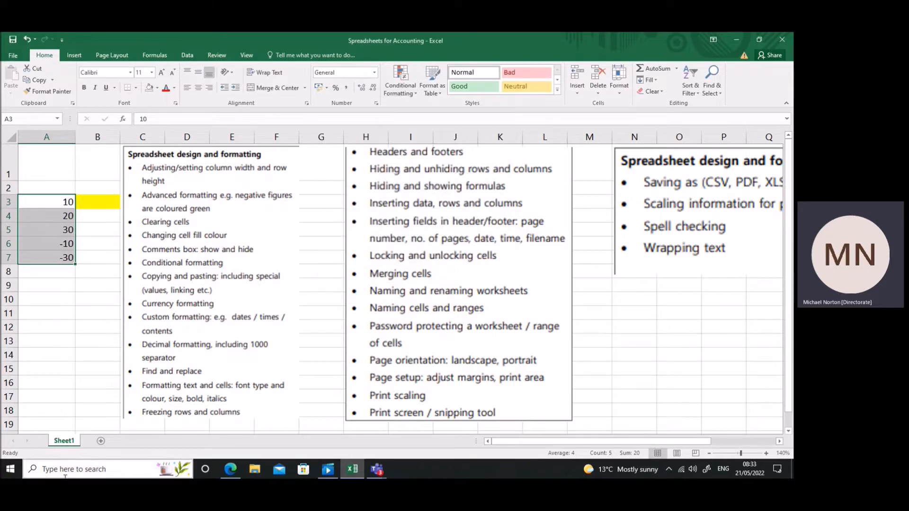
Add a new worksheet and widen its column A to about five times the default width.
left_click(100, 441)
left_click(121, 224)
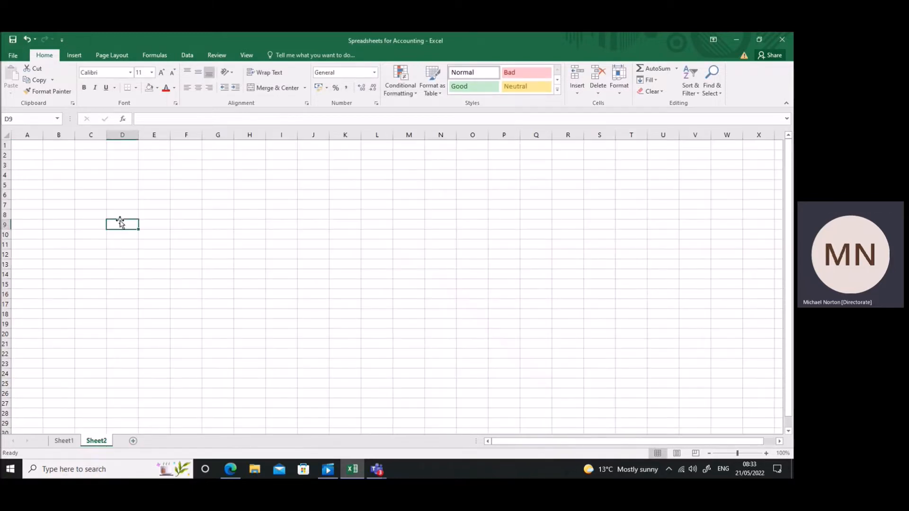
left_click_drag(43, 135, 178, 138)
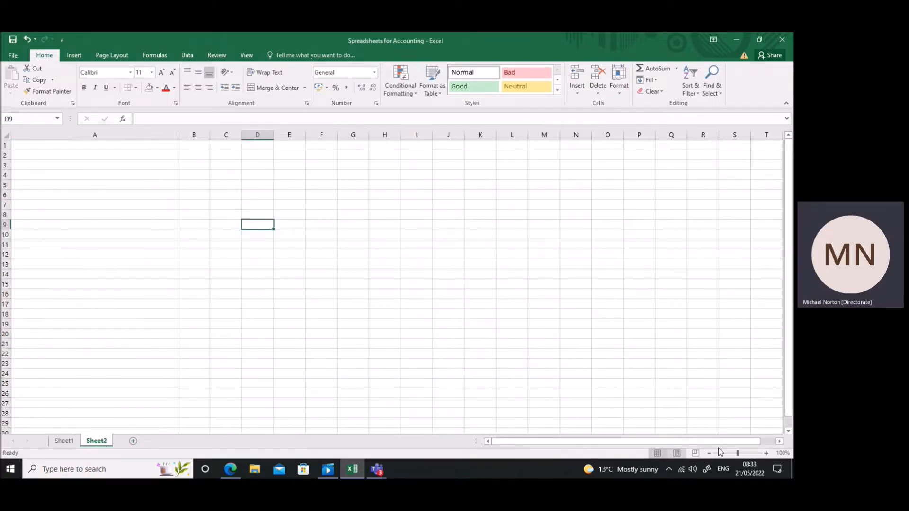
Narrow column A of the new sheet to roughly half its width.
left_click(766, 453)
left_click(766, 453)
left_click(767, 453)
left_click(767, 454)
left_click(766, 453)
left_click(766, 454)
left_click(766, 453)
left_click(767, 453)
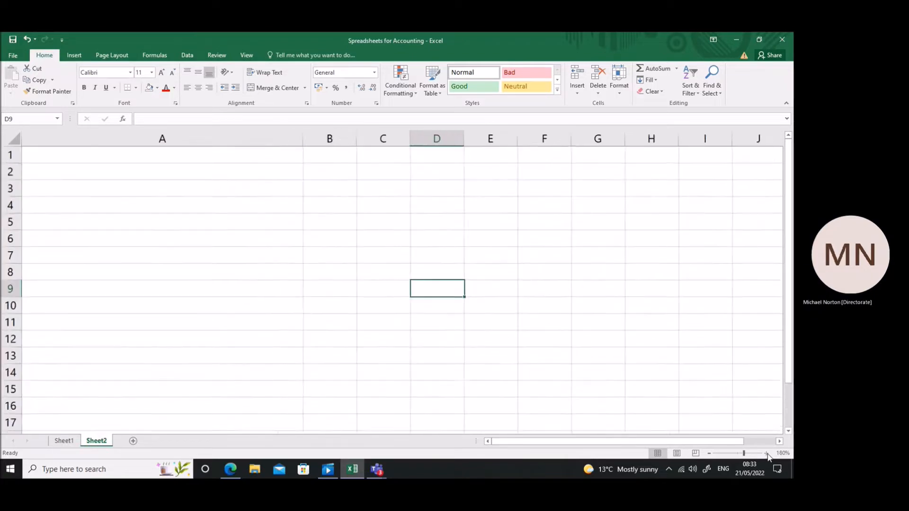
left_click(766, 453)
left_click_drag(345, 138, 166, 139)
Enter the heading "Logic Test" in cell A1.
left_click(140, 155)
type("Logic e")
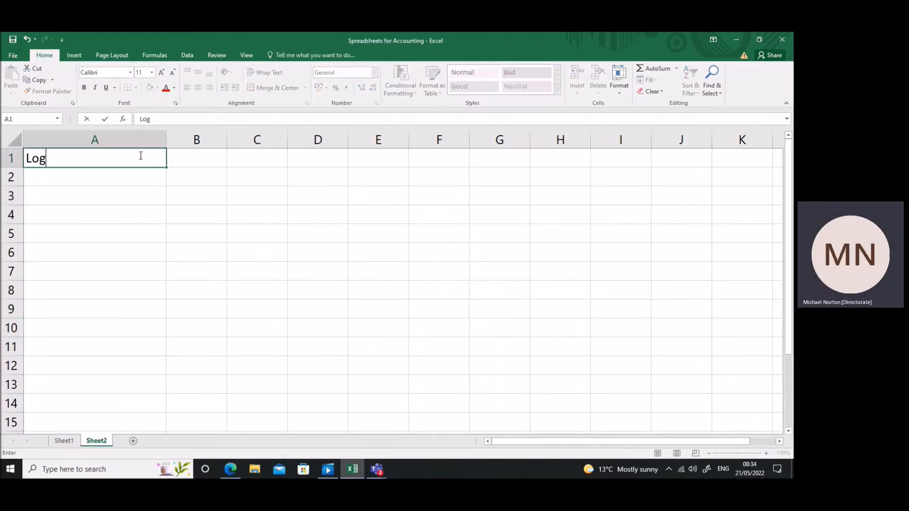
key("BackSpace")
type("Tes")
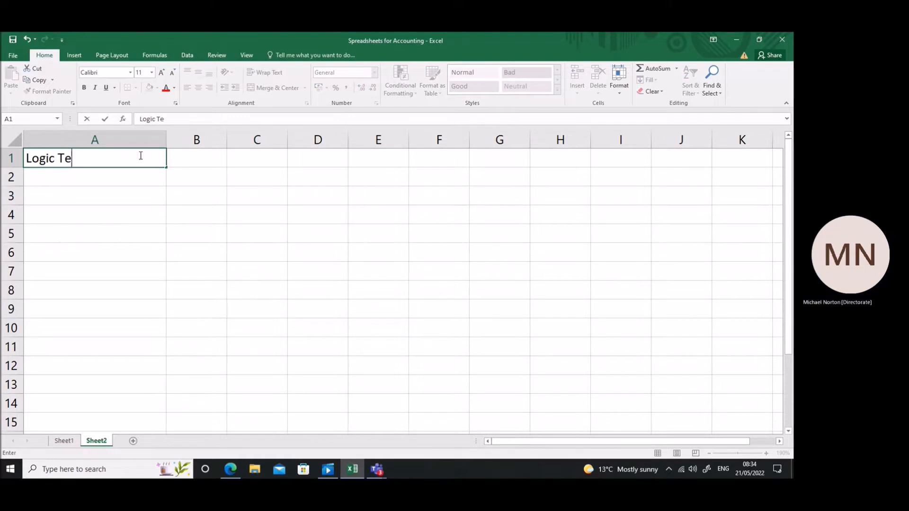
key("Return")
left_click(139, 155)
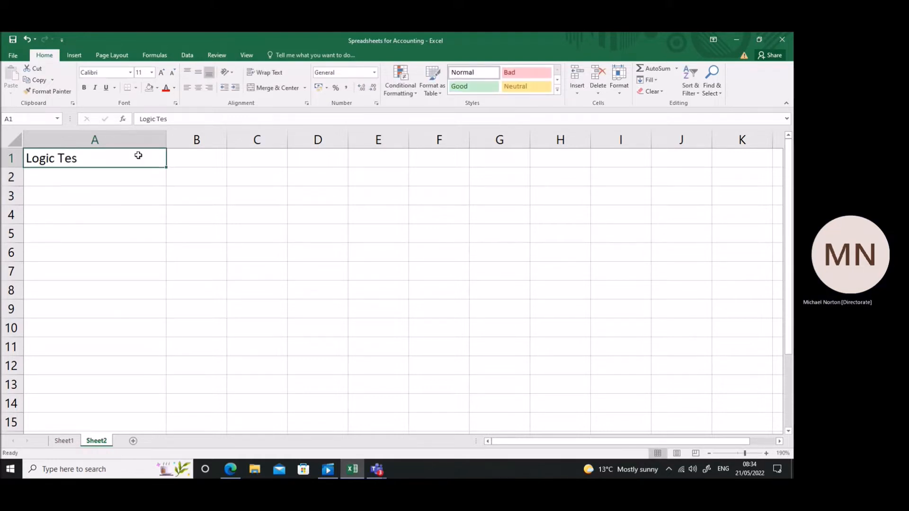
left_click(169, 118)
type("t")
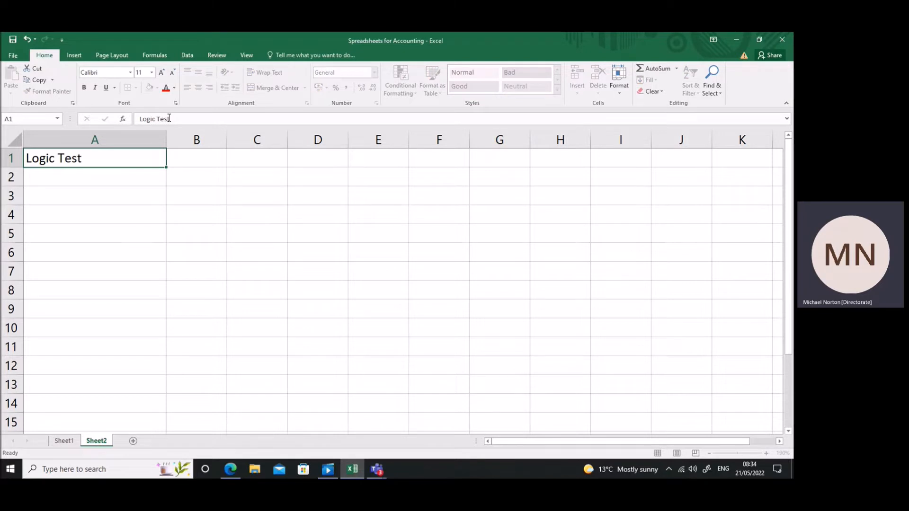
key("Return")
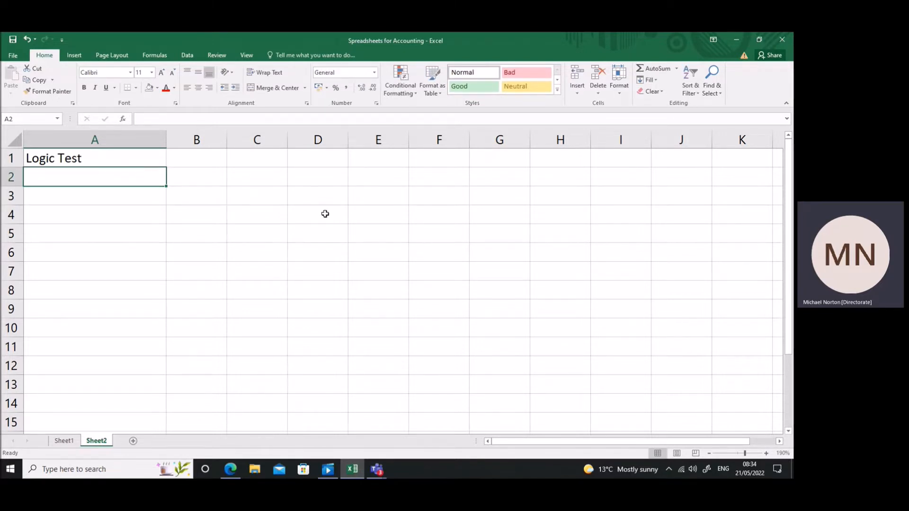
Enter the formula =IF(C2>0,100,0) in cell A2 below the heading.
type("=")
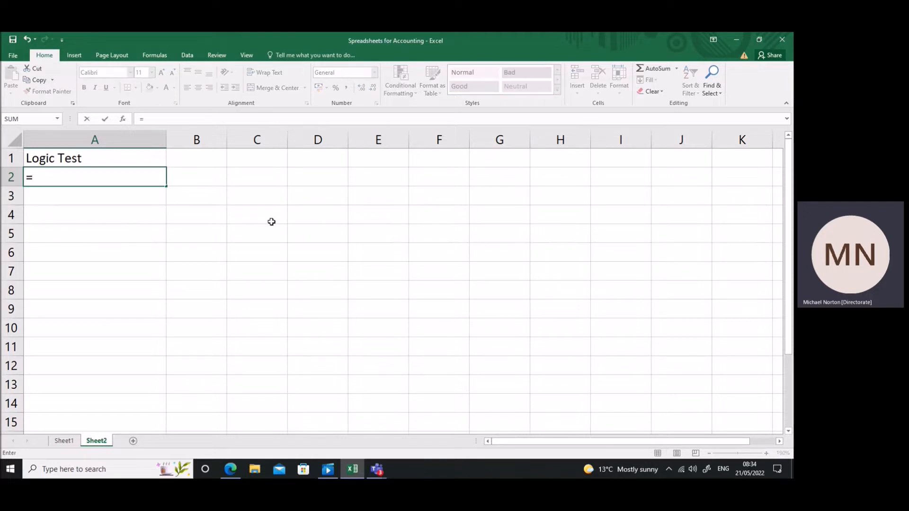
type("if(")
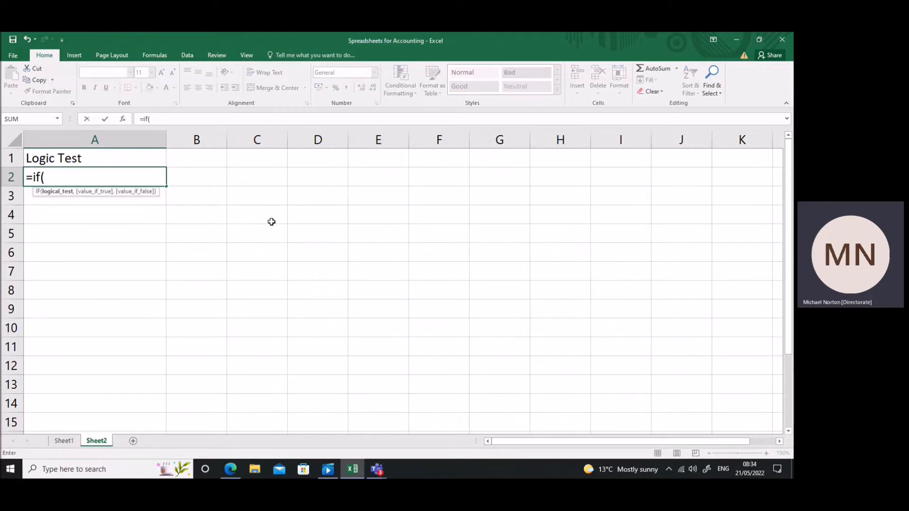
left_click(258, 181)
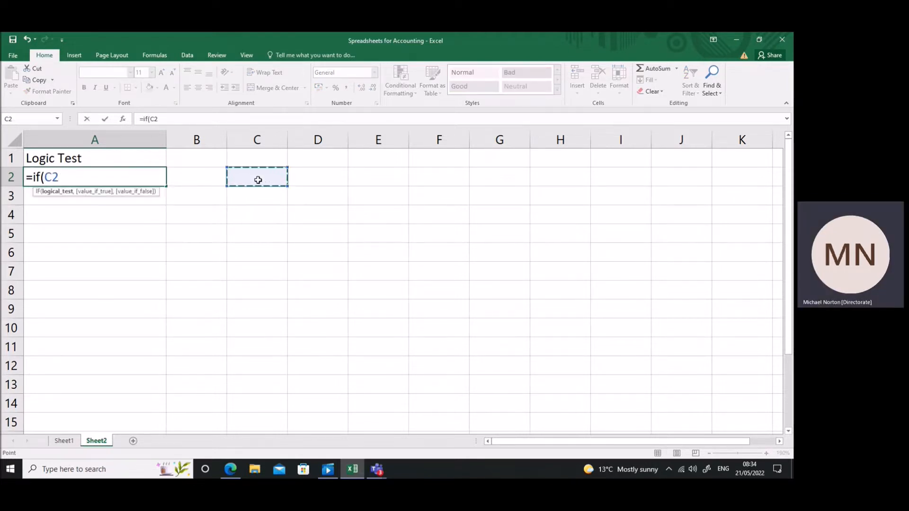
type(">0,")
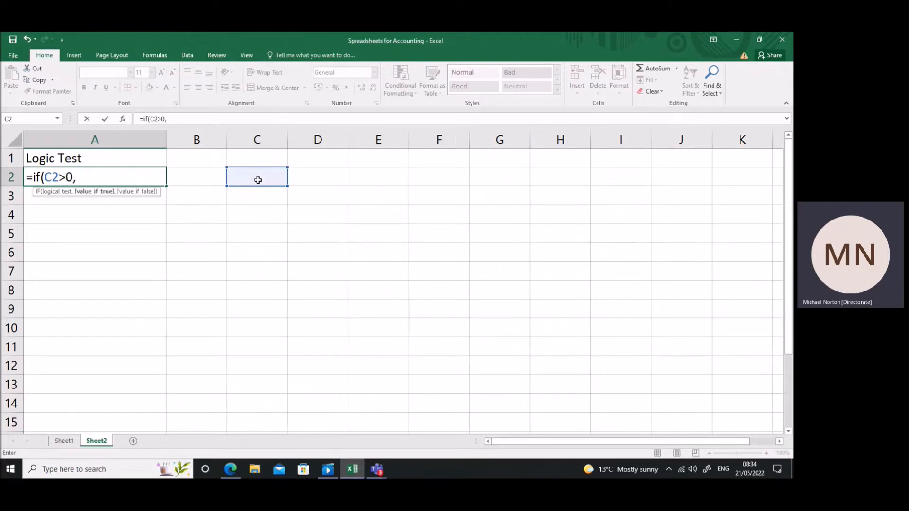
type("100,0")
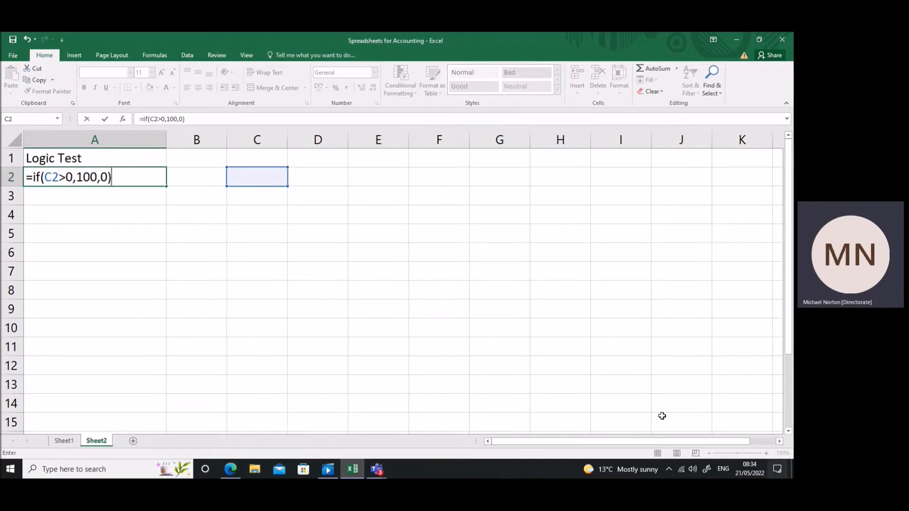
key("Return")
Examine the IF formula in cell A2 and the cell it refers to at a larger zoom.
left_click(158, 176)
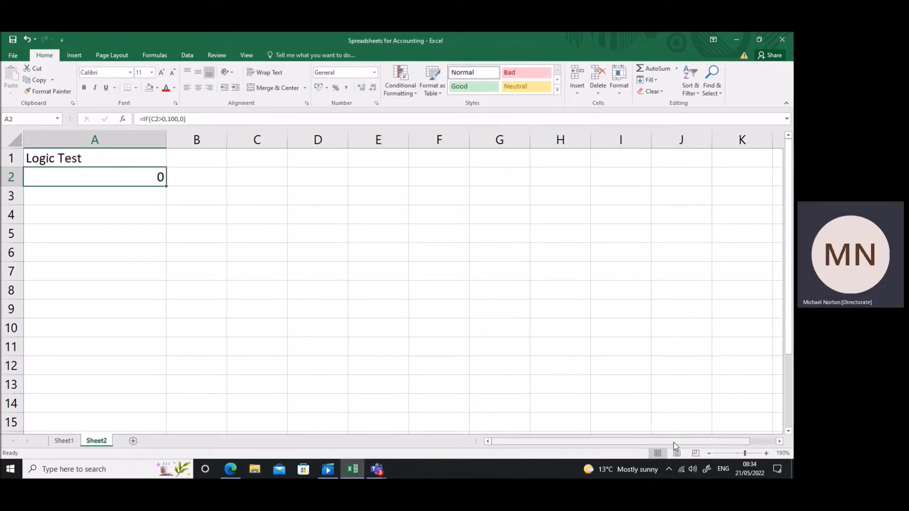
left_click(765, 454)
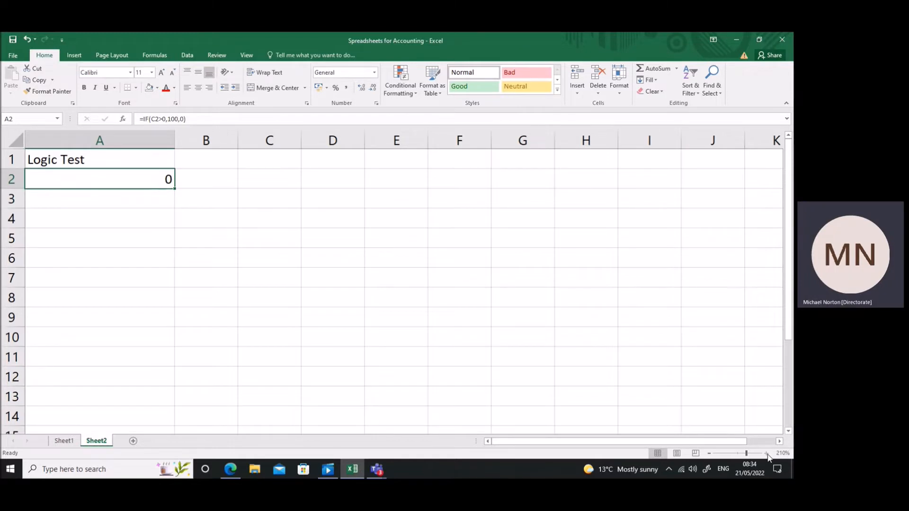
left_click(766, 454)
left_click(767, 454)
left_click(767, 454)
left_click(767, 454)
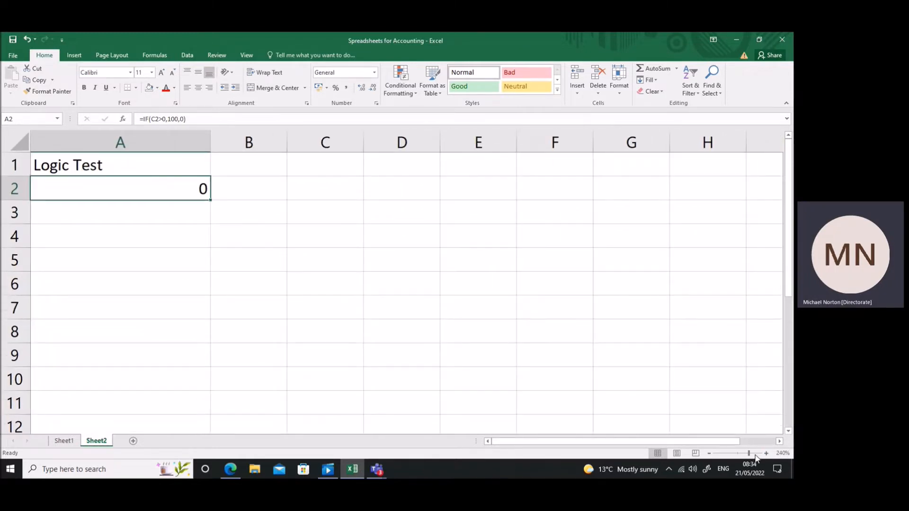
left_click(767, 454)
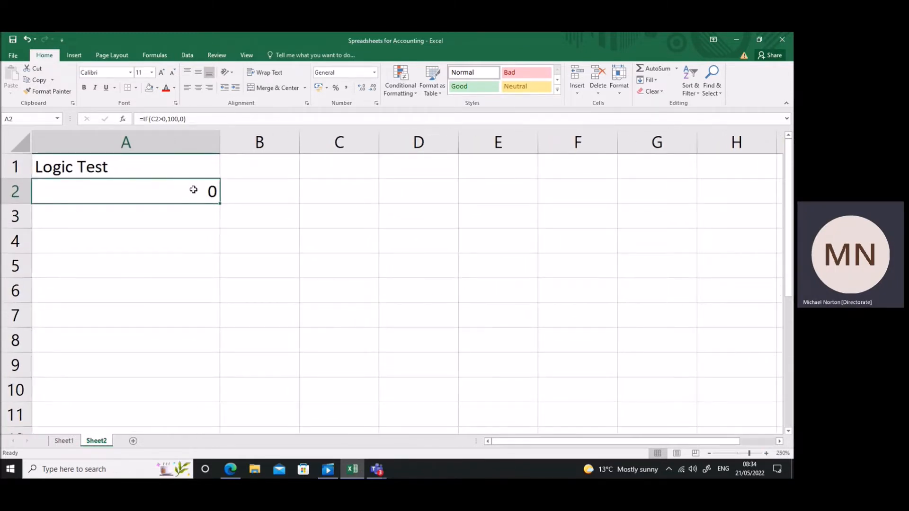
left_click(189, 119)
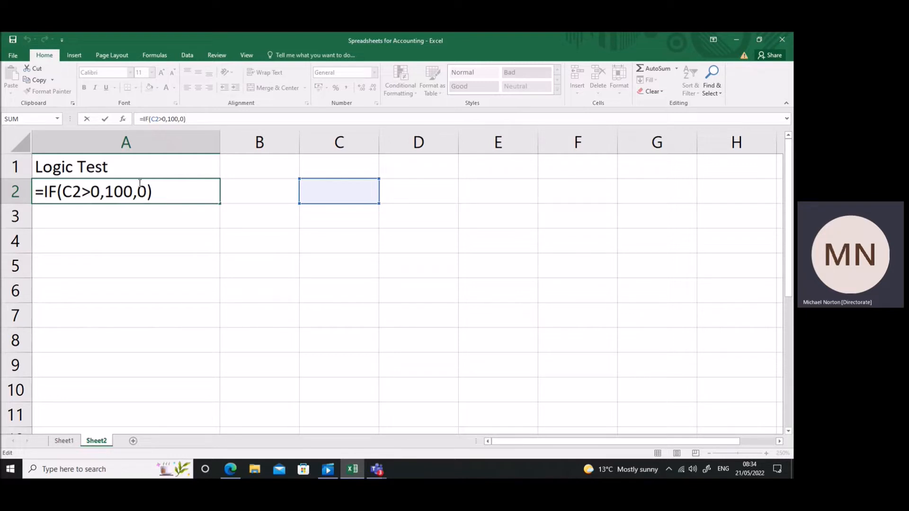
key("Return")
Fill the A2 formula down to A3 and edit the copy to =IF(C3>100,100), removing its value-if-false argument.
left_click(152, 192)
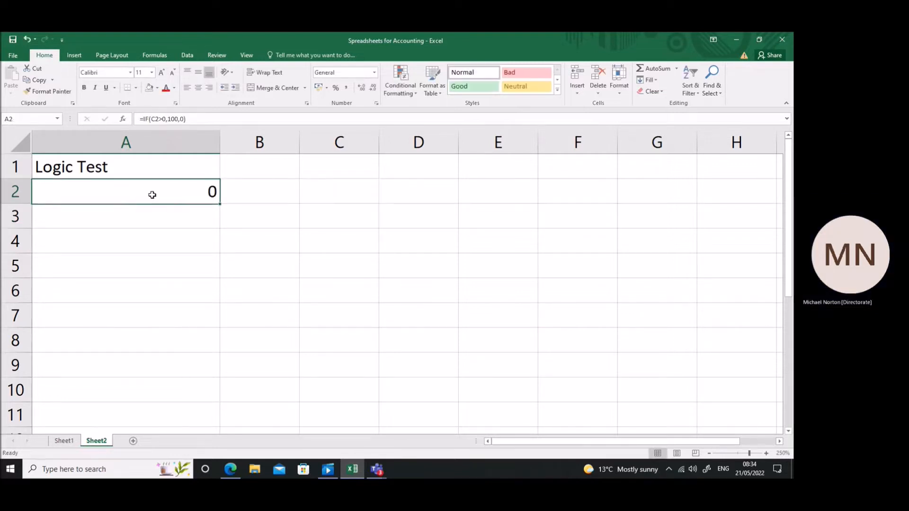
left_click_drag(220, 205, 220, 225)
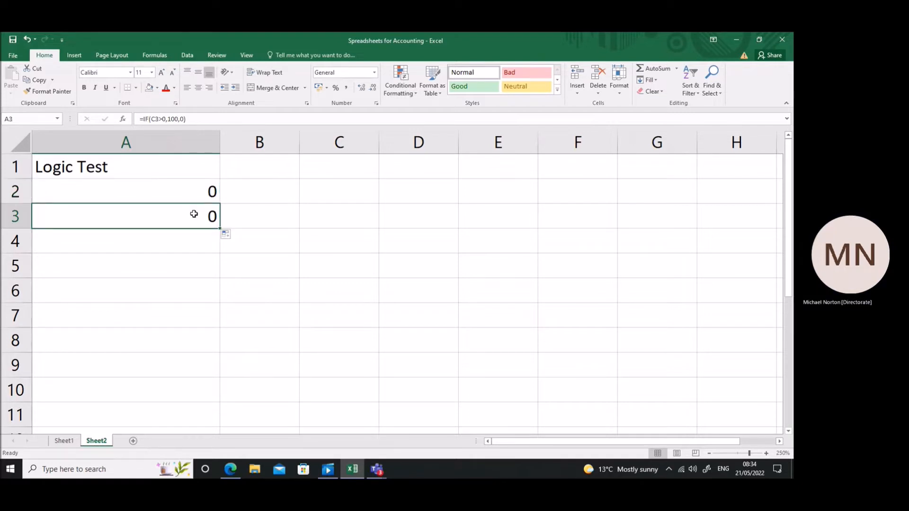
left_click(167, 119)
key("BackSpace")
type("1--")
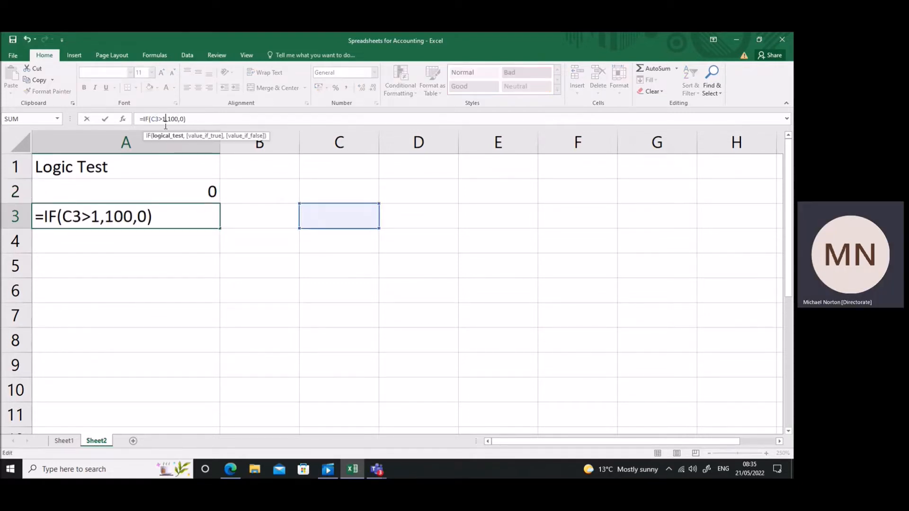
key("BackSpace")
key("BackSpace")
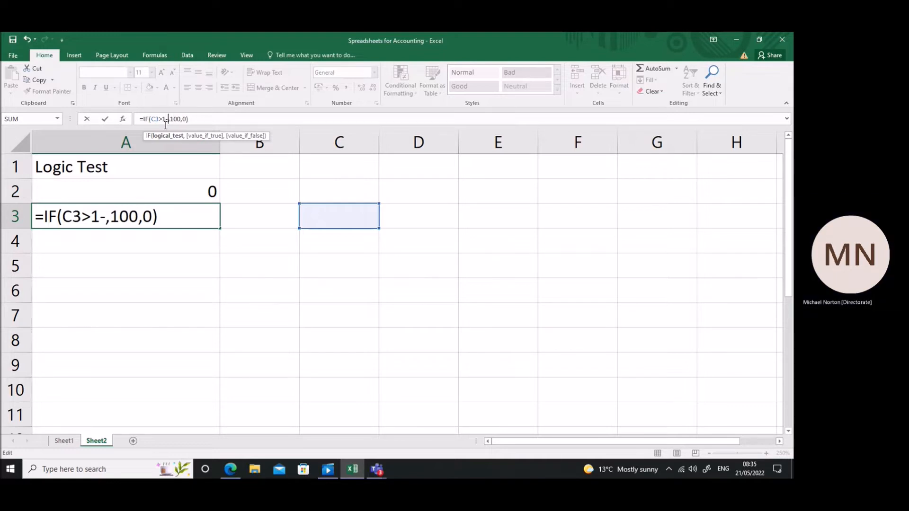
type("00")
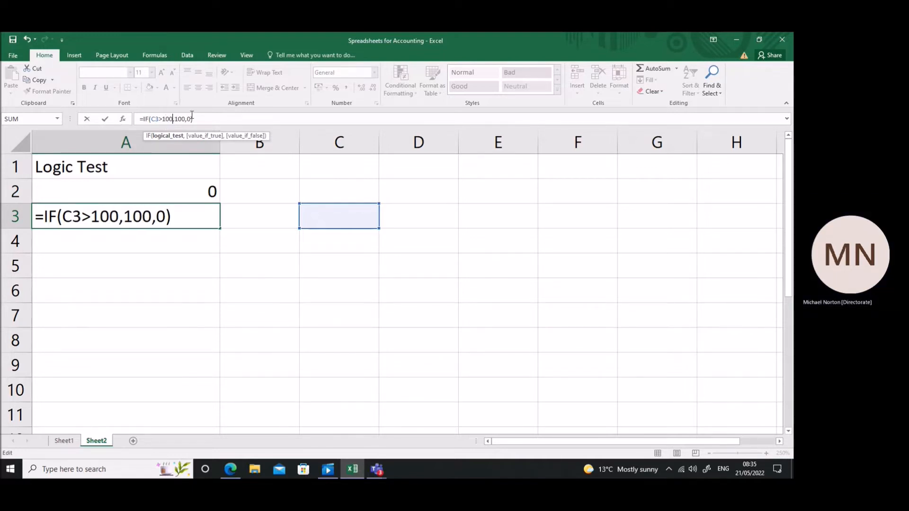
key("BackSpace")
key("BackSpace")
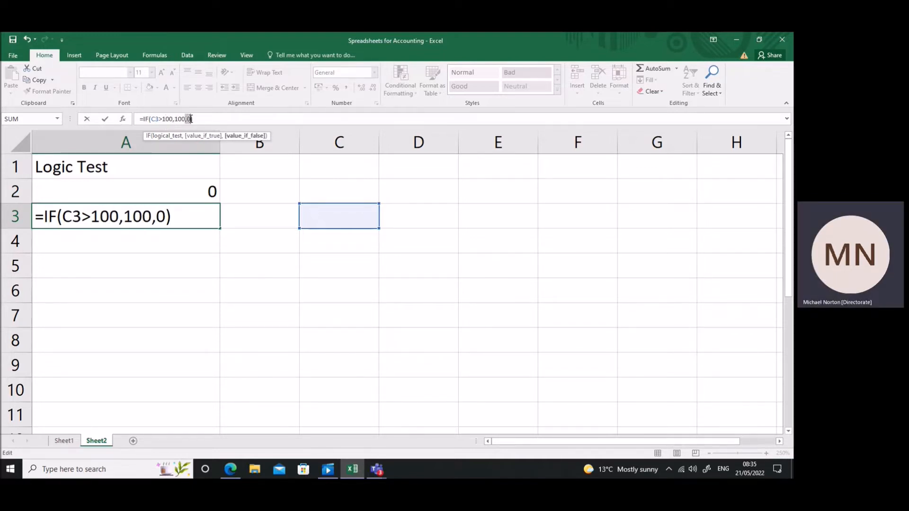
key("Return")
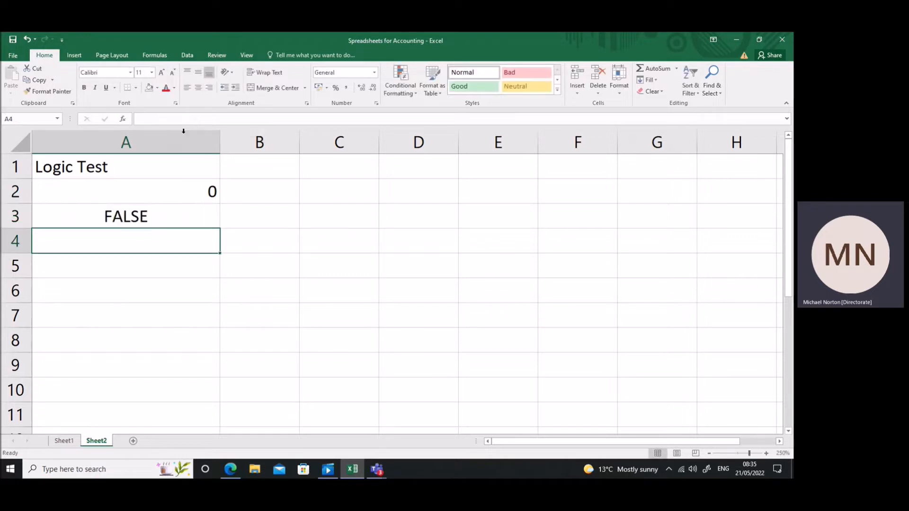
left_click(162, 219)
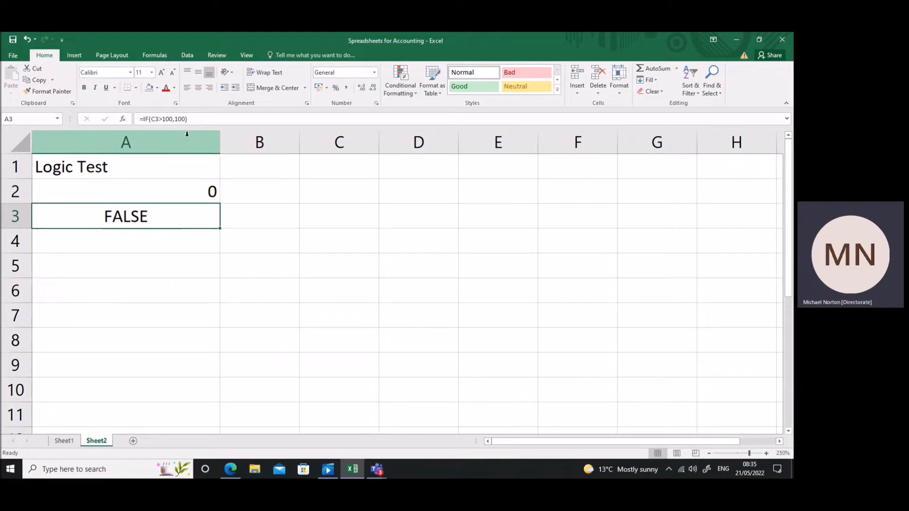
Enter the formula =IF(B5<0,1) in cell A5, without a value-if-false argument.
left_click(207, 235)
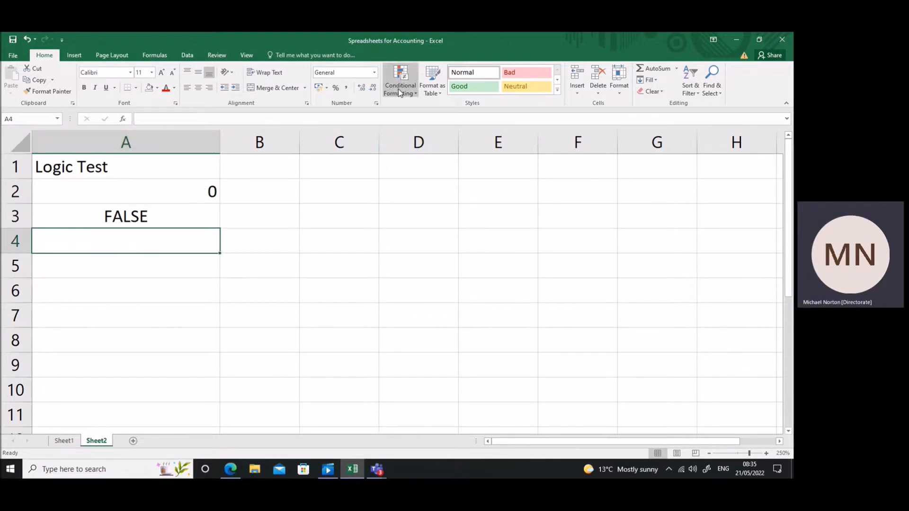
left_click(194, 260)
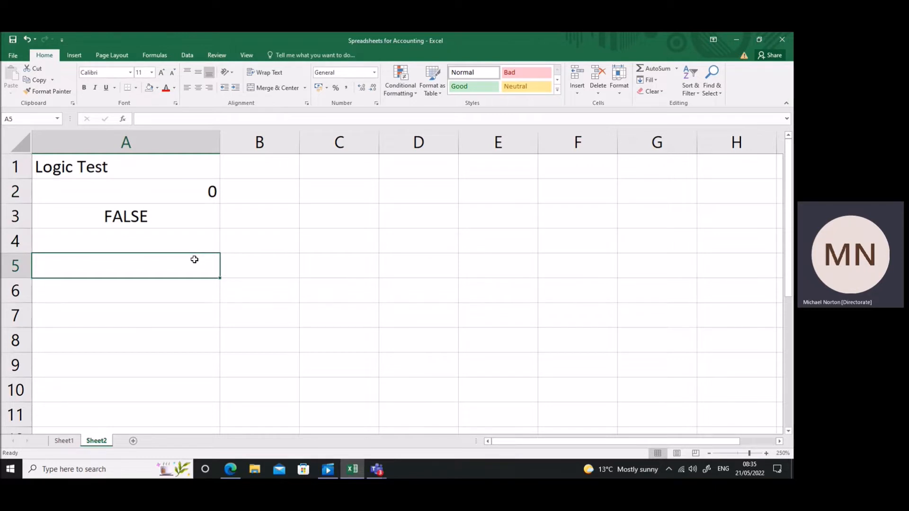
type("=if(")
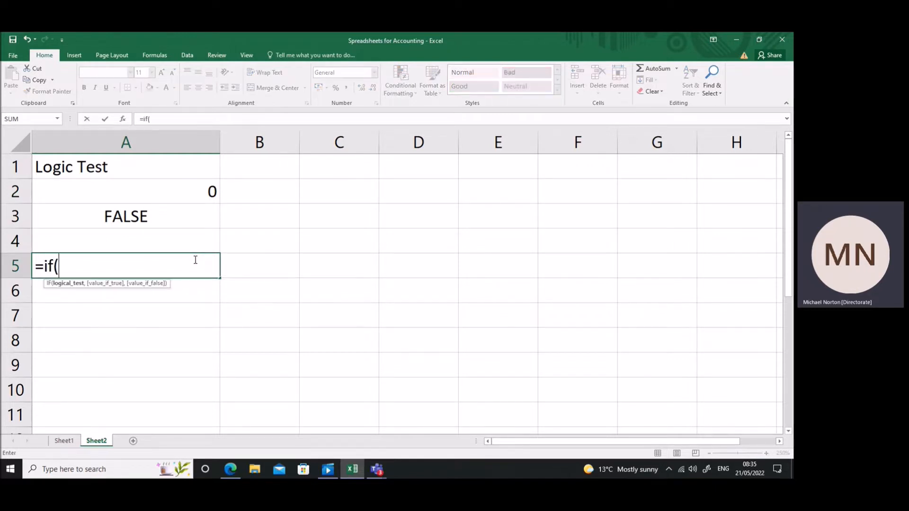
left_click(232, 268)
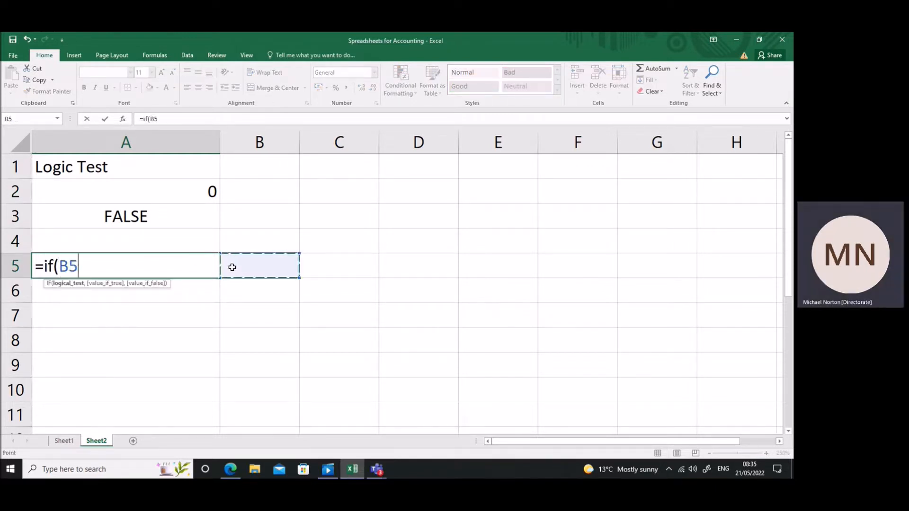
type("<0")
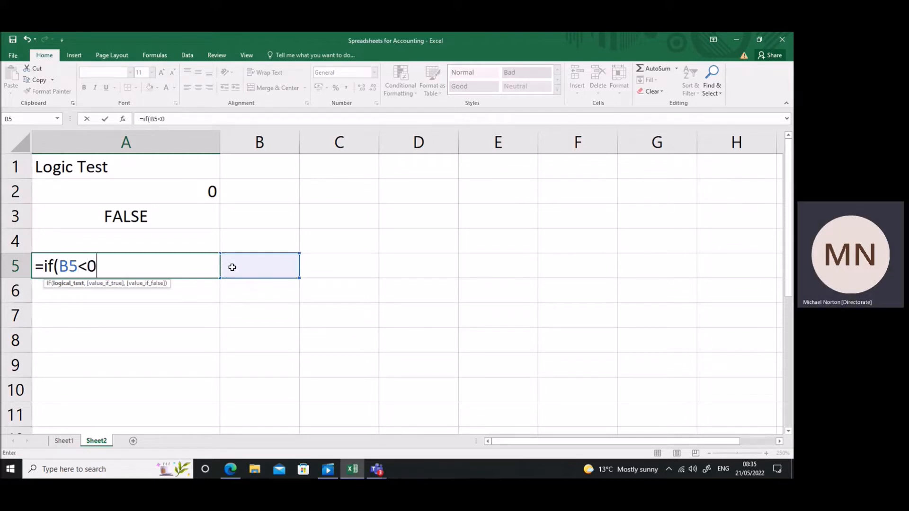
type(",")
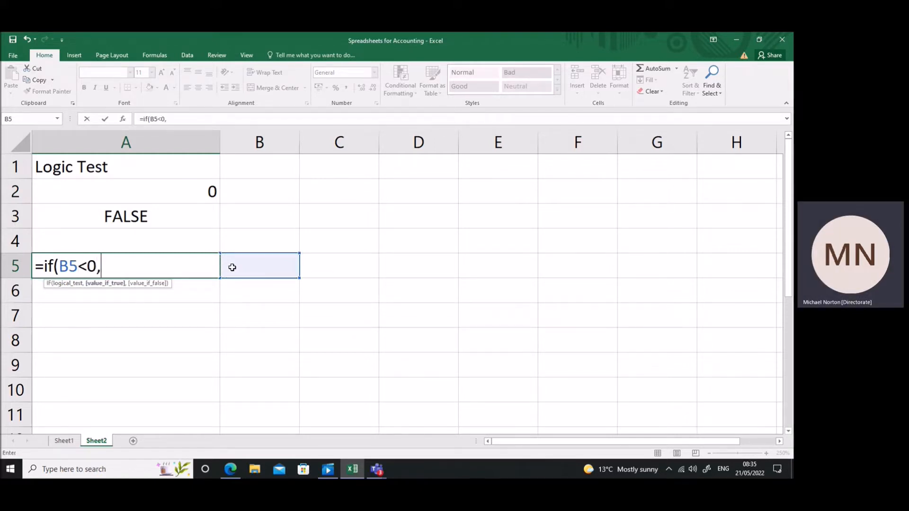
type("1)")
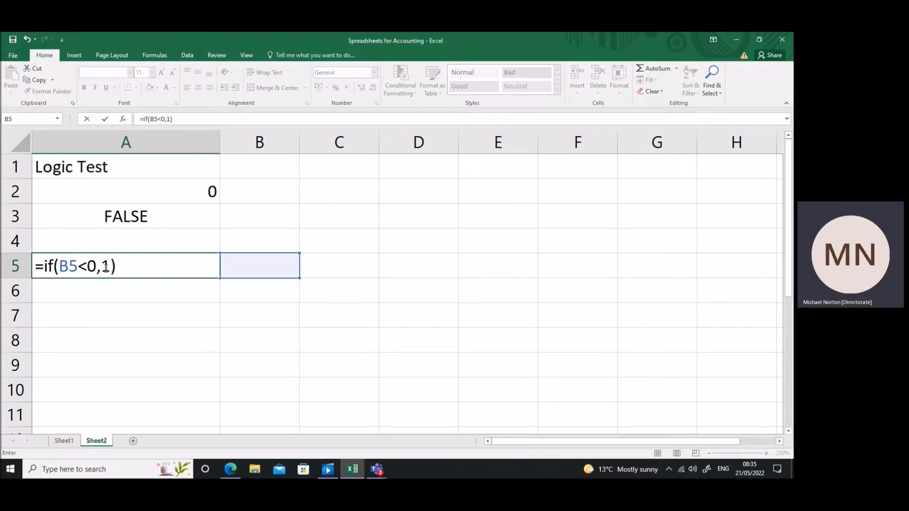
key("Return")
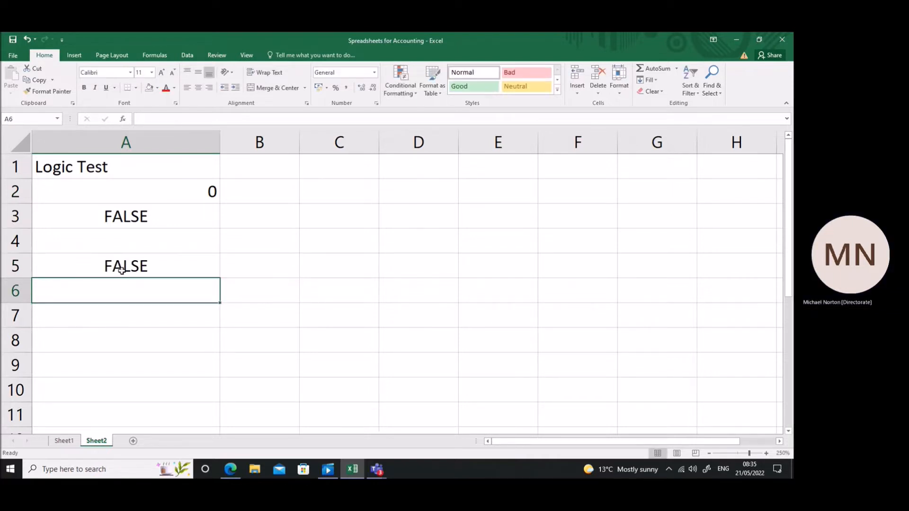
left_click(122, 267)
Start a new conditional formatting rule for Sheet1 cells A3:A7 that uses a formula to determine which cells to format.
left_click(64, 441)
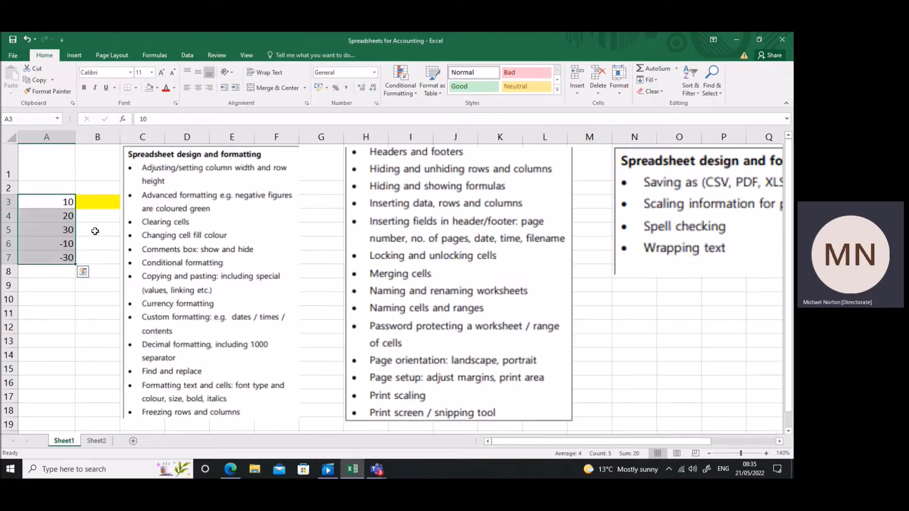
left_click(66, 201)
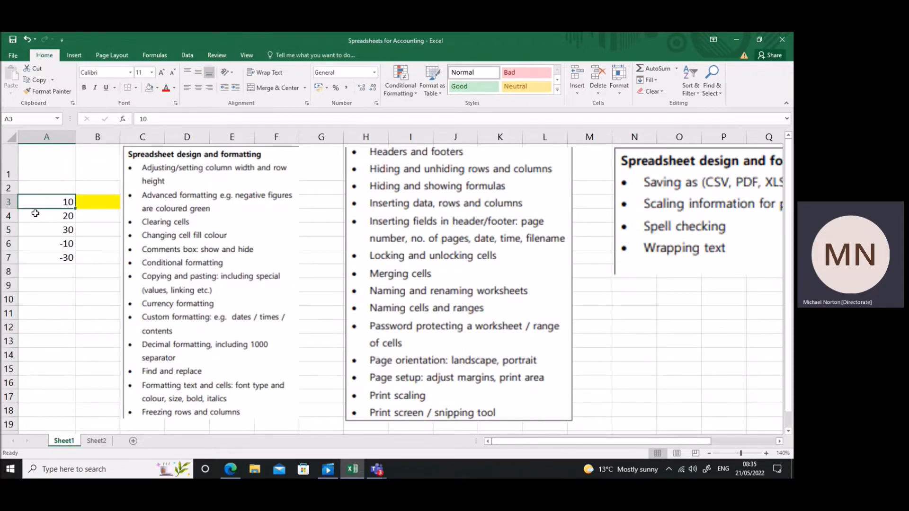
left_click_drag(46, 200, 53, 256)
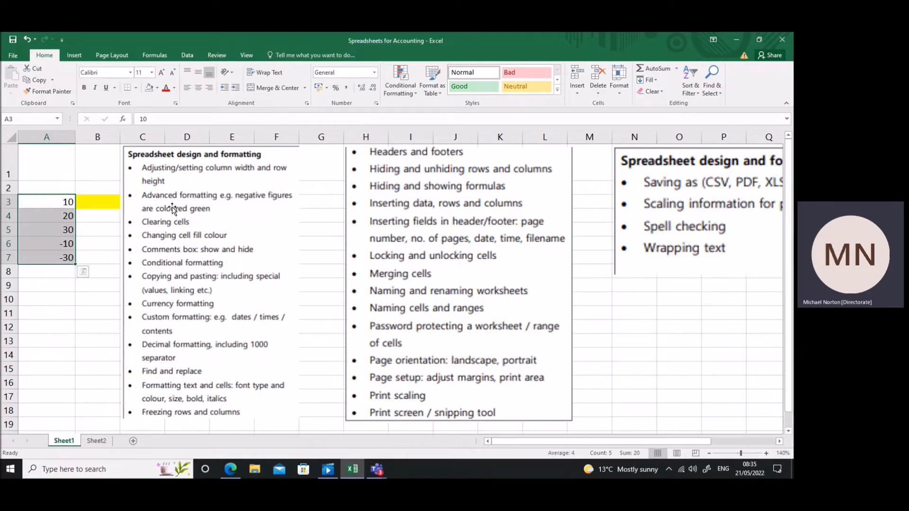
left_click(416, 93)
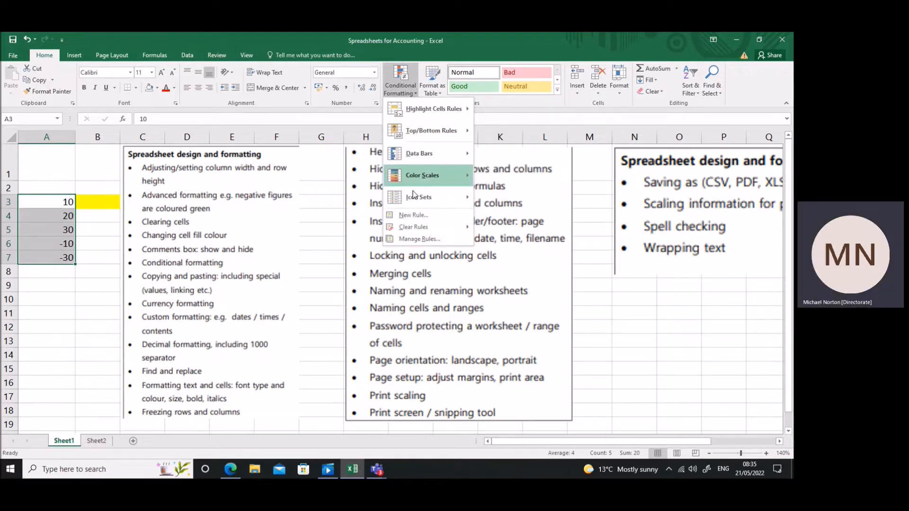
left_click(415, 215)
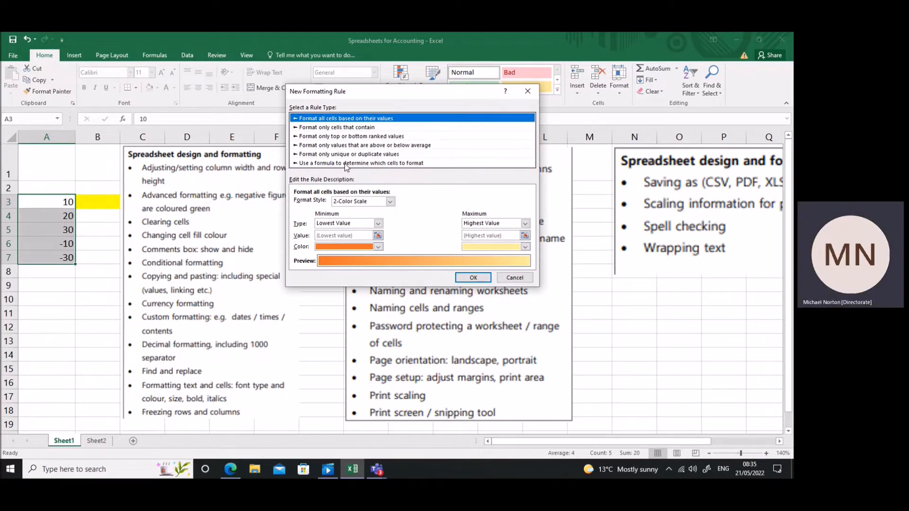
left_click(346, 163)
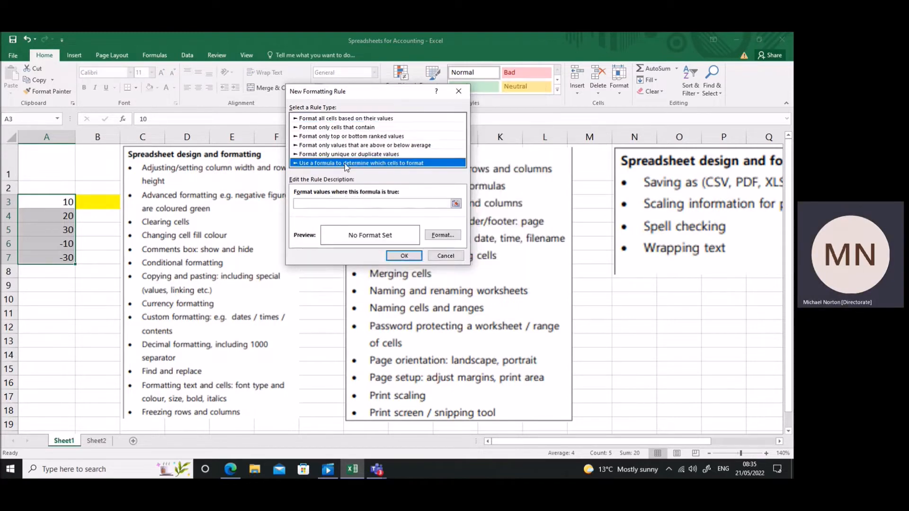
Enter =if(A3<0,1) as the rule's formula and copy the formula text.
left_click(349, 203)
type("=if(")
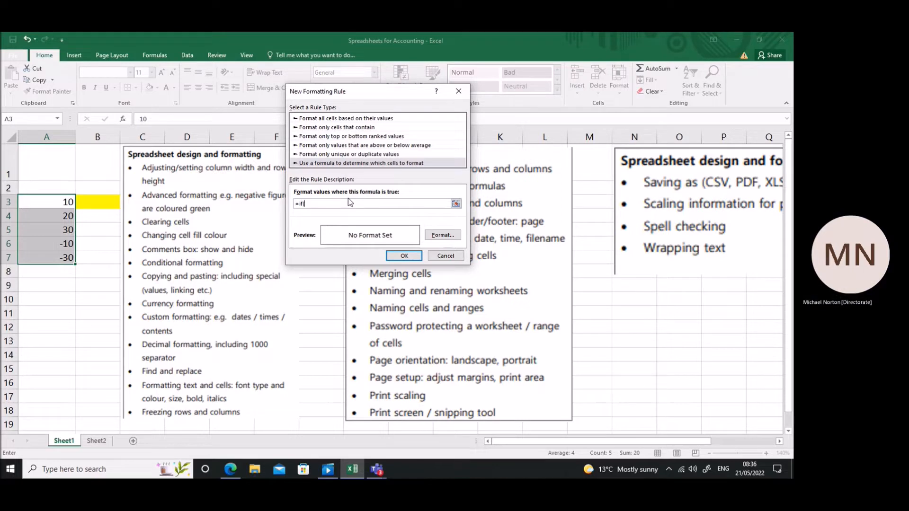
type("A3")
type("<0")
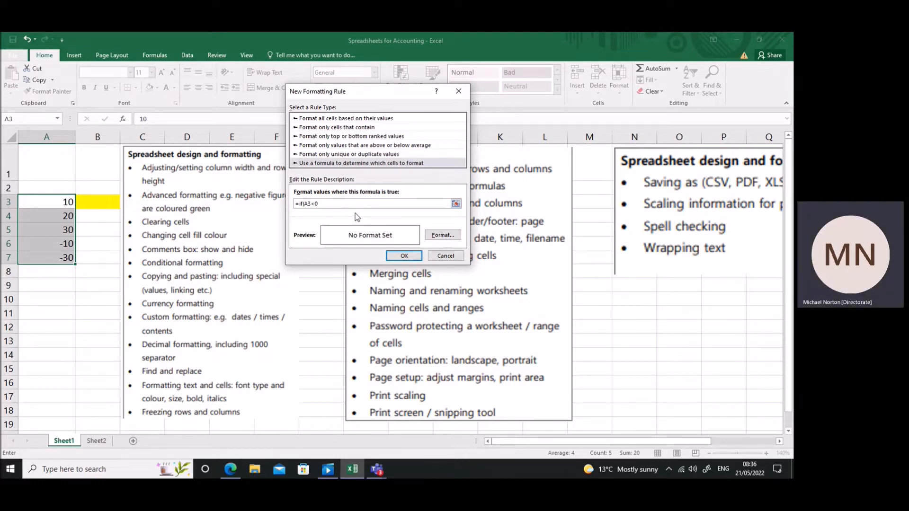
type(",1")
left_click_drag(330, 204, 292, 204)
key("ctrl+c")
Give the rule a light green fill from the standard colours and apply it to A3:A7.
left_click(446, 236)
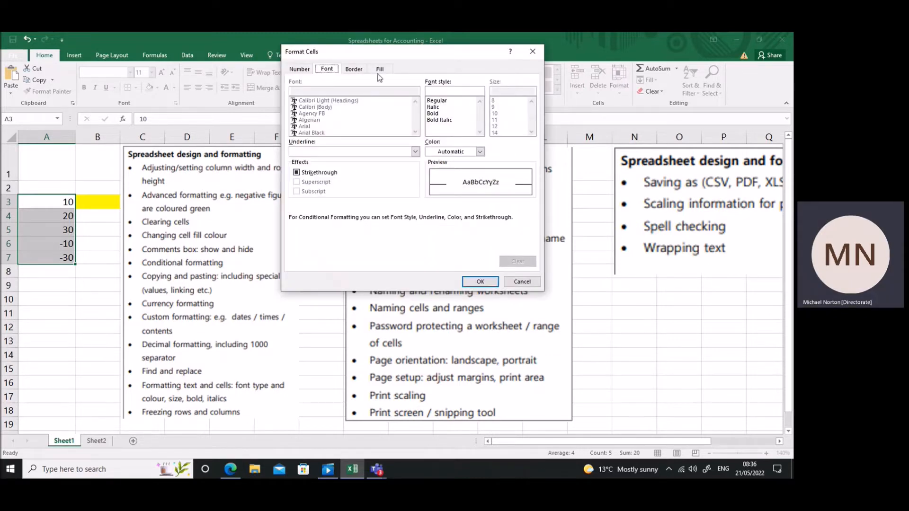
left_click(379, 70)
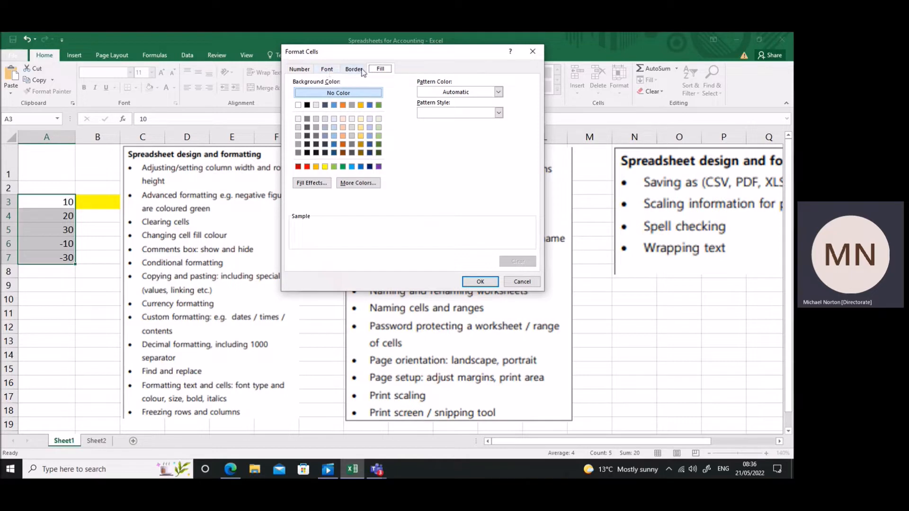
left_click(334, 167)
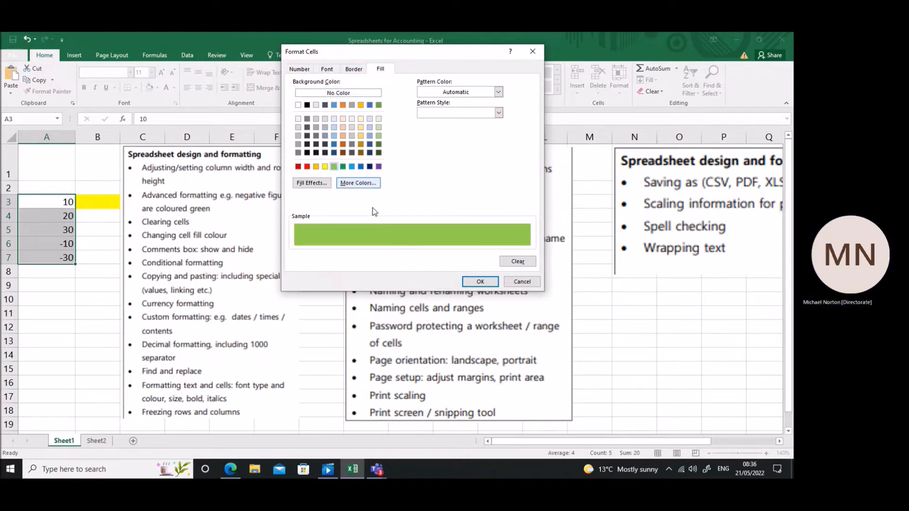
left_click(472, 282)
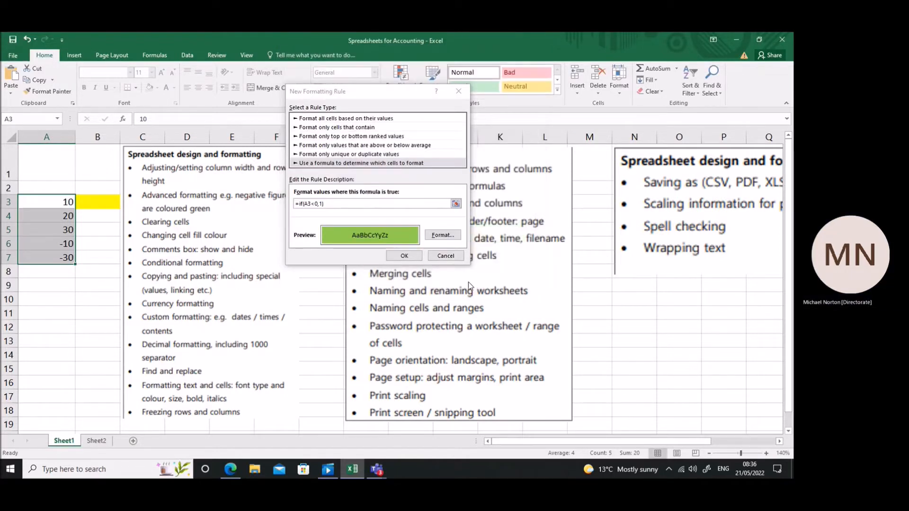
left_click(410, 257)
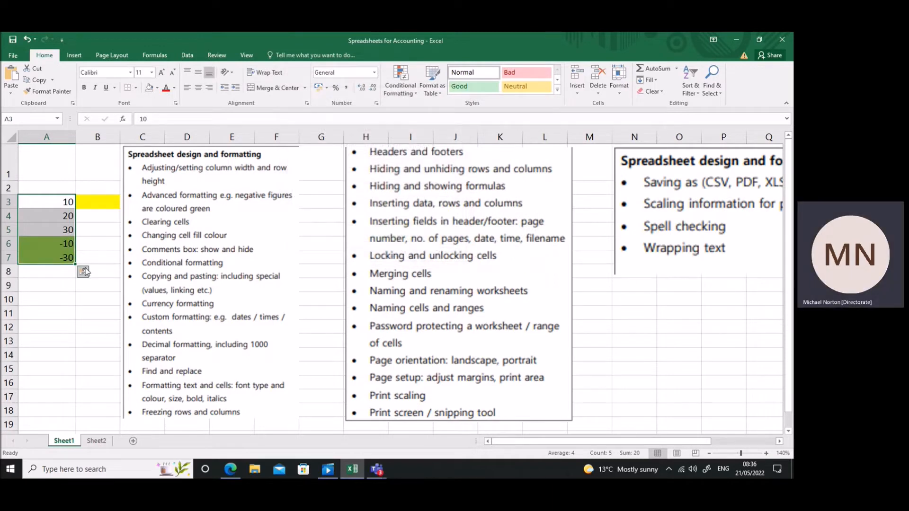
Paste the copied formula =if(A3<0,1) into cell A10 as a trial.
left_click(109, 246)
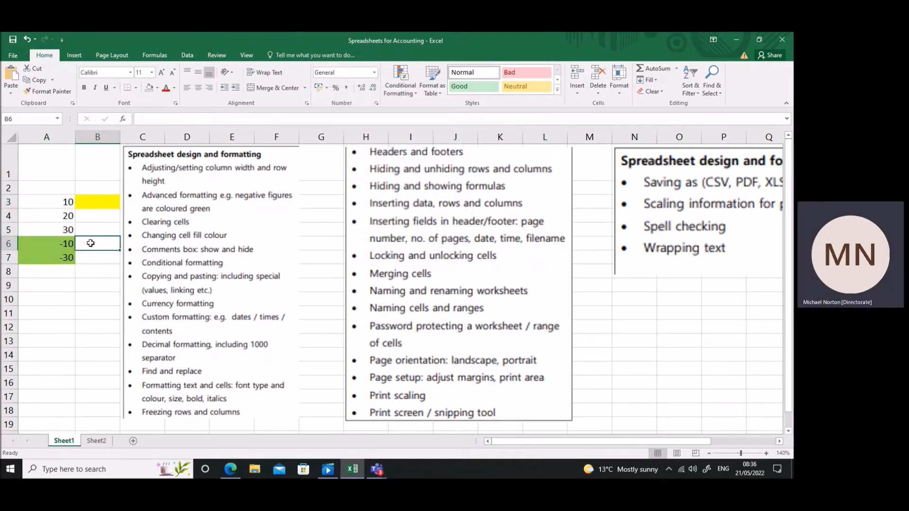
left_click(55, 296)
type("=if(A3<0,1)")
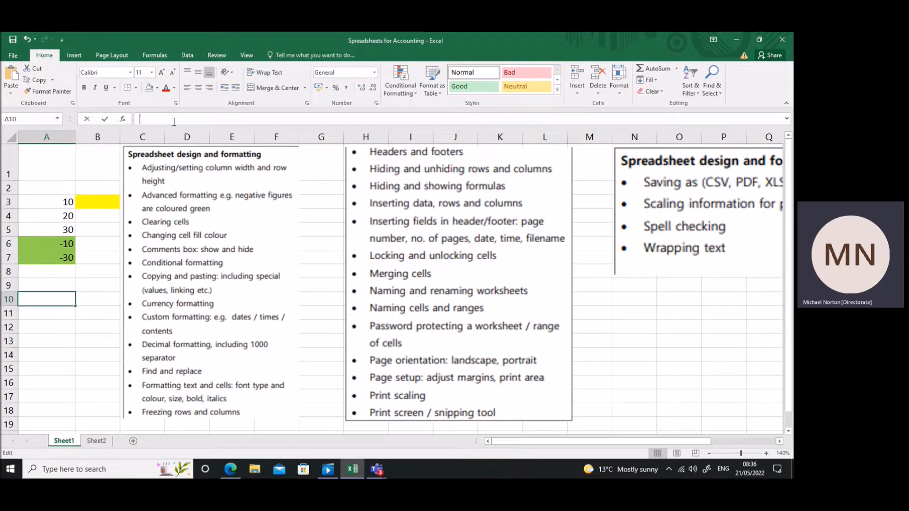
left_click(105, 294)
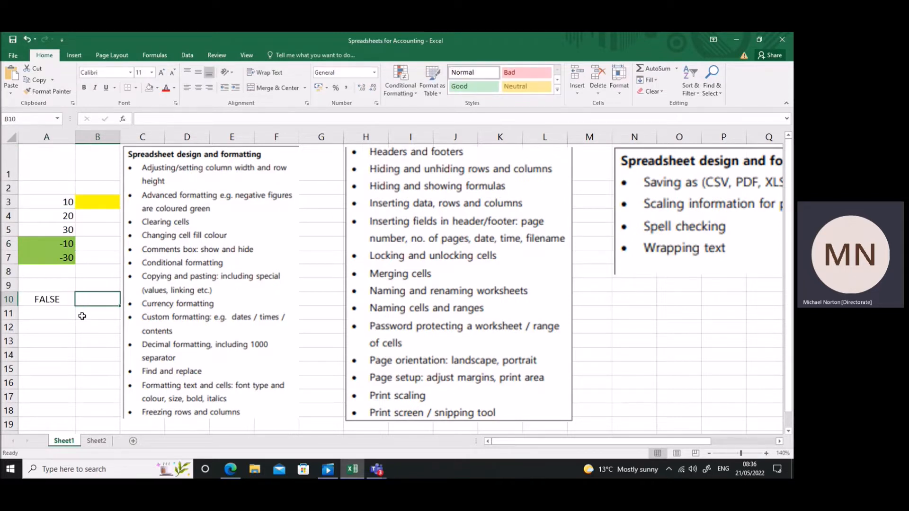
left_click(65, 300)
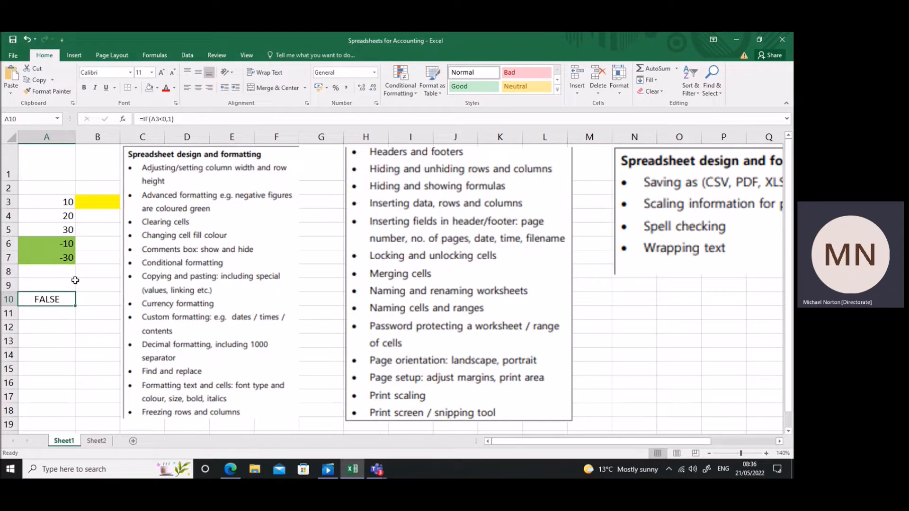
Try to add an apostrophe to the end of the formula in A10.
left_click(182, 123)
type("'")
key("Return")
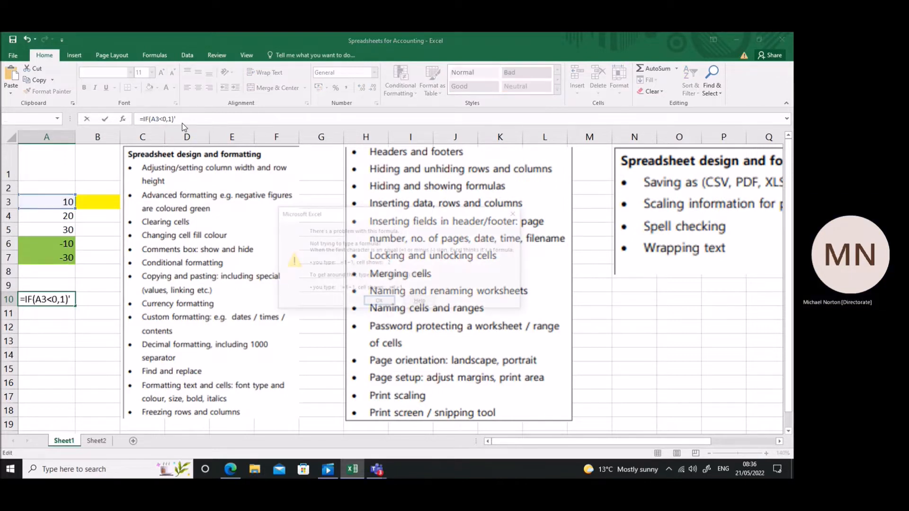
left_click(378, 305)
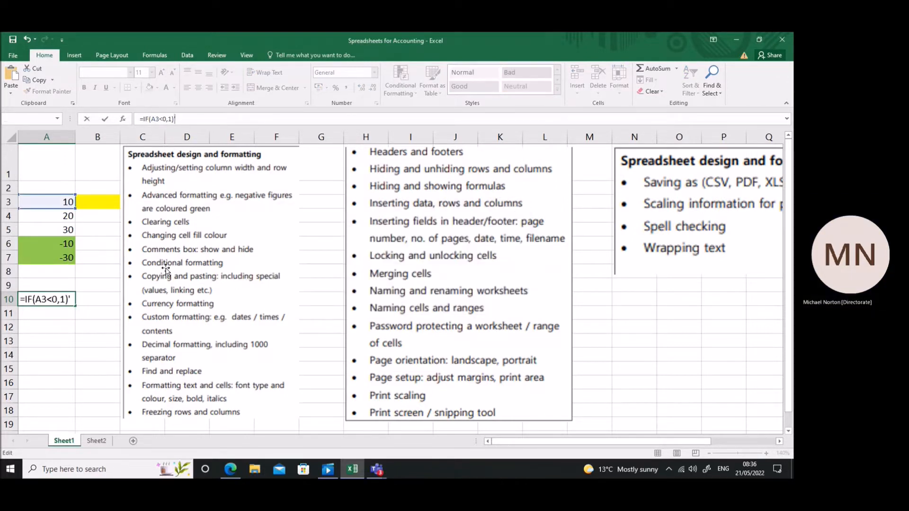
key("Escape")
Highlight the IF expression in A10 for viewing, leave it as is, and delete the cell's contents.
left_click_drag(184, 120, 142, 120)
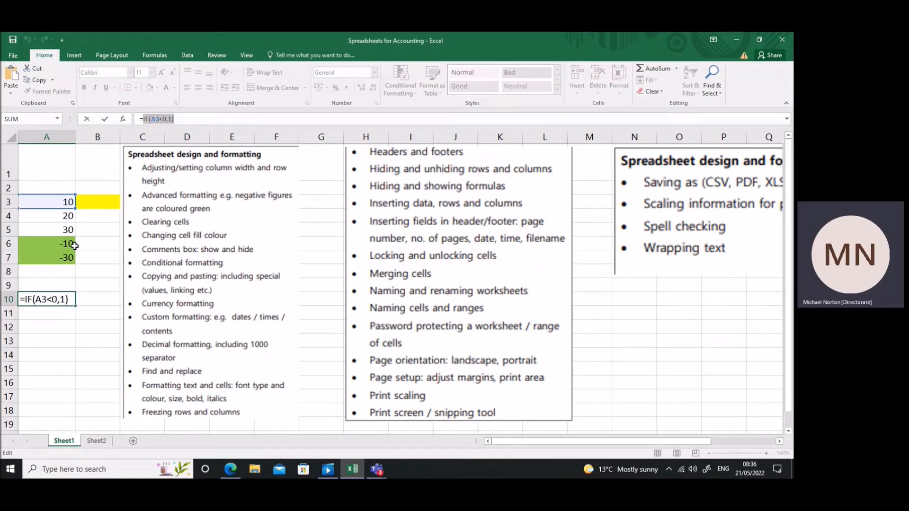
key("Return")
left_click(61, 298)
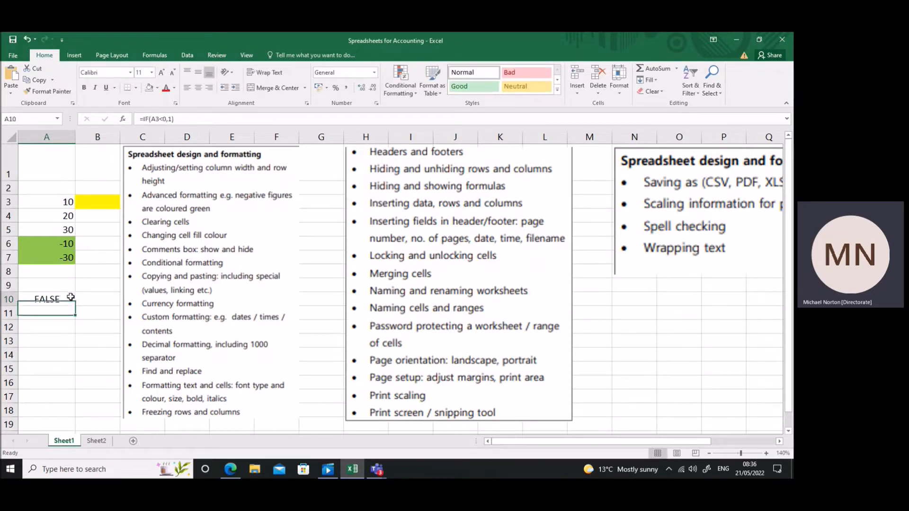
key("Delete")
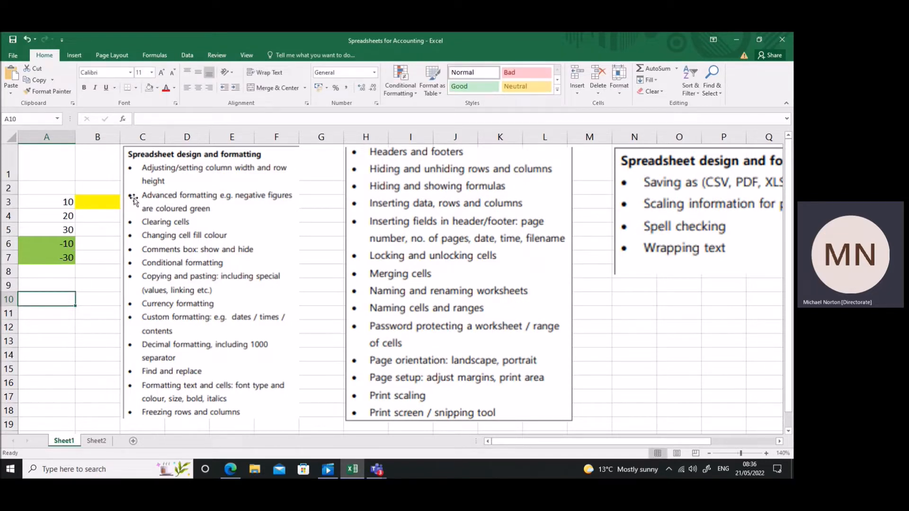
Move the yellow marker cell from B3 to B4 and clear the contents of cells A3:A7.
left_click(112, 199)
left_click_drag(112, 209, 111, 225)
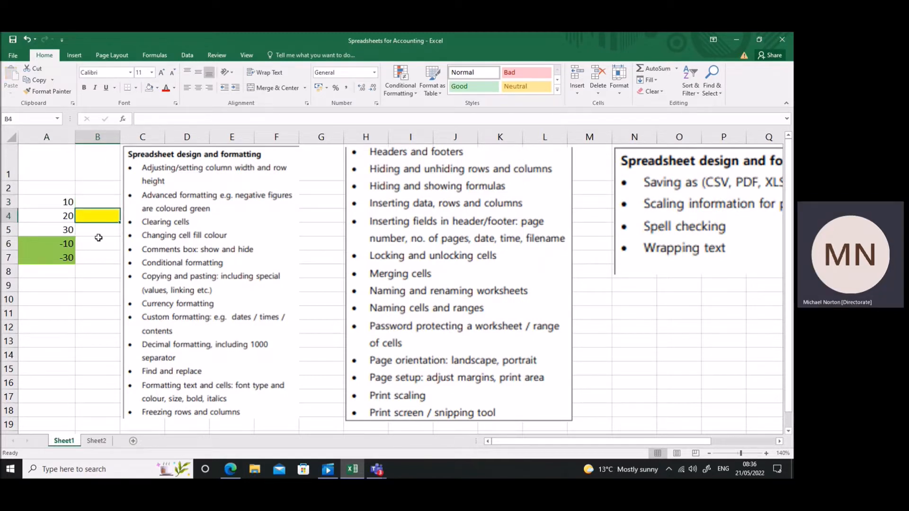
left_click_drag(66, 200, 67, 258)
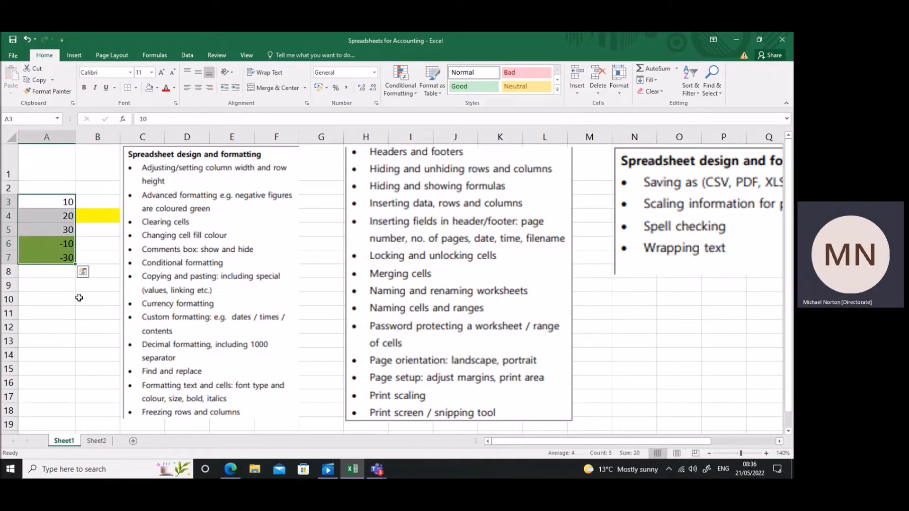
left_click(79, 189)
left_click(63, 202)
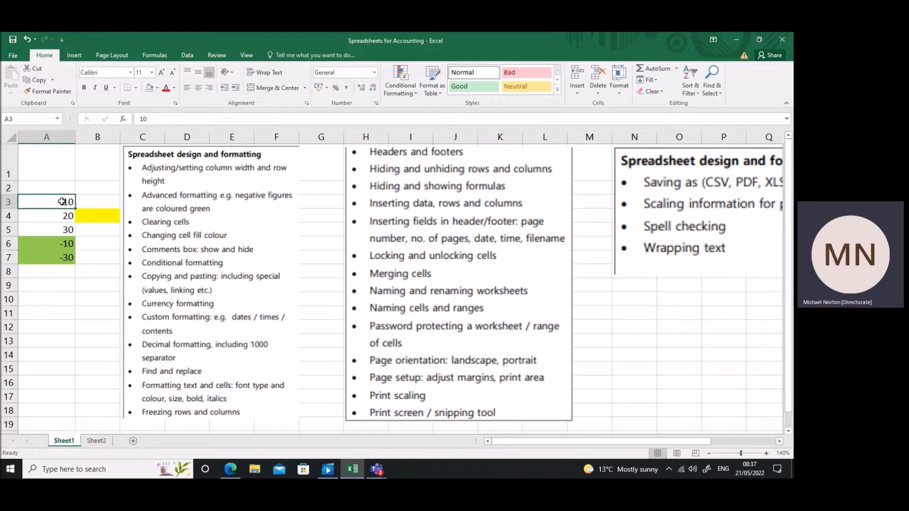
left_click_drag(62, 202, 61, 254)
key("Delete")
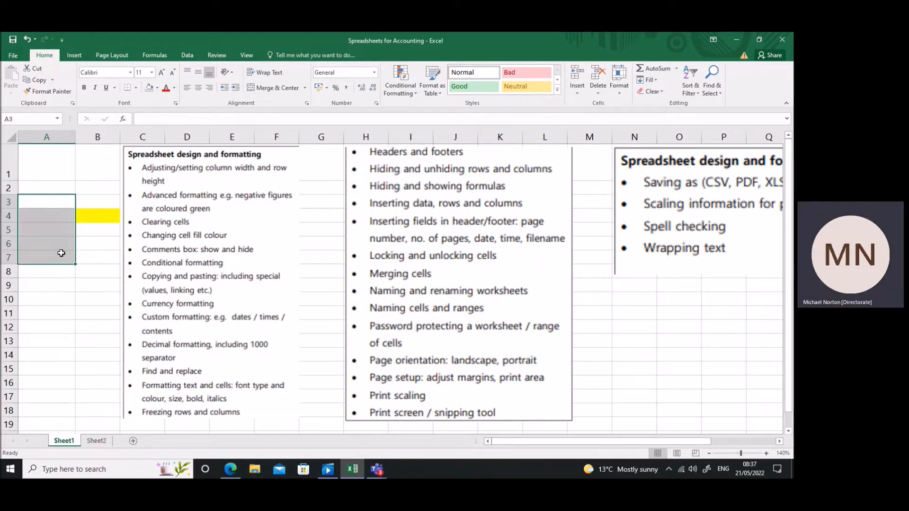
left_click(102, 257)
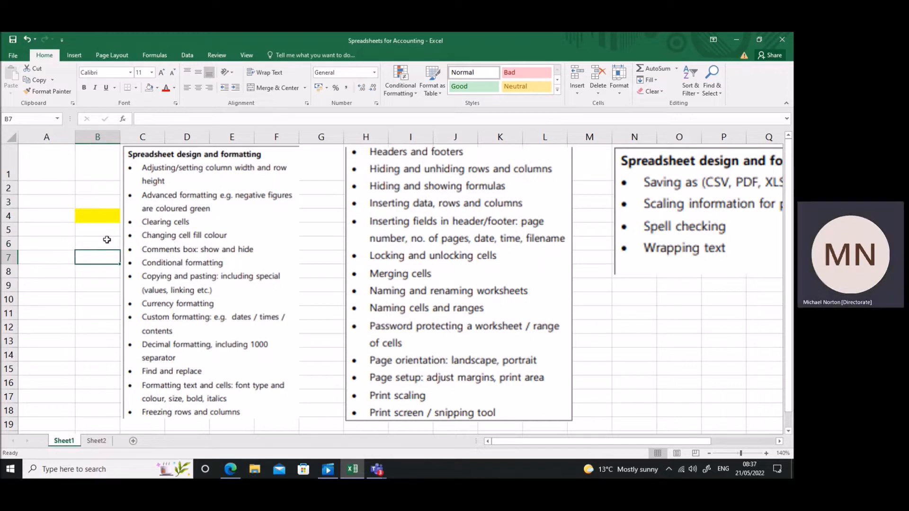
Move the yellow marker cell from B4 down to B5.
left_click(57, 216)
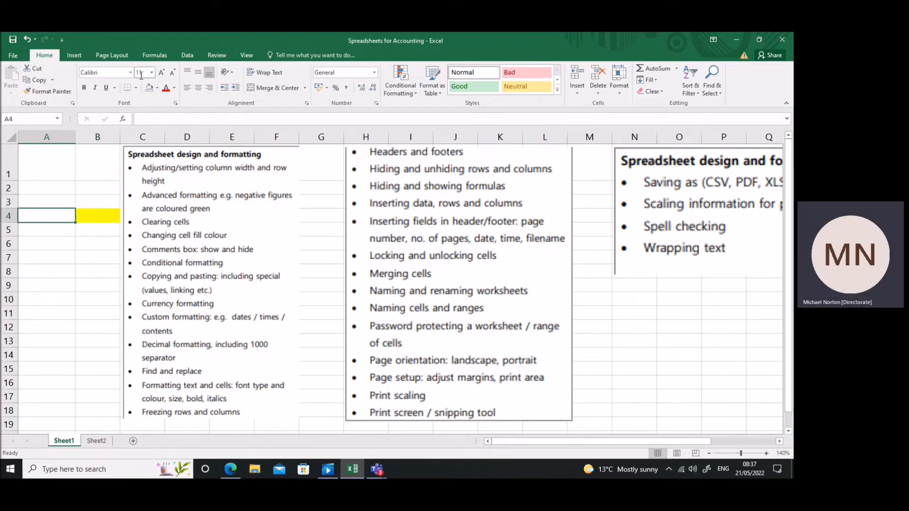
left_click(98, 215)
left_click_drag(75, 216, 90, 227)
Fill cell A4 with a custom muted green chosen from the additional colours.
left_click(54, 219)
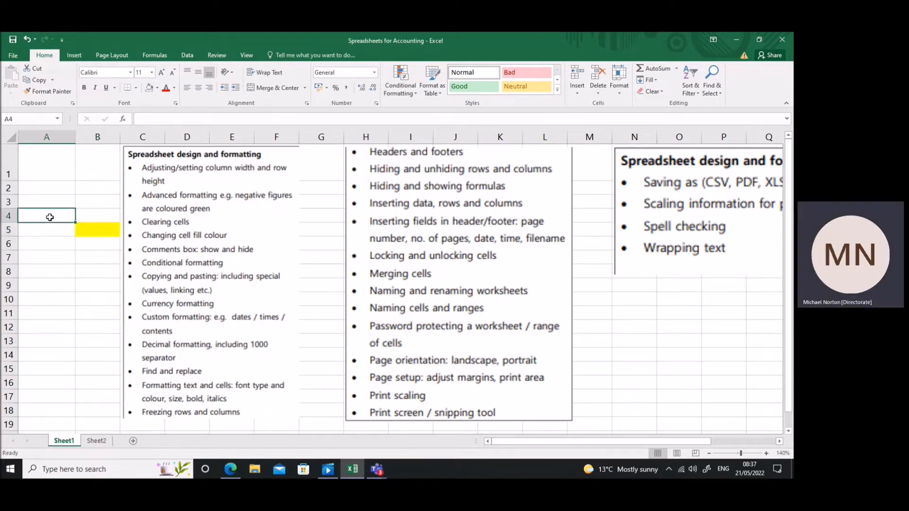
left_click(158, 90)
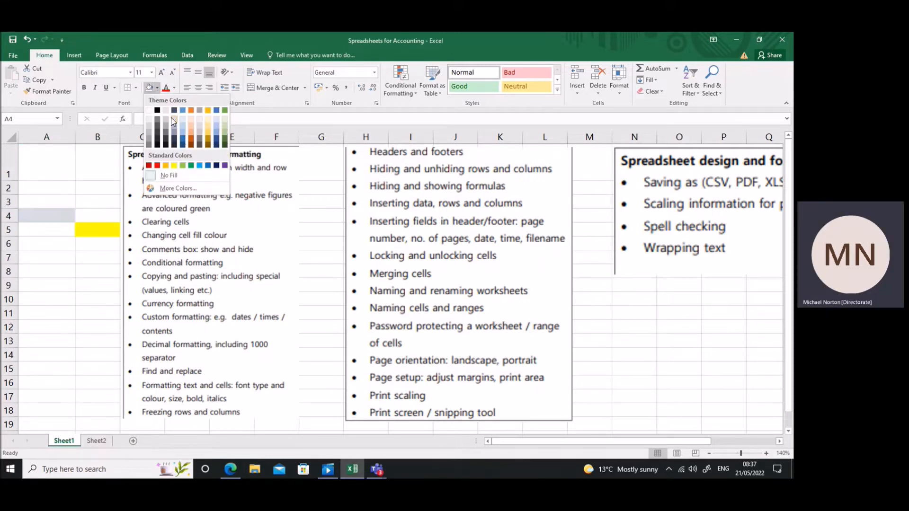
left_click(161, 188)
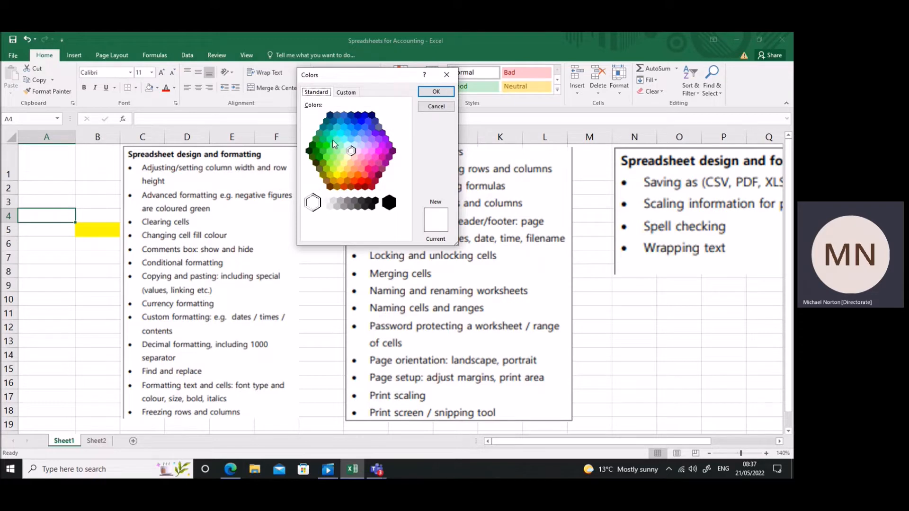
left_click(334, 146)
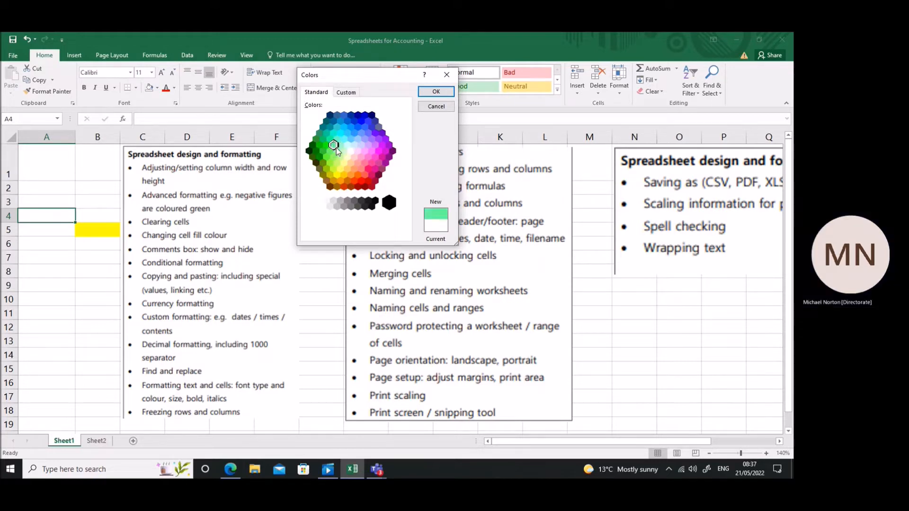
left_click(346, 93)
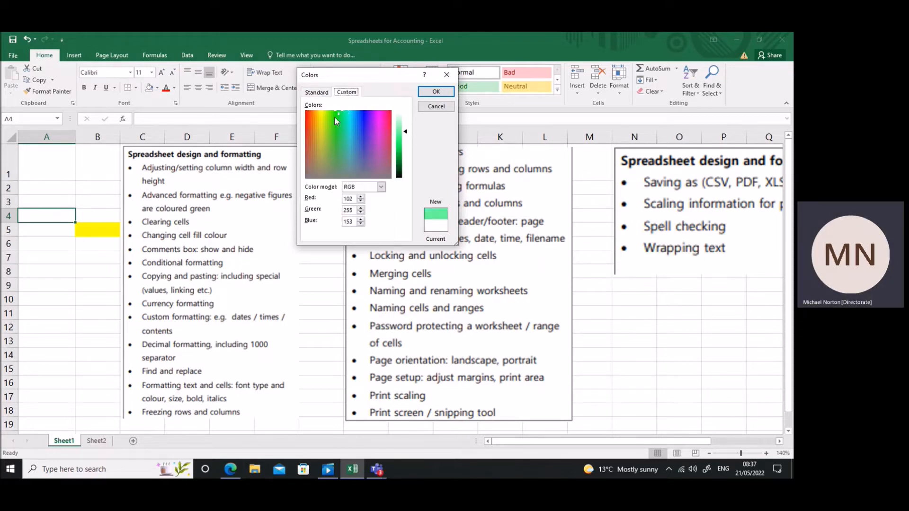
left_click(340, 145)
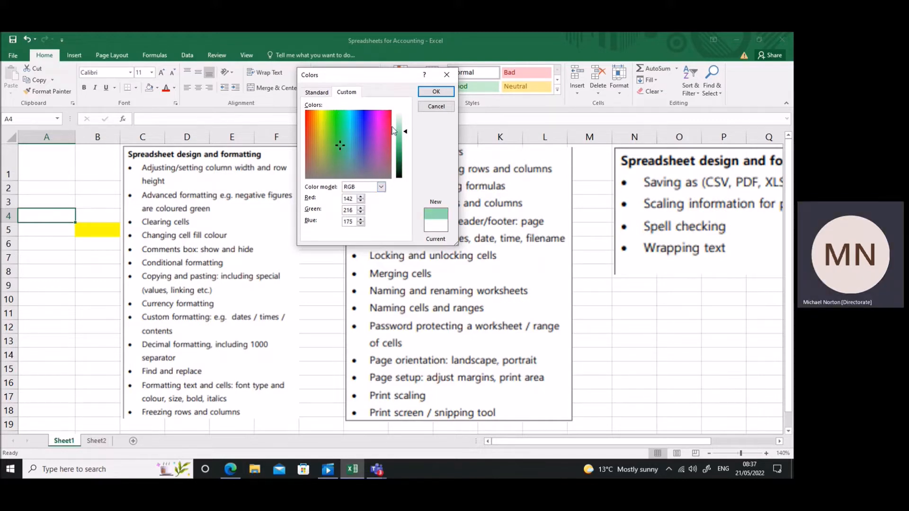
left_click(435, 92)
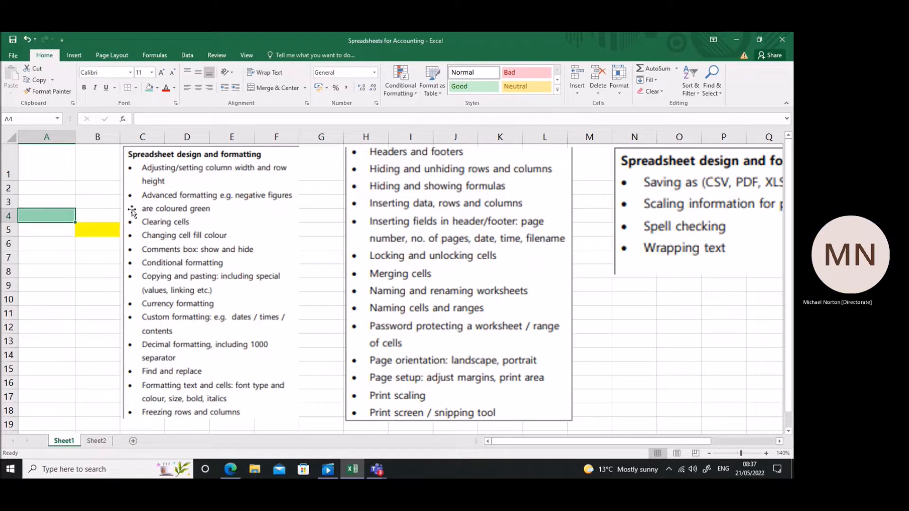
Move the yellow marker cell from B5 down to B6.
left_click(114, 230)
left_click(107, 236)
left_click_drag(107, 236, 107, 254)
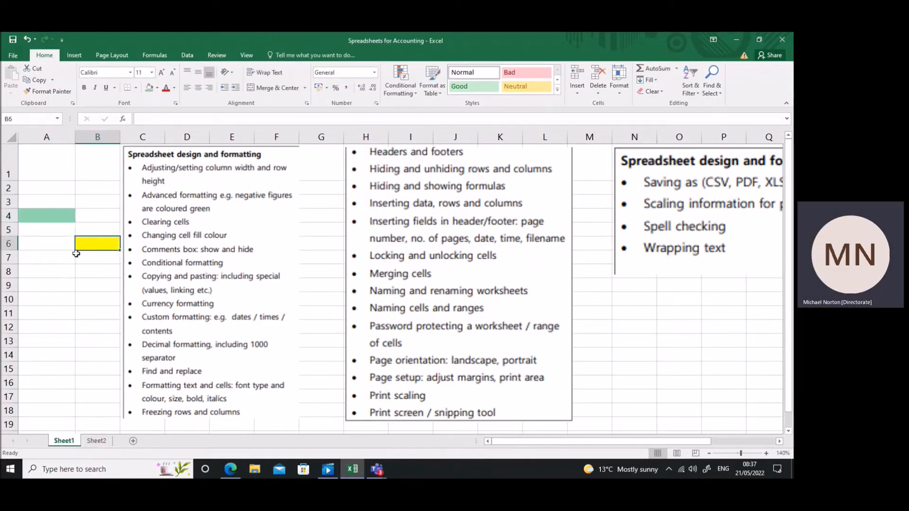
Add the comment "This is a comment" to cell A7 and display it.
left_click(62, 259)
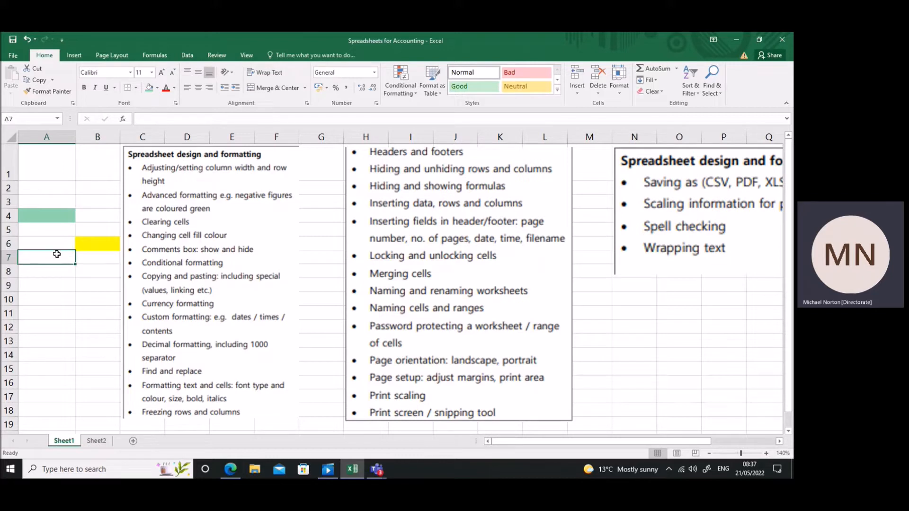
right_click(55, 260)
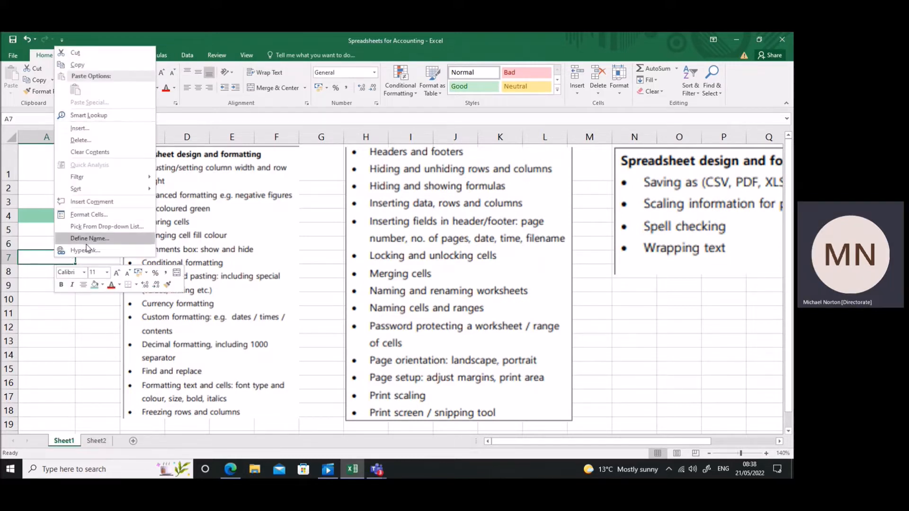
left_click(100, 204)
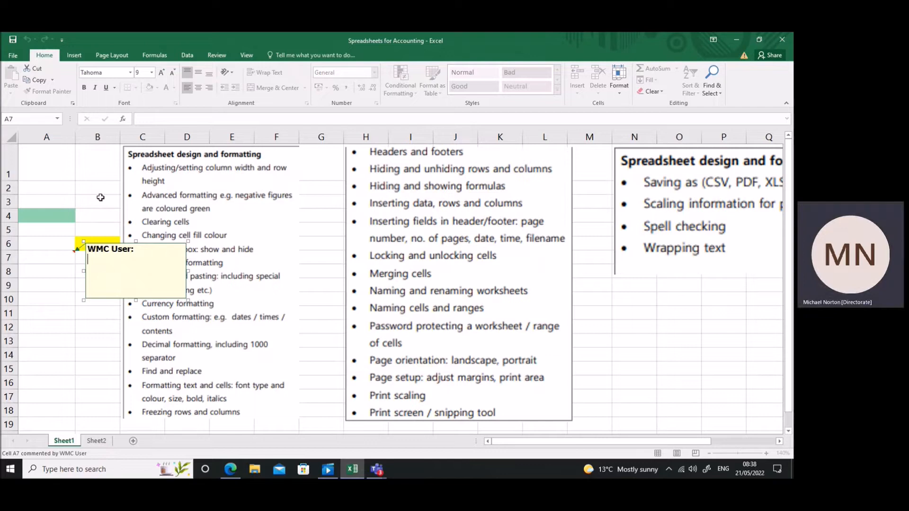
type("This is a comment")
left_click(28, 322)
mouse_move(72, 255)
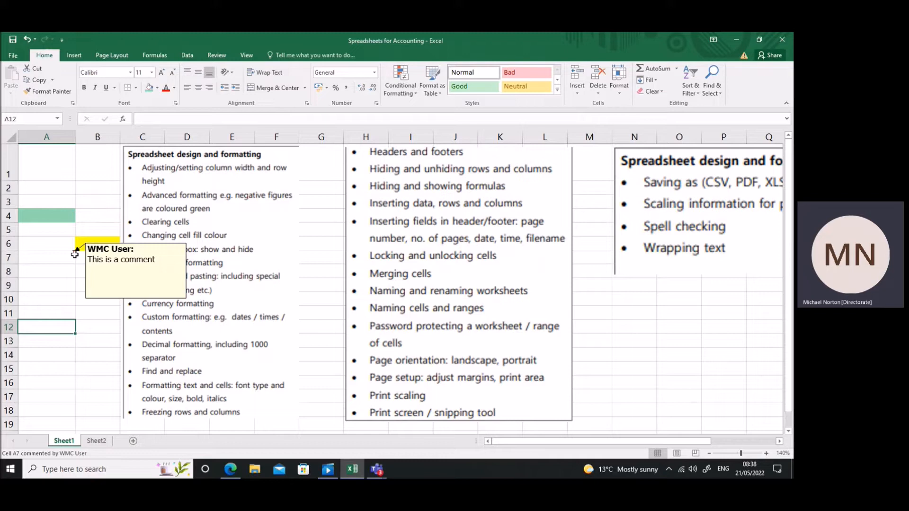
Delete the comment from cell A7 and move the yellow marker cell from B6 to B7.
left_click(65, 256)
right_click(64, 258)
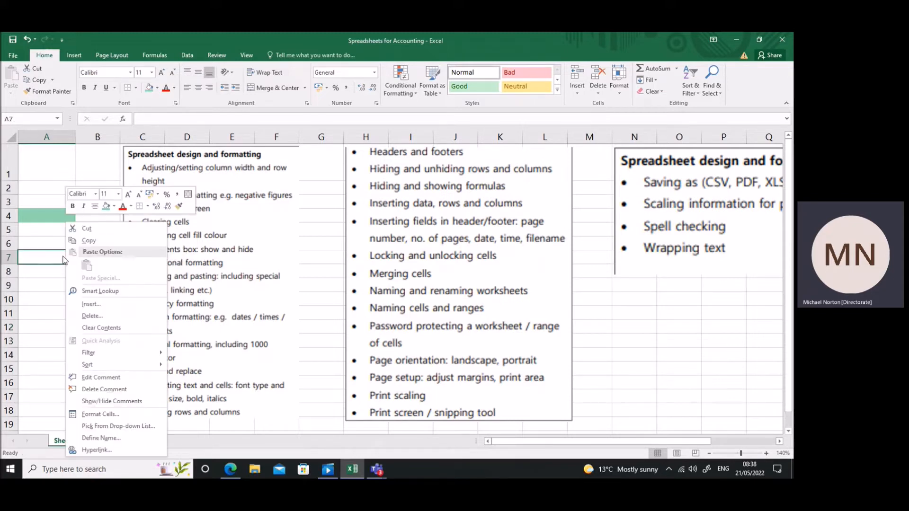
left_click(115, 389)
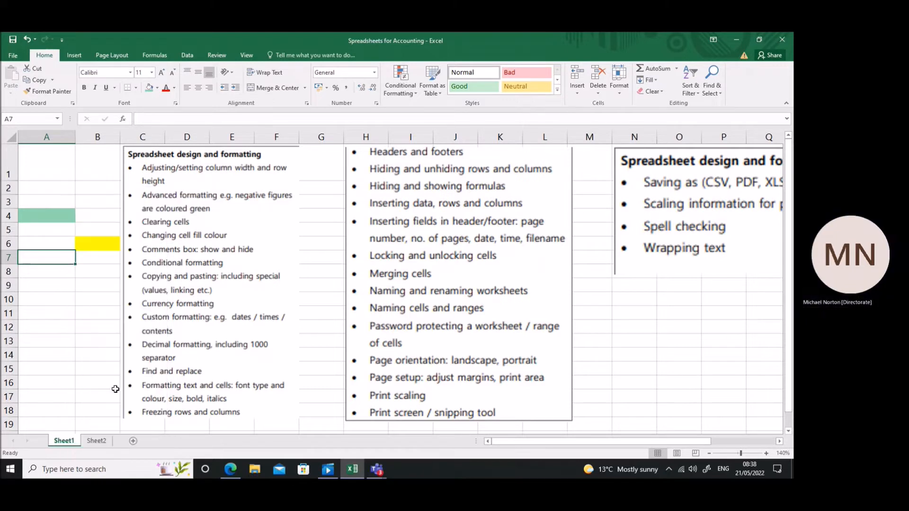
left_click(116, 247)
left_click_drag(114, 251, 110, 259)
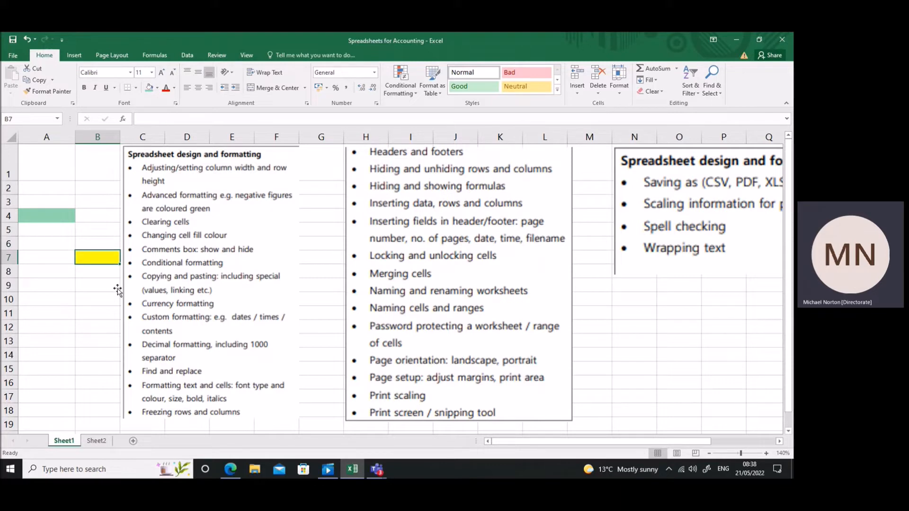
Enter the values 200, 300, 400, 500, 200, 100, 200 and 400 down cells A6 to A13.
left_click(53, 242)
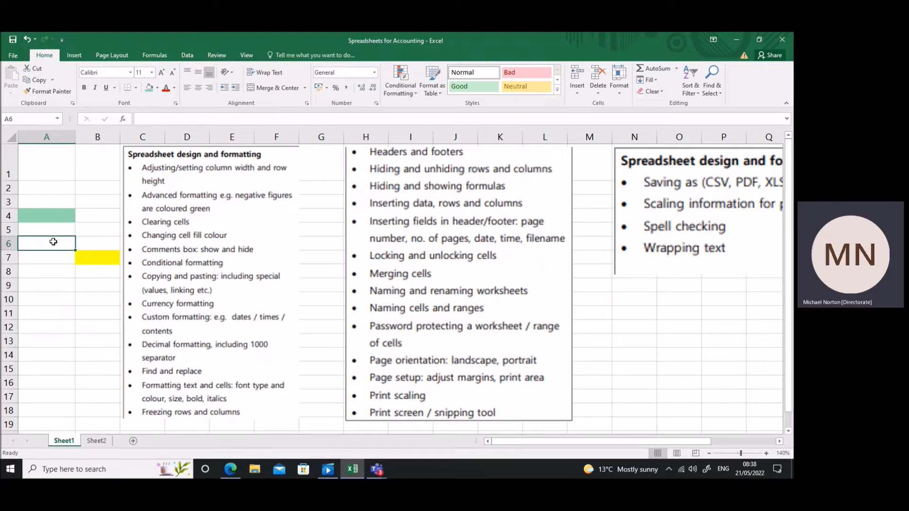
type("200")
key("Return")
type("300")
key("Return")
type("400")
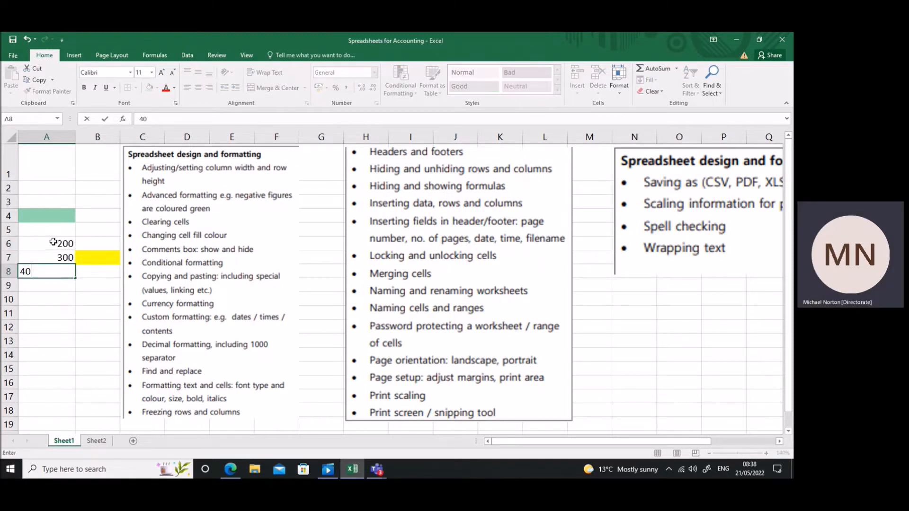
key("Return")
type("500")
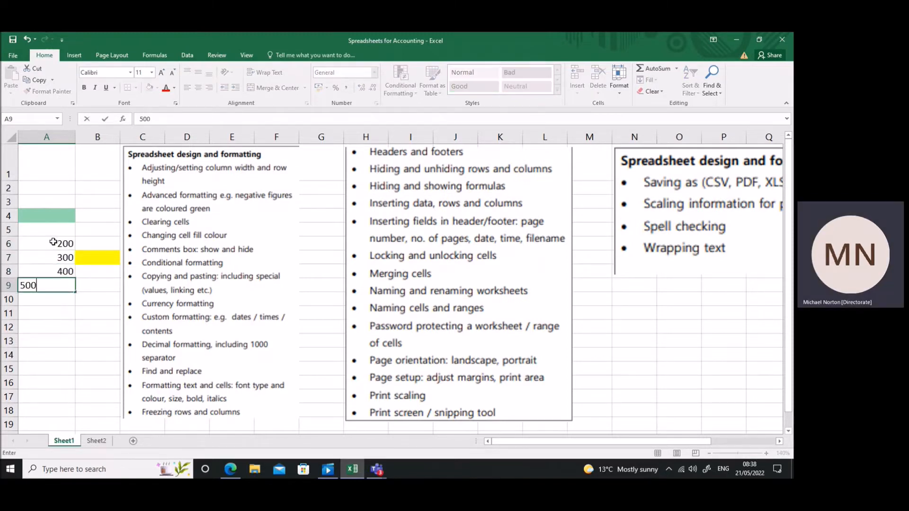
key("Return")
type("200")
key("Return")
type("100")
key("Return")
type("200")
key("Return")
type("400")
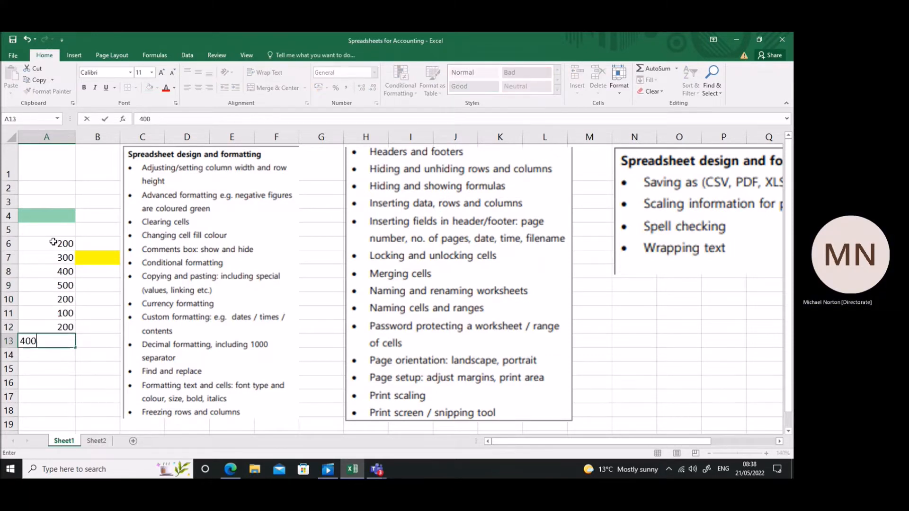
key("Return")
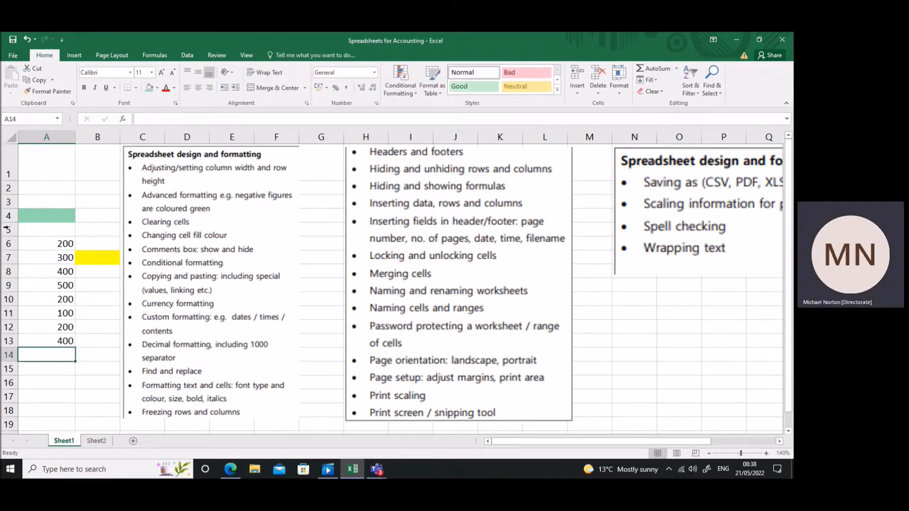
Set up a new formula-based conditional formatting rule for A6:A13 with a formula starting =if(A6=200,1.
left_click_drag(52, 245, 53, 341)
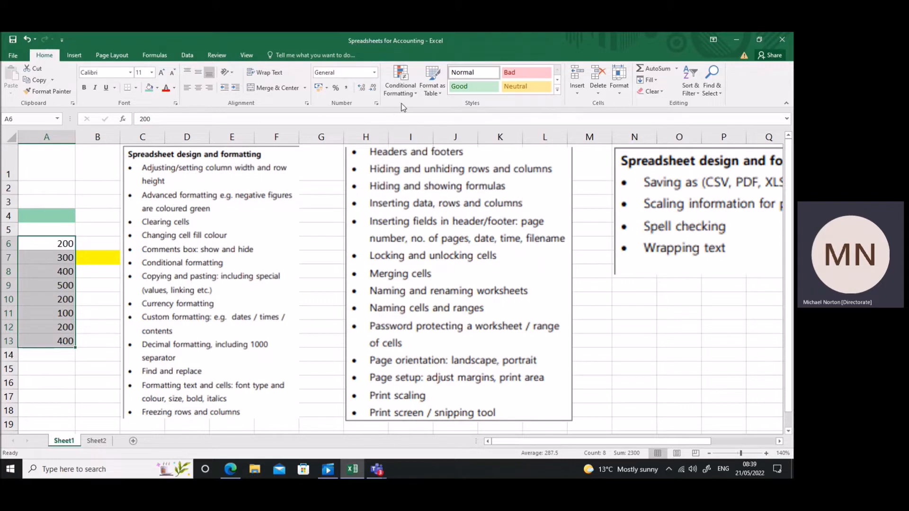
left_click(400, 83)
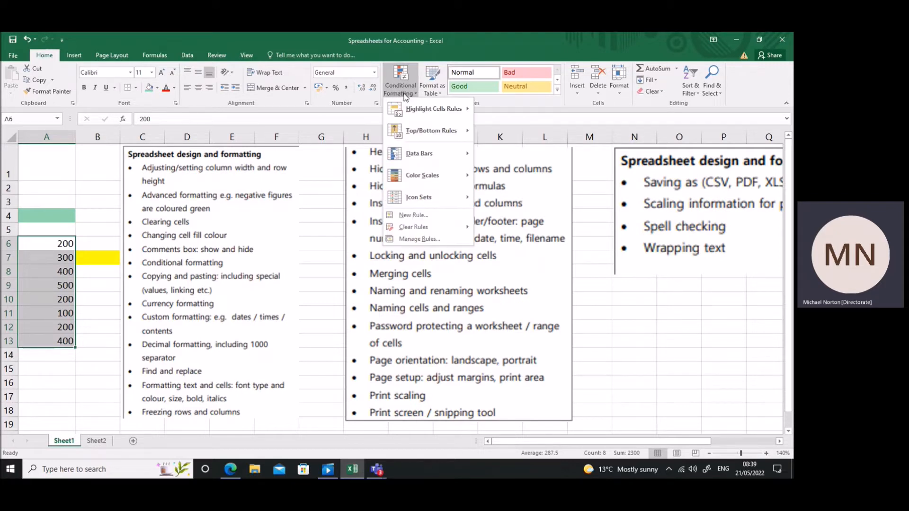
left_click(419, 213)
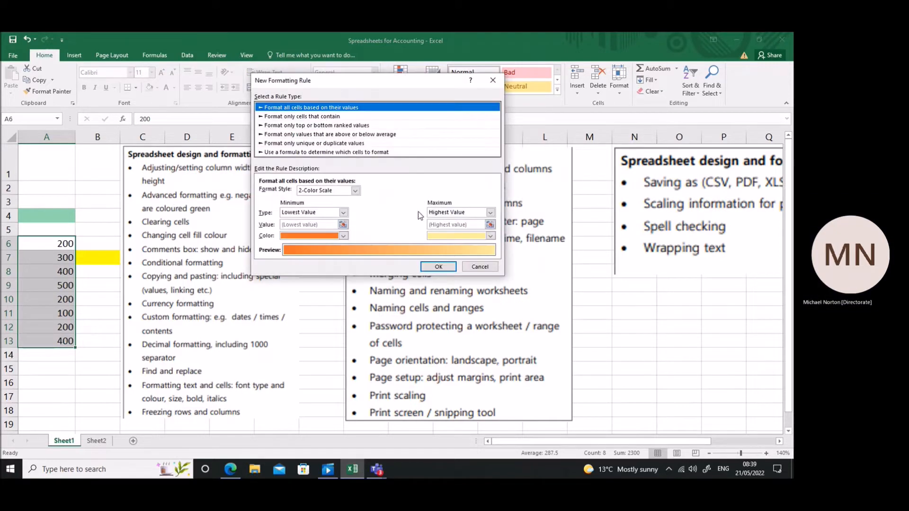
left_click(300, 153)
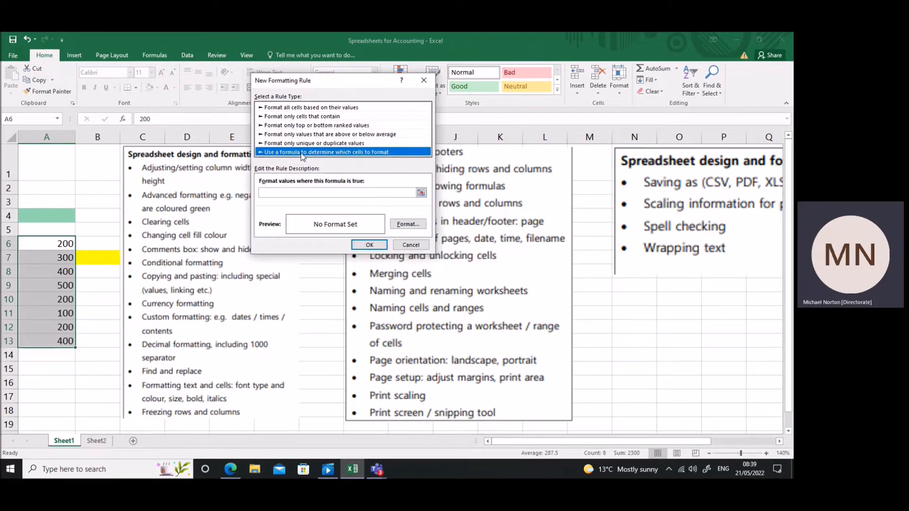
left_click(309, 186)
type("=if(")
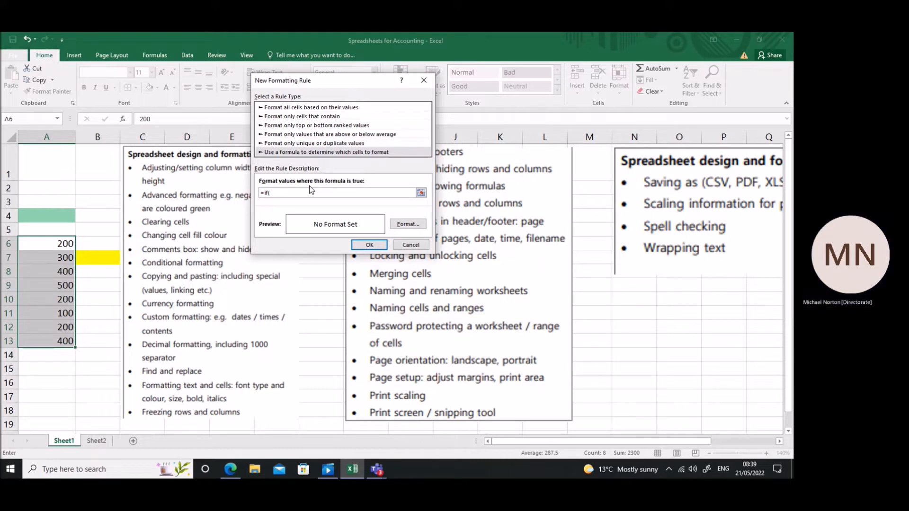
type("A6")
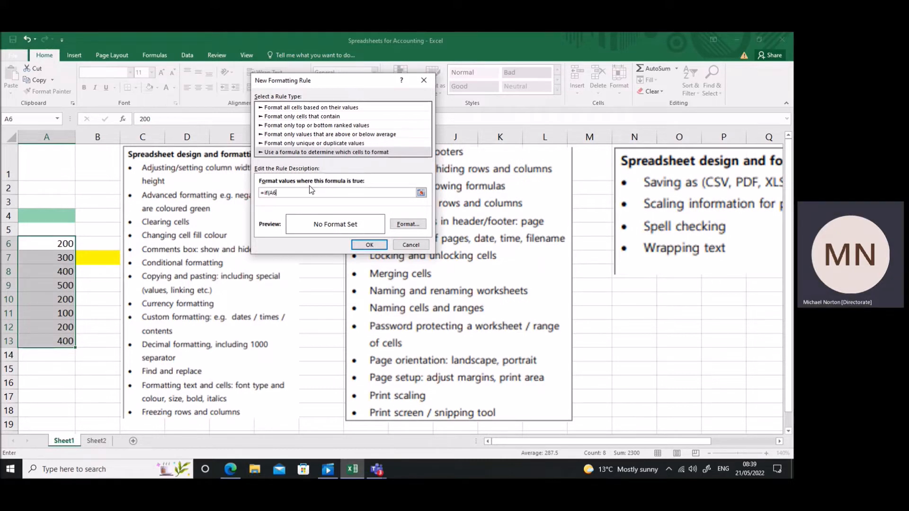
type("=200,1")
Give the new rule a dark gold font colour and apply it to A6:A13.
left_click(407, 224)
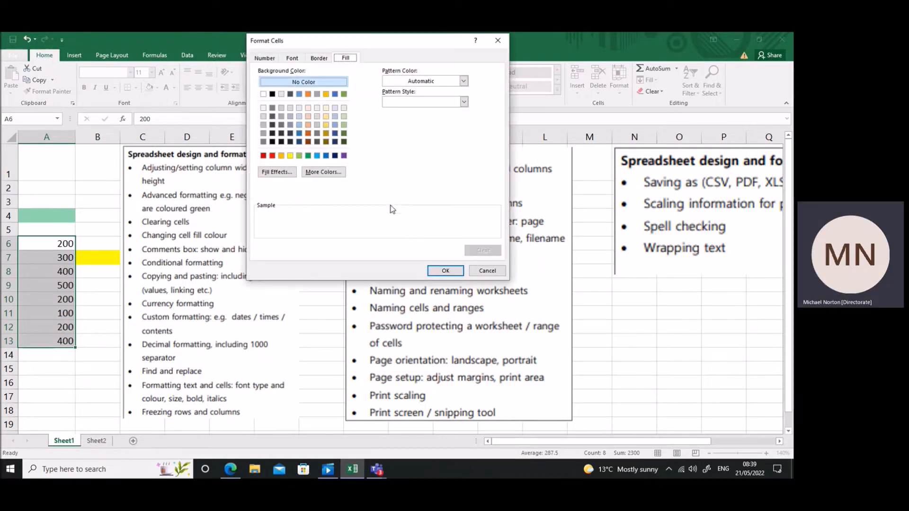
left_click(292, 58)
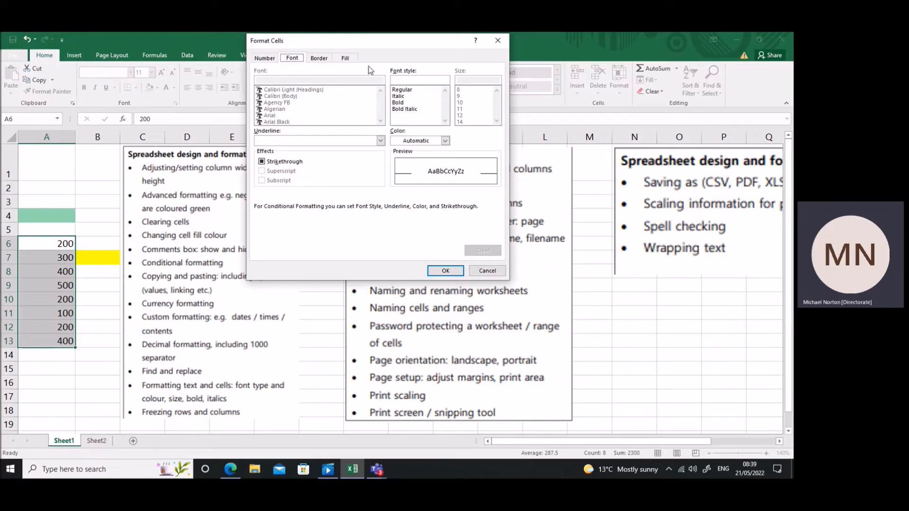
left_click(344, 59)
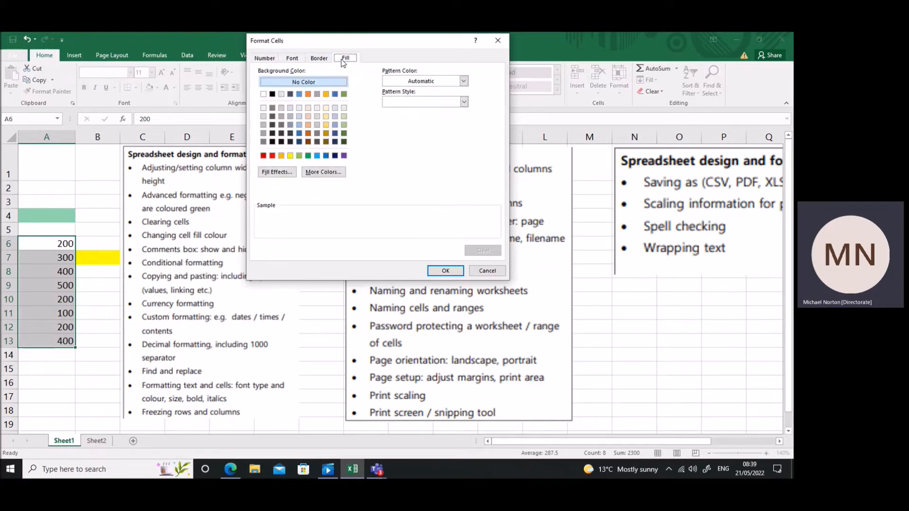
left_click(293, 59)
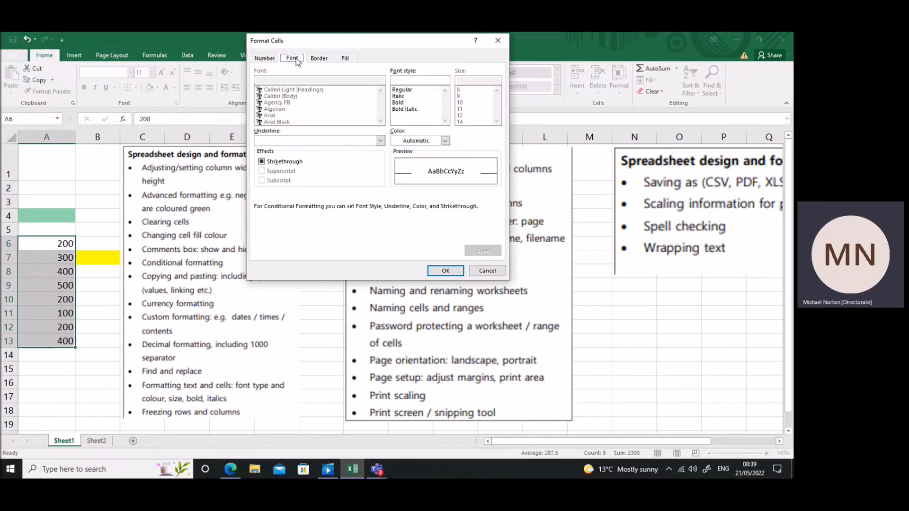
left_click(446, 143)
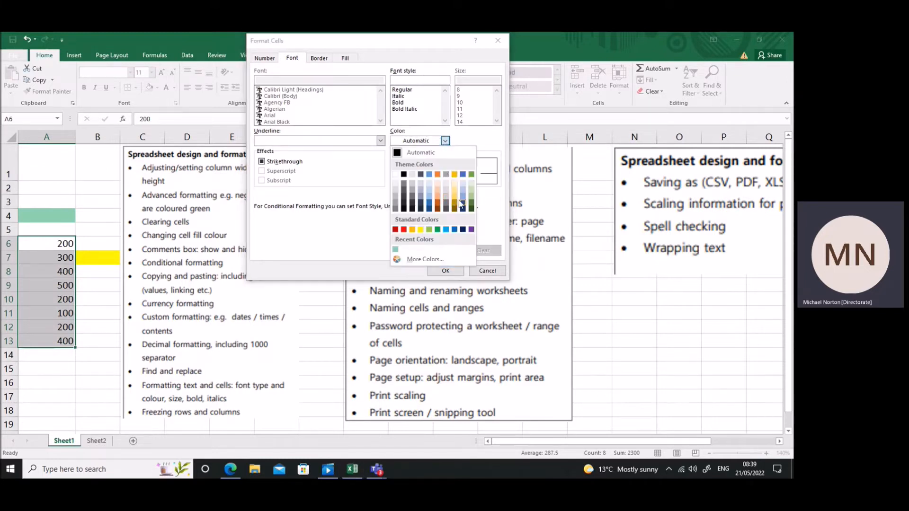
left_click(454, 207)
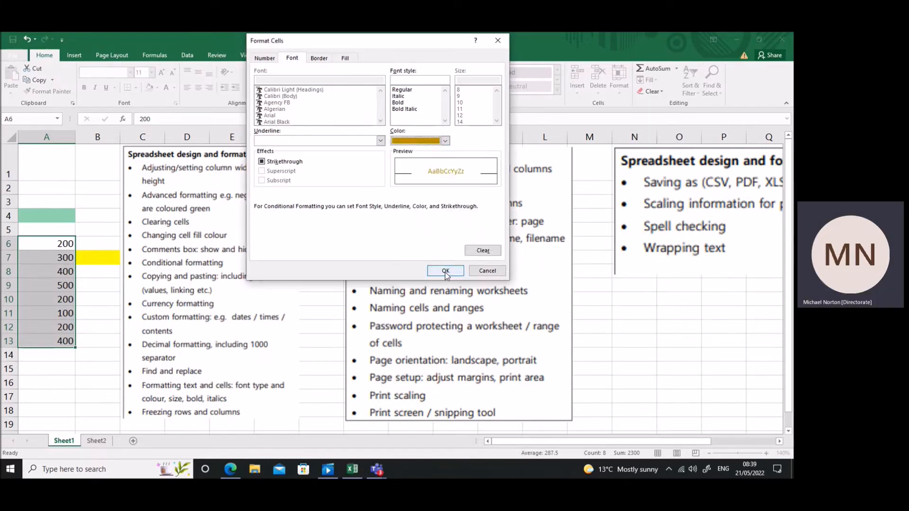
left_click(446, 271)
left_click(370, 245)
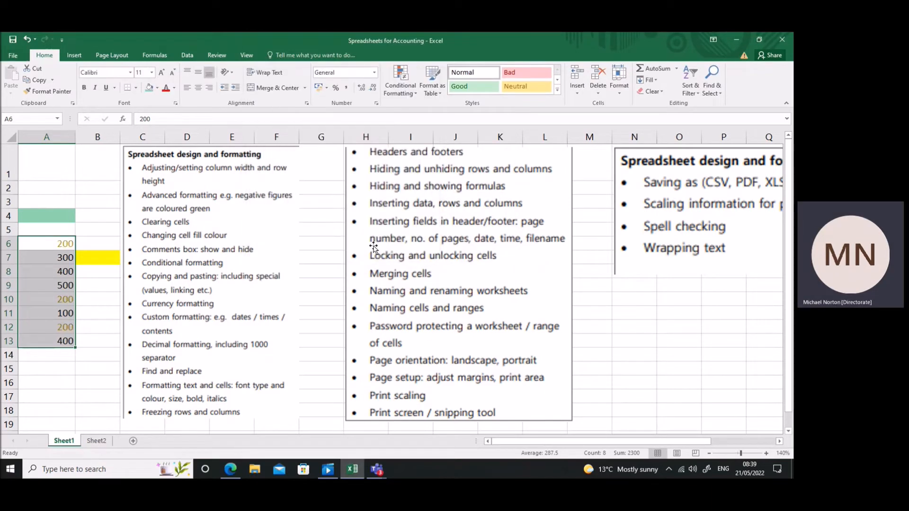
left_click(71, 285)
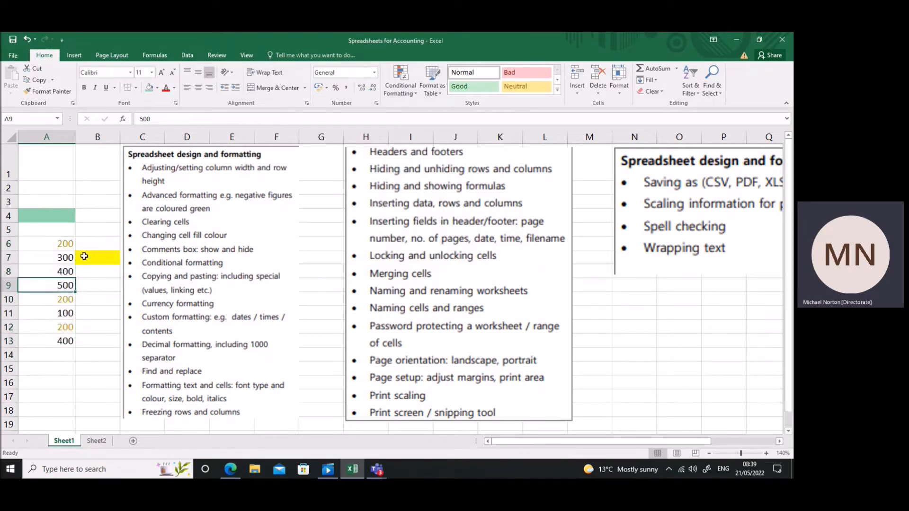
Edit the =IF(A6=200,1) conditional formatting rule for A6:A13 and set its font colour to Automatic.
left_click_drag(63, 244, 76, 345)
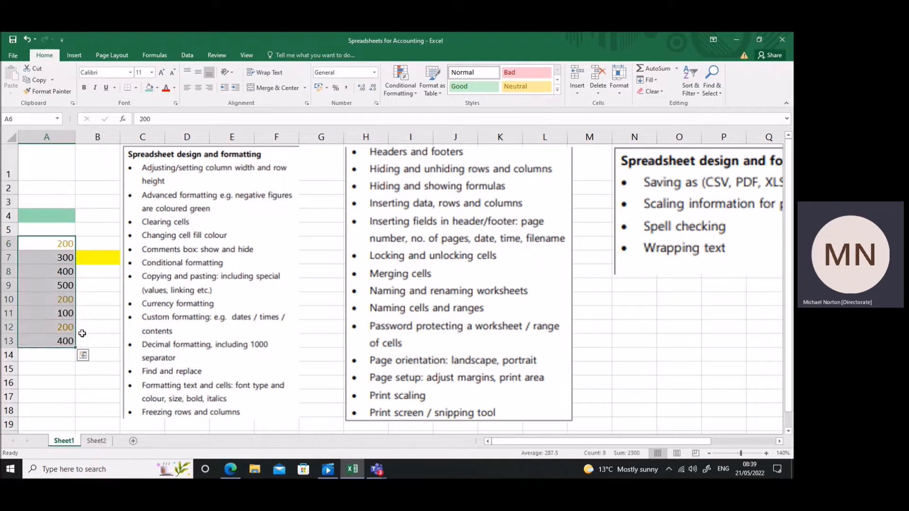
left_click(405, 94)
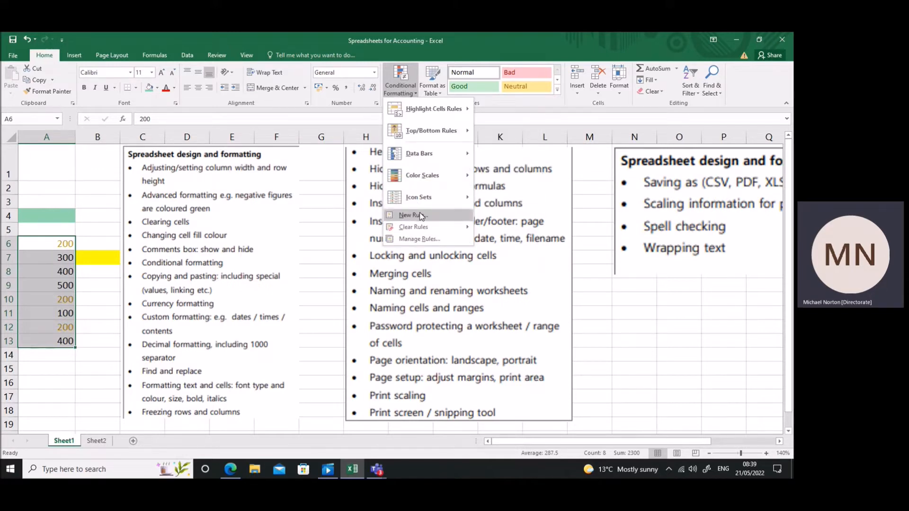
left_click(420, 239)
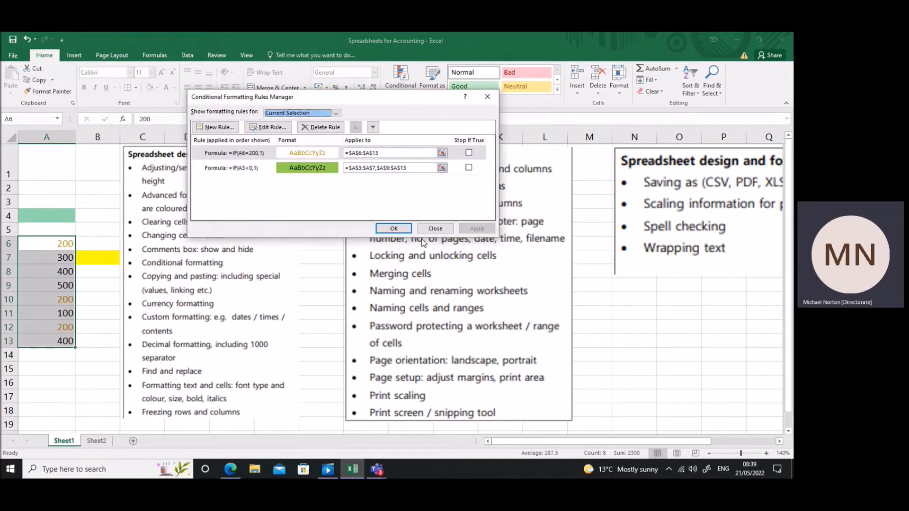
left_click(248, 155)
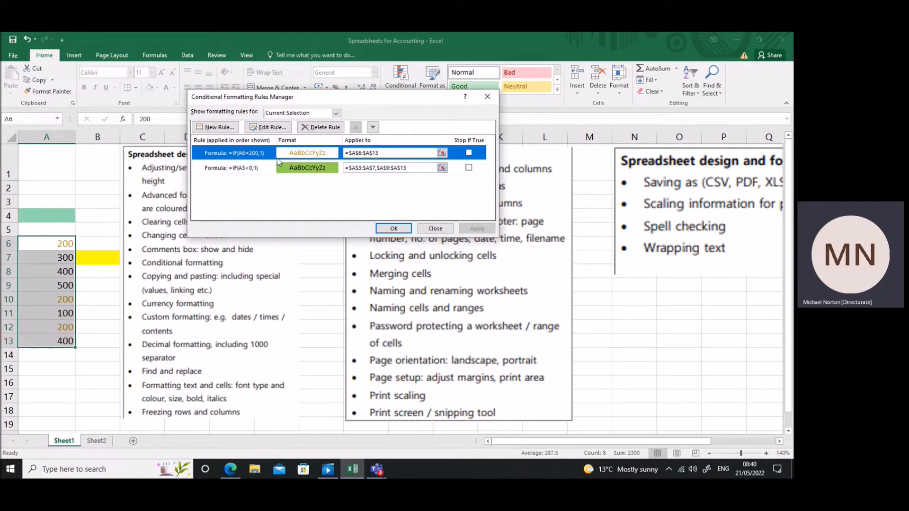
left_click(270, 128)
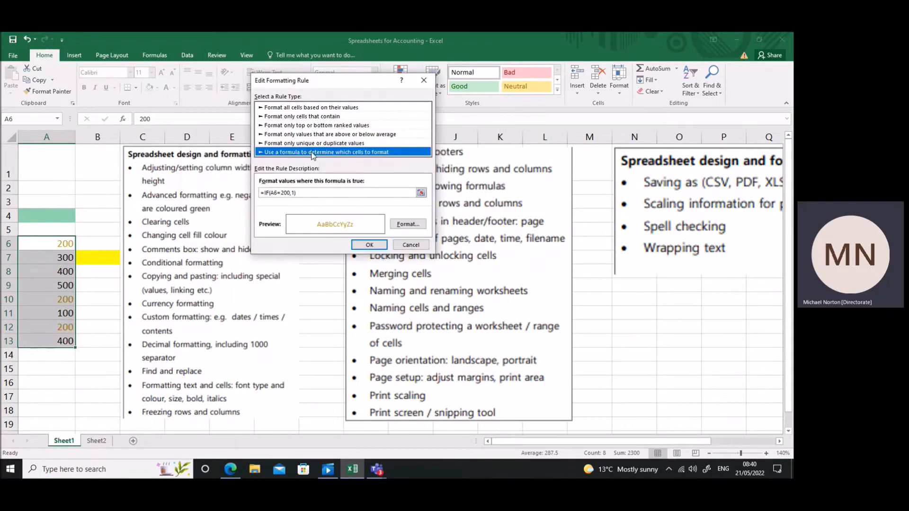
left_click(406, 225)
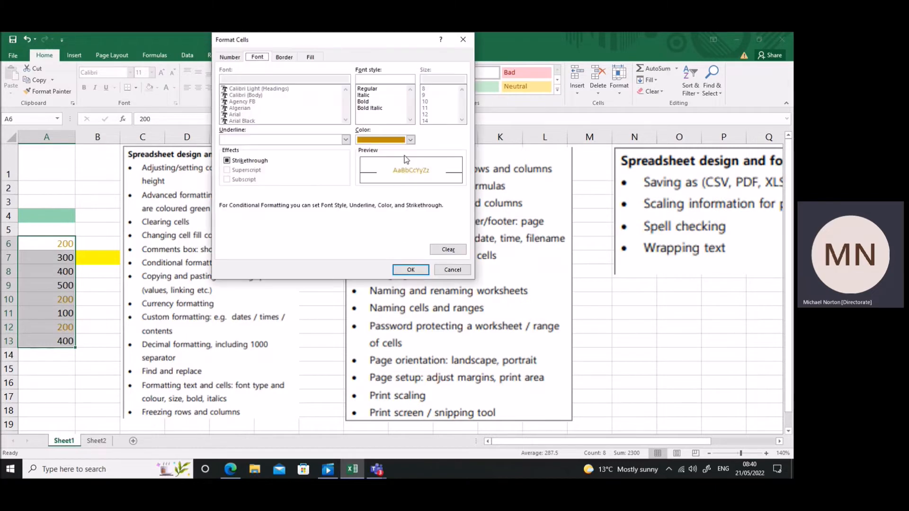
left_click(410, 141)
left_click(381, 150)
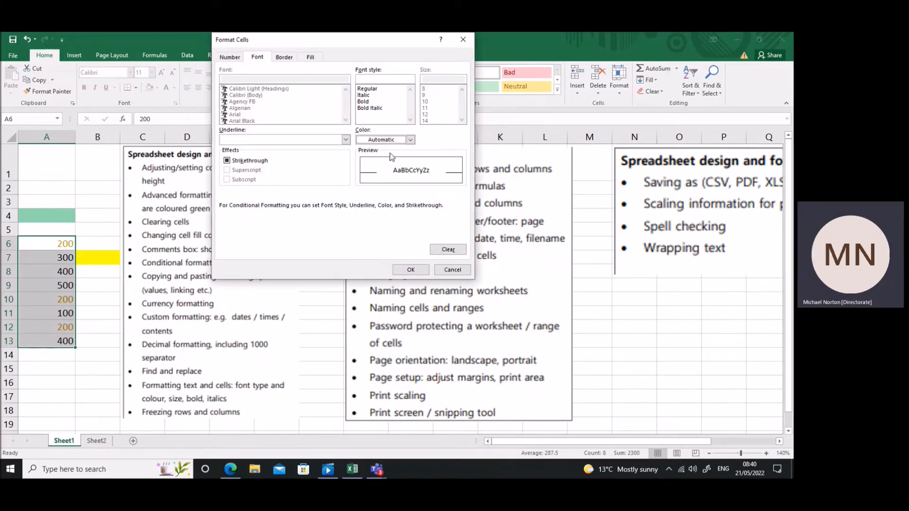
Give the rule a dark gold background fill and apply it to A6:A13.
left_click(313, 57)
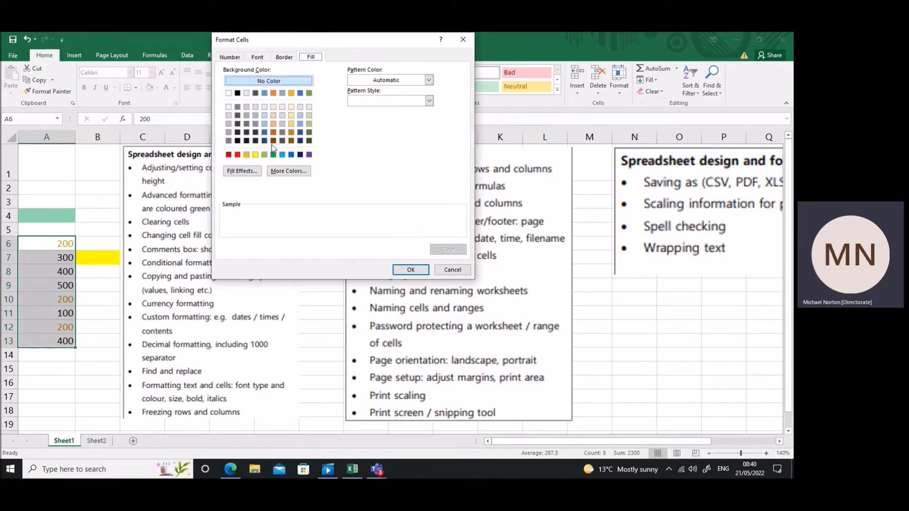
left_click(292, 133)
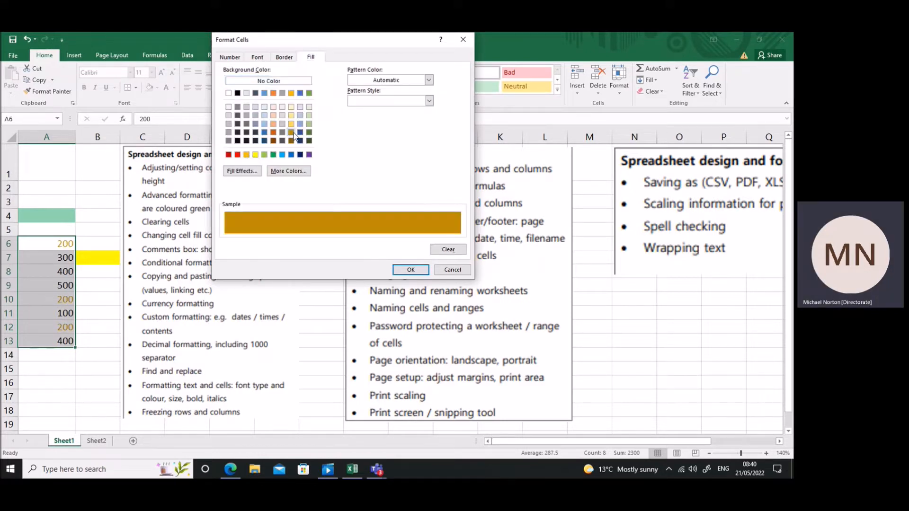
left_click(410, 269)
left_click(370, 245)
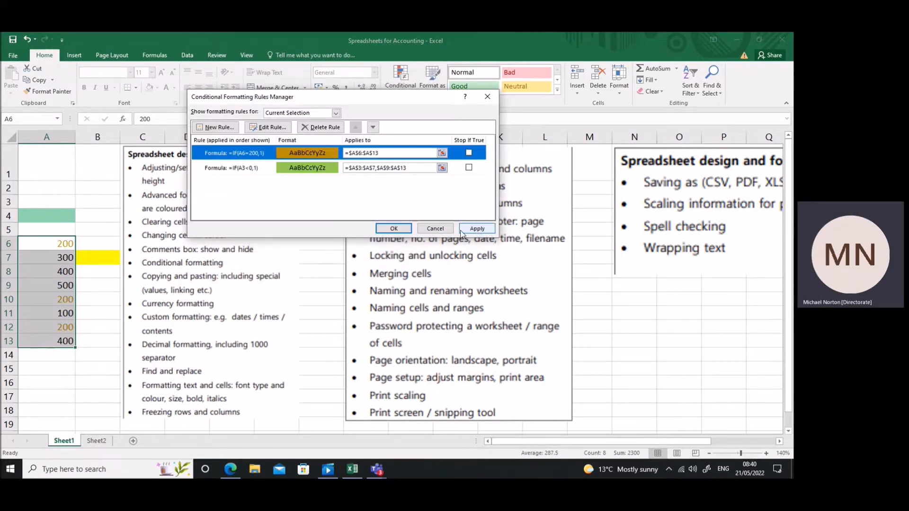
left_click(477, 231)
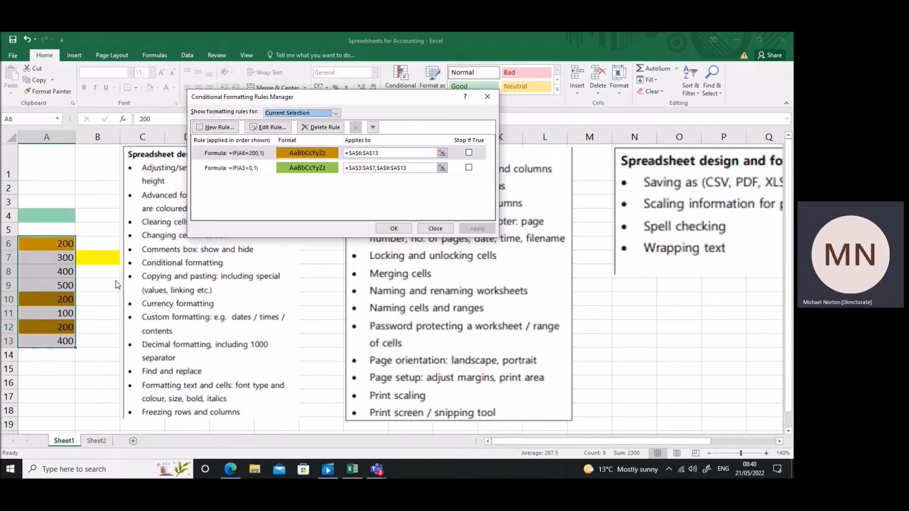
left_click(434, 229)
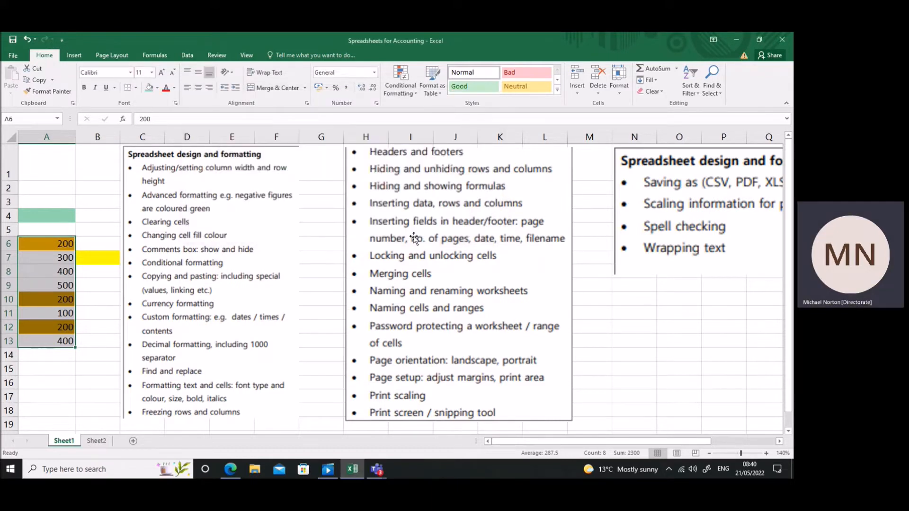
Move the yellow marker cell from B7 to B8, beside the copying and pasting topic.
left_click(107, 265)
left_click_drag(105, 267, 105, 273)
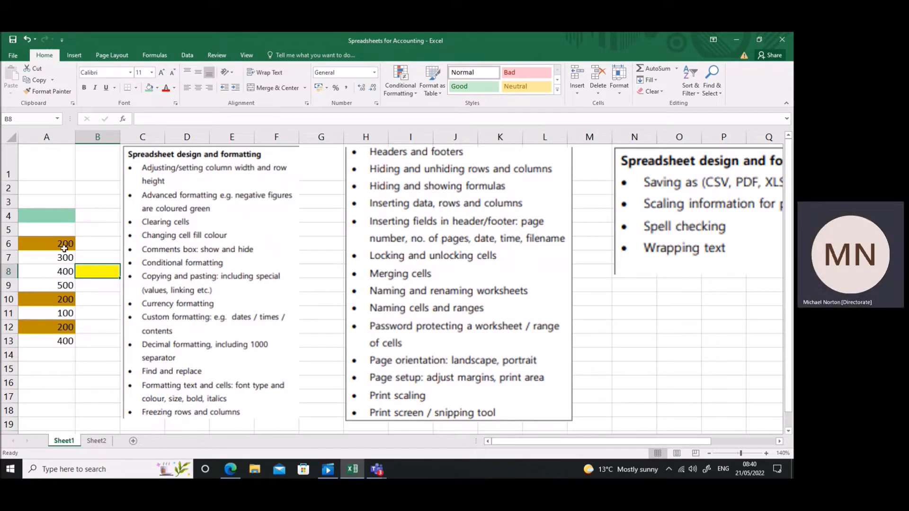
left_click_drag(65, 243, 65, 337)
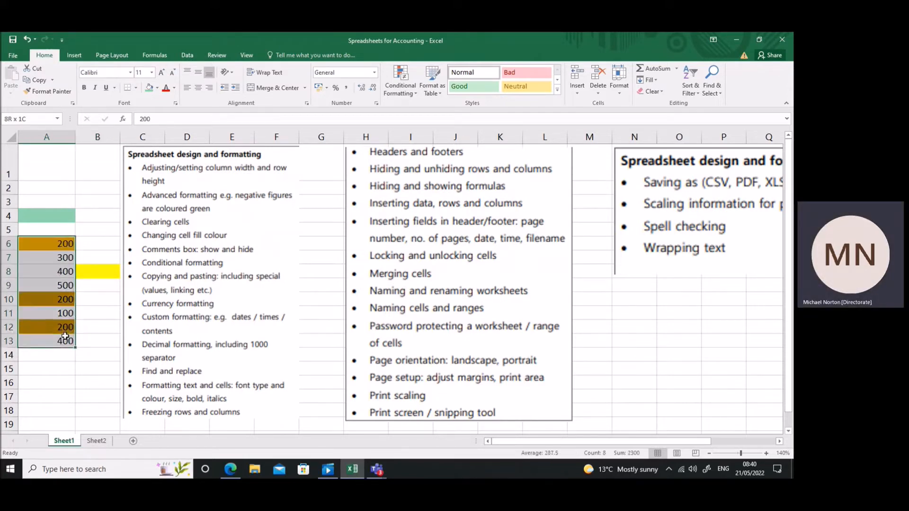
Replace the value in cell A6 with the formula =A5+100.
left_click(71, 247)
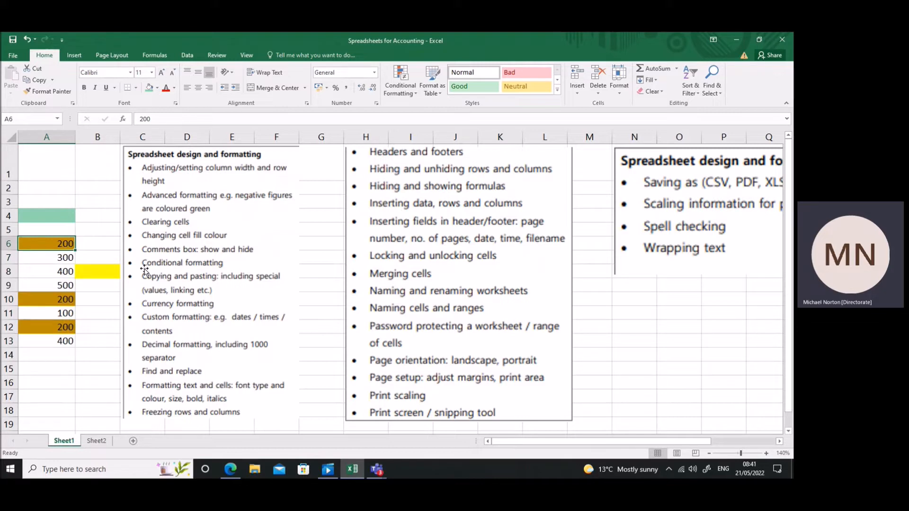
type("=")
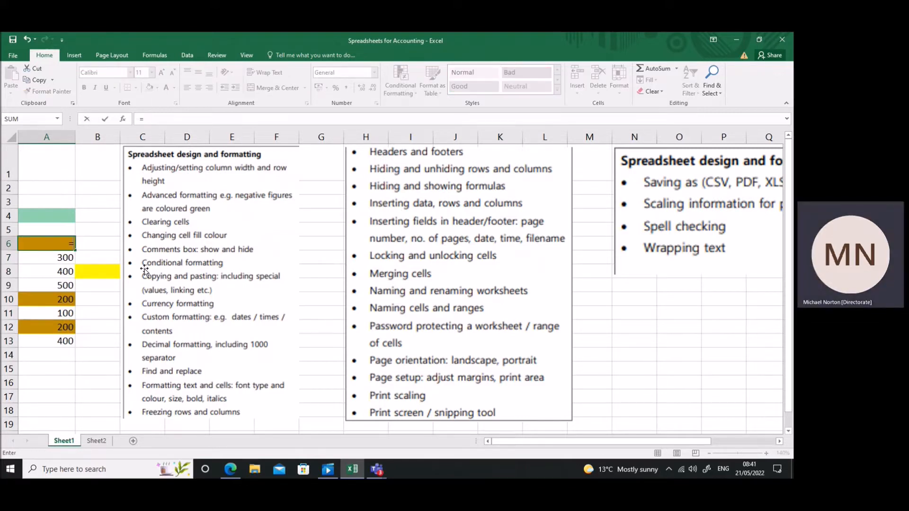
left_click(71, 229)
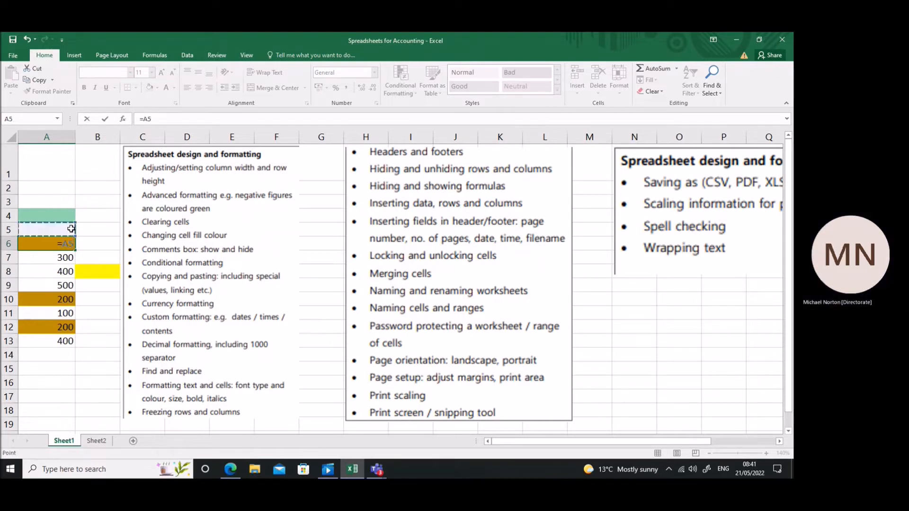
type("+100")
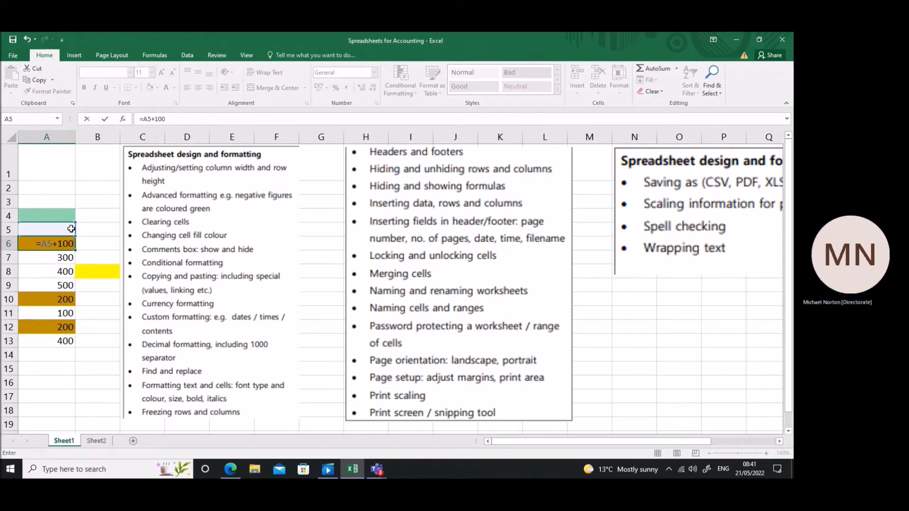
key("Return")
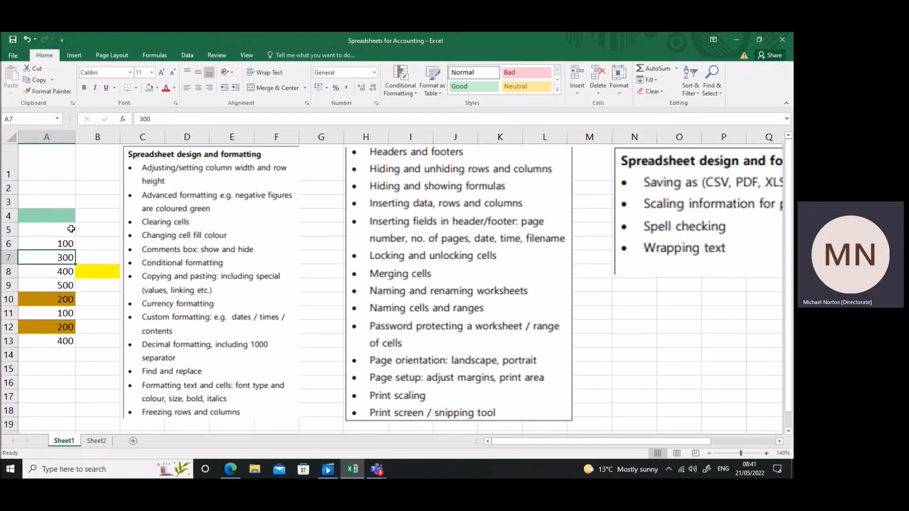
Copy the A6 formula down to A13 with the fill handle and clear the copies from A7:A13.
left_click(66, 242)
left_click_drag(74, 250, 66, 349)
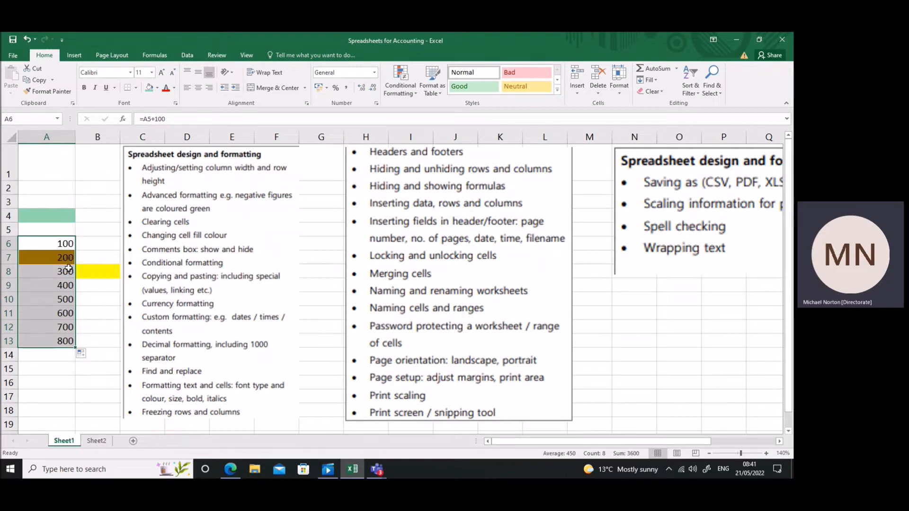
left_click(65, 245)
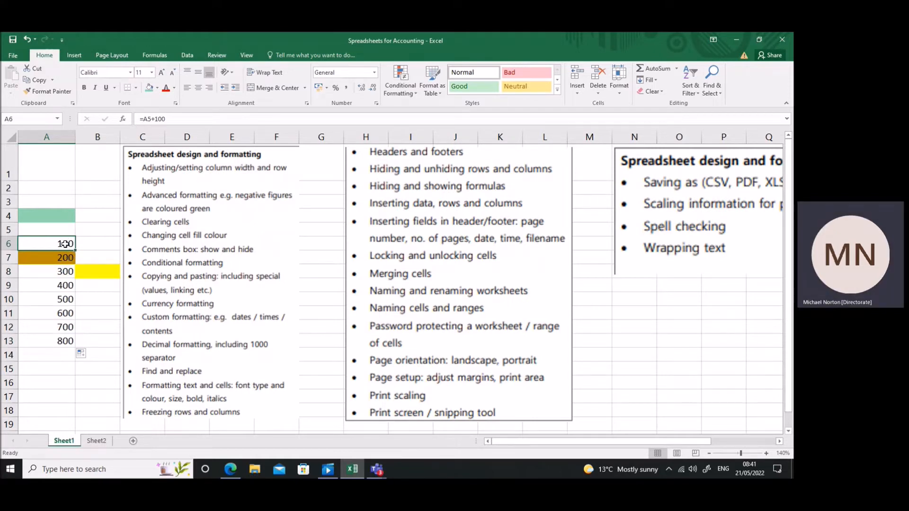
left_click_drag(68, 256, 70, 341)
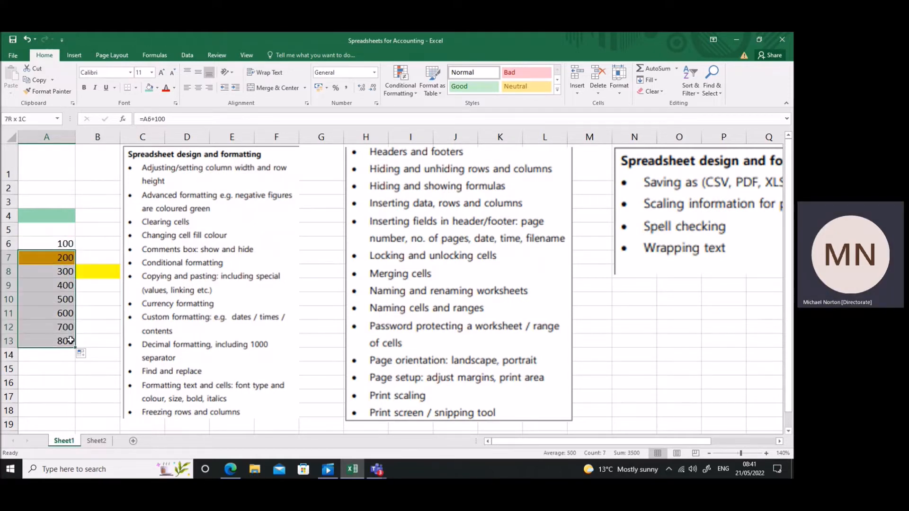
key("ctrl+z")
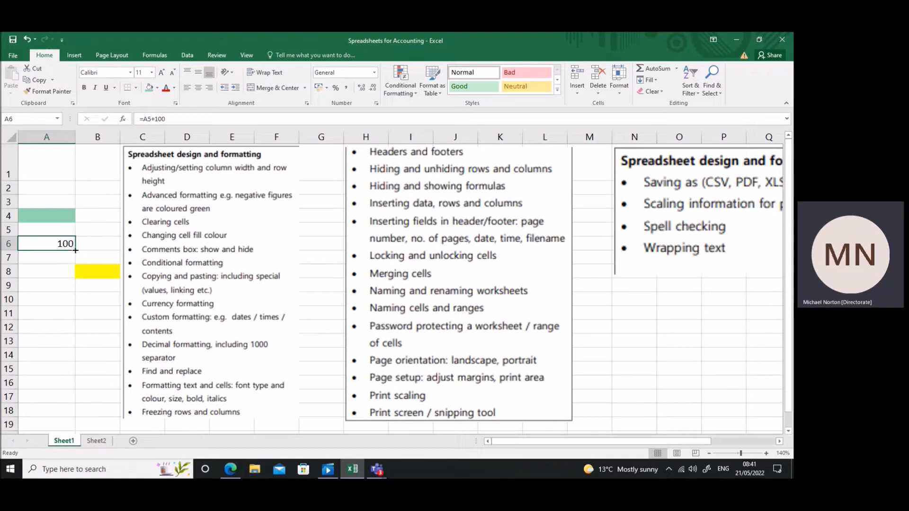
Fill the A6 formula down to A14, highlight the filled range, and delete the contents of A7:A14.
left_click_drag(76, 250, 71, 364)
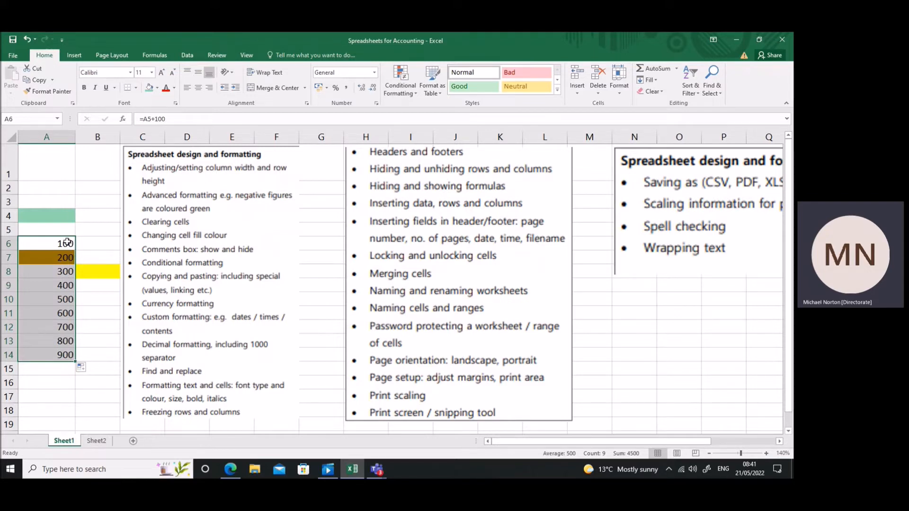
left_click_drag(68, 243, 65, 356)
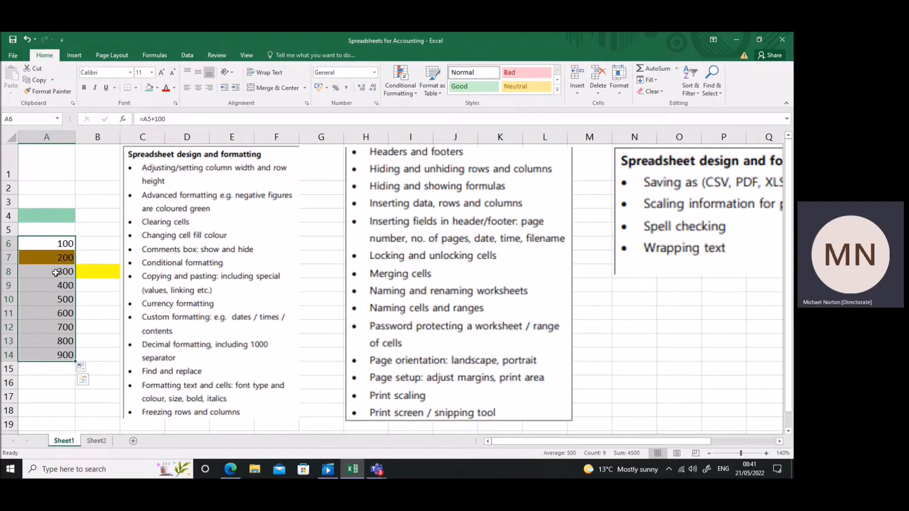
left_click(57, 243)
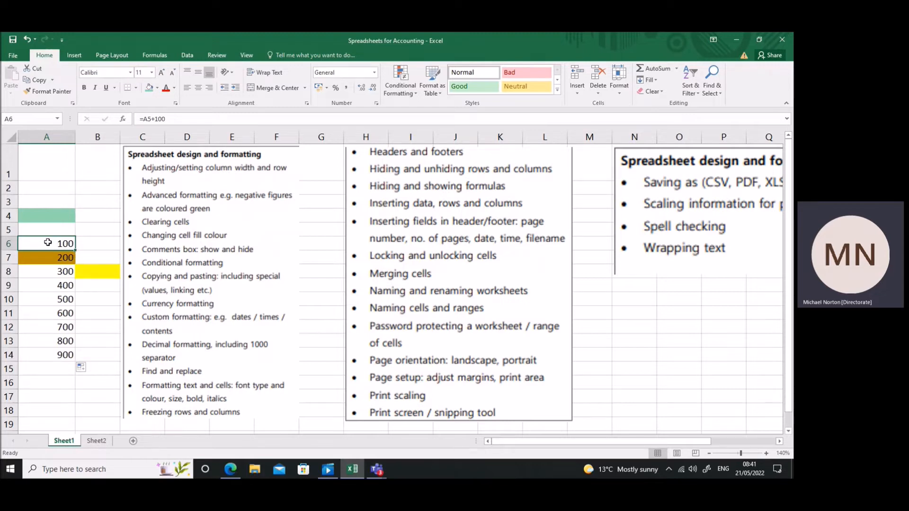
left_click_drag(47, 242, 55, 354)
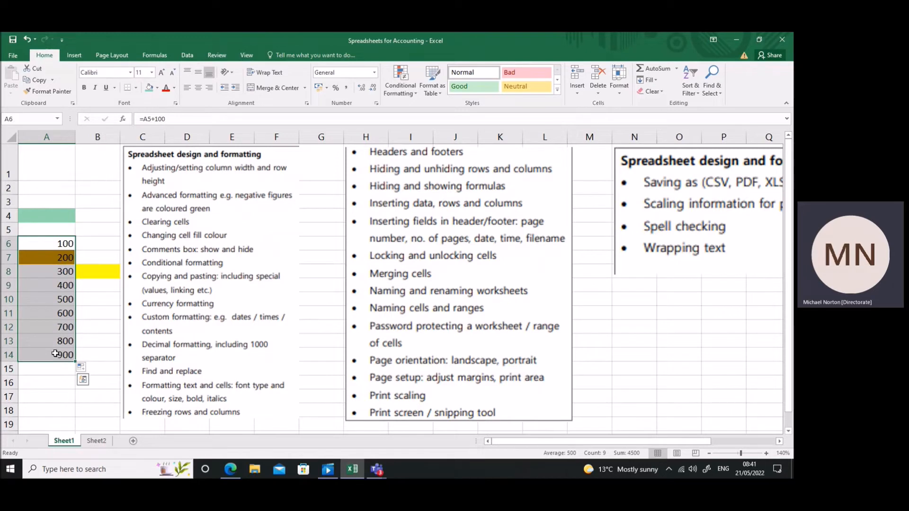
left_click_drag(57, 256, 62, 357)
key("Delete")
Fill the A6 formula down to A13 and undo the fill.
left_click(66, 246)
left_click_drag(75, 251, 71, 348)
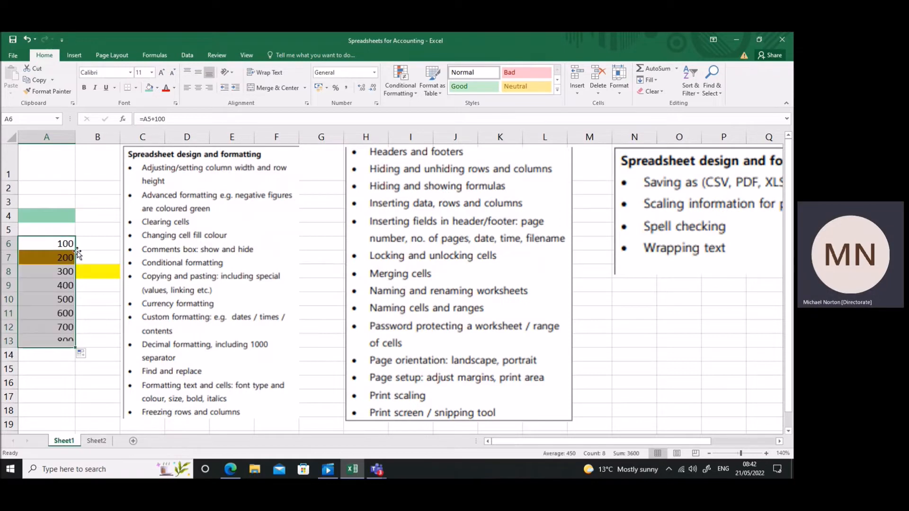
key("ctrl+z")
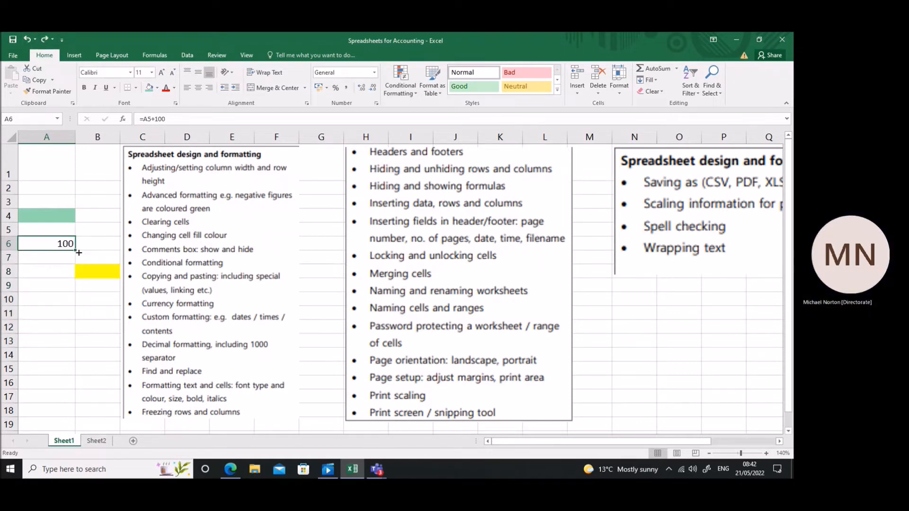
Fill the formula in A6 down through cell A13.
left_click_drag(60, 243, 63, 325)
left_click(62, 244)
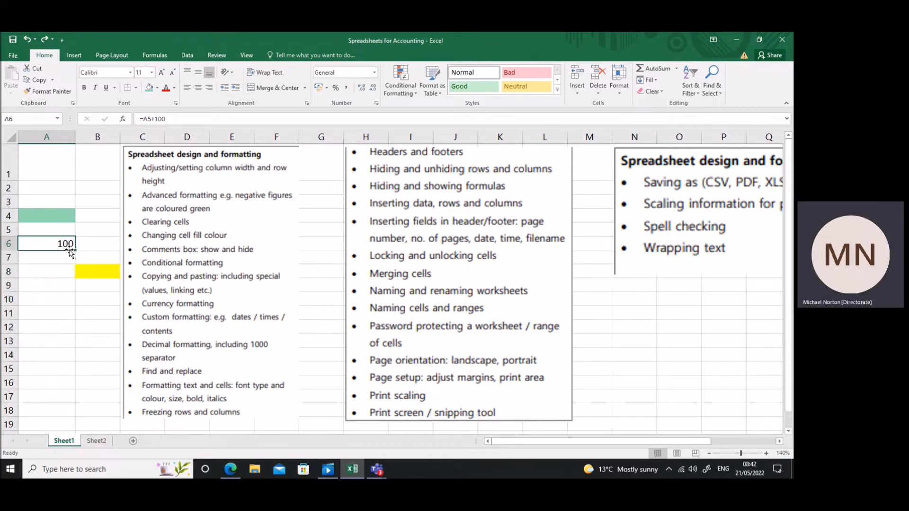
left_click_drag(74, 251, 74, 349)
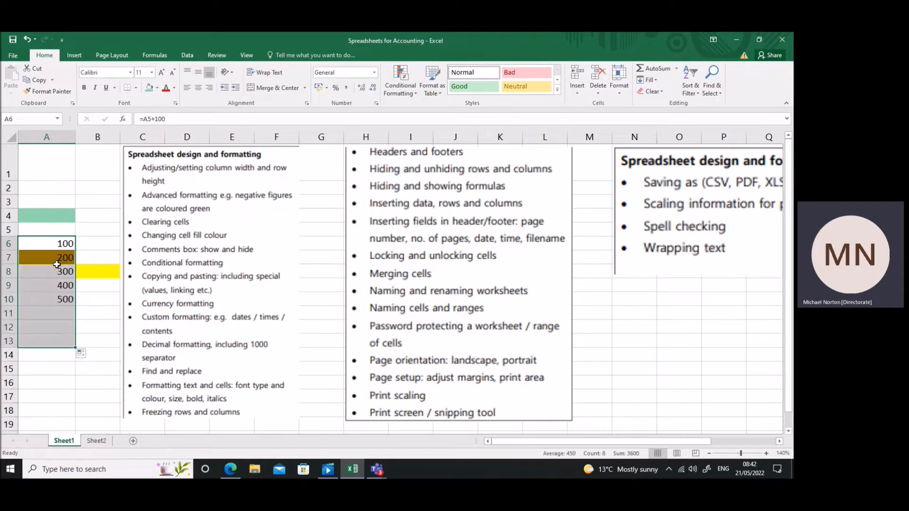
left_click_drag(50, 244, 44, 336)
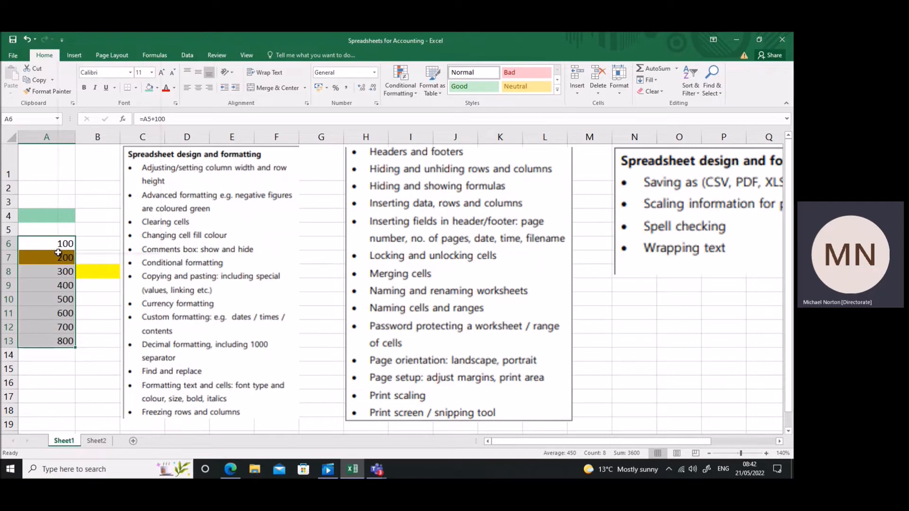
right_click(60, 256)
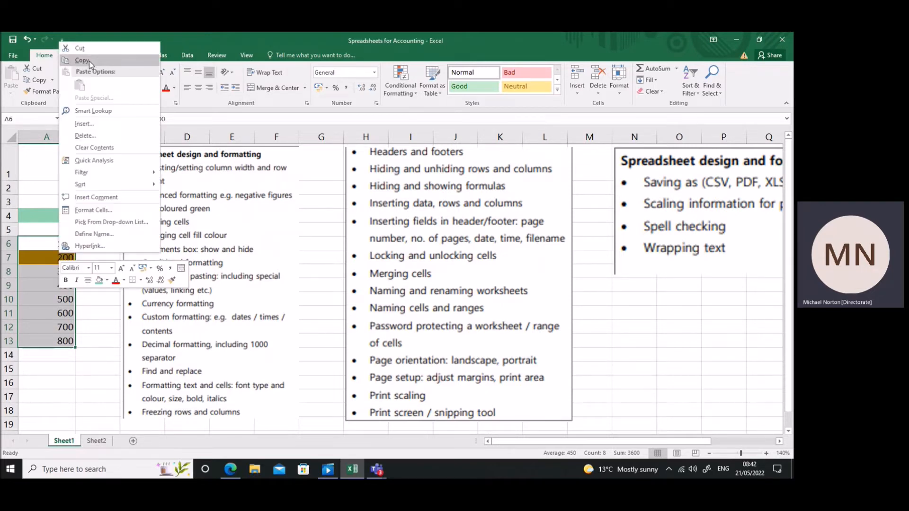
key("Escape")
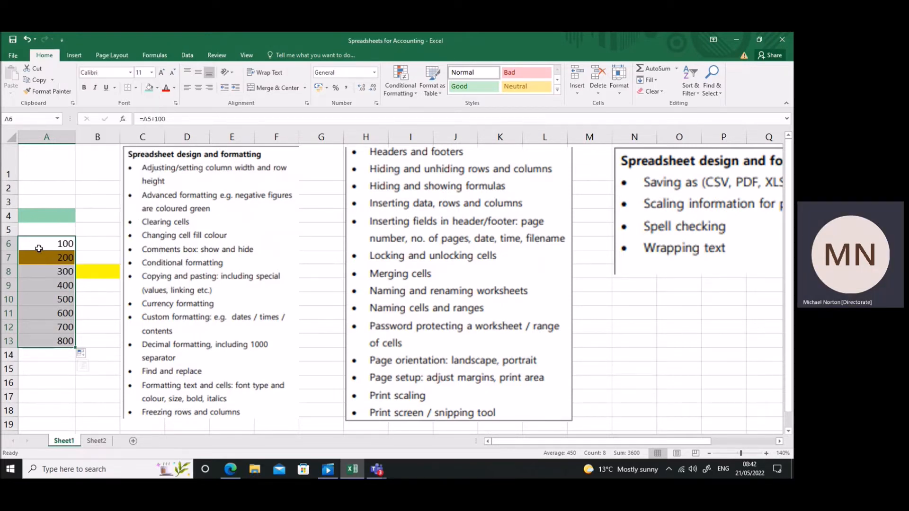
right_click(44, 247)
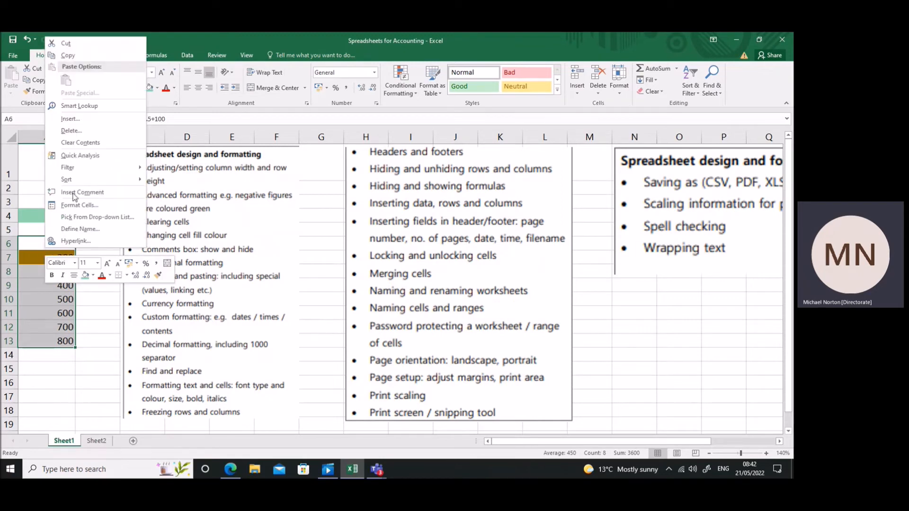
left_click(35, 290)
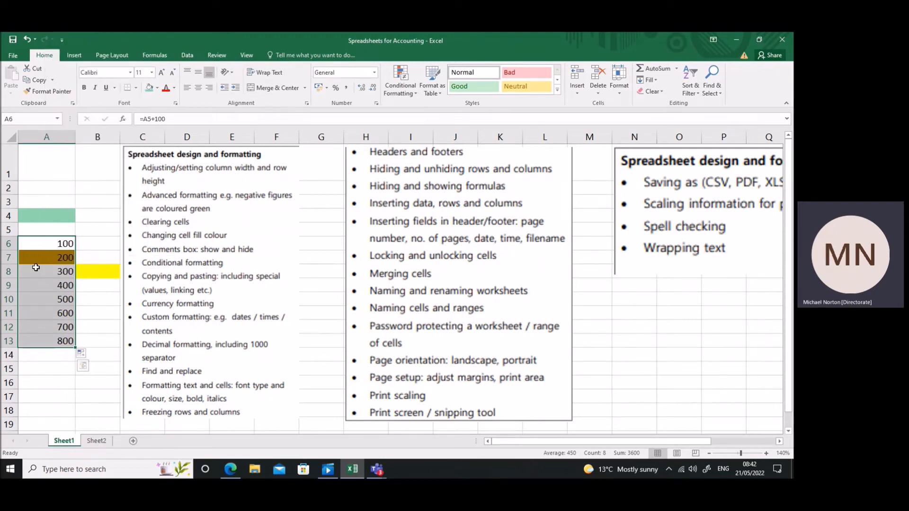
left_click(52, 81)
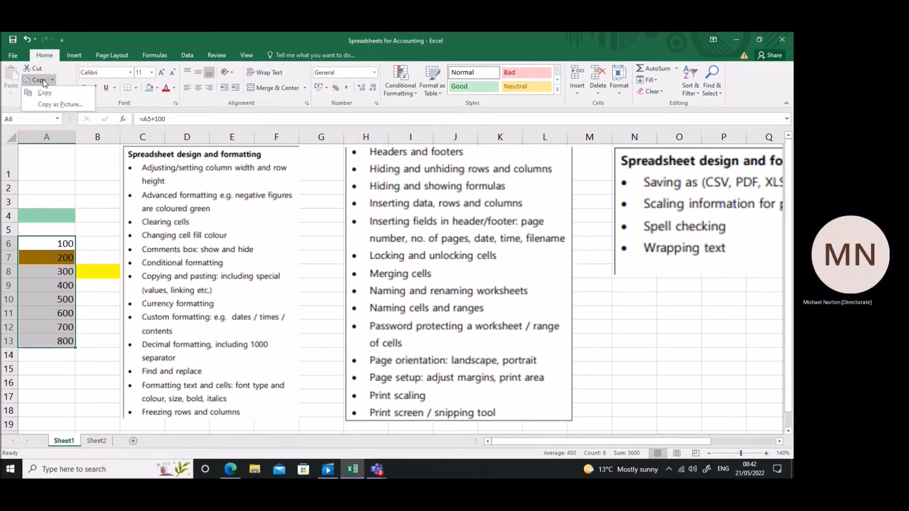
left_click(43, 84)
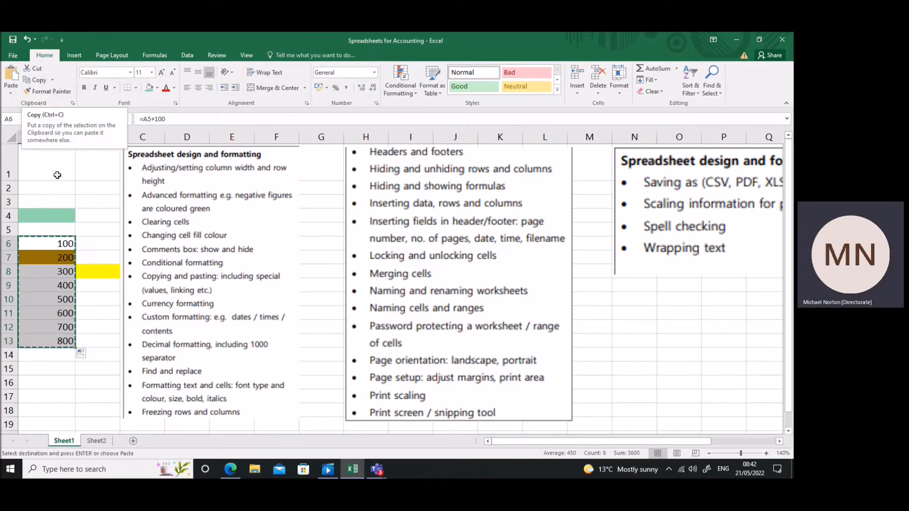
key("Escape")
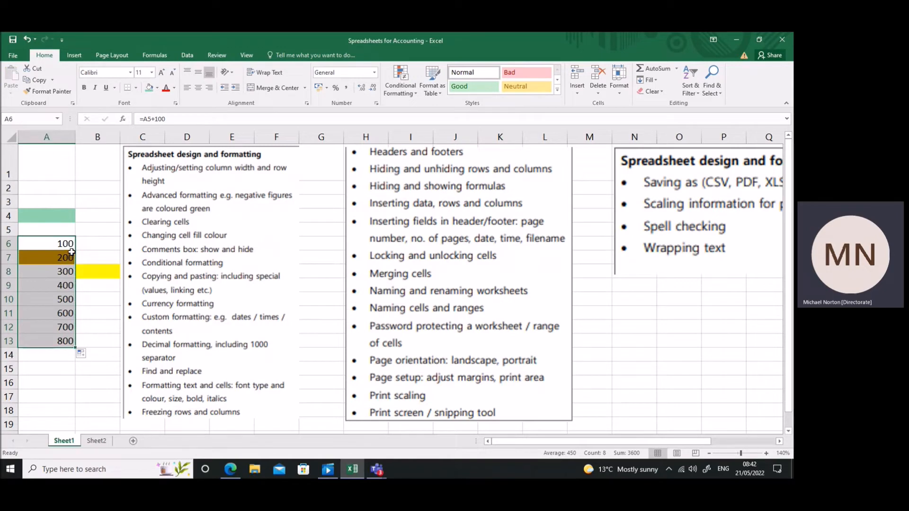
Copy the range A6:A13 and paste only its values into column B starting at B6.
key("ctrl+c")
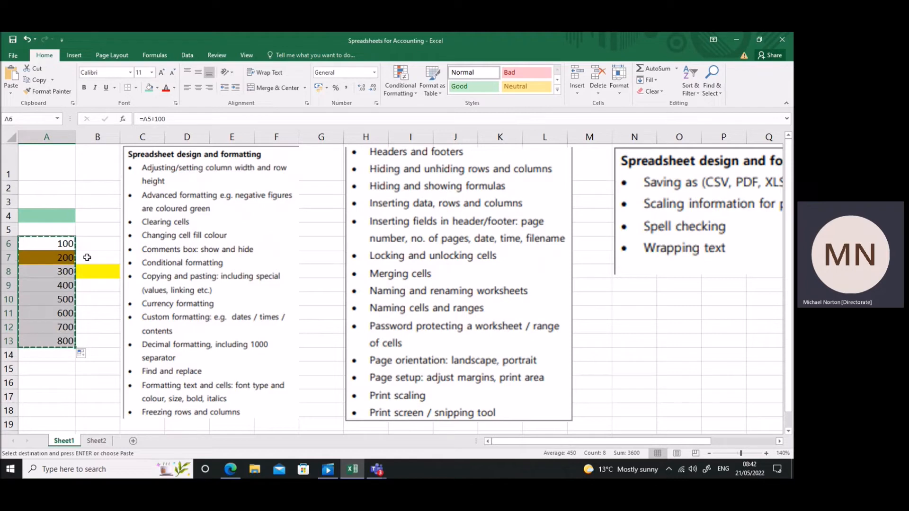
left_click(94, 243)
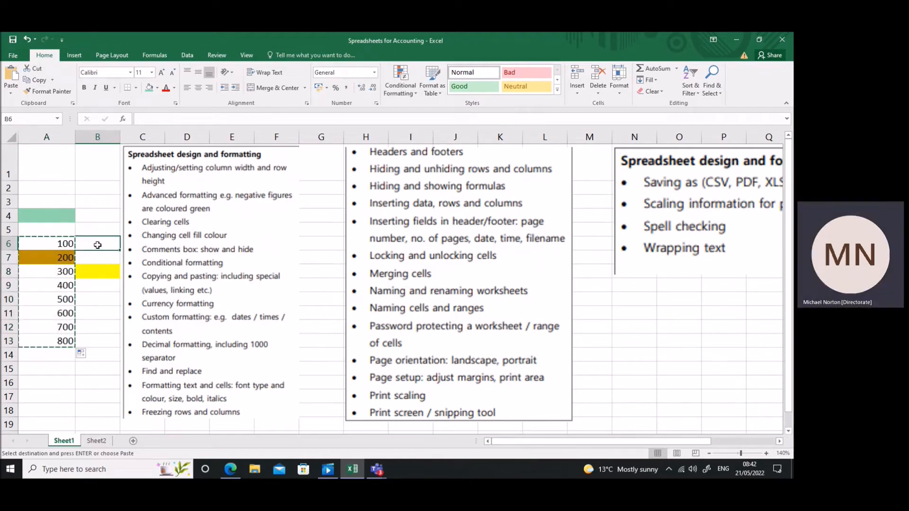
right_click(98, 245)
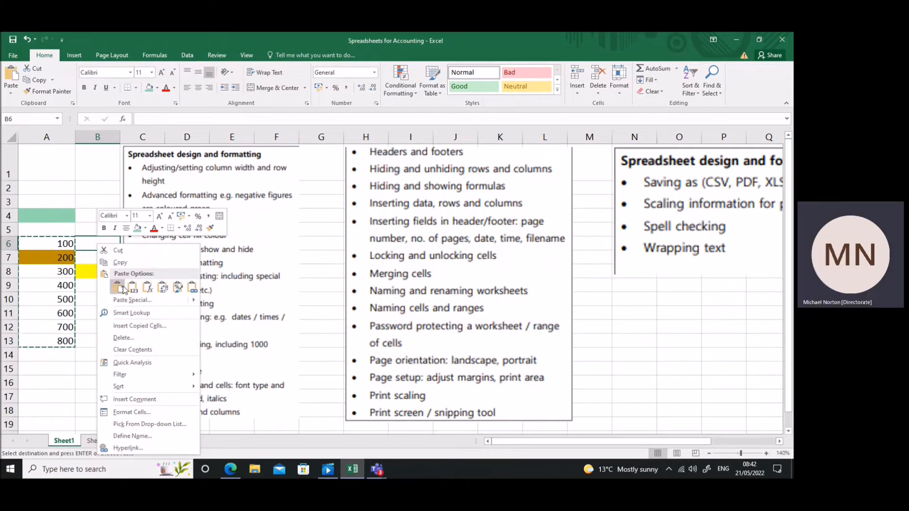
mouse_move(159, 303)
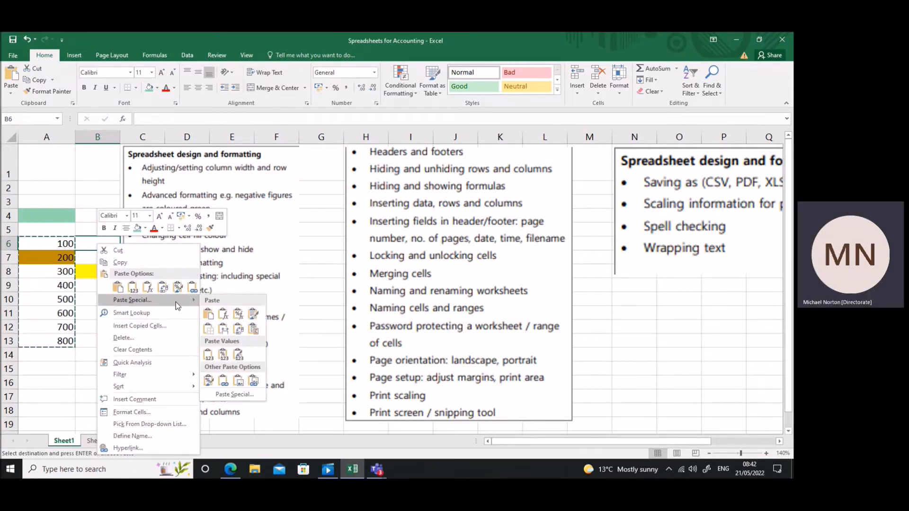
left_click(208, 314)
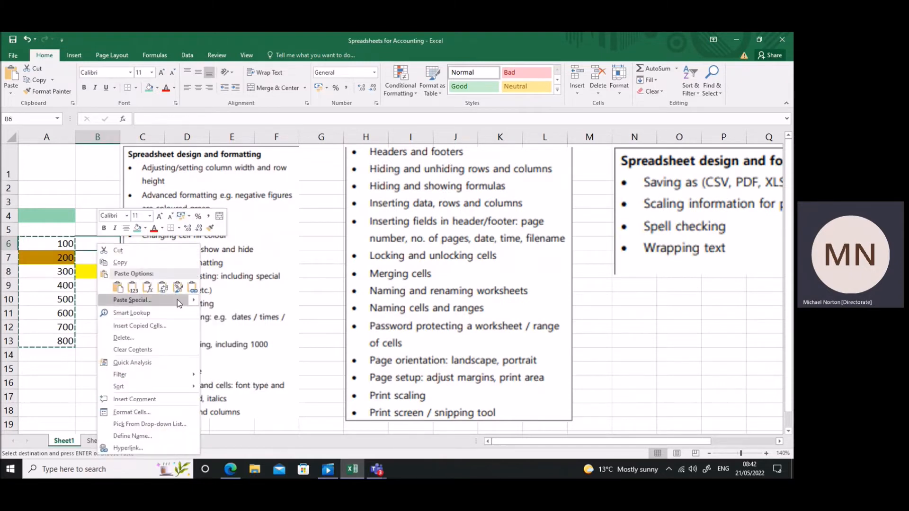
mouse_move(197, 300)
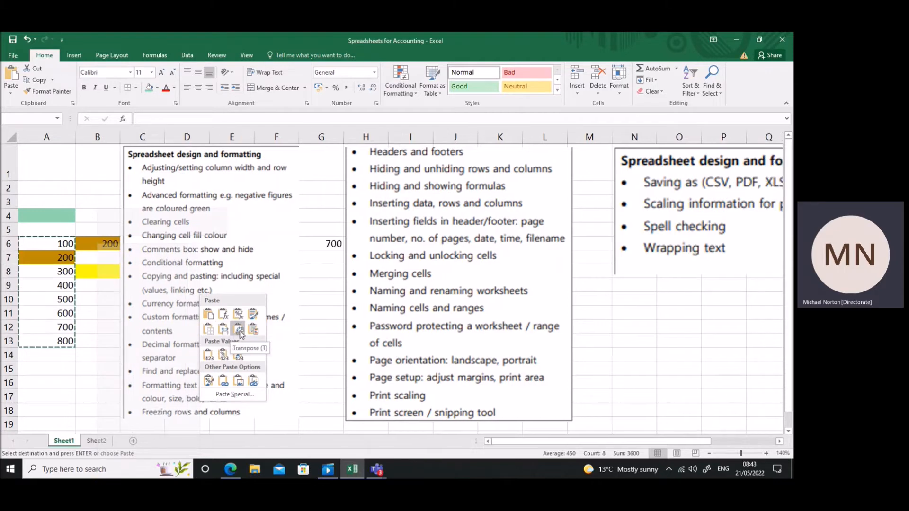
left_click(209, 355)
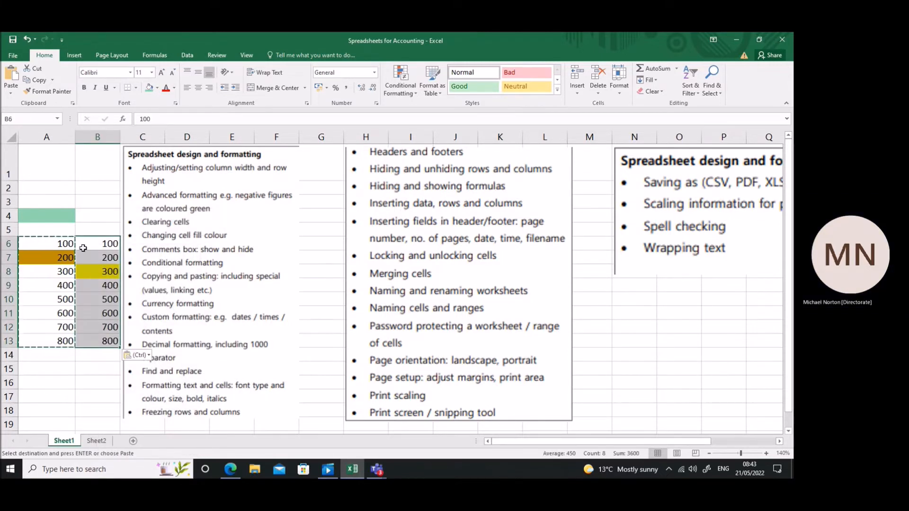
Compare the contents of A6 and A7 with the pasted contents of B6 and B7, highlighting both ranges down to row 13.
left_click(63, 244)
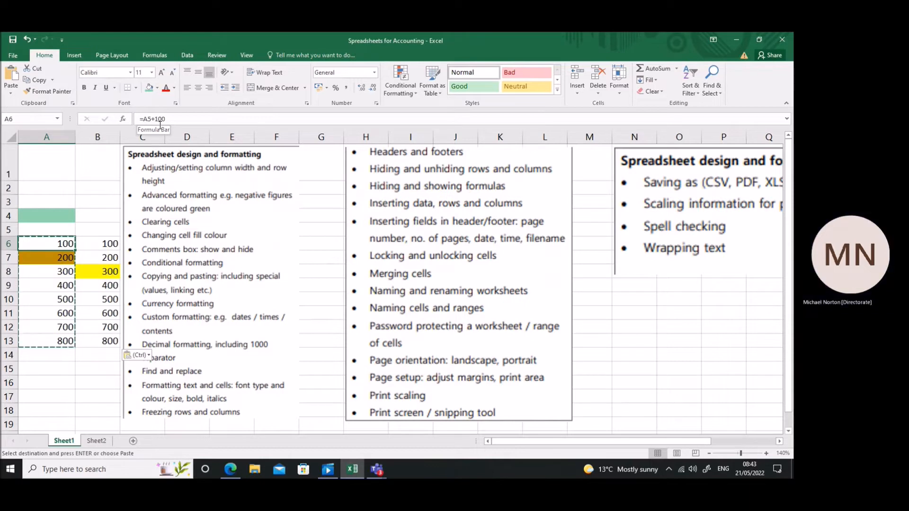
left_click(101, 241)
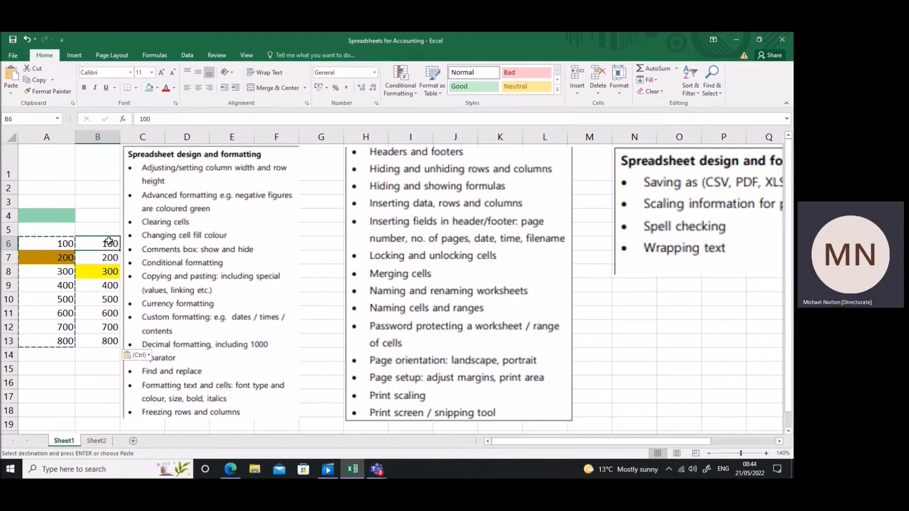
left_click_drag(110, 244, 108, 343)
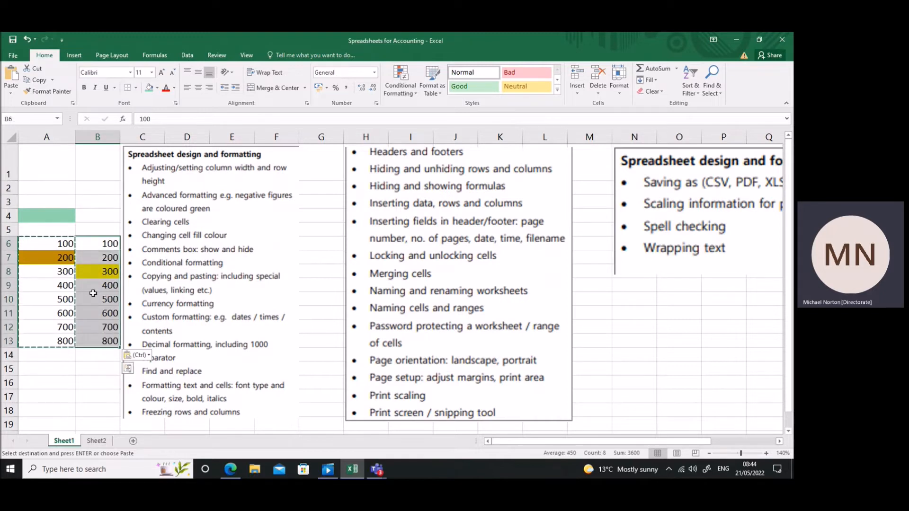
left_click(72, 259)
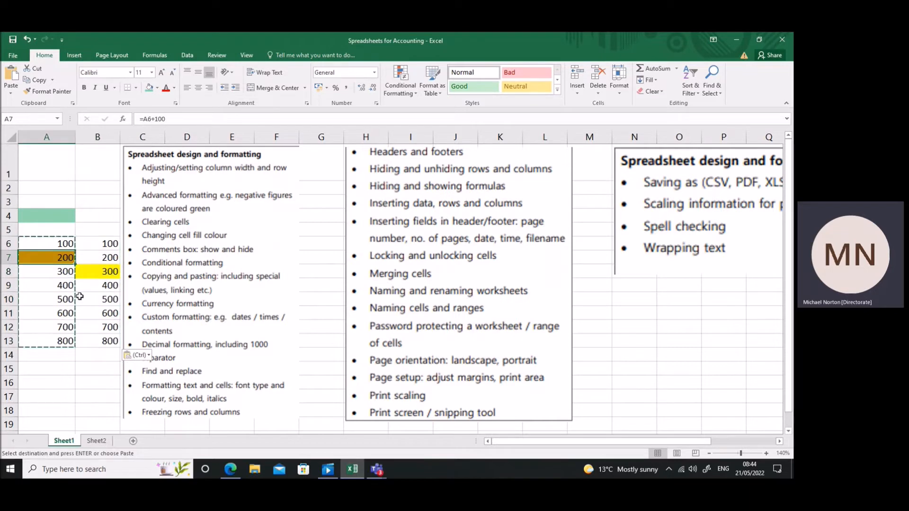
left_click(94, 260)
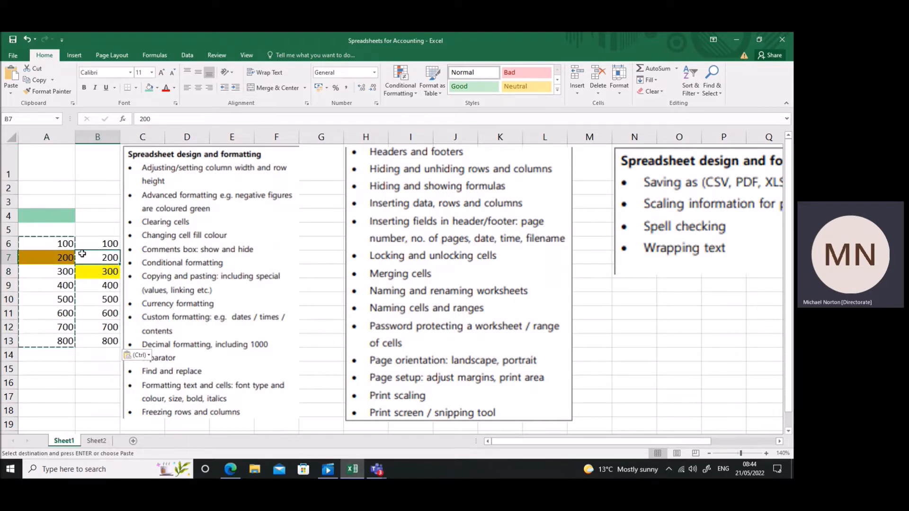
left_click_drag(67, 243, 65, 338)
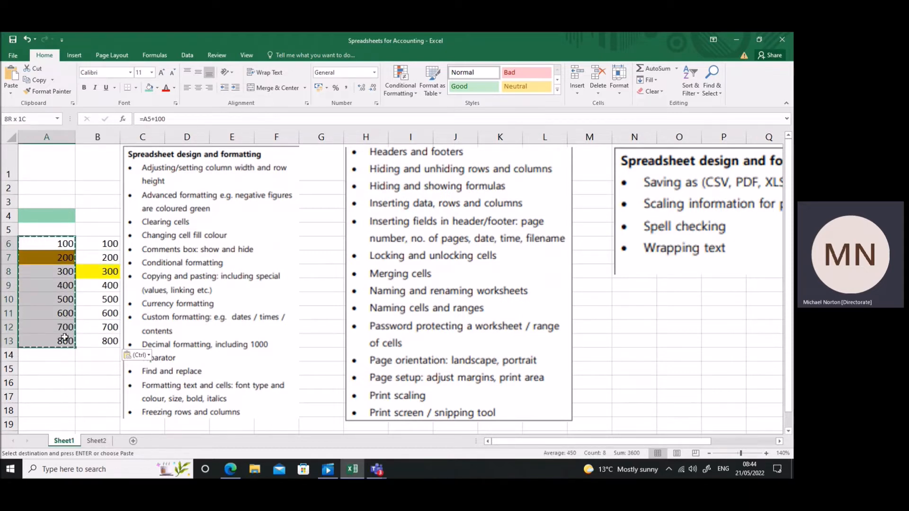
Paste only the formatting of A6:A13 onto B6:B13 and undo the paste.
left_click(104, 243)
left_click_drag(104, 243, 108, 334)
right_click(108, 331)
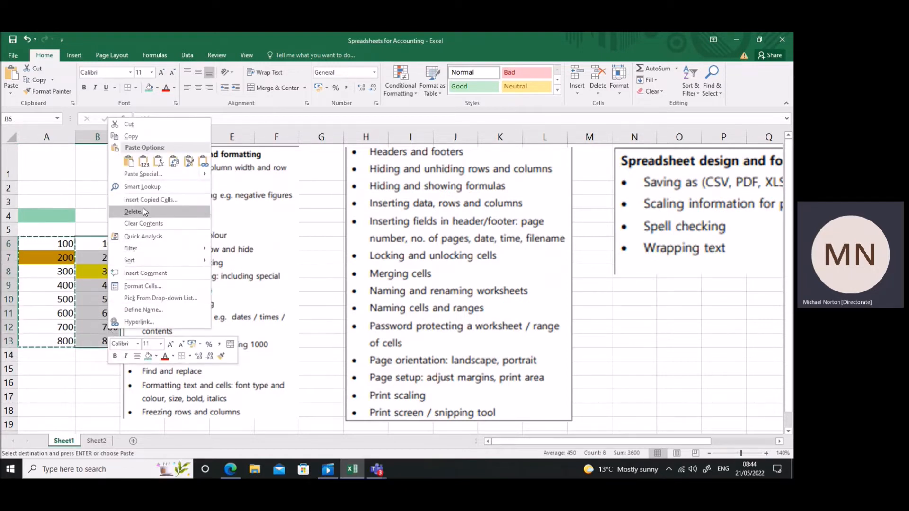
mouse_move(165, 175)
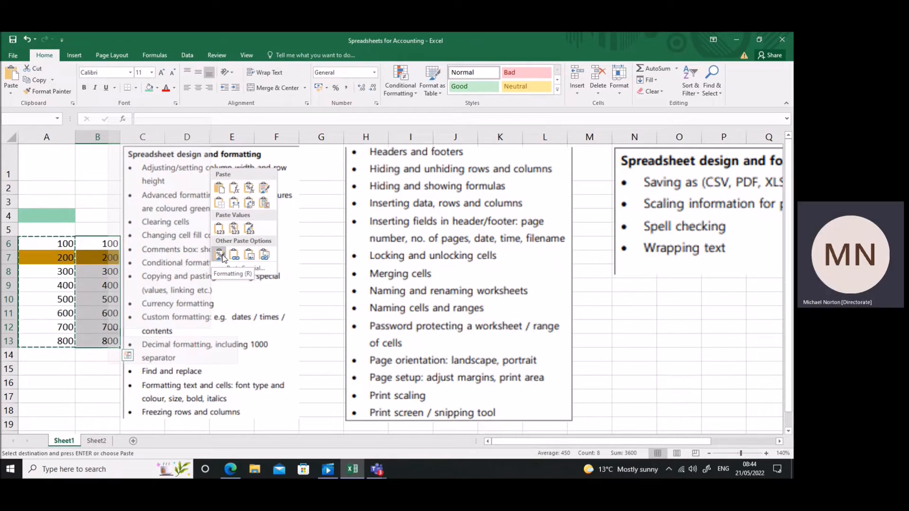
left_click(221, 256)
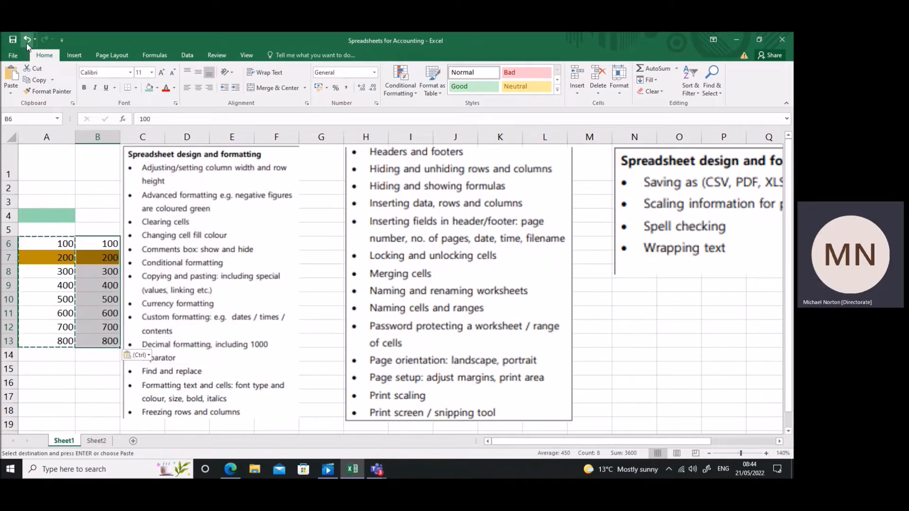
key("ctrl+z")
Repeat the formatting-only paste onto B6:B13 with the quick paste option and undo it again.
right_click(105, 256)
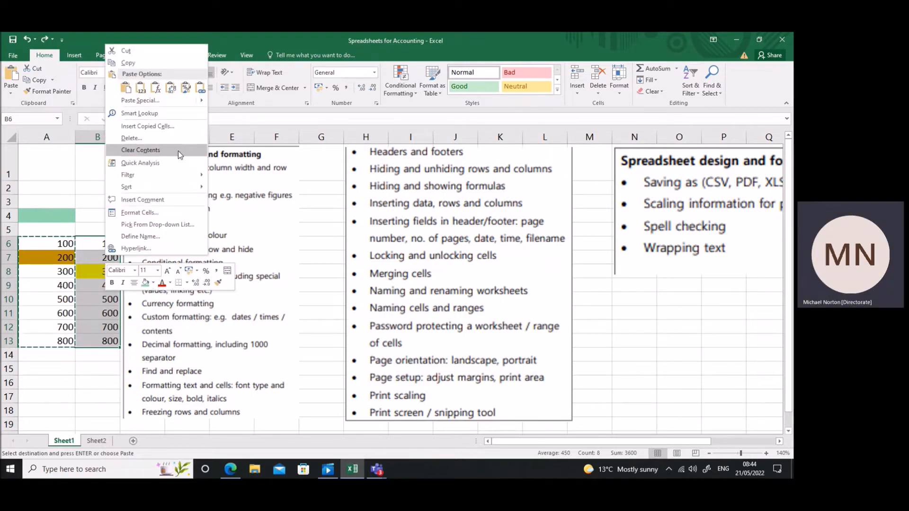
left_click(125, 89)
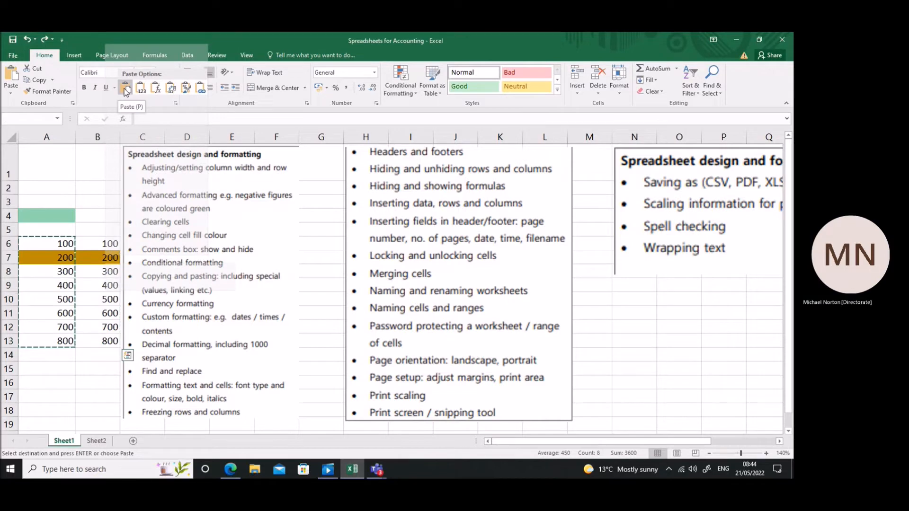
left_click(188, 89)
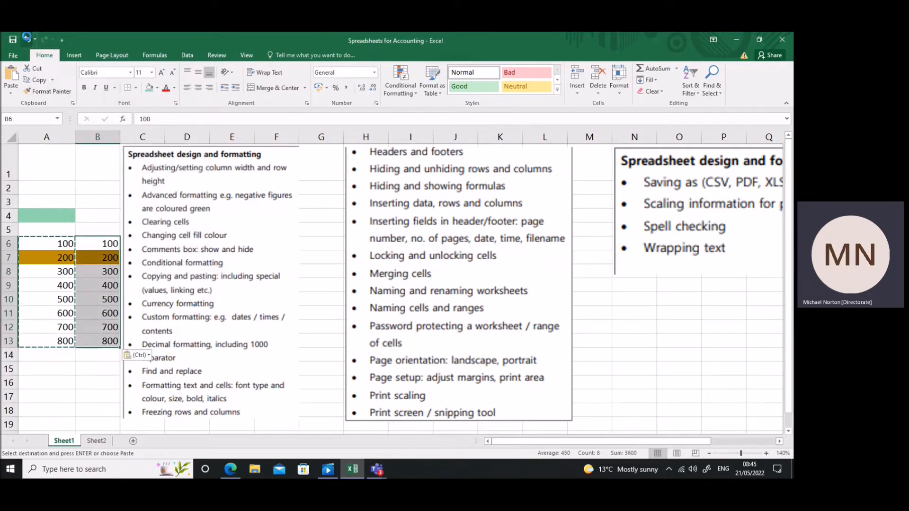
left_click(27, 39)
Clear the contents of B6:B13 and of A6:A13.
key("Delete")
left_click_drag(62, 244, 63, 342)
key("Delete")
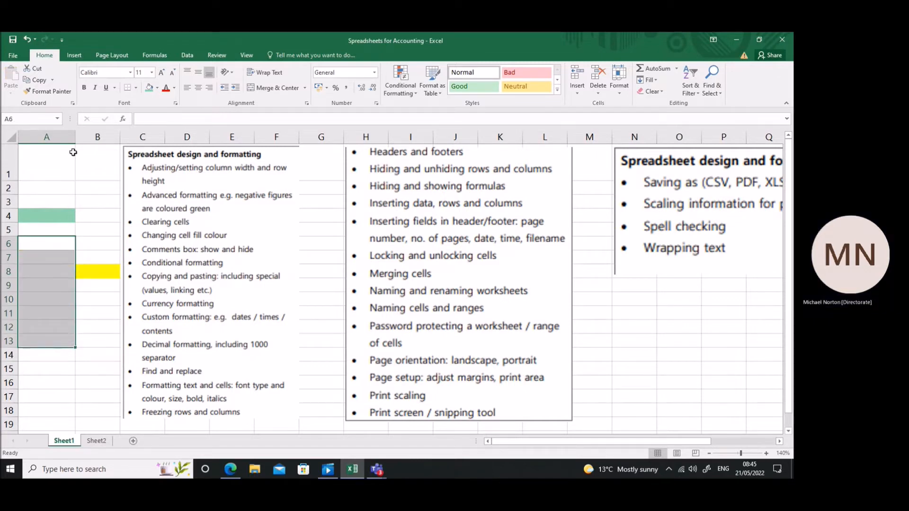
Move the yellow-filled cell B8 down to B10.
left_click(70, 136)
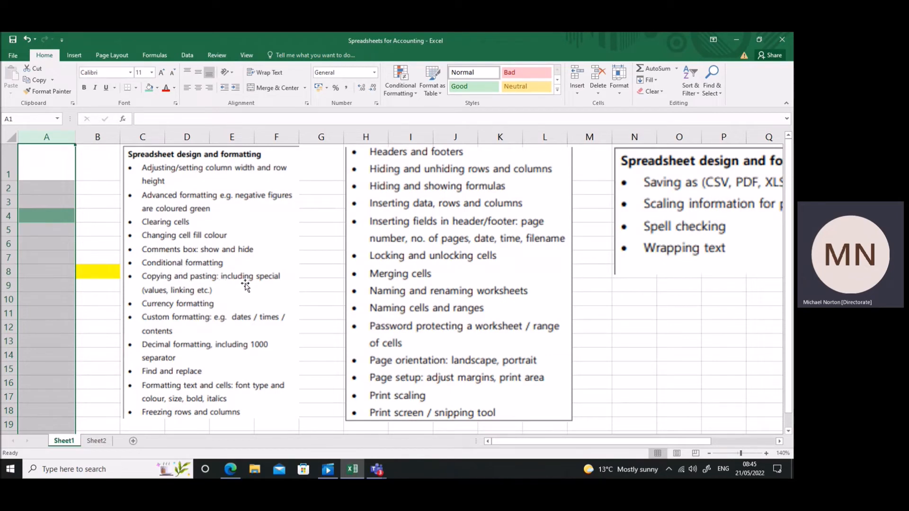
left_click(105, 273)
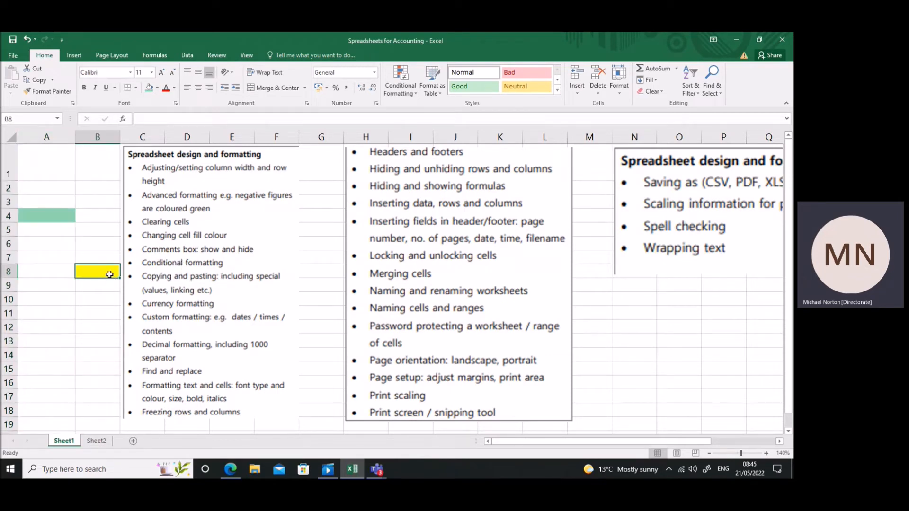
left_click_drag(106, 279, 107, 305)
Enter 10000 in cell A9 and select that cell again.
left_click(43, 284)
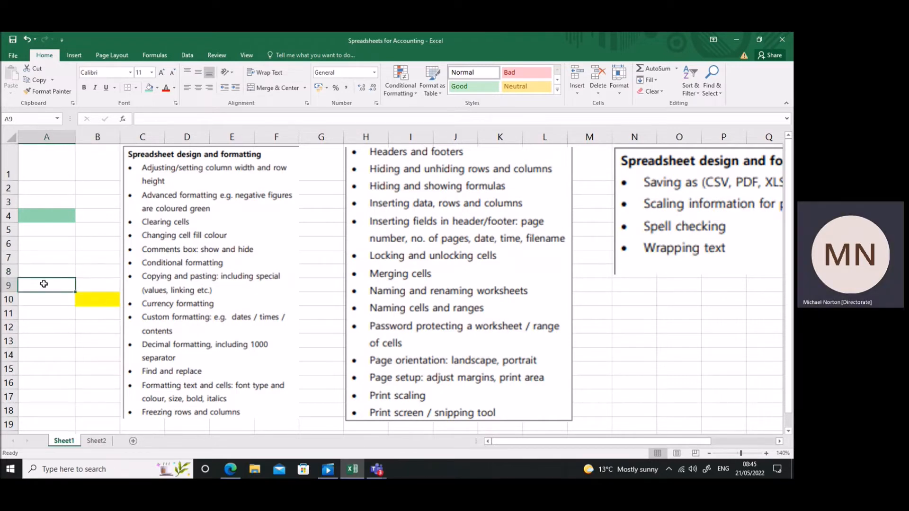
type("10000")
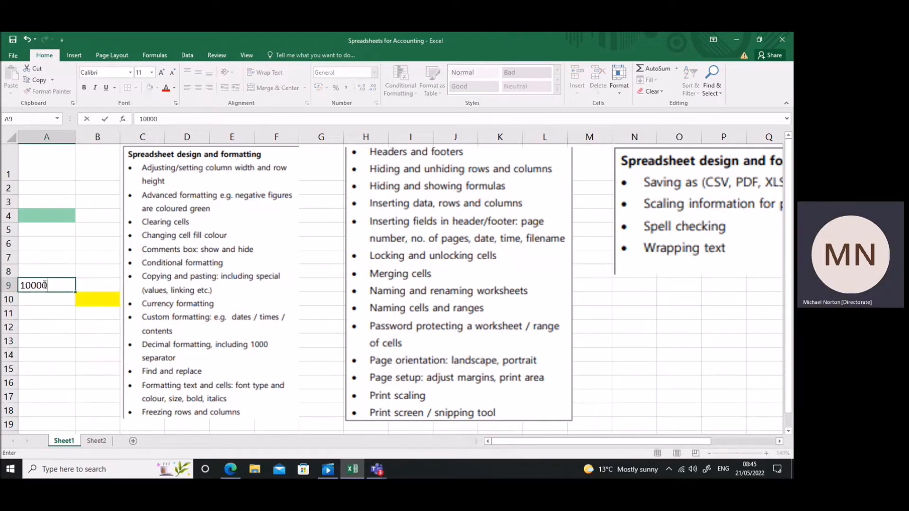
key("Return")
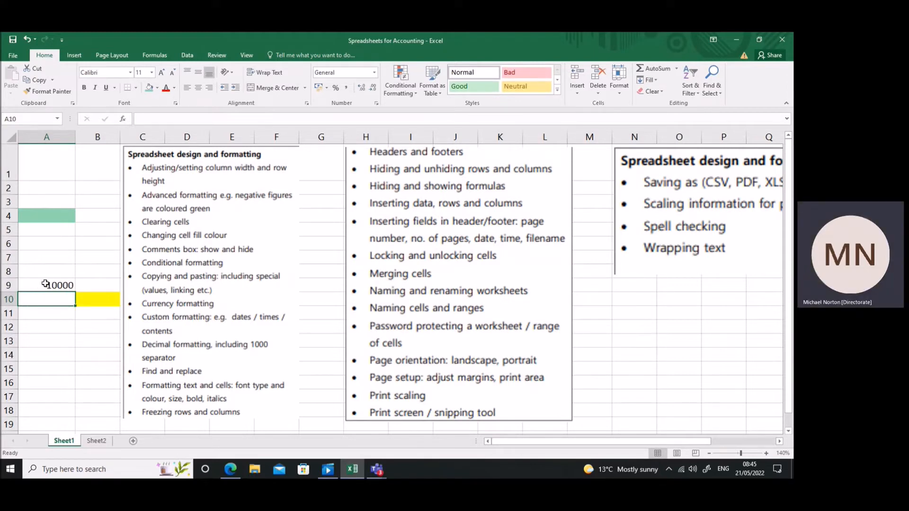
left_click(46, 285)
right_click(44, 286)
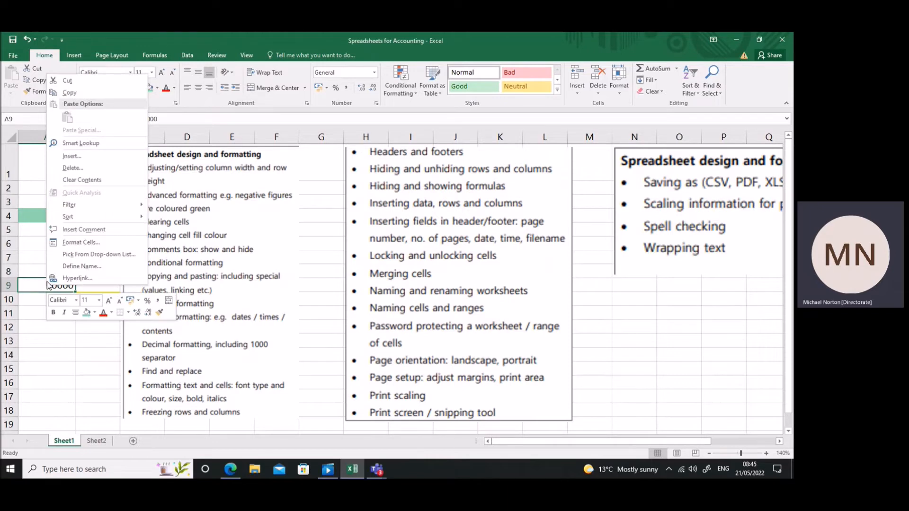
key("Escape")
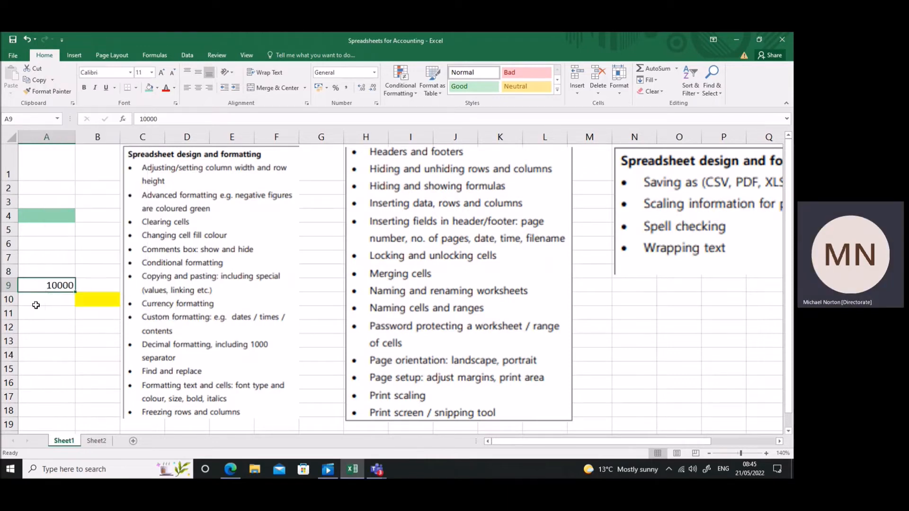
Open the cell formatting options for A9, move the dialog clear of the data, and choose the Currency number category.
left_click(47, 337)
left_click(47, 286)
key("ctrl+c")
right_click(49, 290)
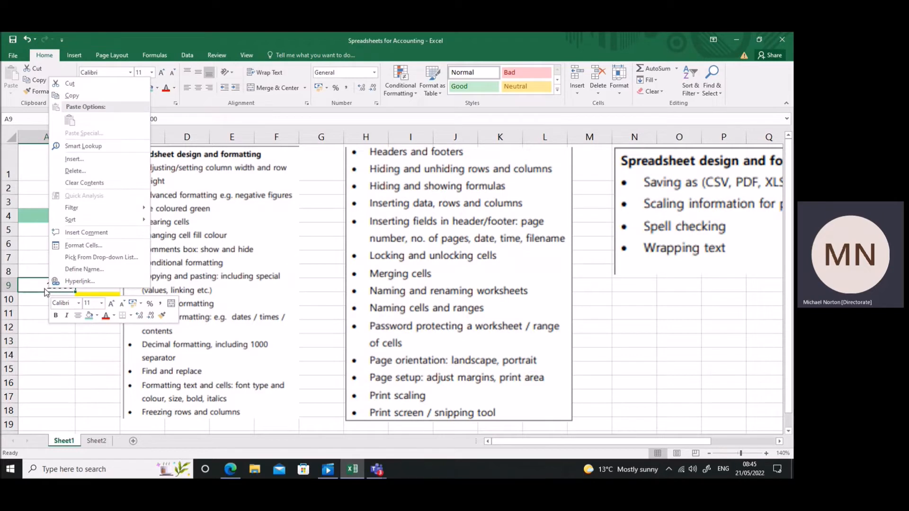
left_click(98, 246)
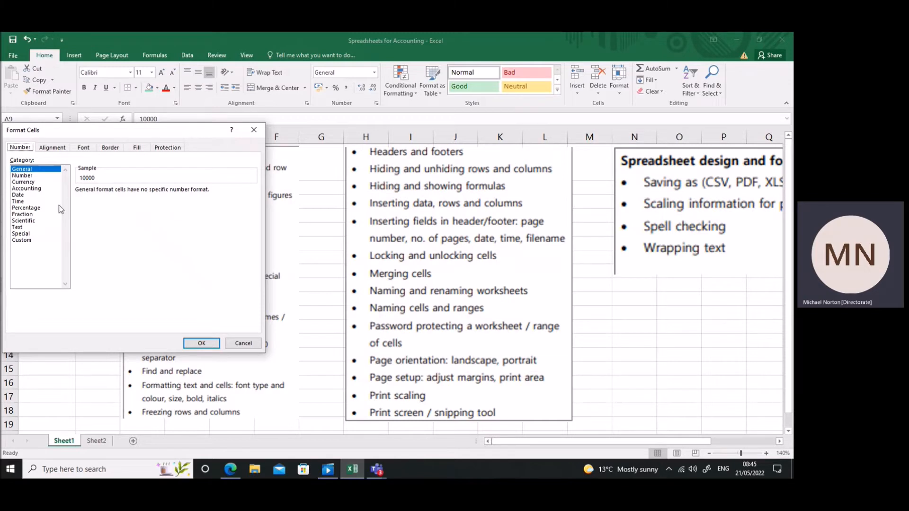
left_click_drag(104, 132, 411, 134)
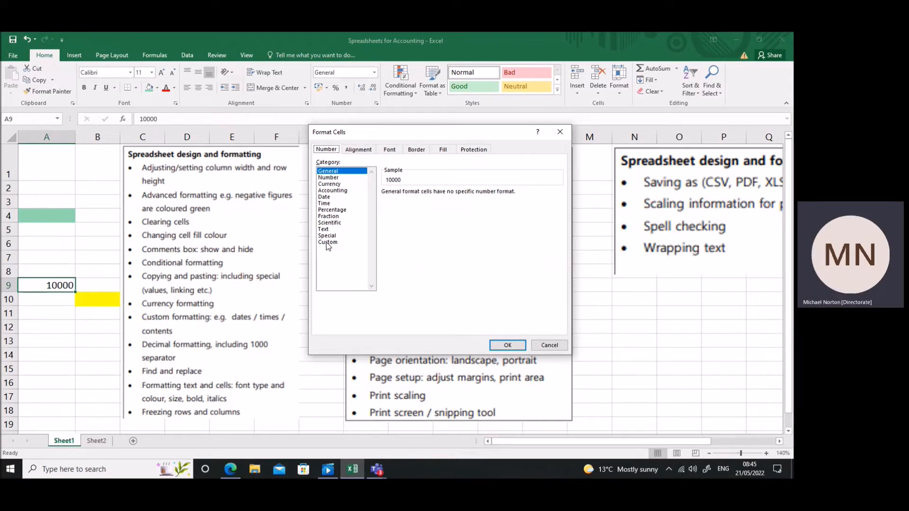
left_click(331, 185)
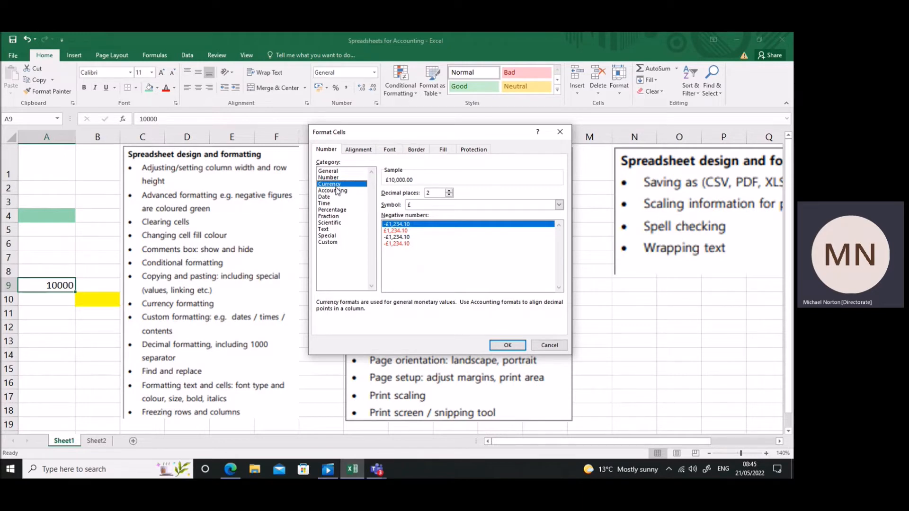
Set the currency symbol to MOP Chinese (Macao SAR), and preview the custom number format £#,##0;-£#,##0.
left_click(414, 204)
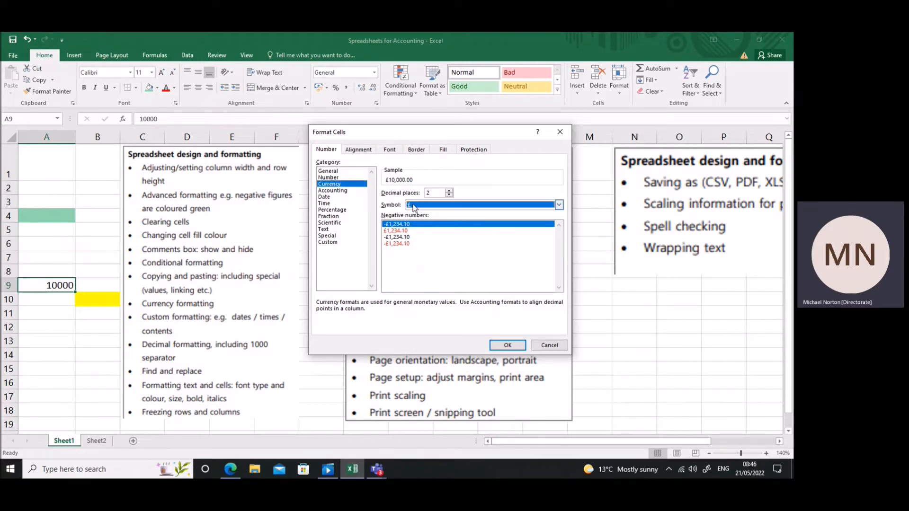
mouse_move(560, 221)
left_mouse_down()
mouse_move(560, 235)
mouse_move(560, 217)
left_mouse_up()
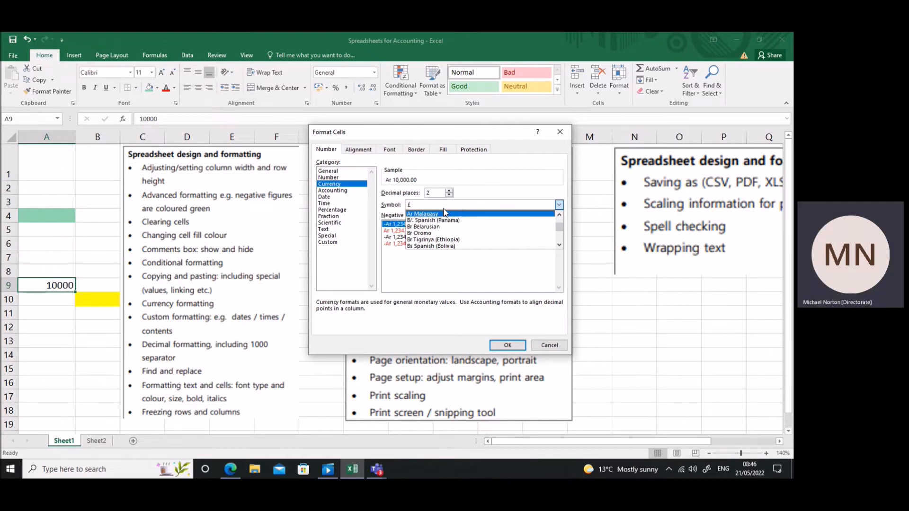
left_click(560, 245)
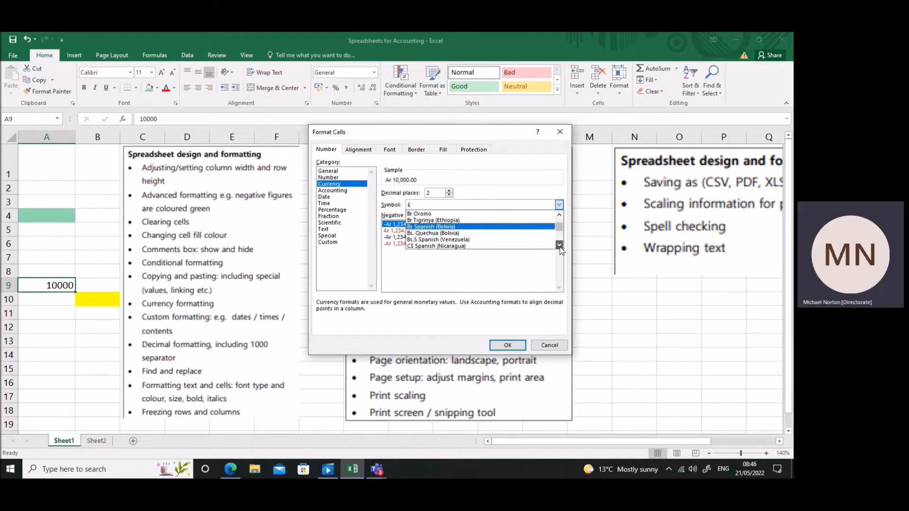
left_click(561, 247)
left_click(560, 245)
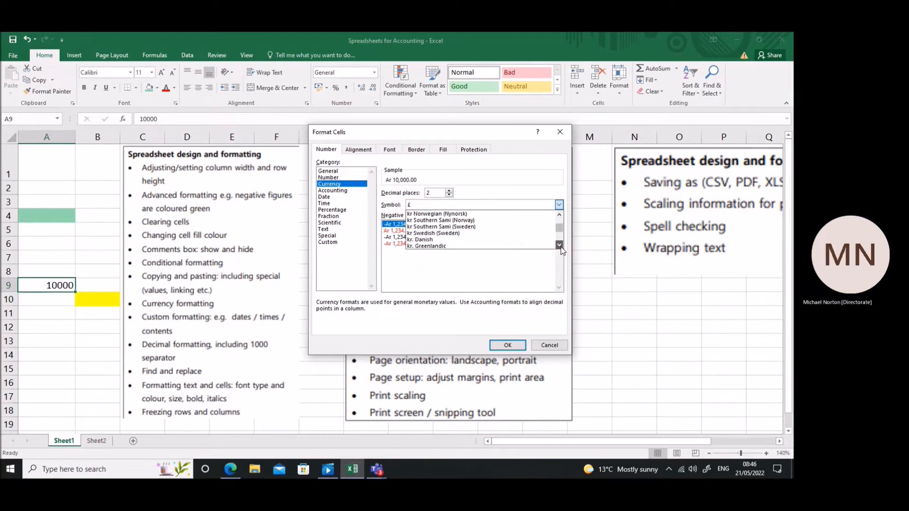
left_click(487, 233)
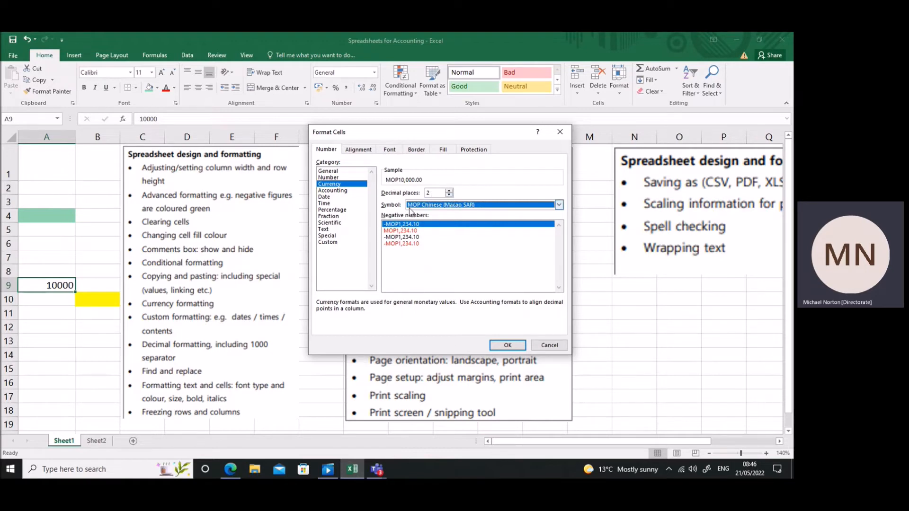
left_click(333, 242)
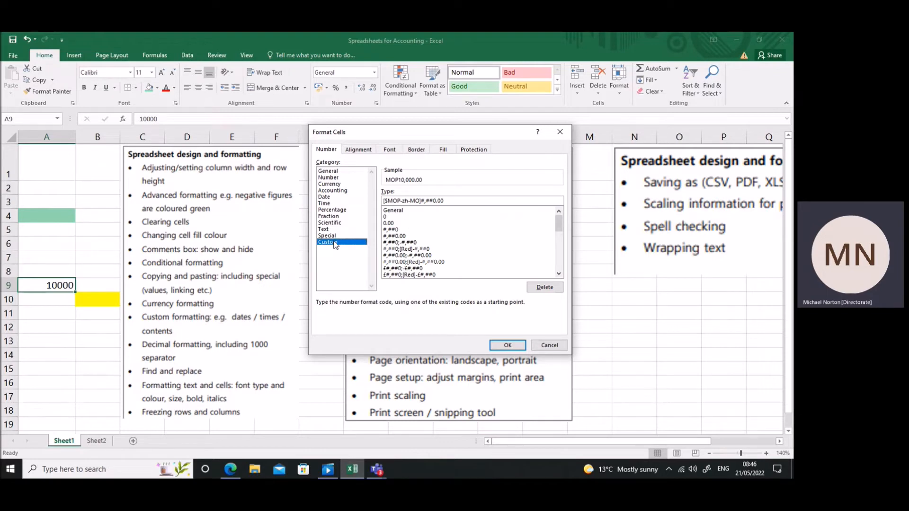
left_click(404, 269)
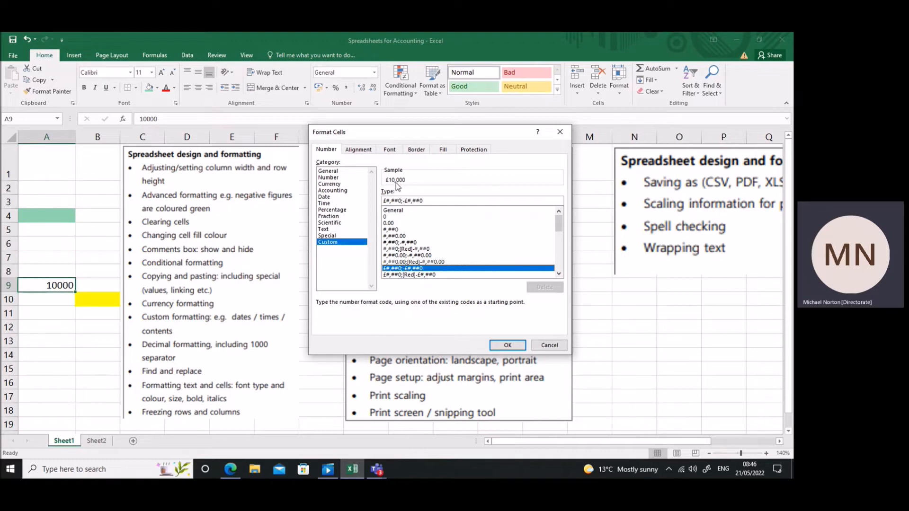
Return to the Currency category and set the symbol to £ with 0 decimal places.
left_click(337, 185)
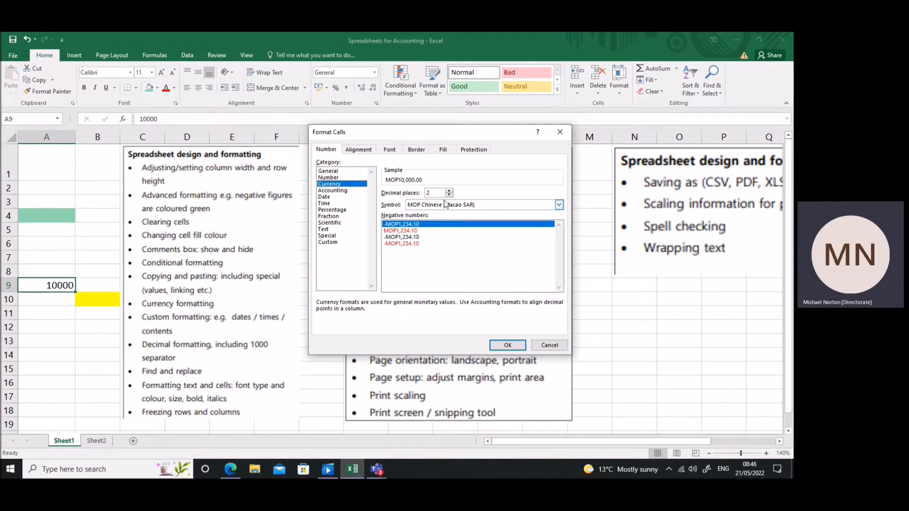
left_click(560, 205)
scroll(560, 229, "up", 10)
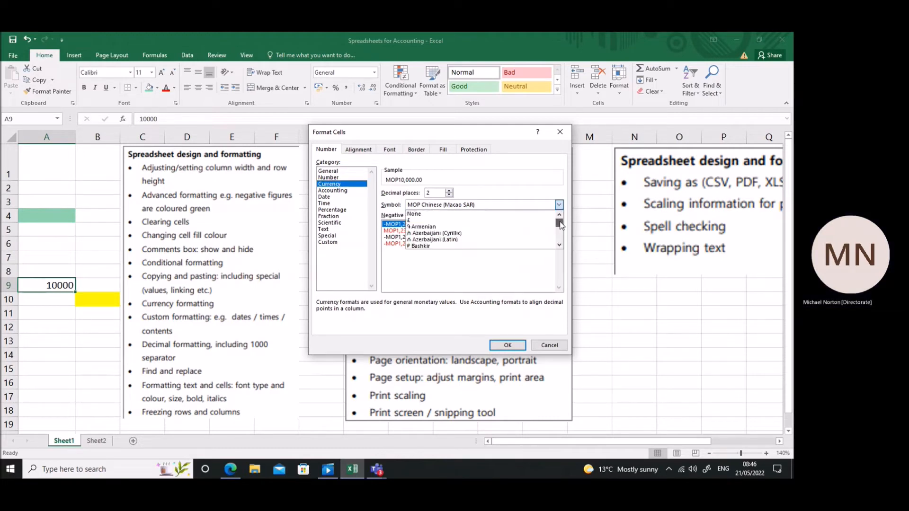
left_click(474, 221)
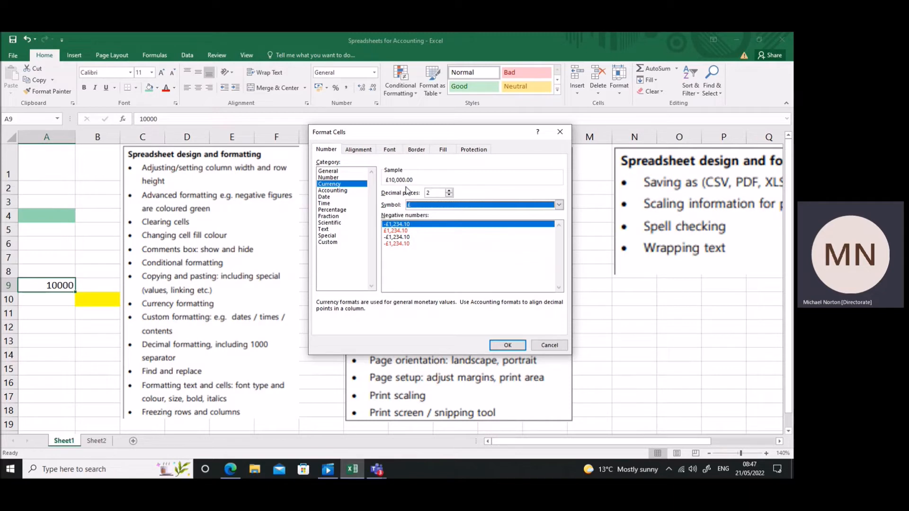
left_click(449, 195)
left_click(449, 195)
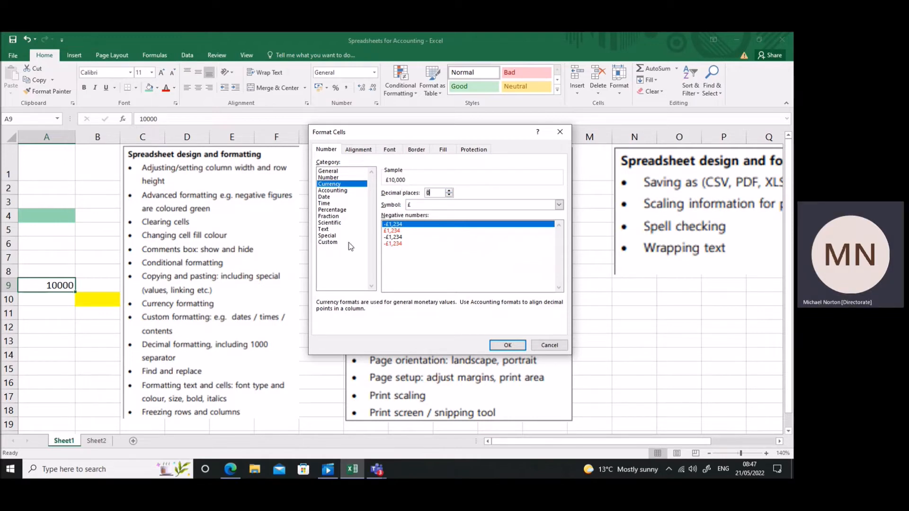
Remove the thousands comma from the custom format code to make it £###0, and return to the Currency category.
left_click(332, 242)
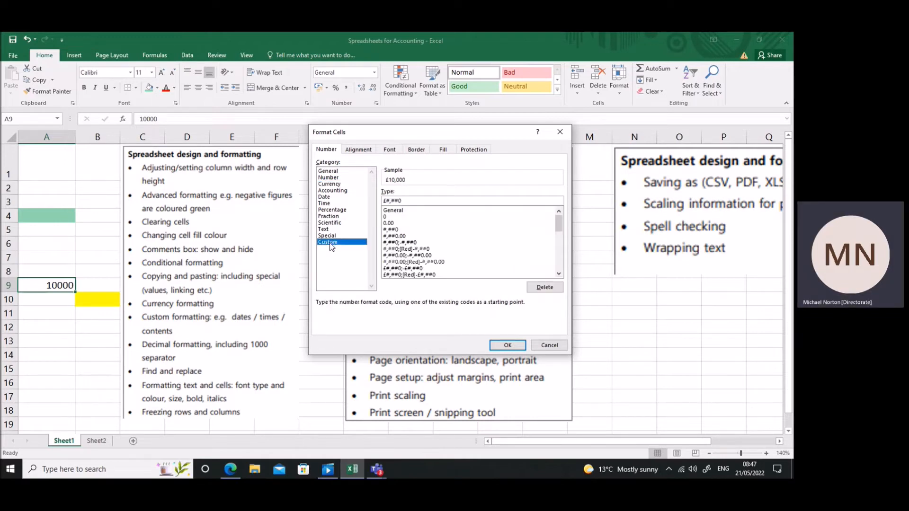
left_click(392, 202)
key("BackSpace")
left_click(339, 184)
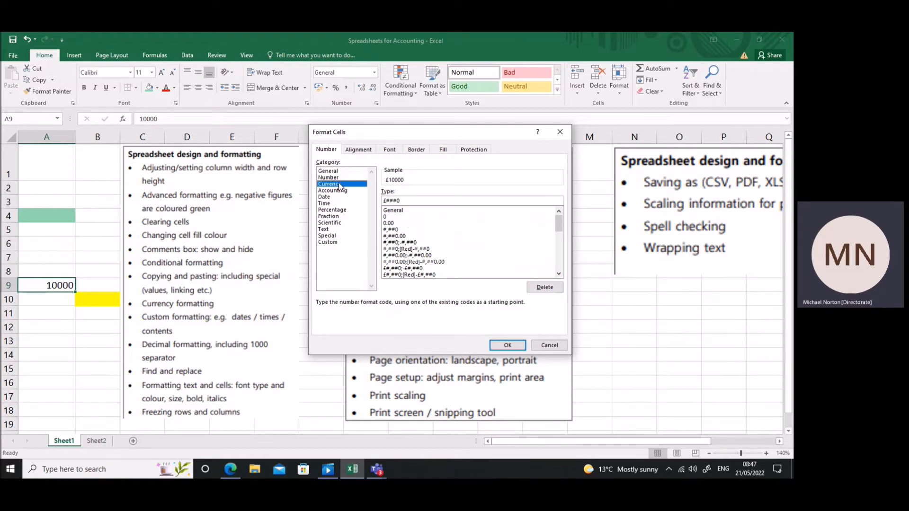
Apply the custom number format #,##0;[Red]-#,##0 to cell A9.
left_click(332, 242)
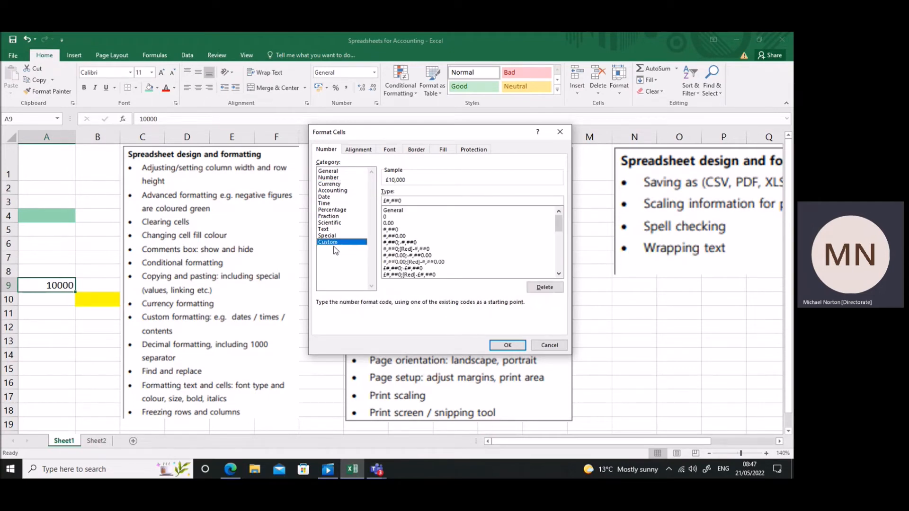
left_click(413, 249)
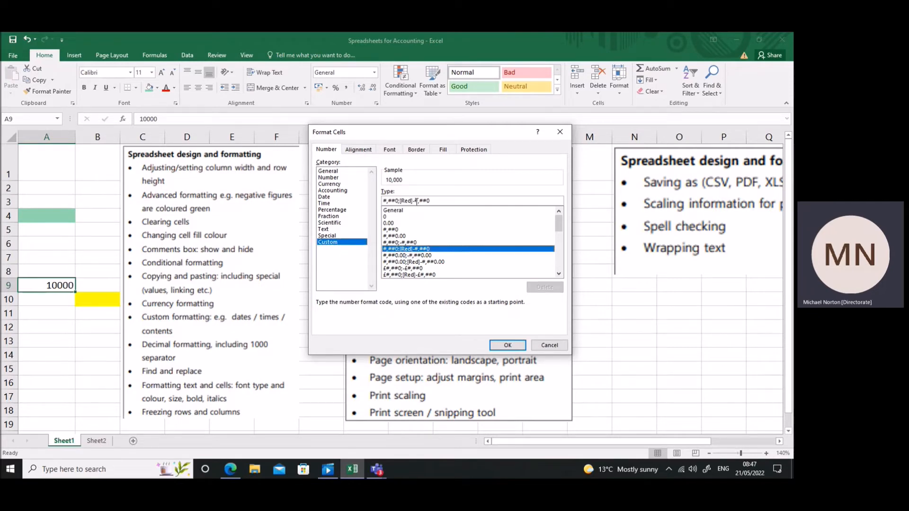
left_click(508, 345)
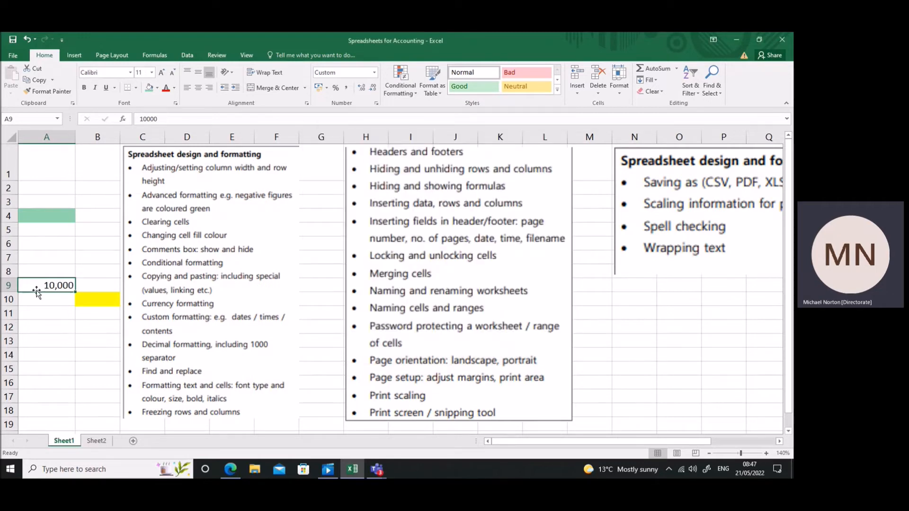
Enter -10000 in cell A9 and move the yellow-filled cell B10 down to B11.
type("-10000")
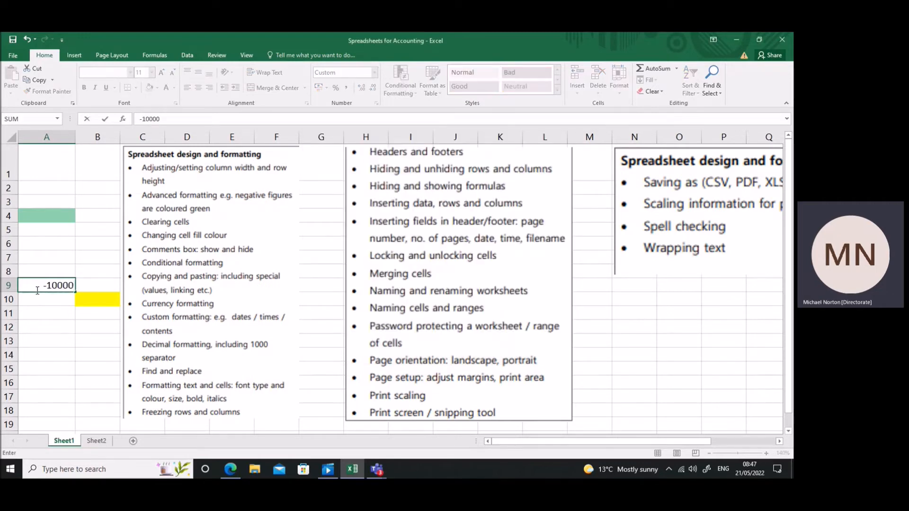
key("Return")
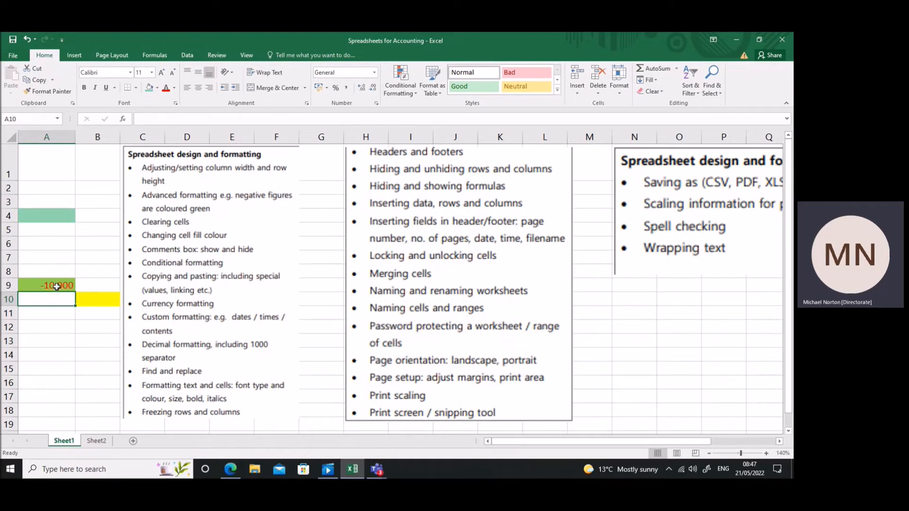
left_click(92, 302)
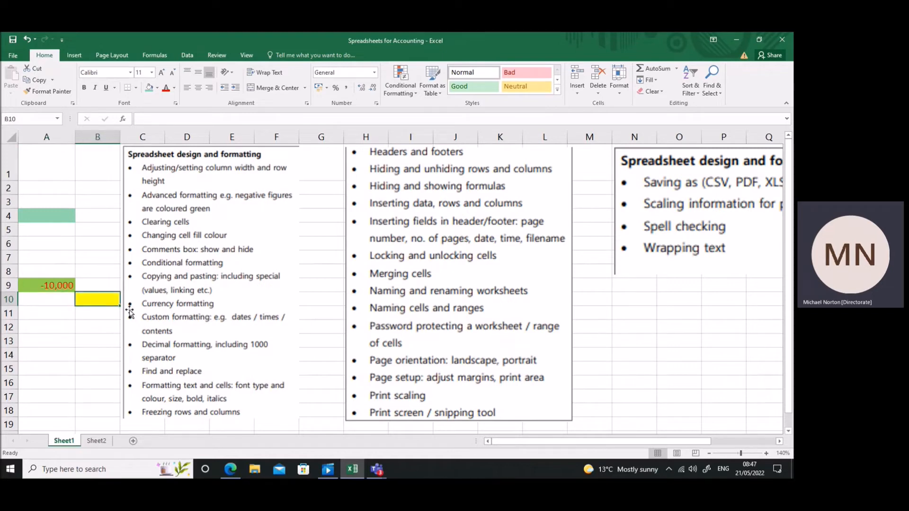
left_click_drag(102, 309, 107, 325)
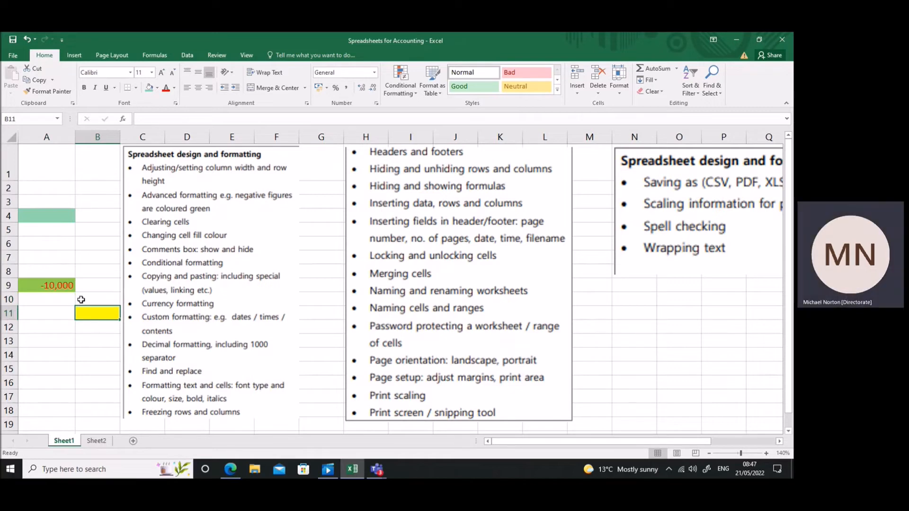
Delete column A and insert a new blank column in its place.
left_click(66, 136)
right_click(66, 137)
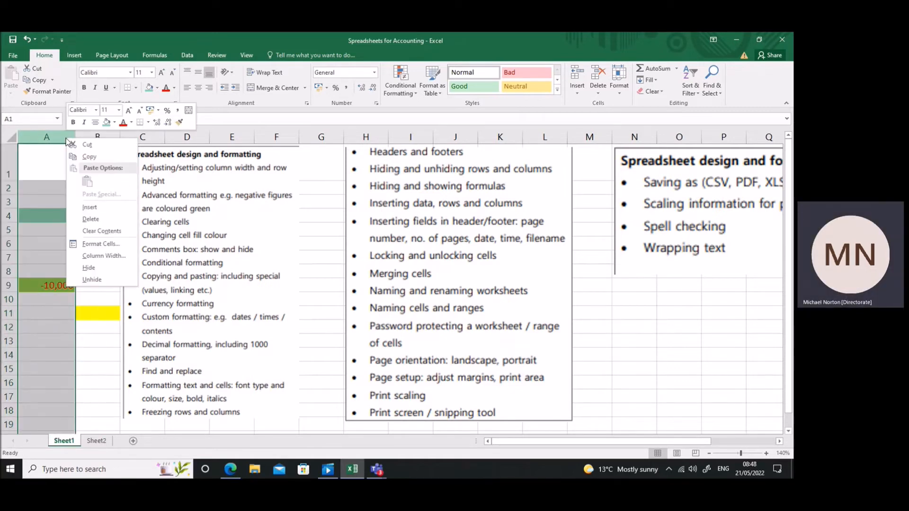
left_click(50, 130)
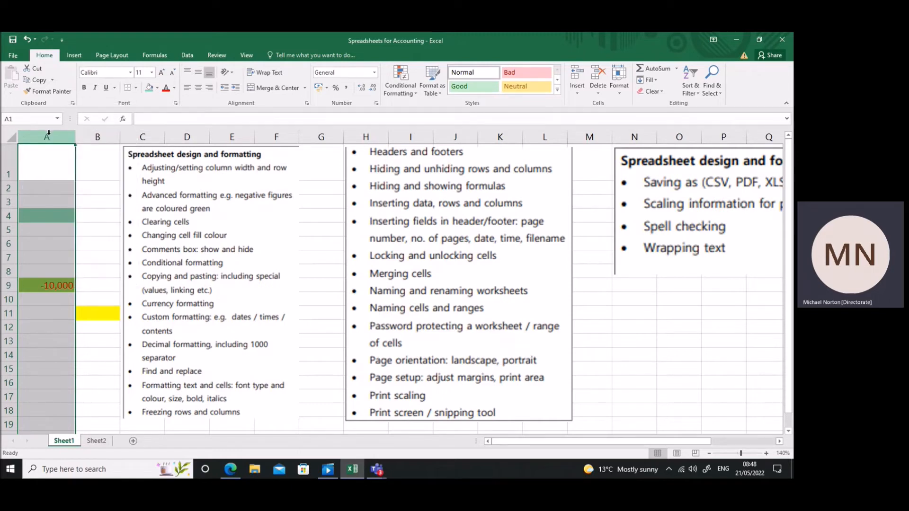
right_click(48, 135)
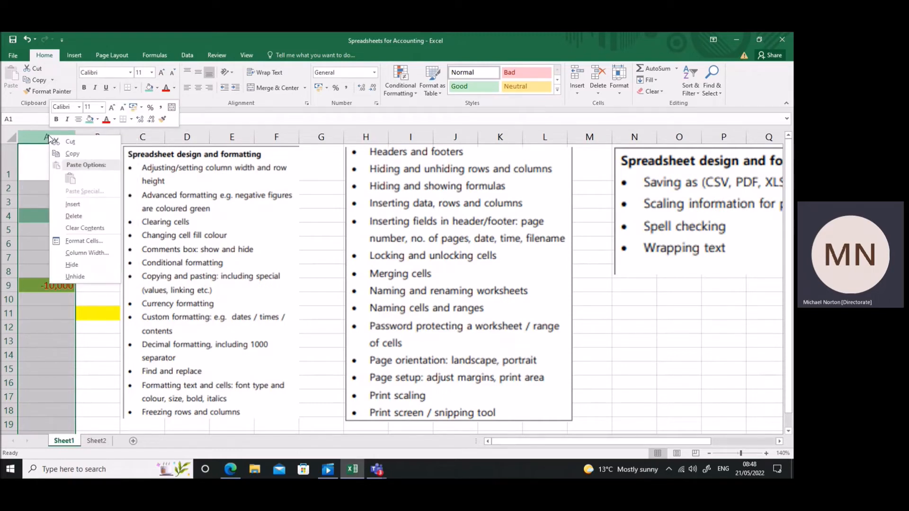
left_click(74, 216)
right_click(44, 137)
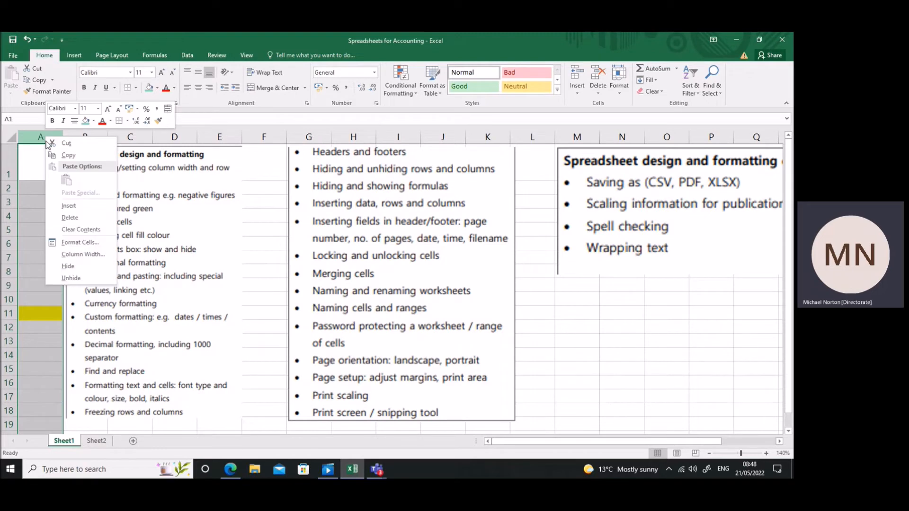
left_click(71, 207)
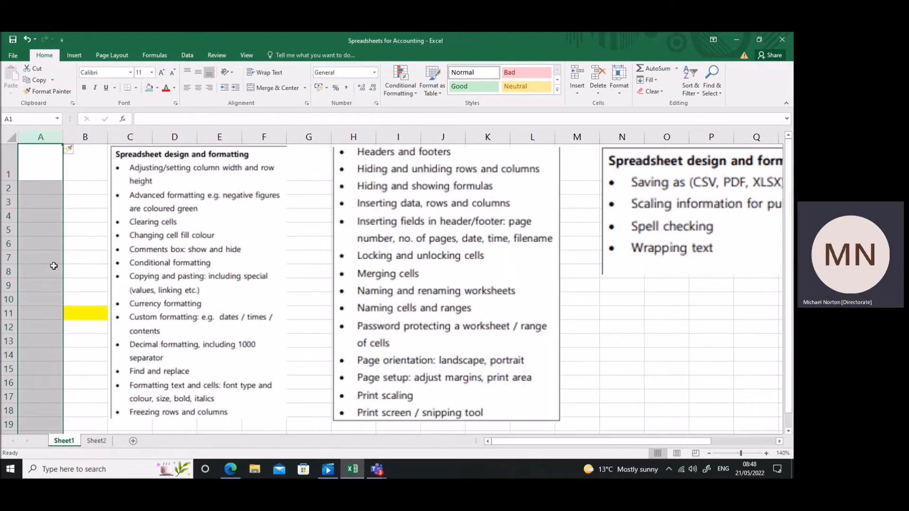
Enter 1000 in cell A9 and clear that cell again.
left_click(50, 283)
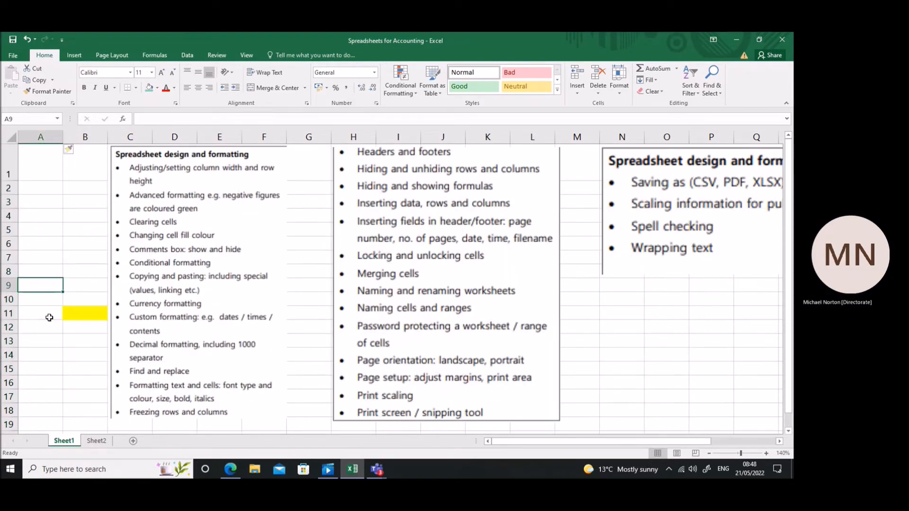
type("1000")
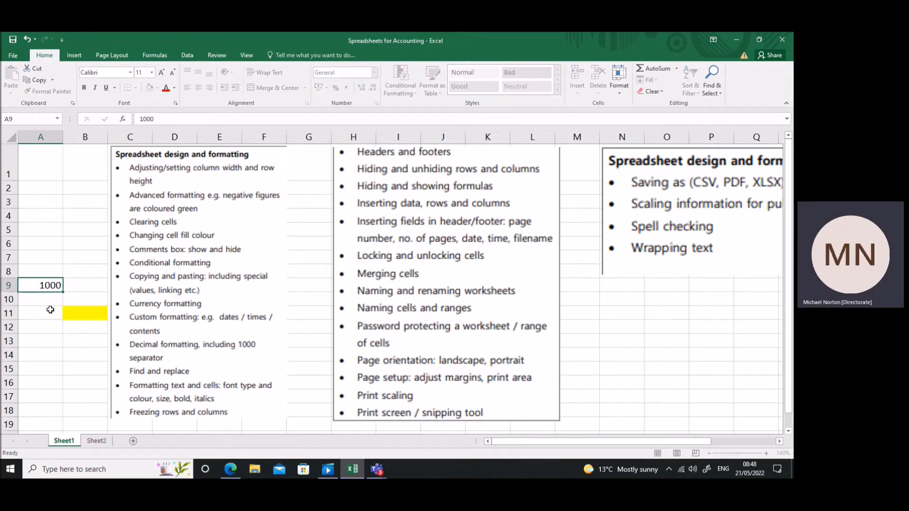
key("Return")
left_click(50, 286)
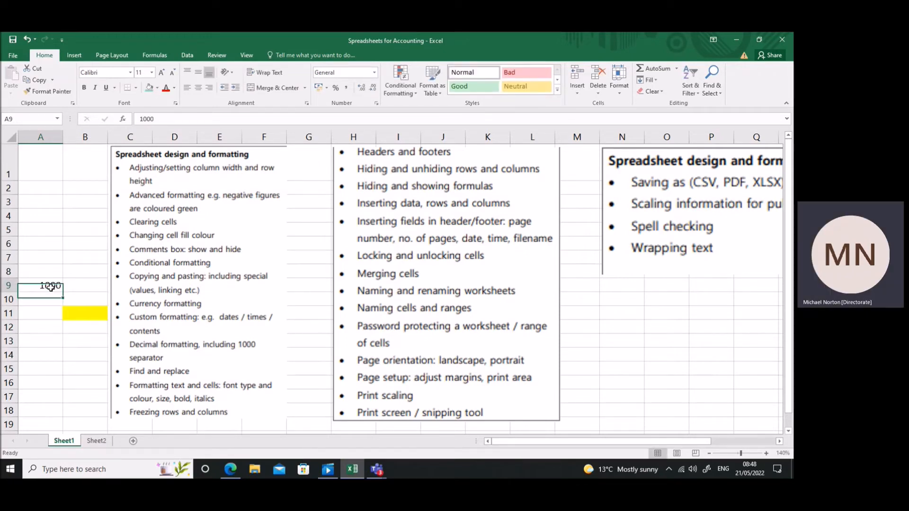
key("Delete")
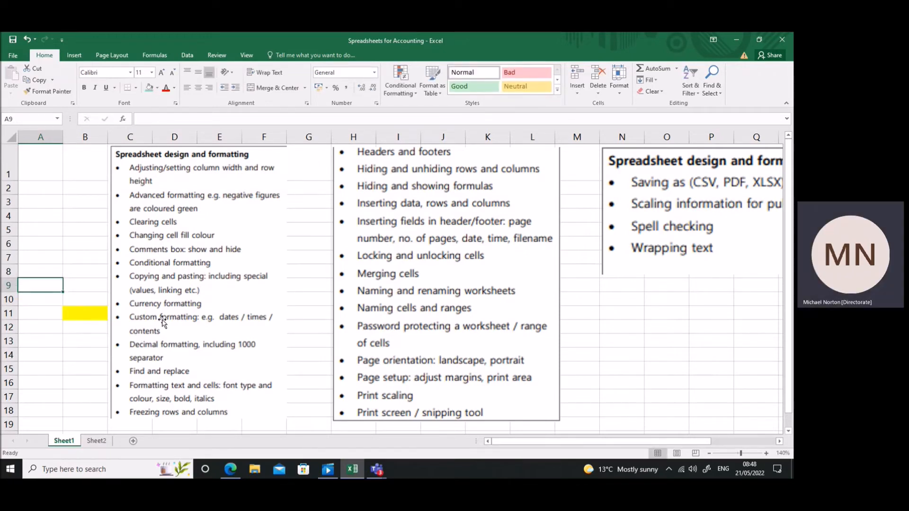
Enter 100 in cell A10.
left_click(43, 297)
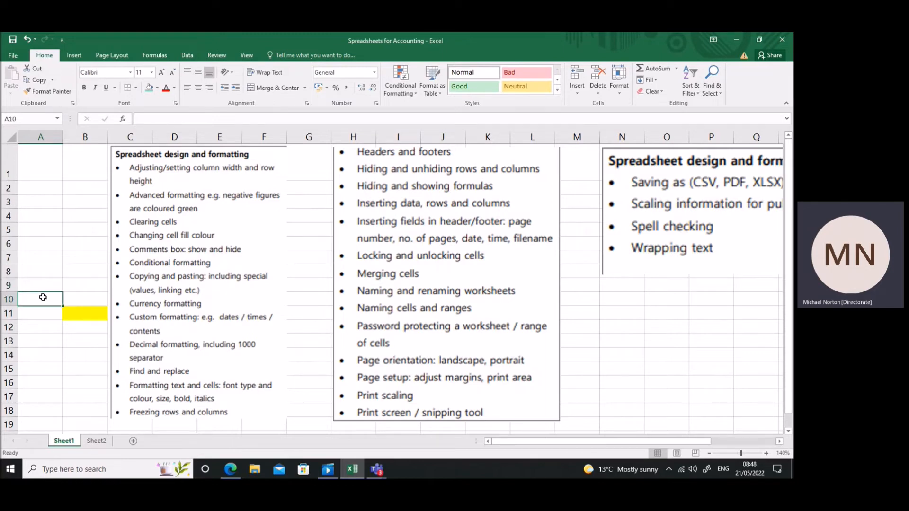
type("100")
key("Return")
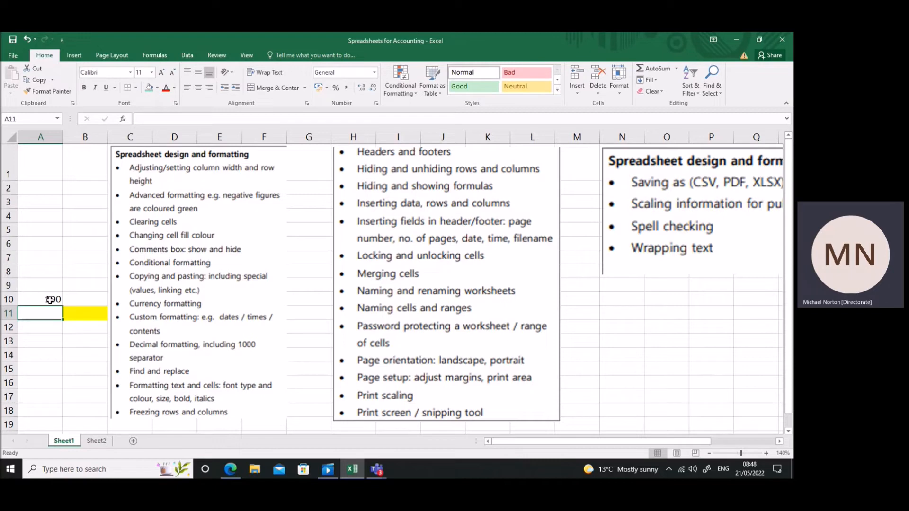
Format cell A10 as a date using the *14/03/2012 type.
right_click(49, 301)
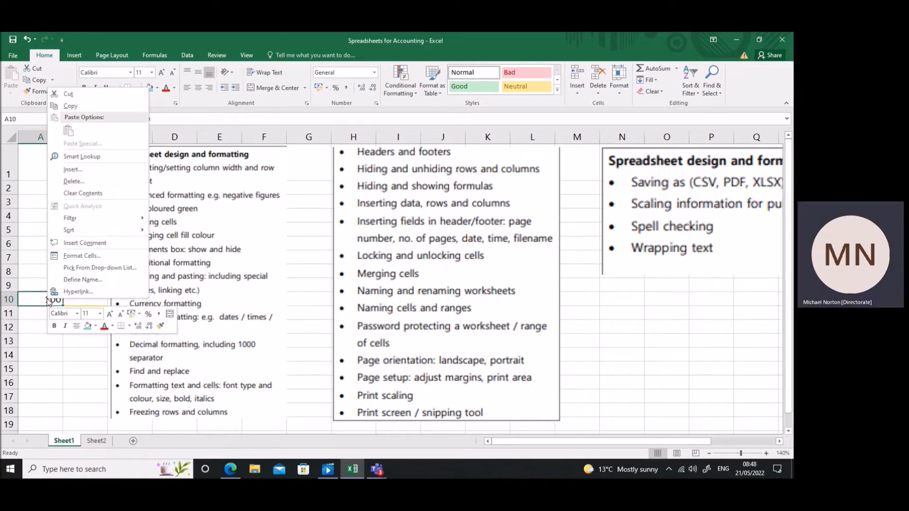
key("Escape")
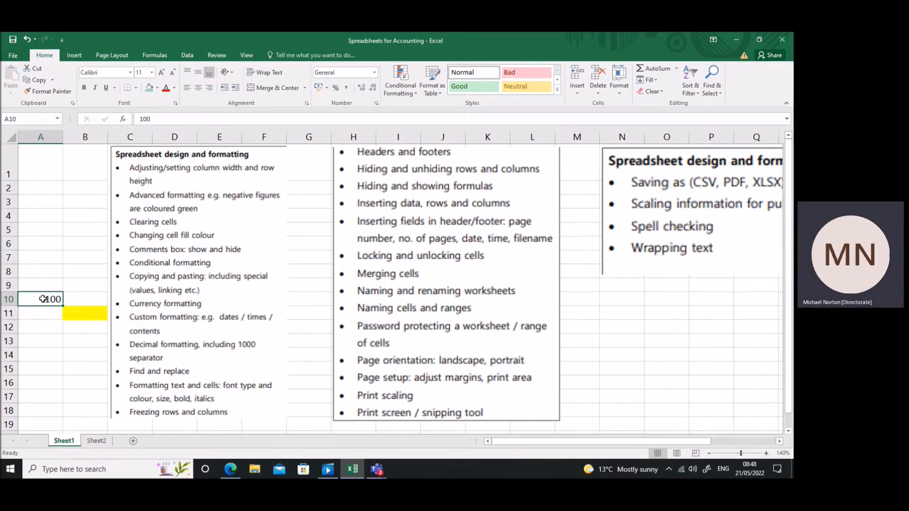
right_click(43, 300)
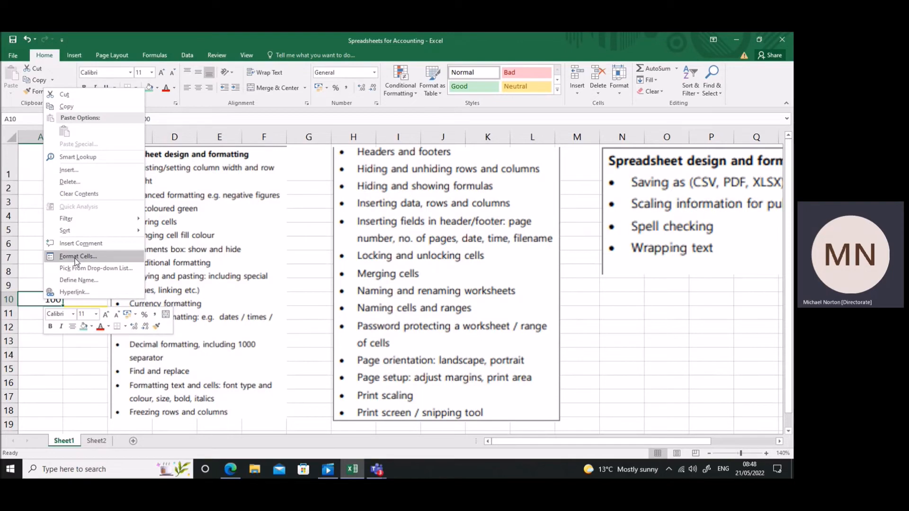
left_click(76, 257)
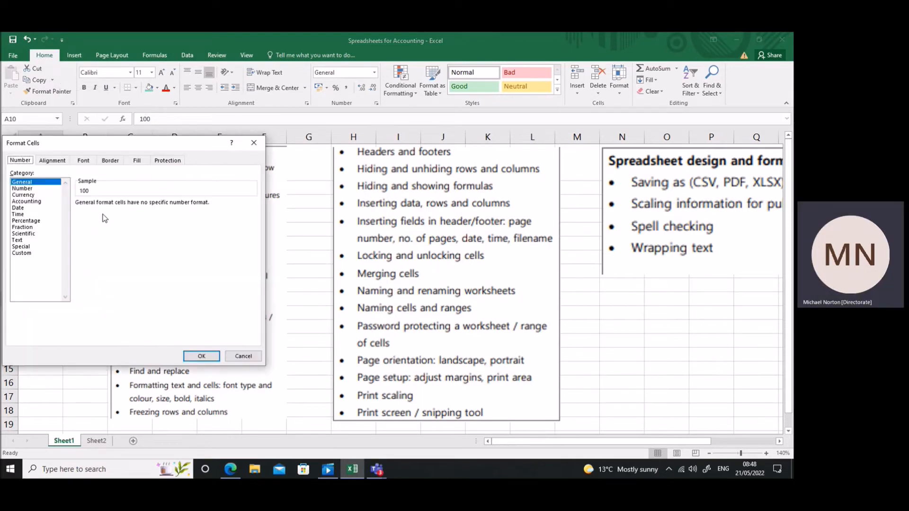
left_click_drag(117, 143, 459, 146)
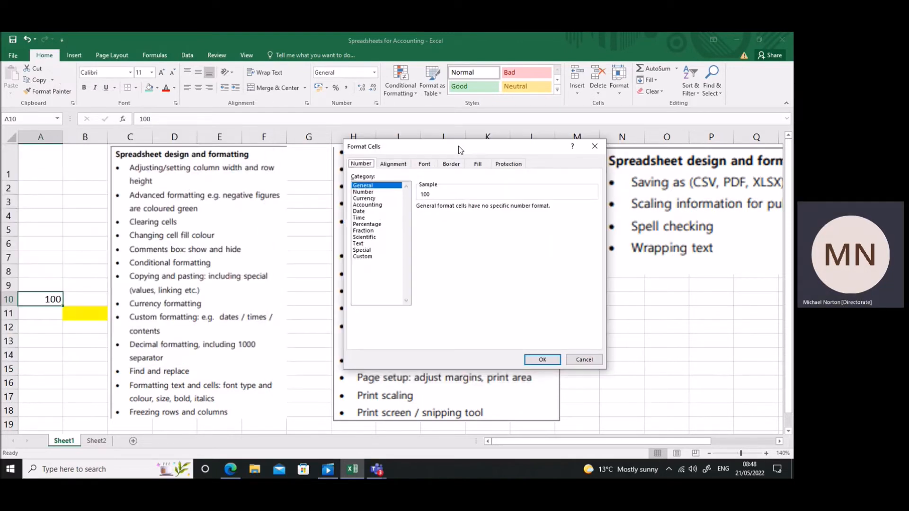
left_click(363, 212)
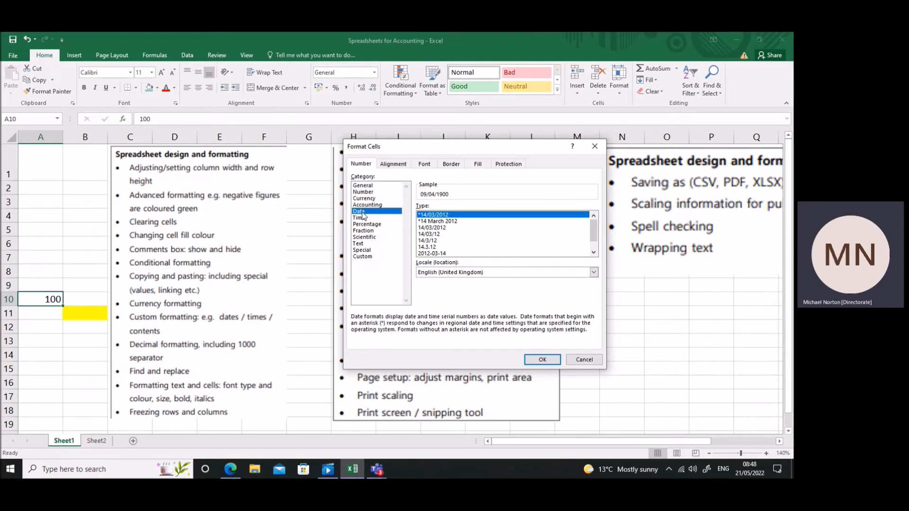
key("Return")
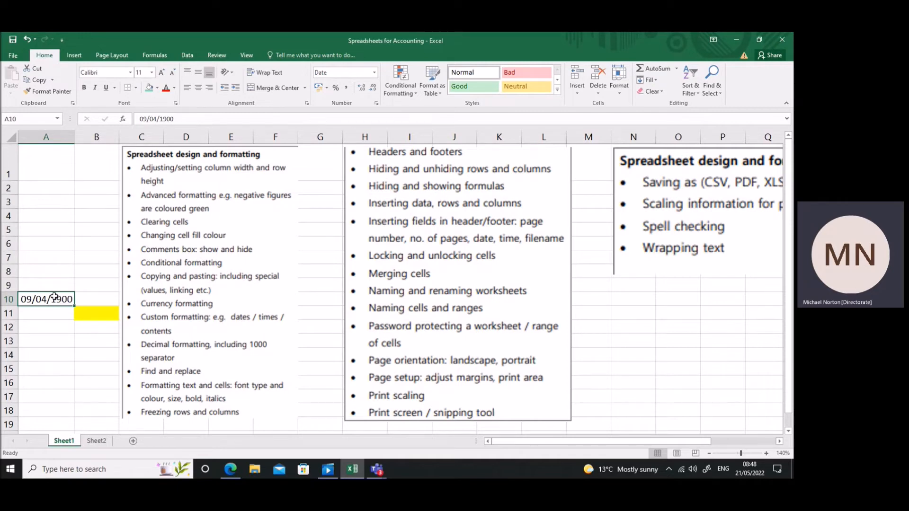
Enter the date 31/08/2020 in cell A10.
type("31/08/2020")
key("Return")
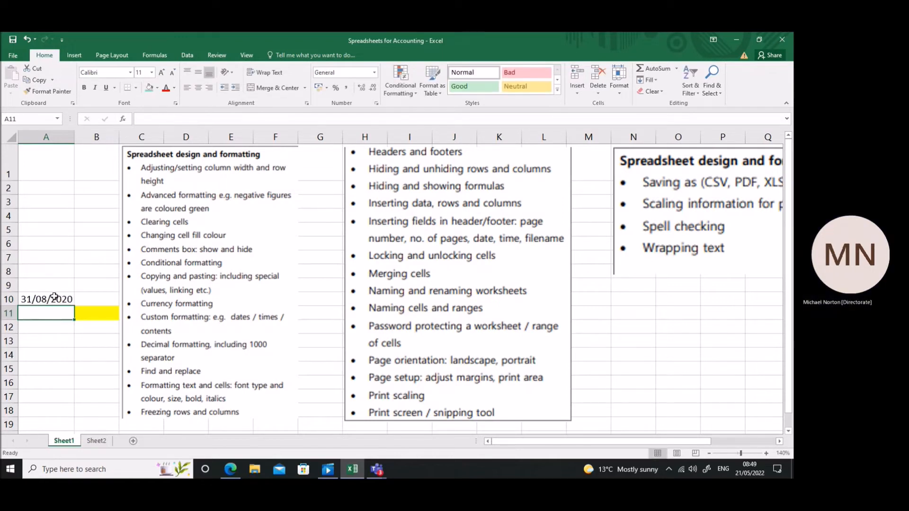
Format the date in cell A10 as a number with 2 decimal places.
left_click(54, 297)
right_click(53, 299)
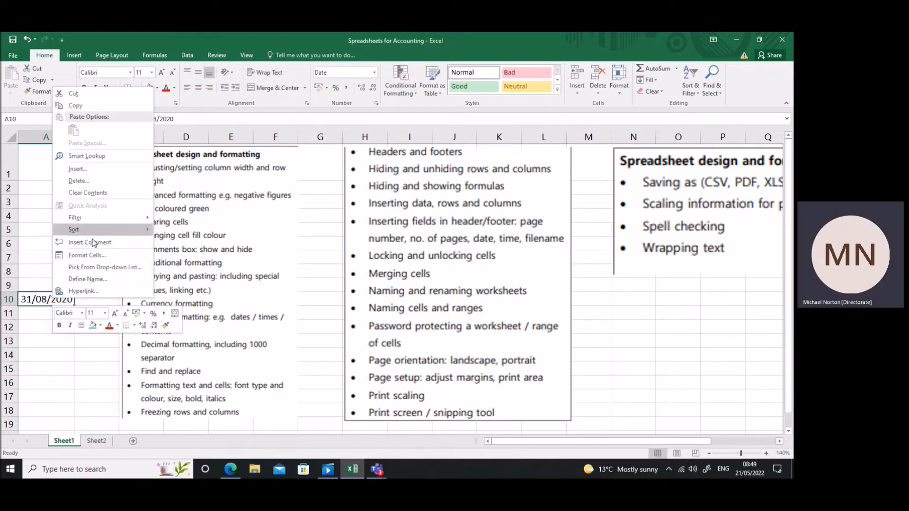
left_click(90, 252)
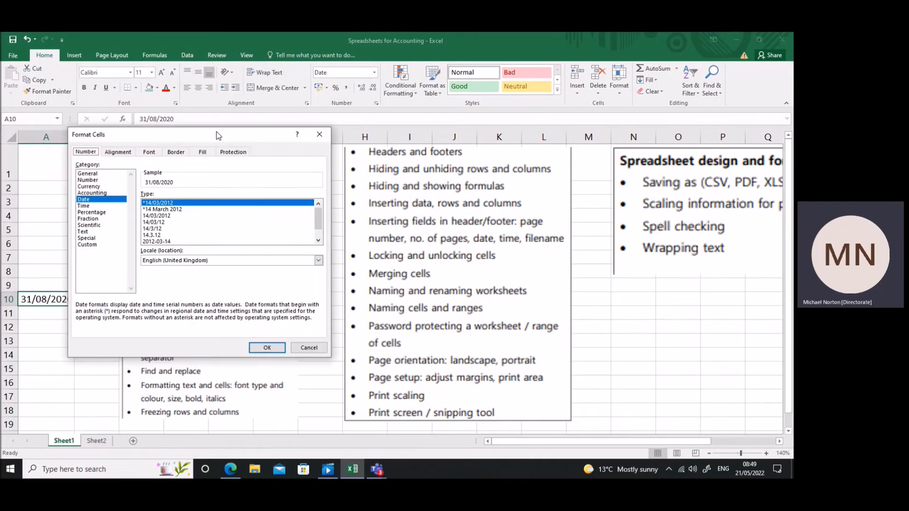
left_click(313, 181)
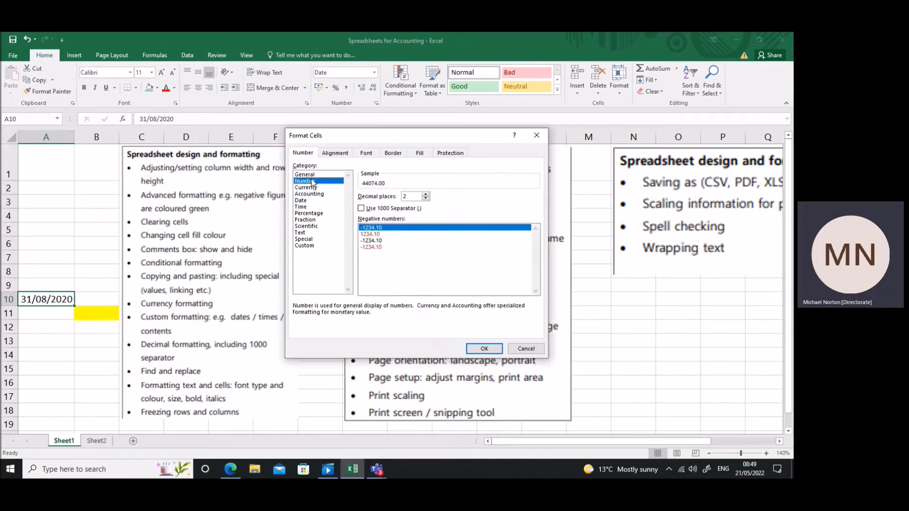
left_click(477, 349)
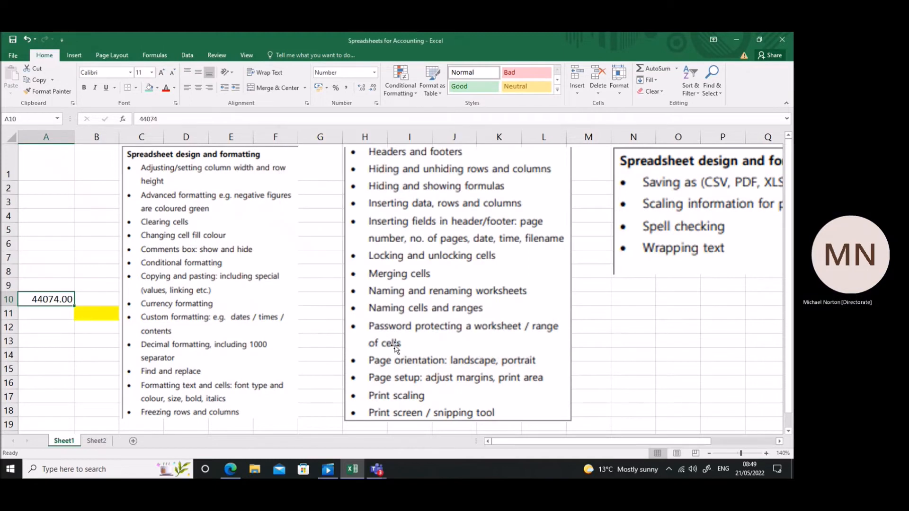
Enter the formula =A10+1 in cell A11.
left_click(52, 310)
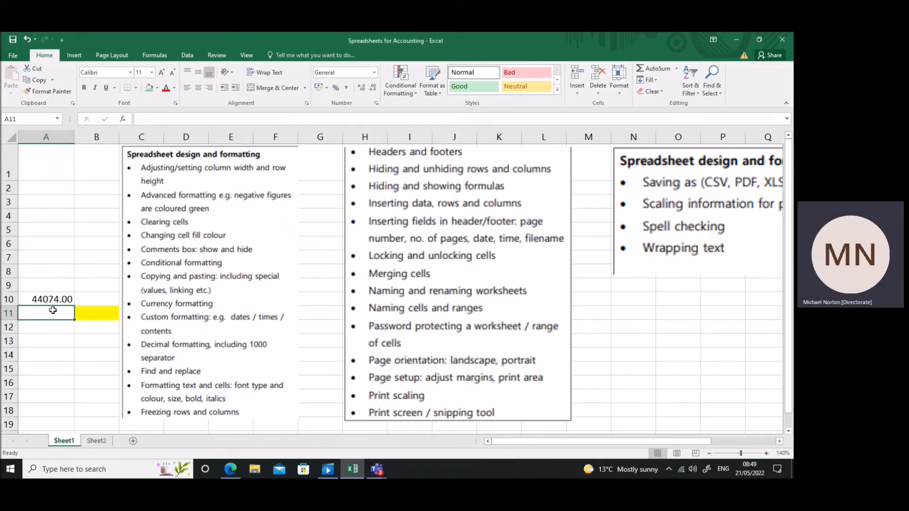
type("=")
key("Up")
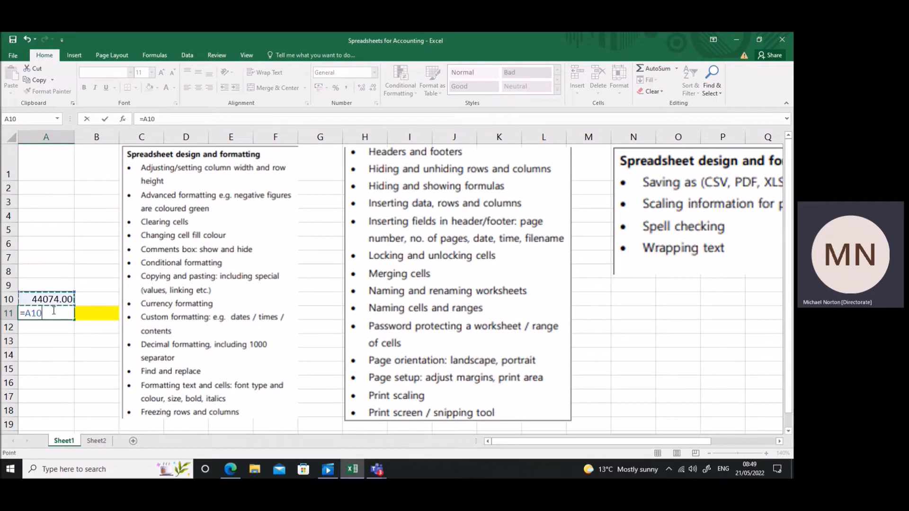
type("+")
type("1")
key("Return")
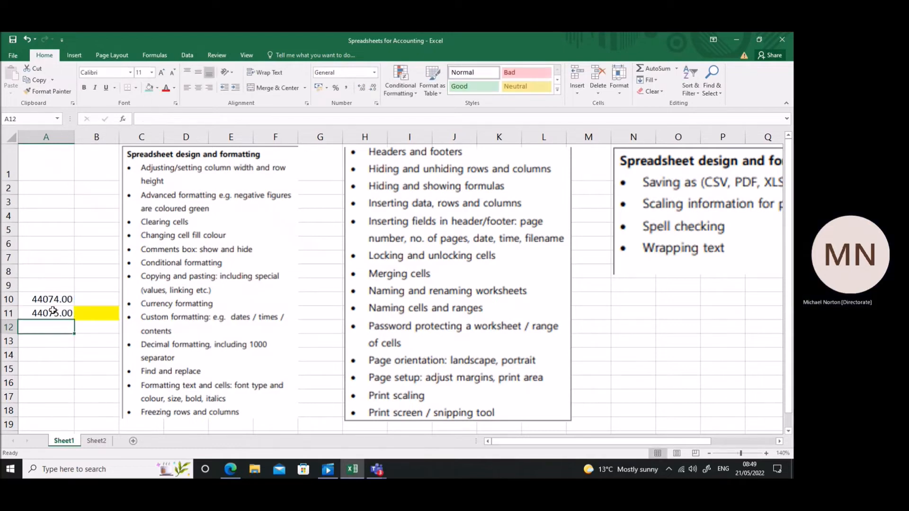
Format cells A10 and A11 as dates of the *14/03/2012 type and fill them down to A13.
left_click_drag(52, 300, 52, 312)
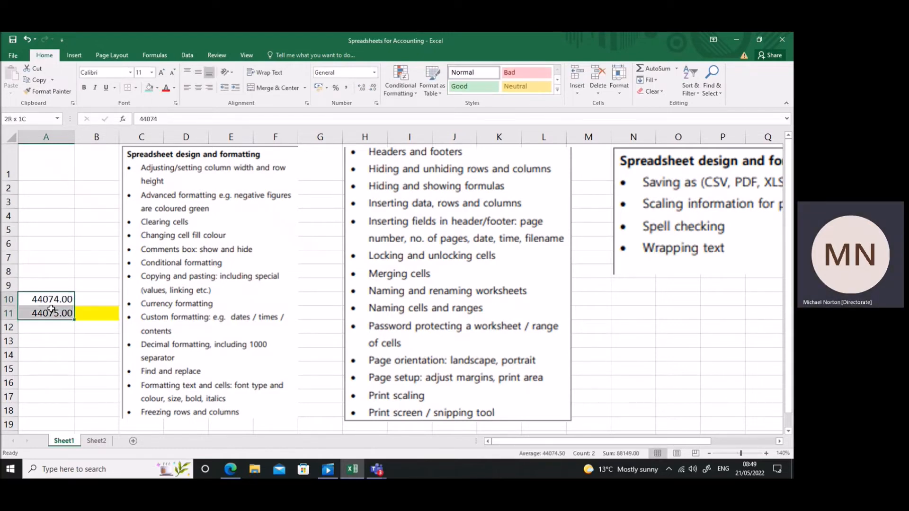
left_click(51, 299)
left_click_drag(50, 300, 48, 311)
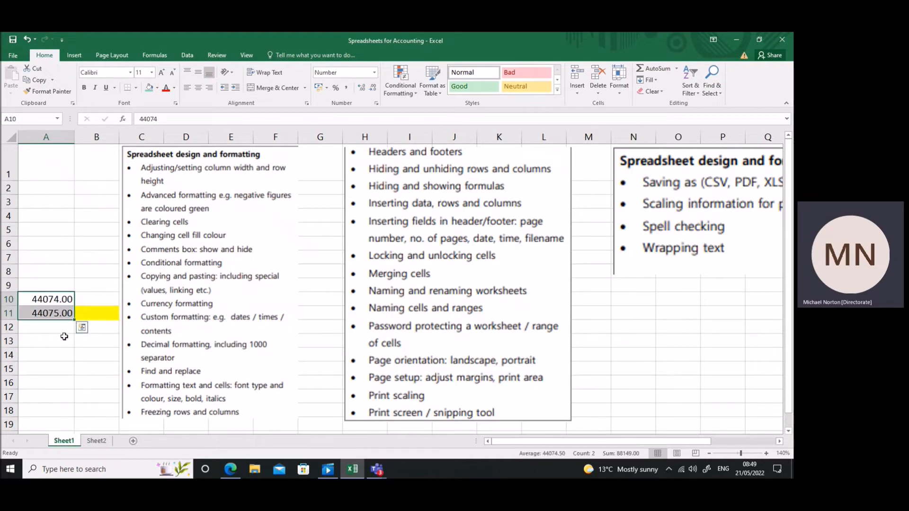
right_click(49, 309)
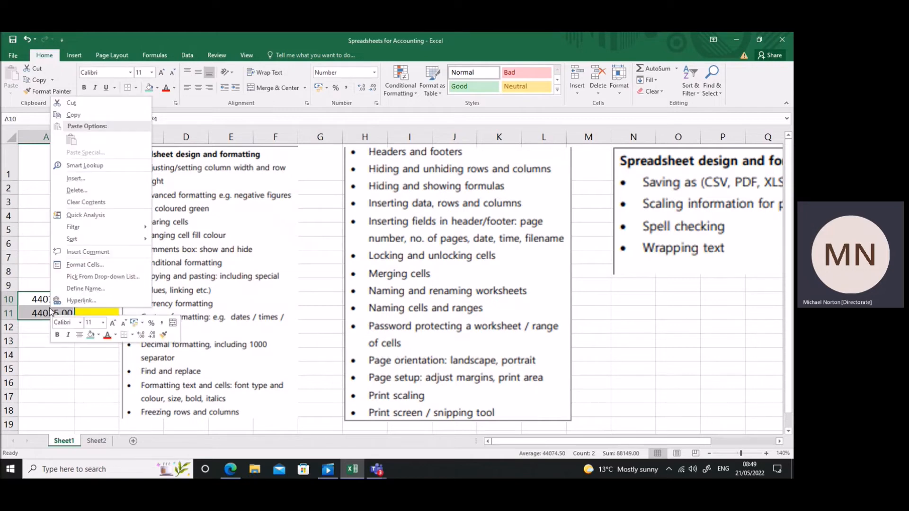
left_click(85, 265)
left_click_drag(180, 151, 597, 164)
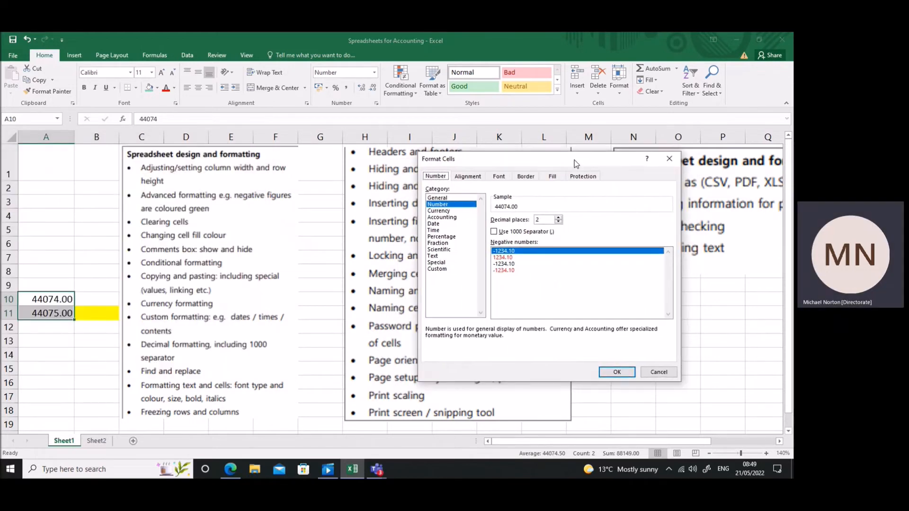
left_click(437, 224)
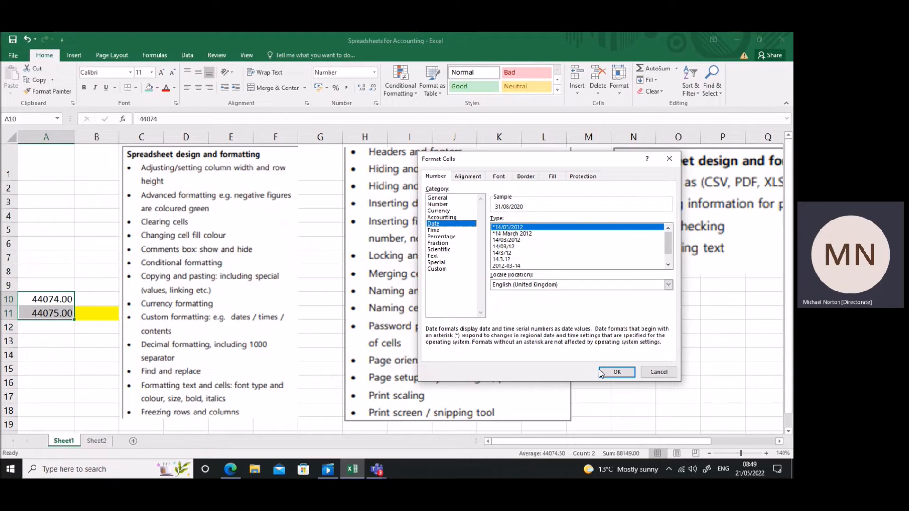
left_click(615, 373)
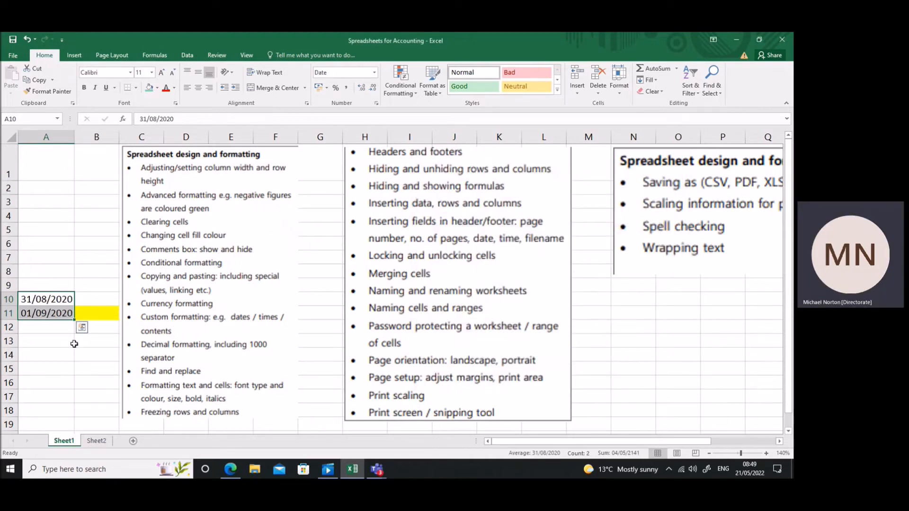
left_click_drag(69, 327, 71, 351)
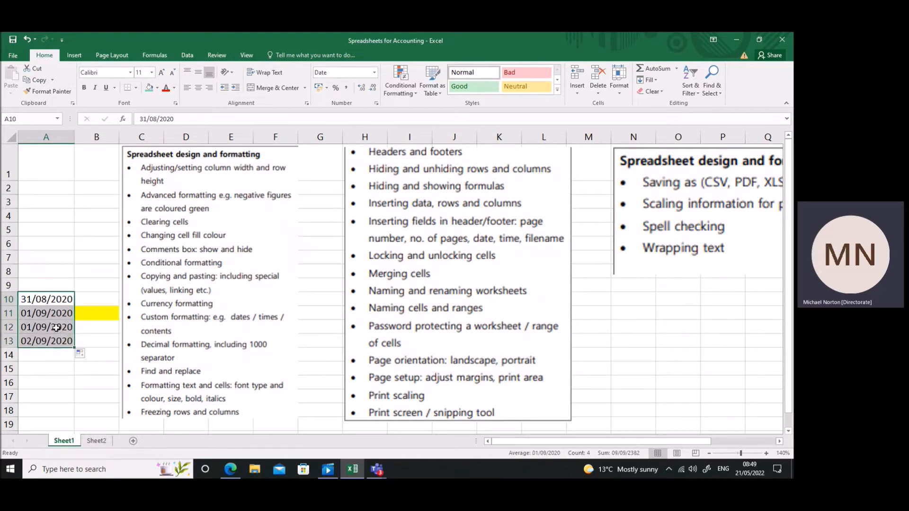
Open the custom number format codes for the date in cell A12.
left_click(56, 327)
right_click(56, 328)
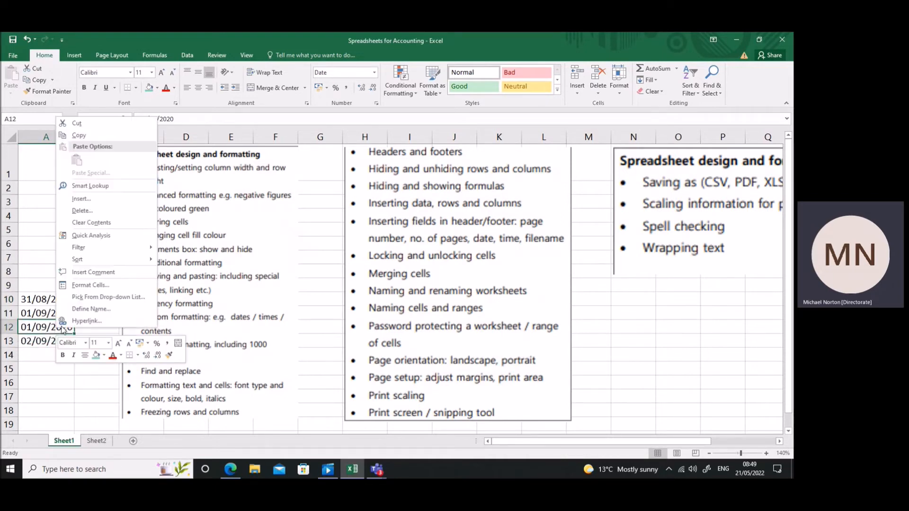
left_click(90, 285)
left_click_drag(153, 171, 571, 149)
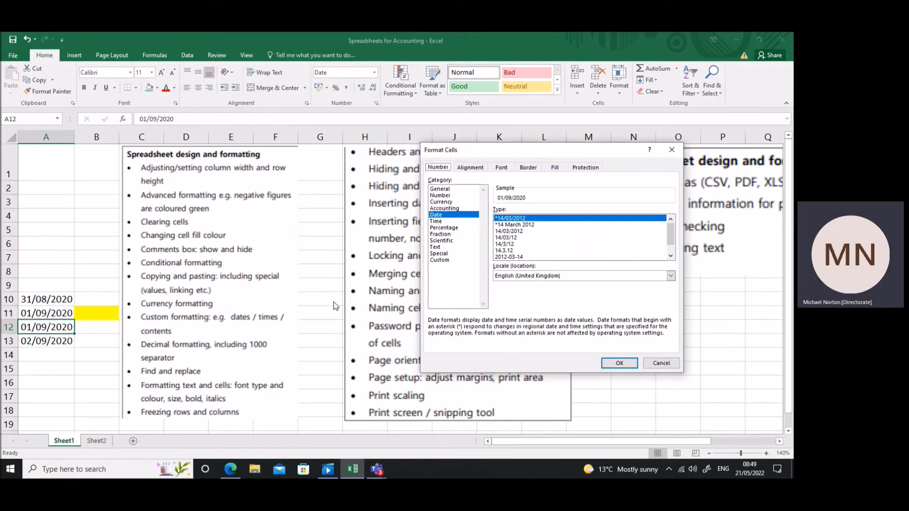
left_click(440, 261)
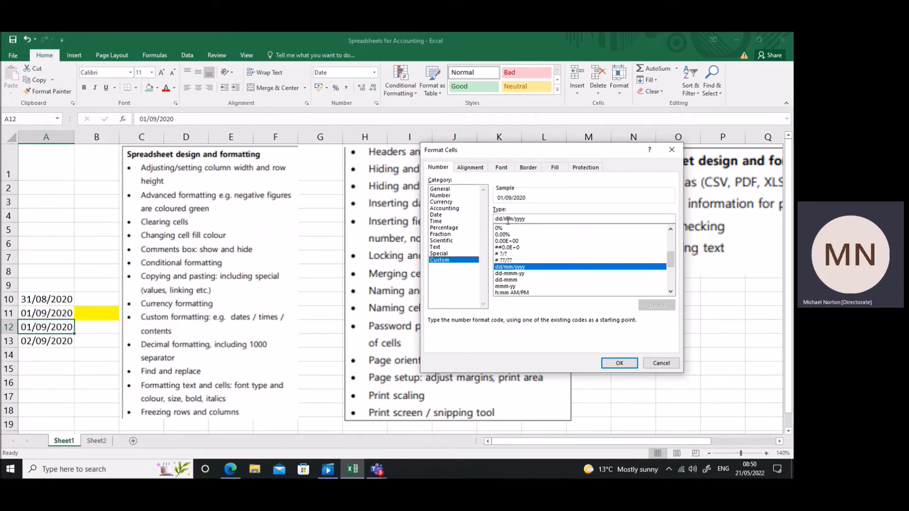
Apply the custom number format mmm/yyyy to the date in cell A12.
left_click(505, 219)
key("BackSpace")
key("BackSpace")
key("BackSpace")
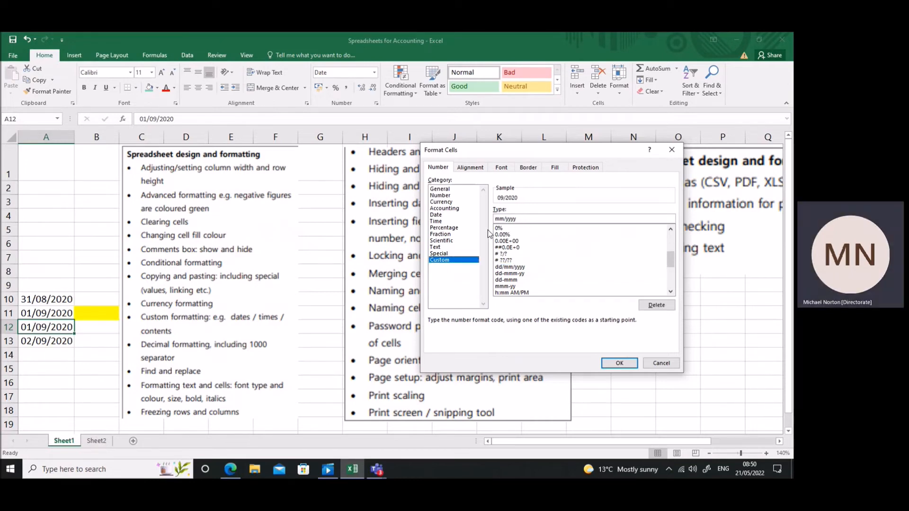
type("m")
left_click(620, 364)
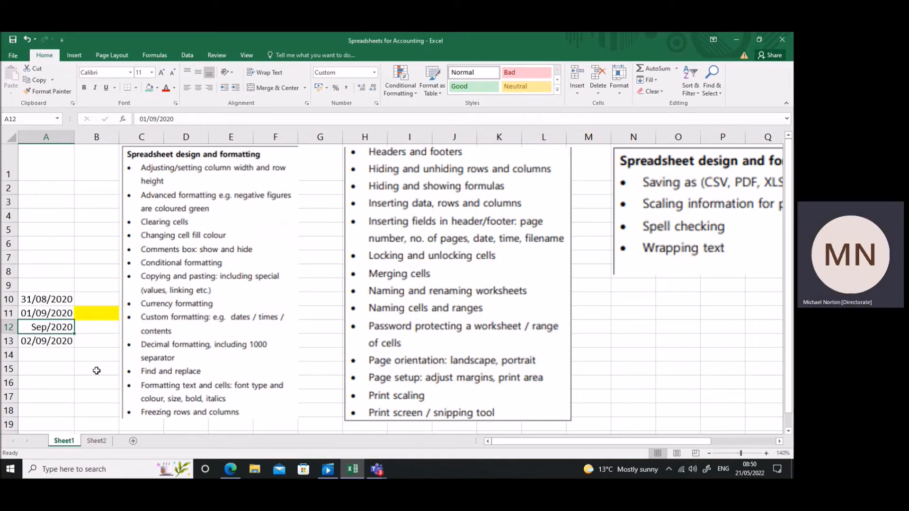
Change the custom number format of cell A12 to mmm-yyyy.
right_click(64, 327)
left_click(96, 287)
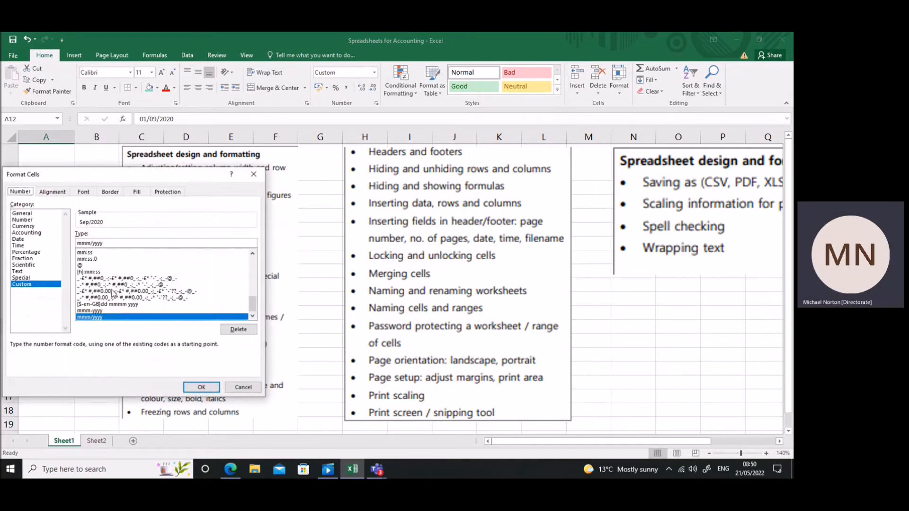
left_click(92, 243)
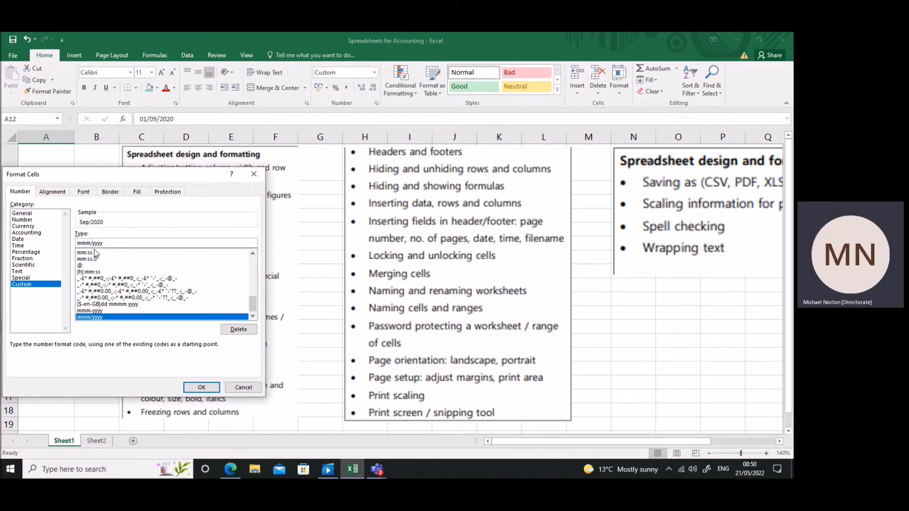
key("Delete")
type("-")
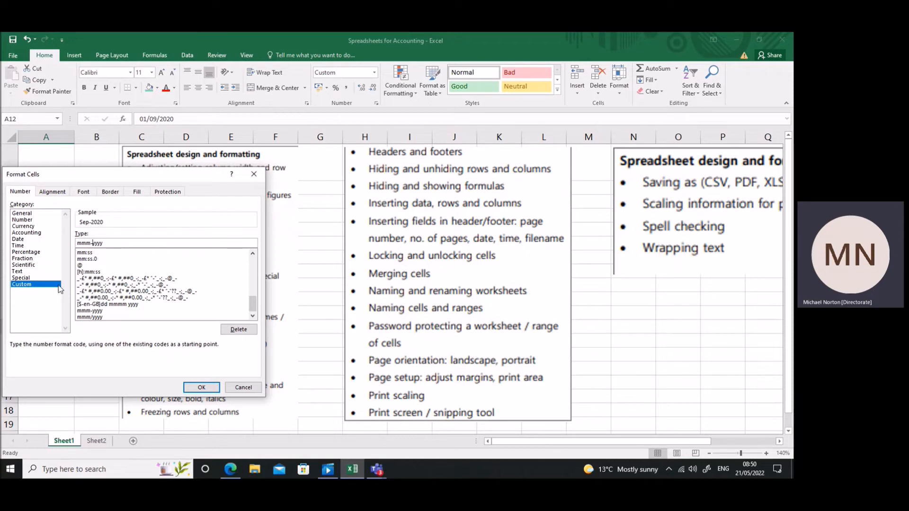
left_click(207, 389)
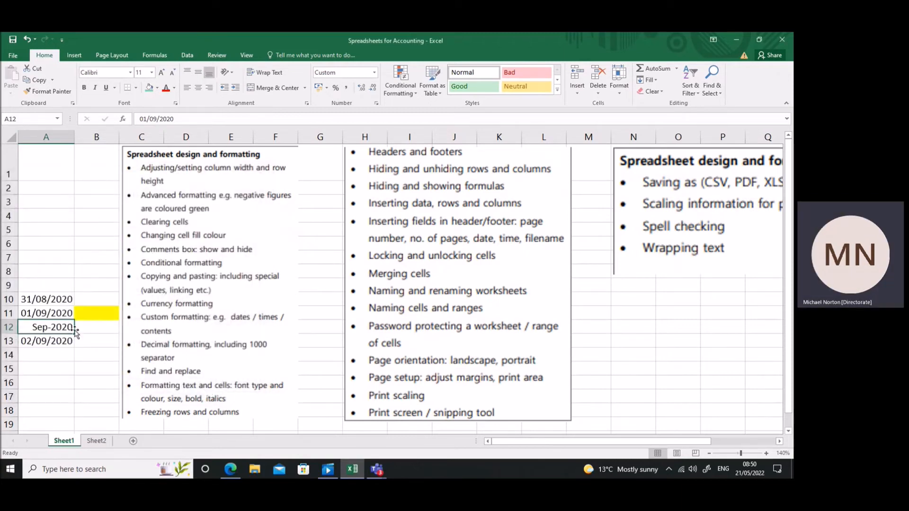
left_click(51, 301)
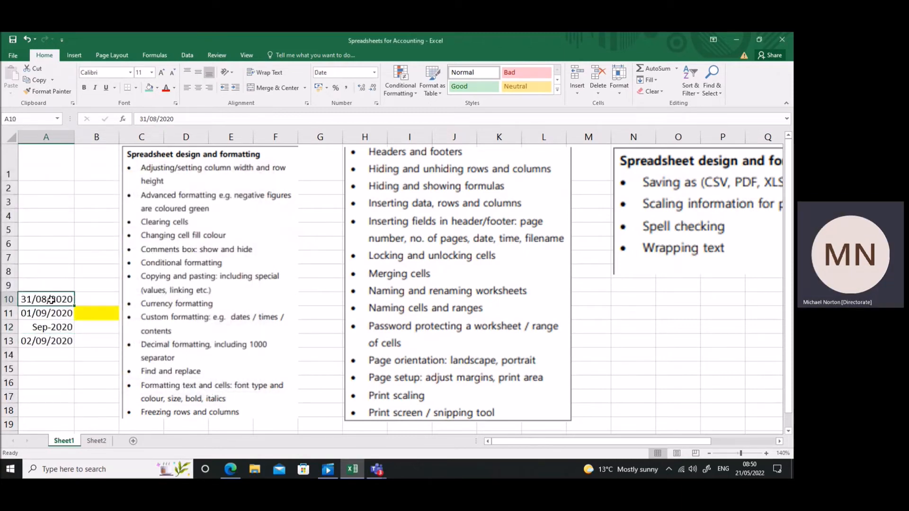
right_click(50, 301)
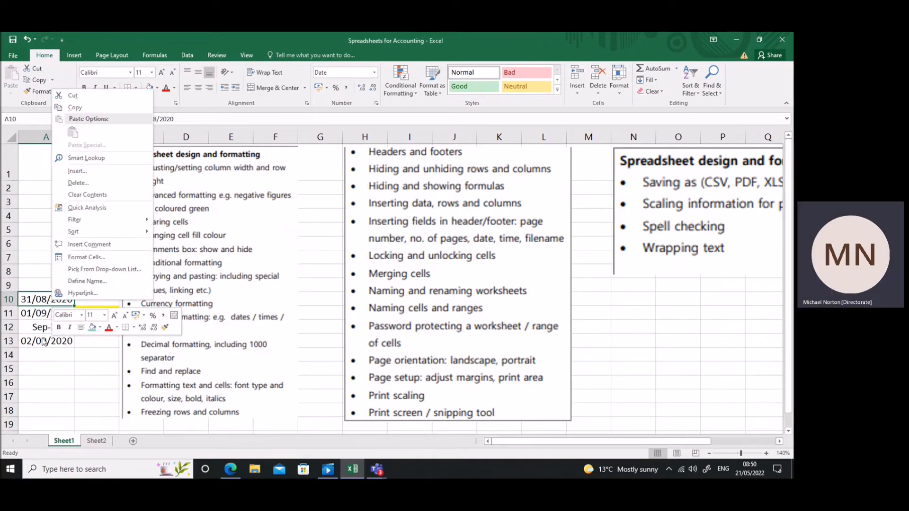
left_click(45, 371)
Apply the custom number format dd-mmm-yy to the date in cell A10.
left_click(43, 299)
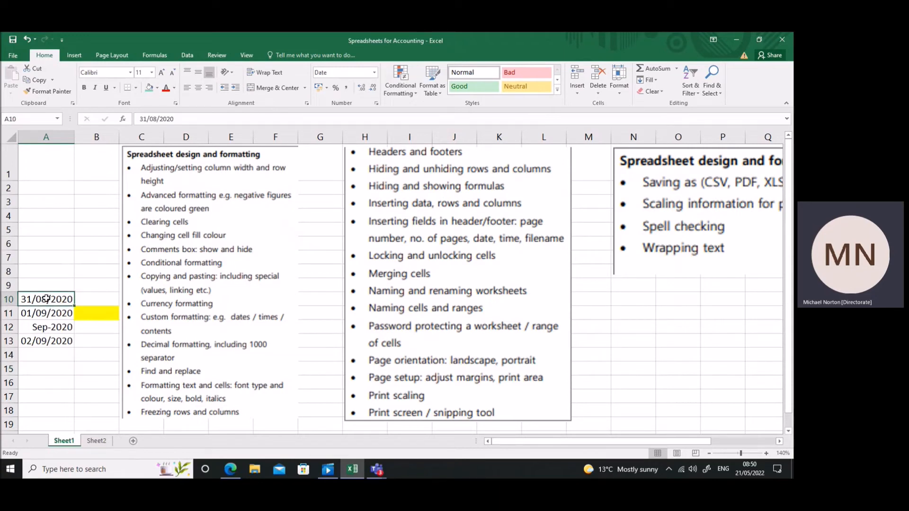
right_click(46, 300)
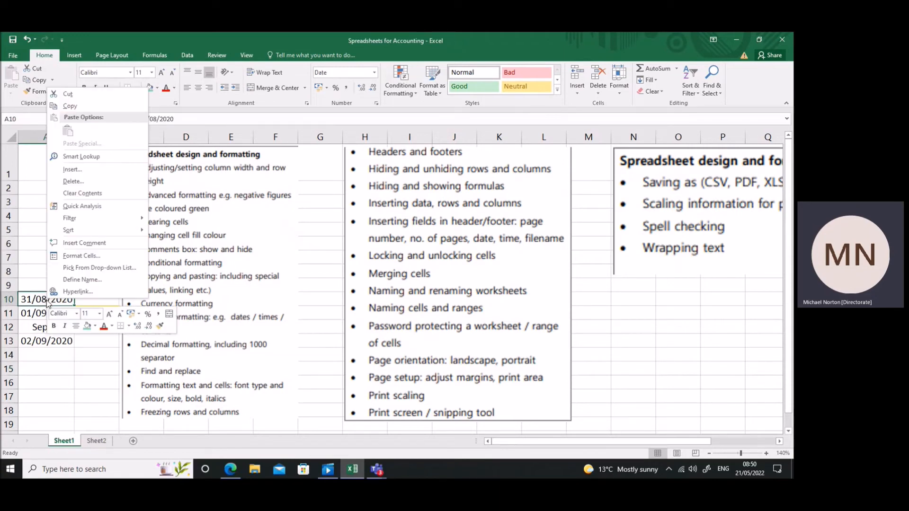
left_click(79, 255)
left_click_drag(143, 140, 409, 146)
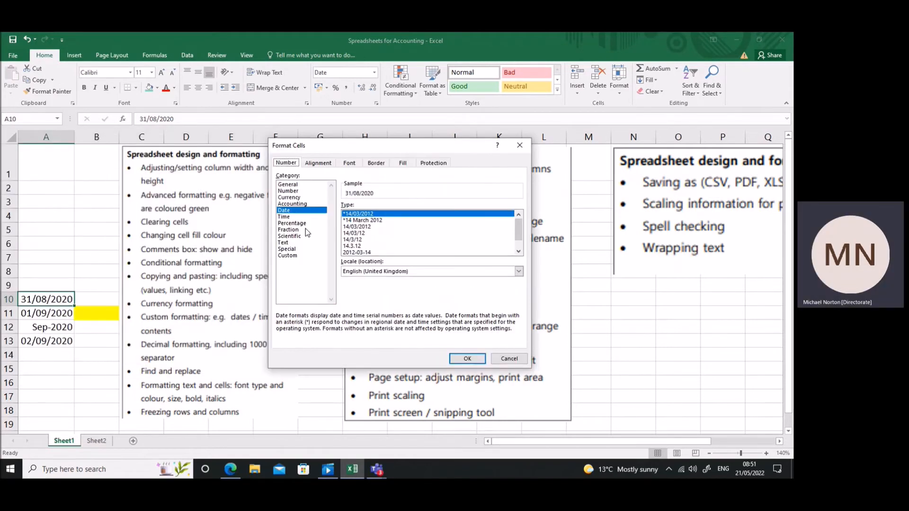
left_click(287, 256)
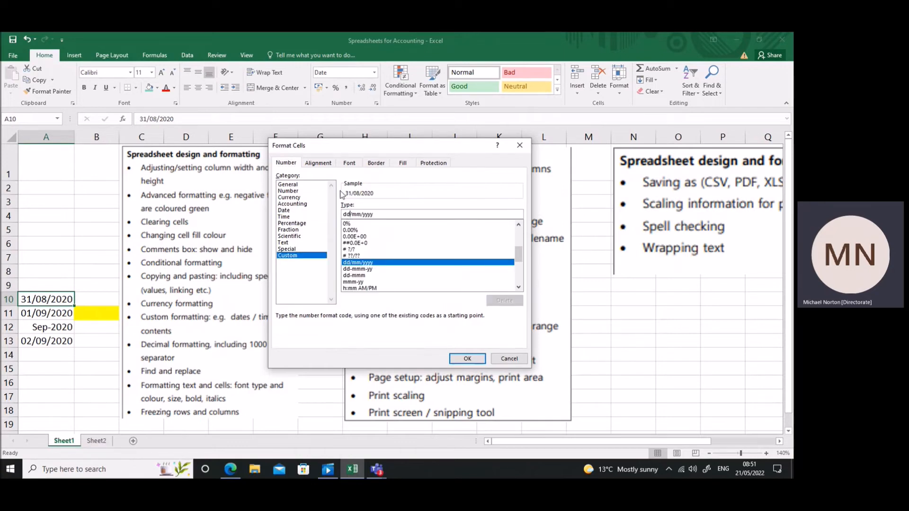
left_click(354, 214)
key("BackSpace")
type("-")
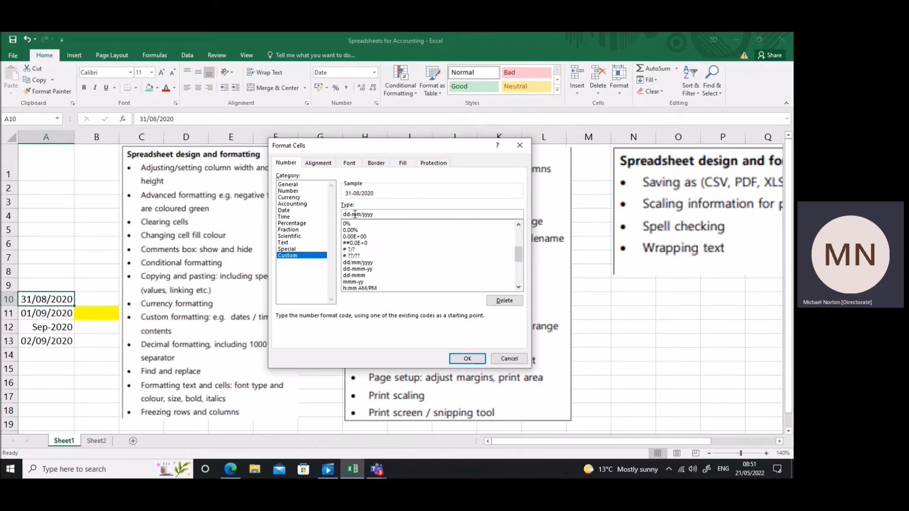
type("m")
key("BackSpace")
type("-")
key("Delete")
key("Delete")
left_click(463, 359)
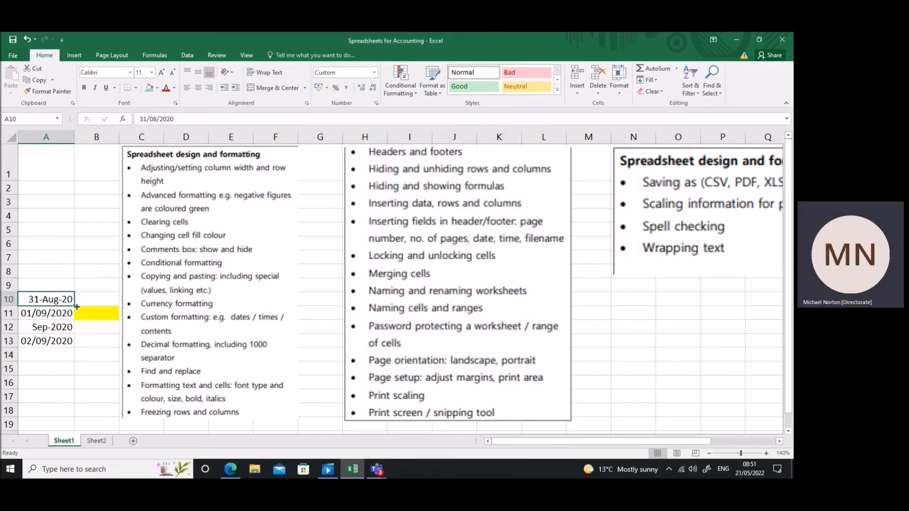
Enter the formula =A10+1 in cell A11 again and fill it down to A13.
left_click(60, 313)
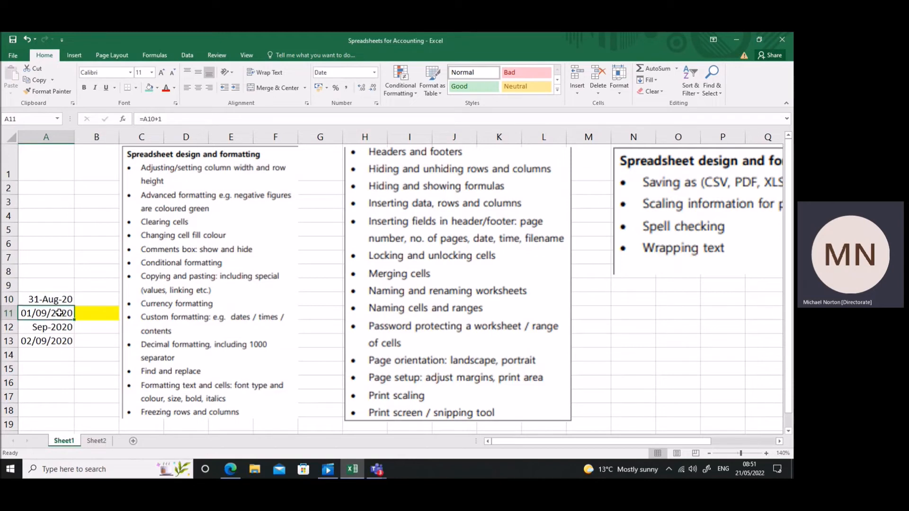
type("=")
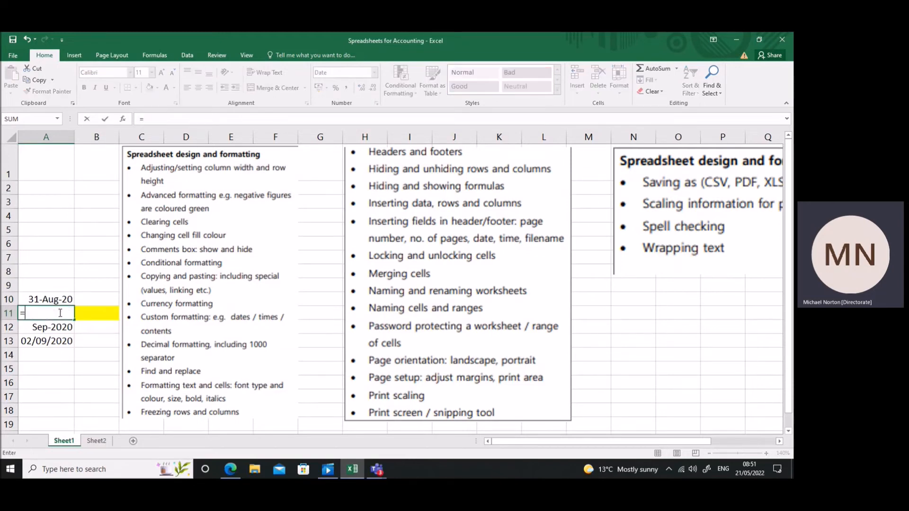
key("Up")
type("+1")
key("Return")
left_click(60, 313)
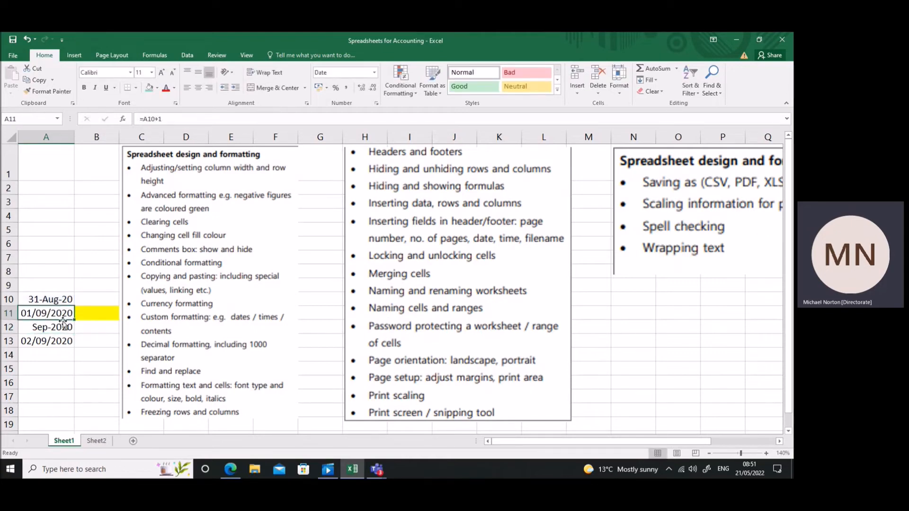
left_click_drag(74, 322, 74, 347)
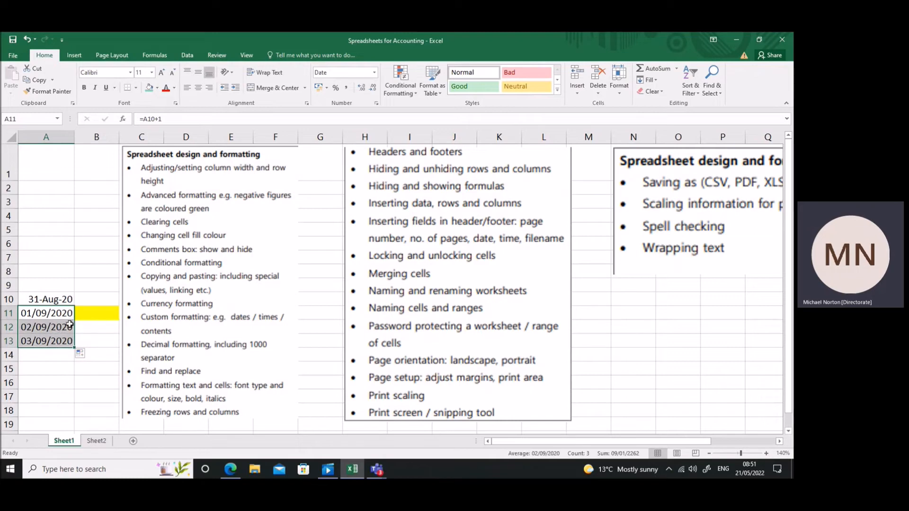
Copy cell A10 with its custom date format.
left_click(67, 313)
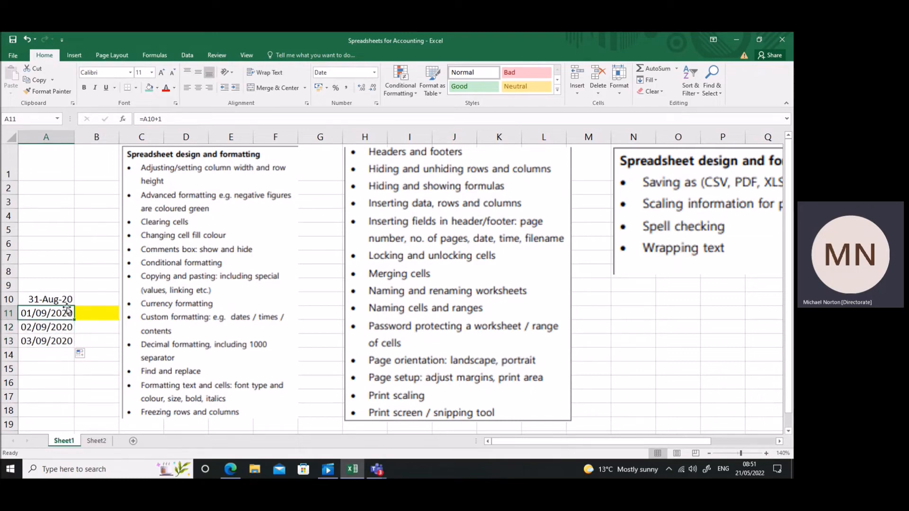
left_click(64, 299)
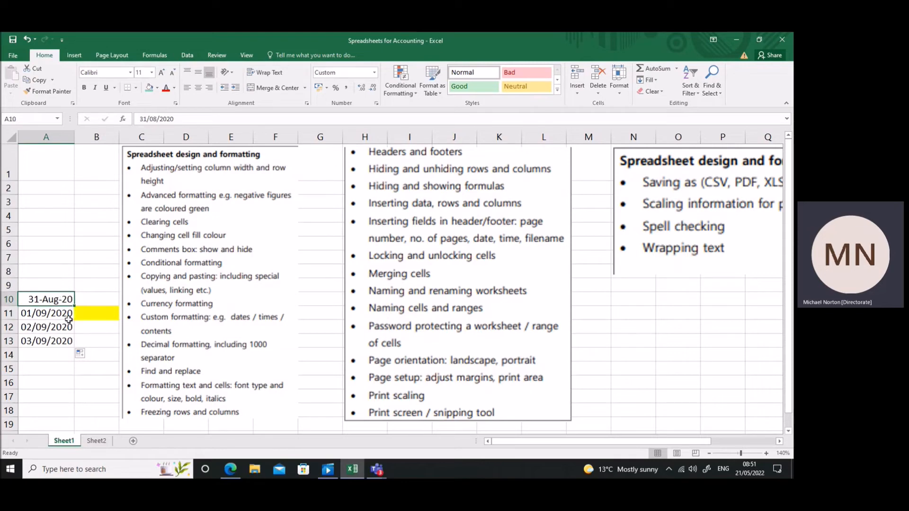
key("ctrl+c")
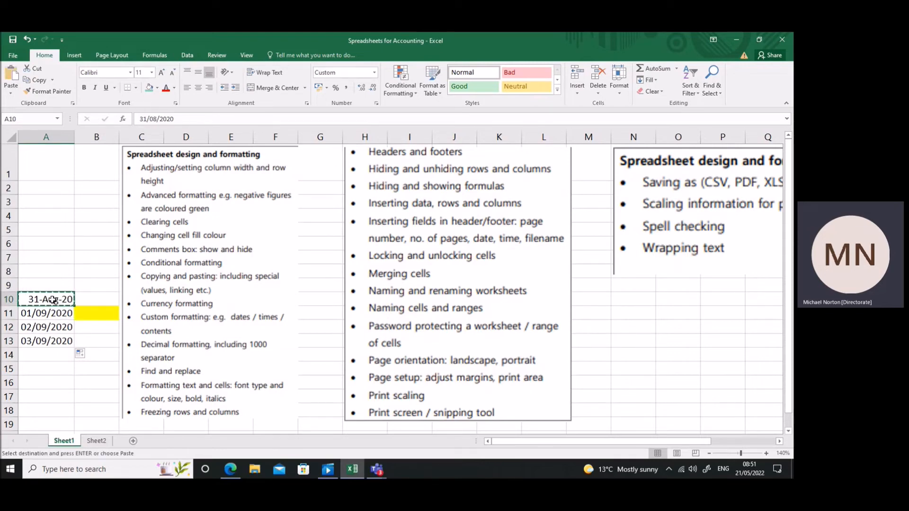
Paste only the copied formatting onto cells A11 to A13, and undo that paste.
left_click_drag(55, 310, 63, 340)
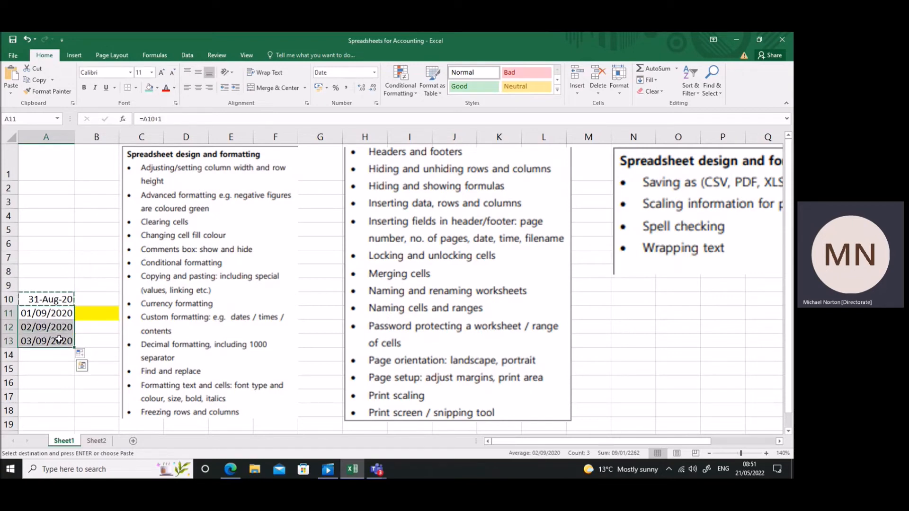
right_click(63, 340)
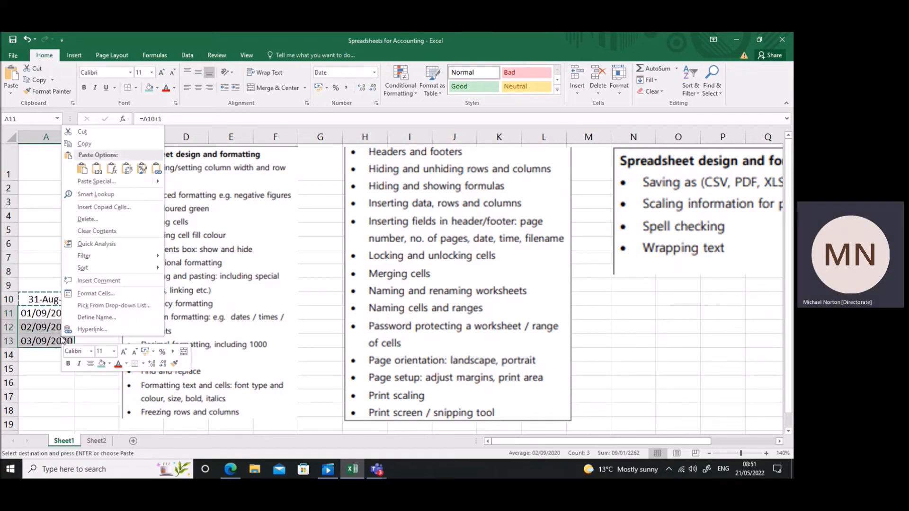
mouse_move(156, 182)
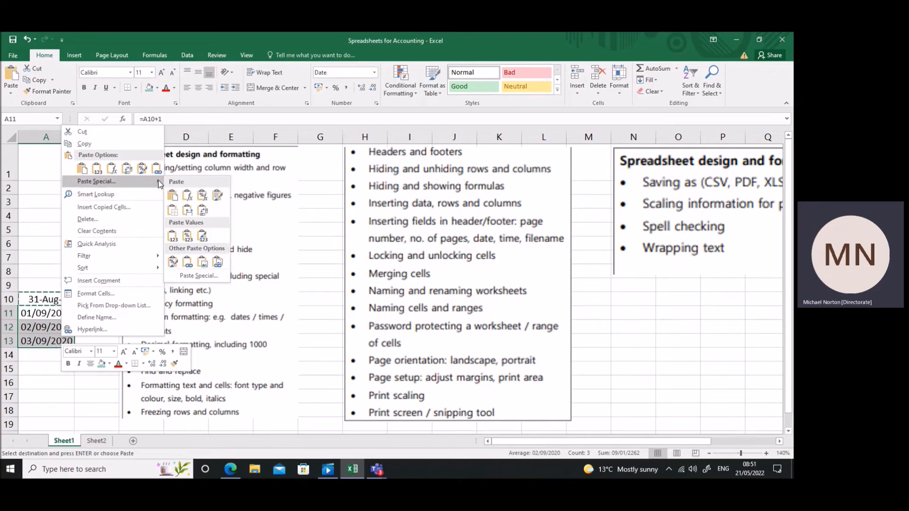
left_click(173, 262)
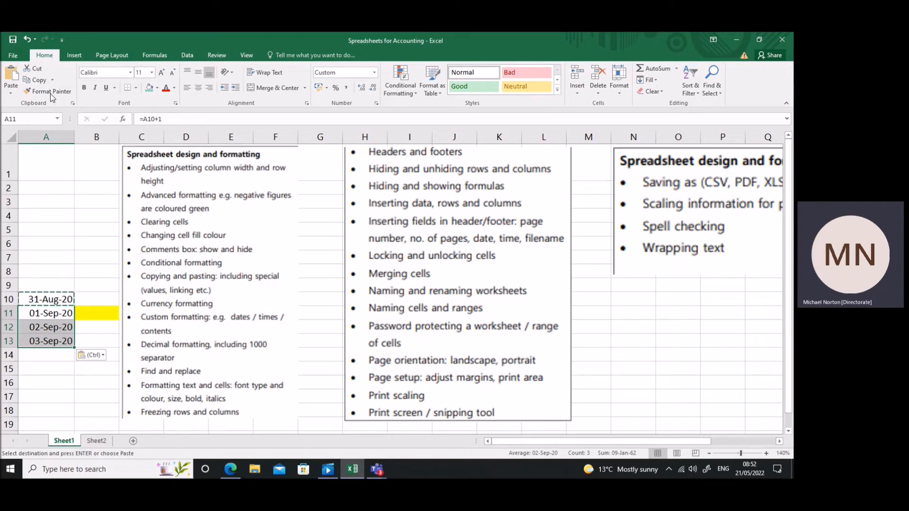
left_click(27, 39)
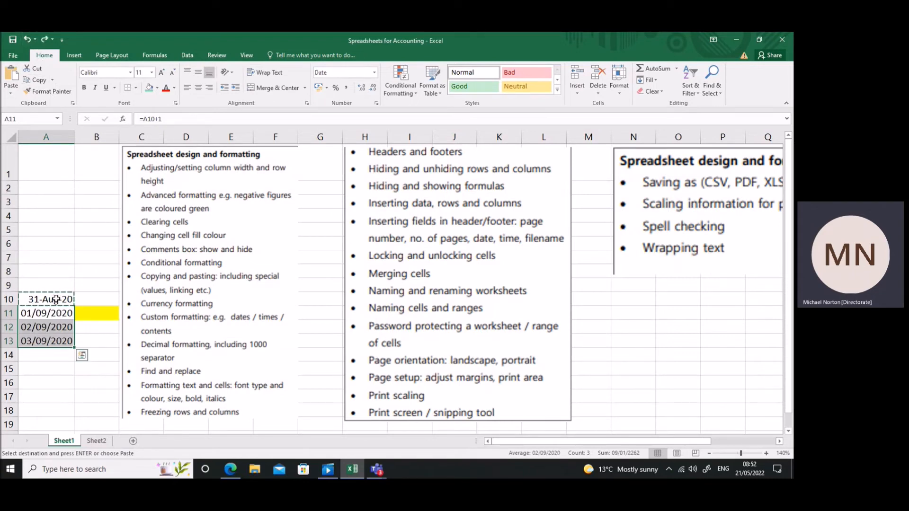
Paste the copied cell's Formats onto cell A10 itself using the Paste Special options.
left_click(27, 39)
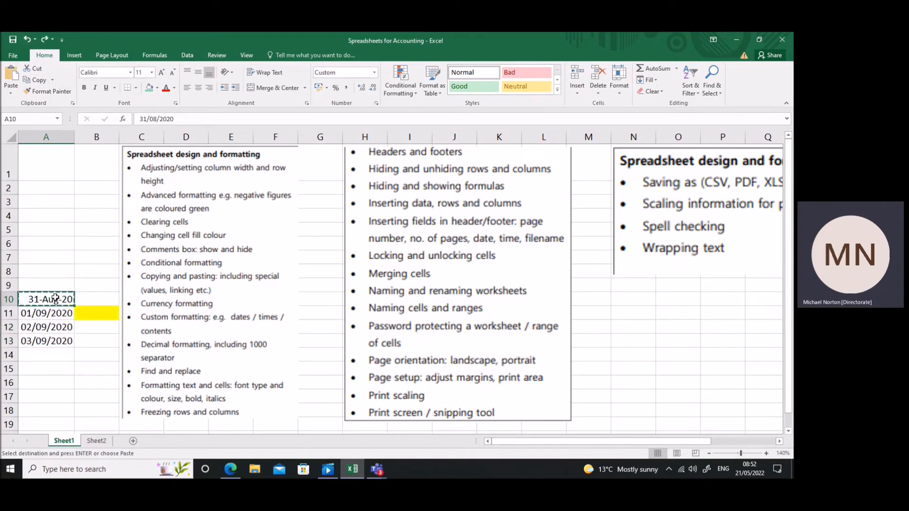
left_click(13, 94)
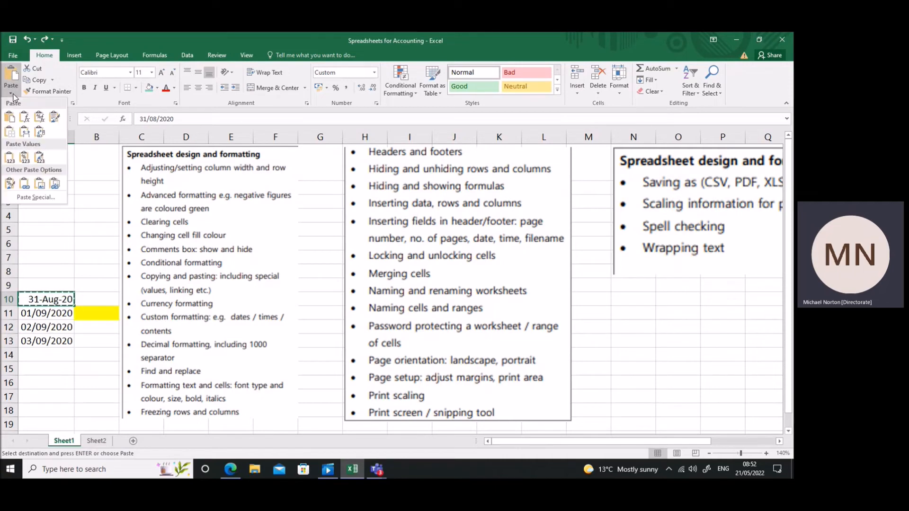
left_click(40, 197)
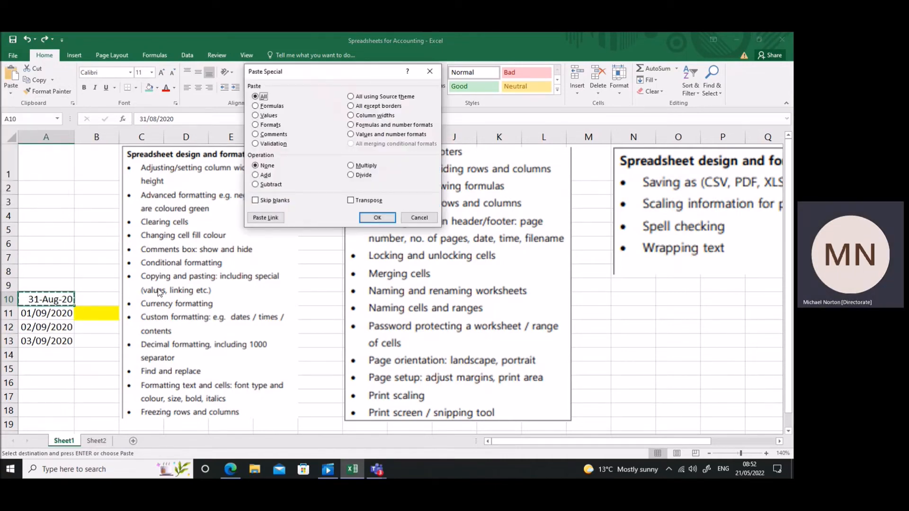
left_click_drag(331, 75, 445, 139)
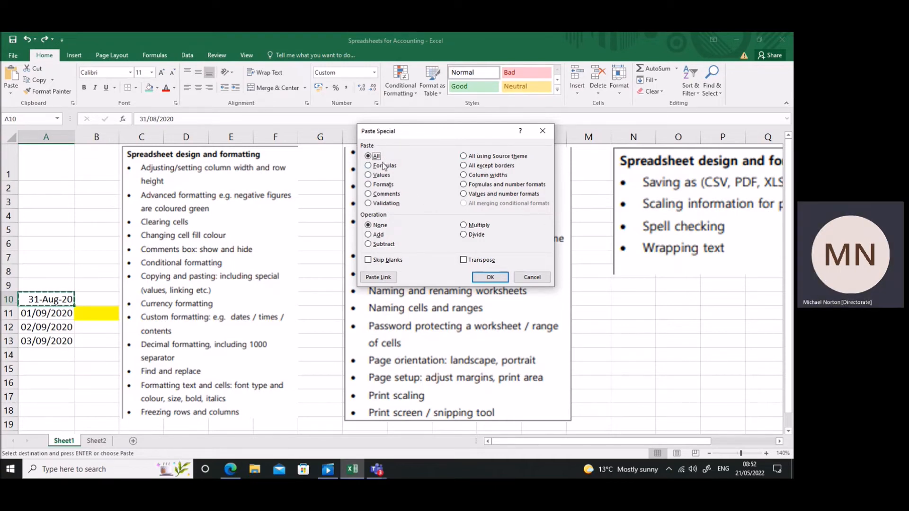
left_click(368, 184)
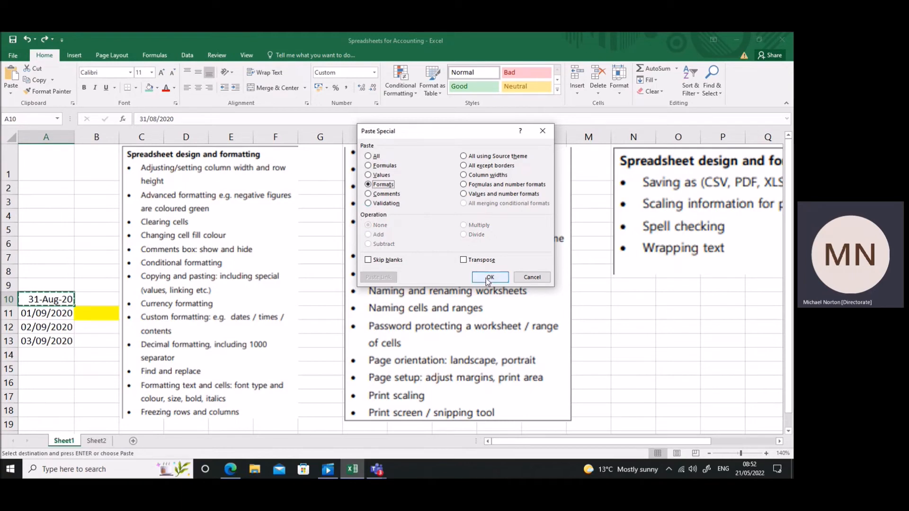
left_click(490, 277)
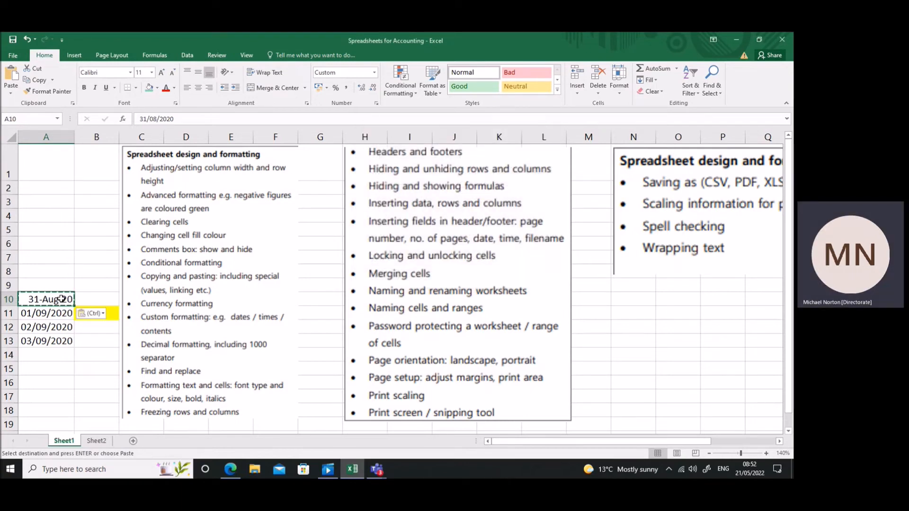
Paste only the Formats of the copied cell A10 onto cells A11 to A13 using Paste Special.
left_click_drag(48, 313, 56, 341)
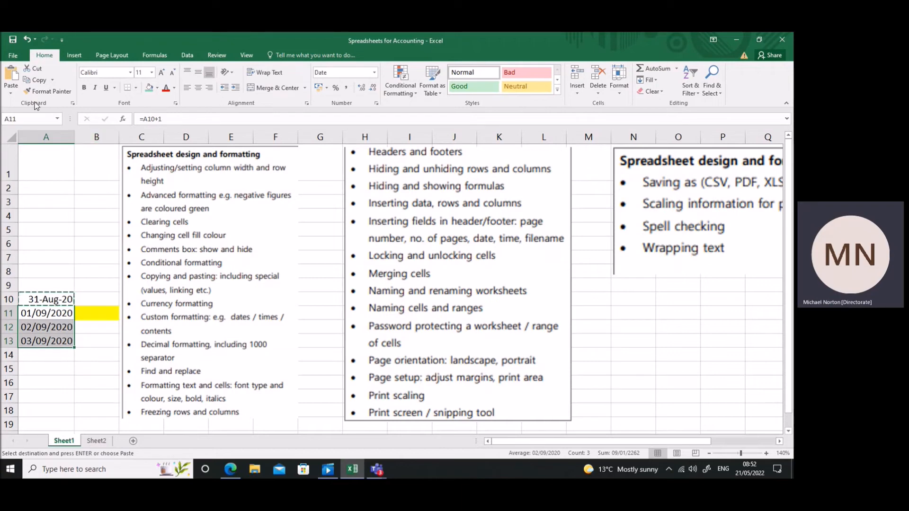
left_click(9, 98)
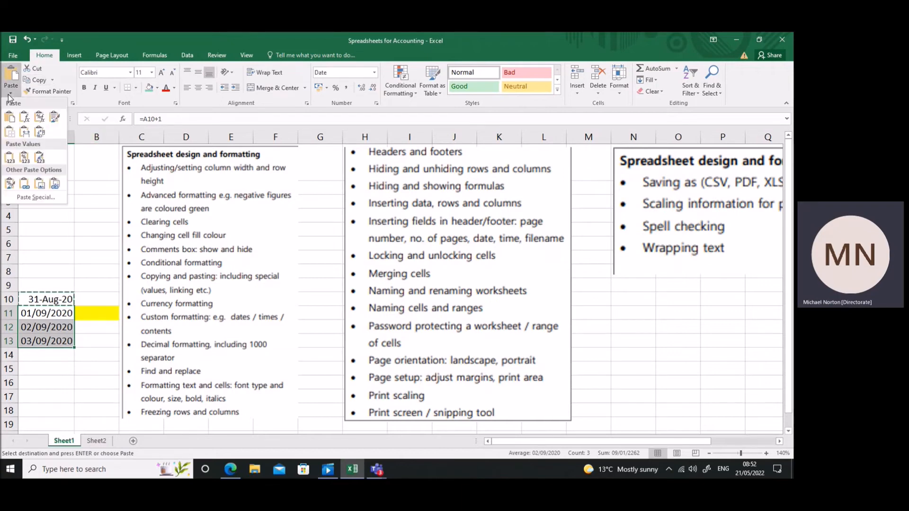
left_click(27, 199)
left_click(369, 185)
left_click(483, 276)
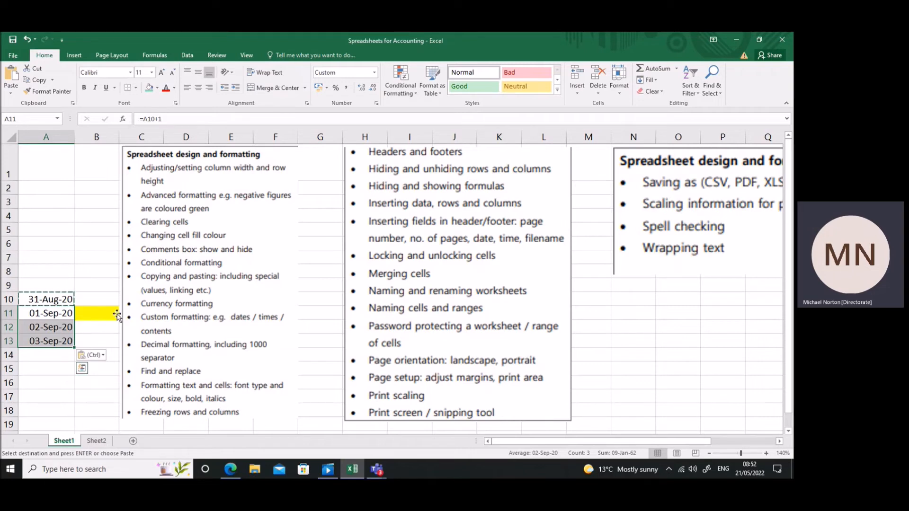
Enter the times 9:00 in cell A14 and 9:15 in cell A15.
left_click(52, 356)
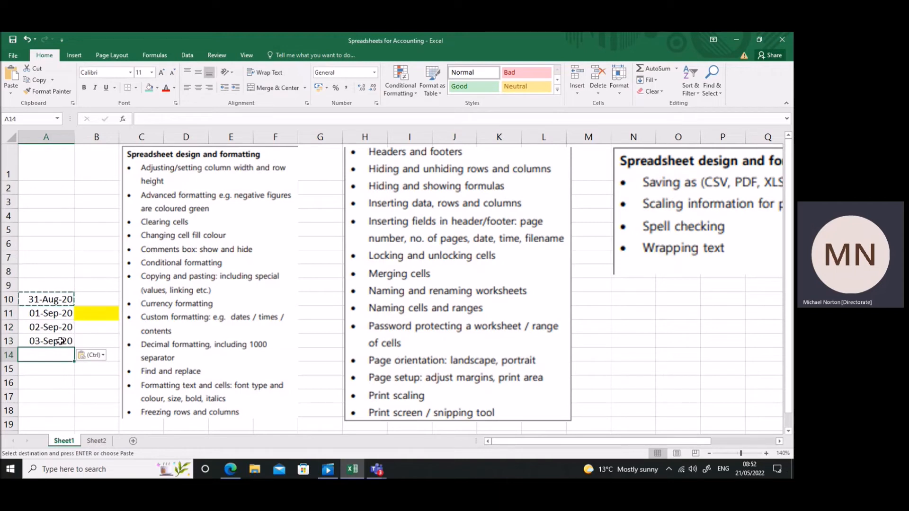
type("9:000")
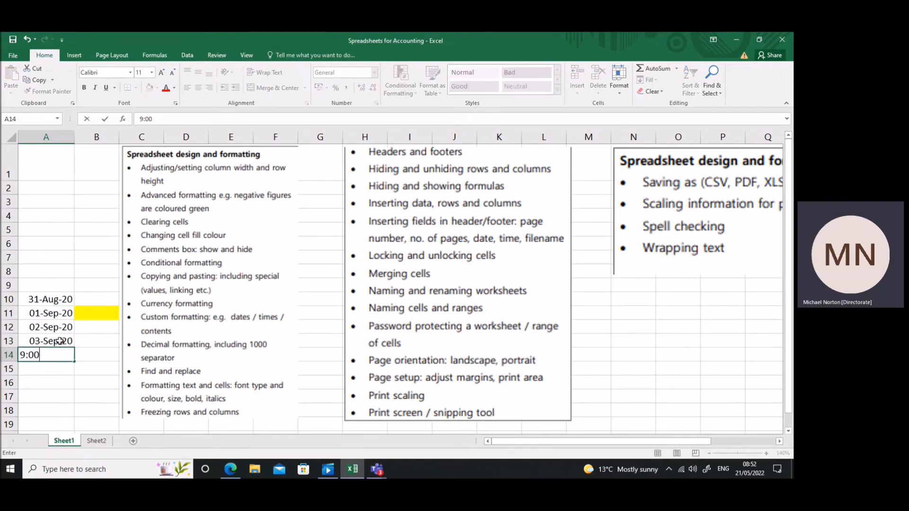
key("Return")
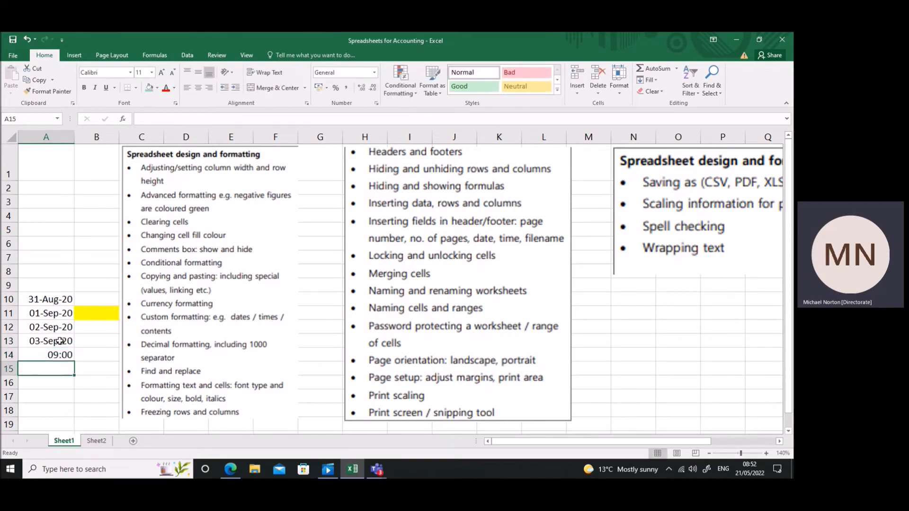
type("9:15")
key("Return")
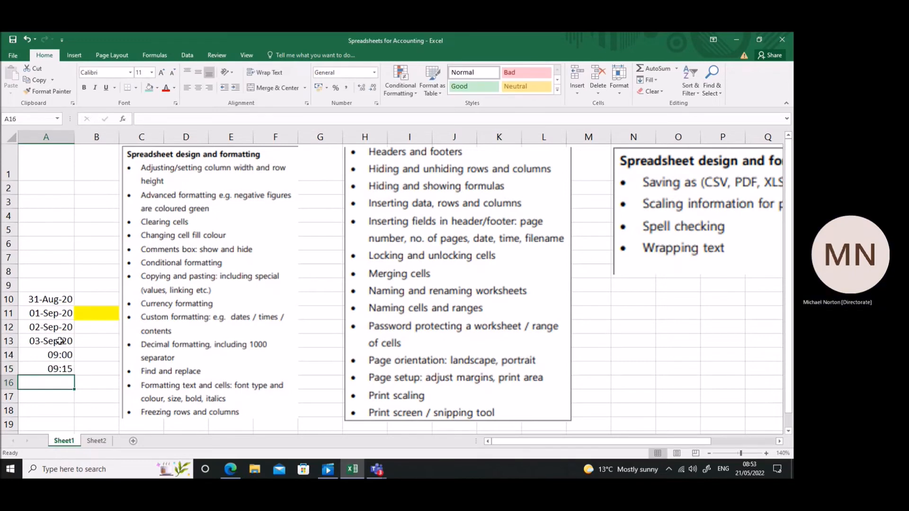
Format the times in cells A14 and A15 with the Number category.
left_click_drag(58, 355, 59, 369)
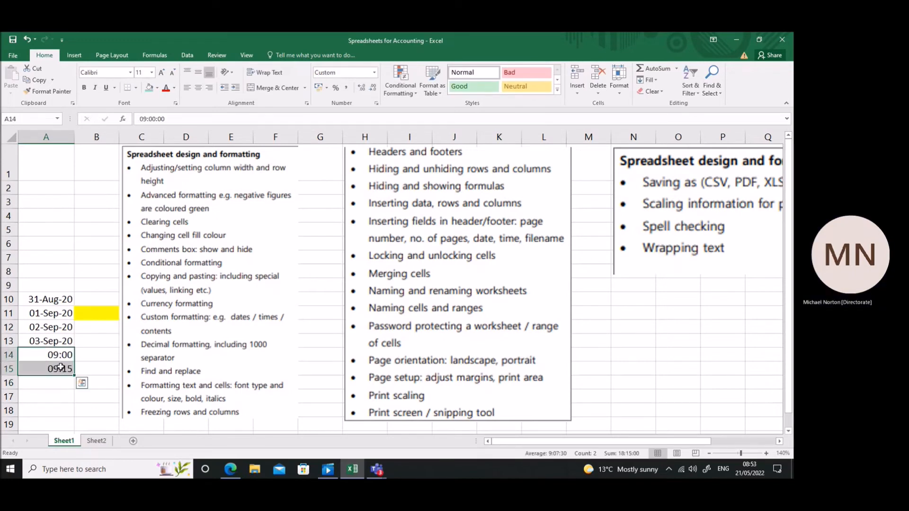
right_click(60, 370)
left_click(102, 324)
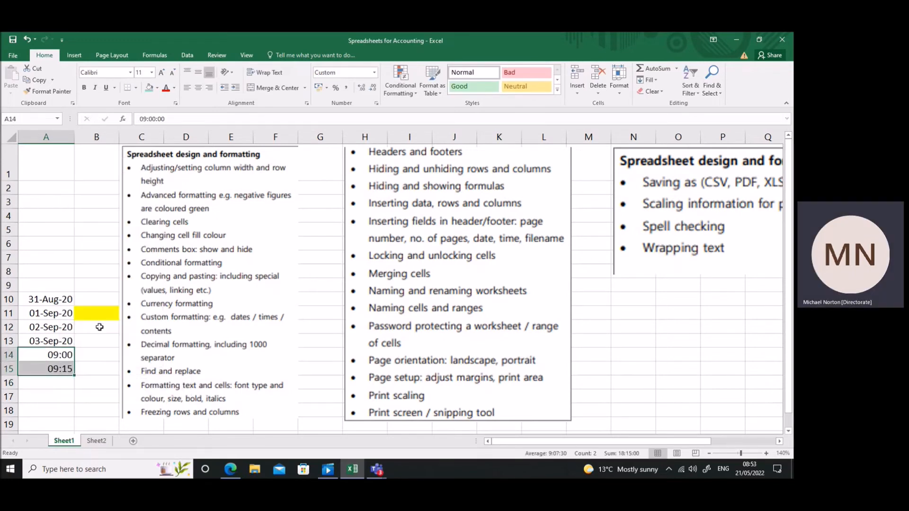
left_click(23, 258)
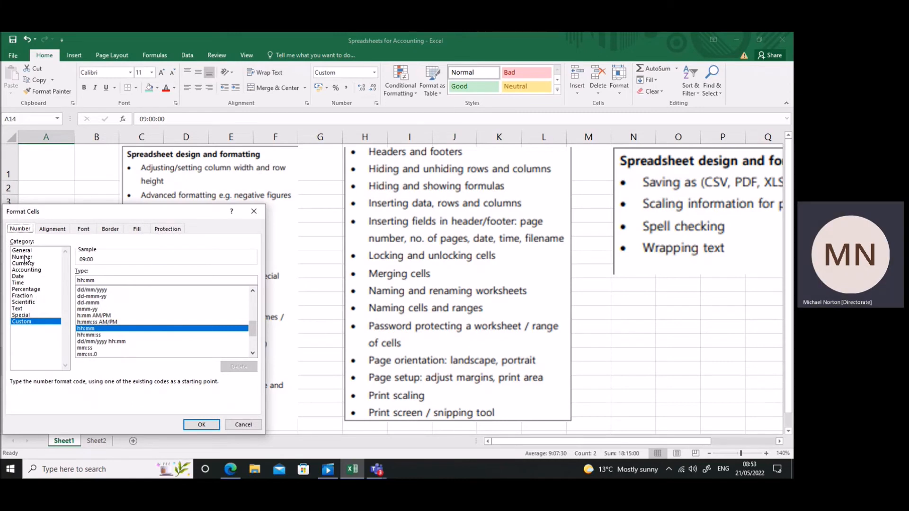
left_click(201, 425)
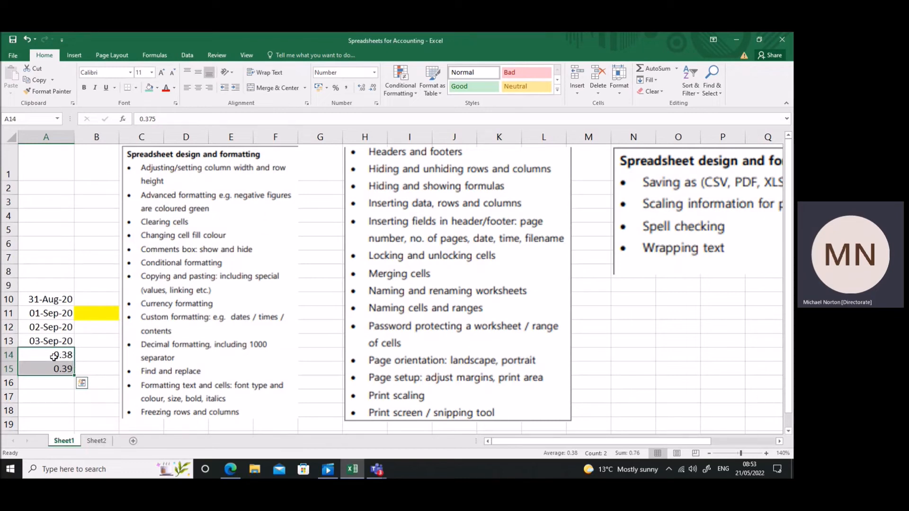
Format cells A14 and A15 with the Time category, using the *13:30:55 type.
left_click(45, 392)
left_click_drag(58, 355, 59, 368)
right_click(60, 354)
left_click(97, 313)
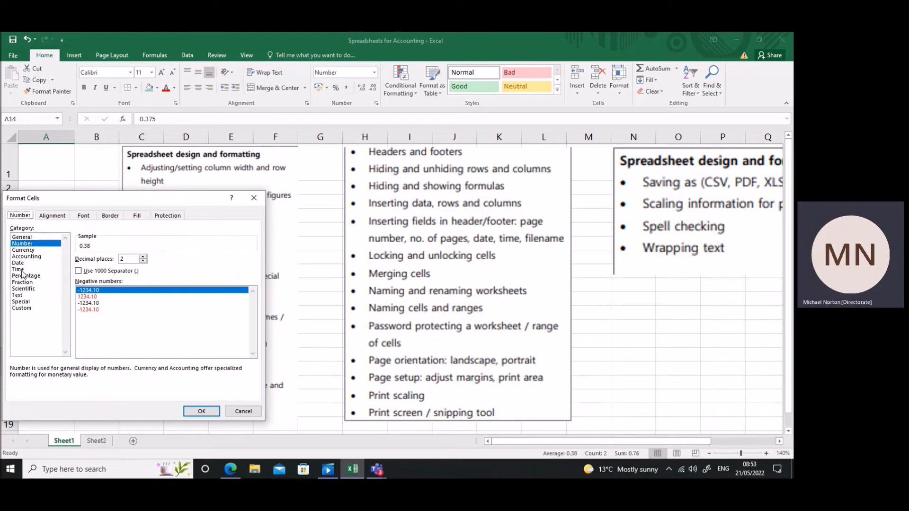
left_click(21, 270)
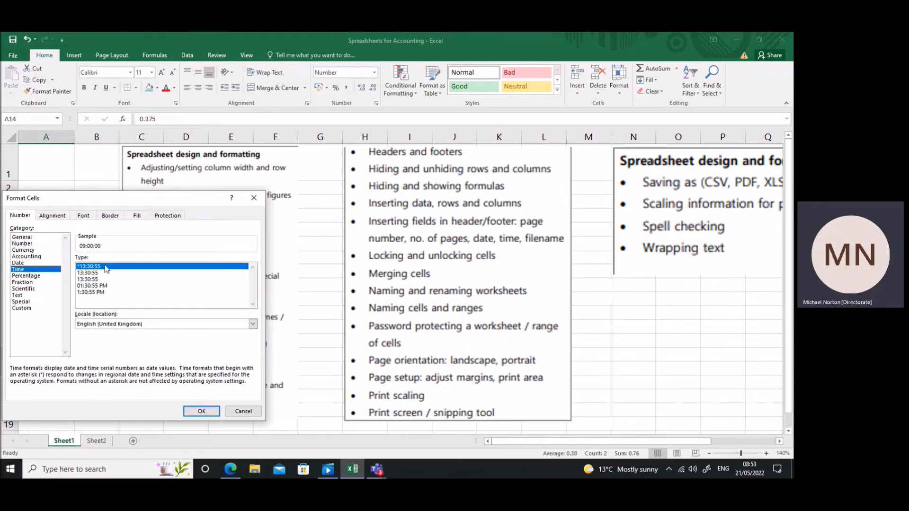
left_click(202, 411)
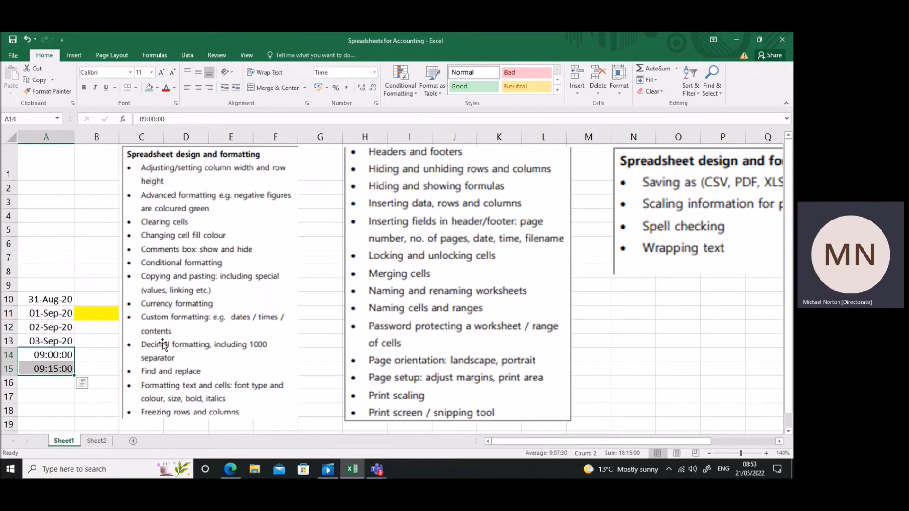
Move the yellow-filled cell B11 down to B13.
left_click(108, 313)
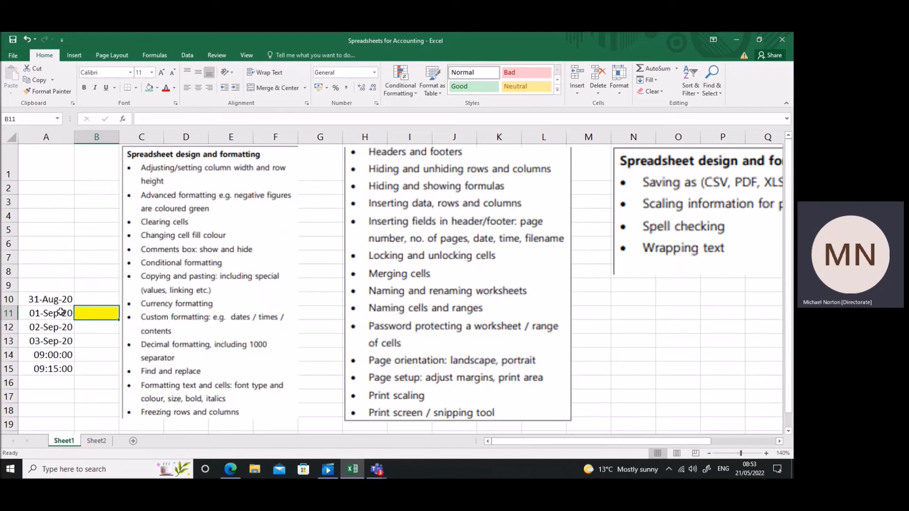
left_click_drag(97, 324, 96, 353)
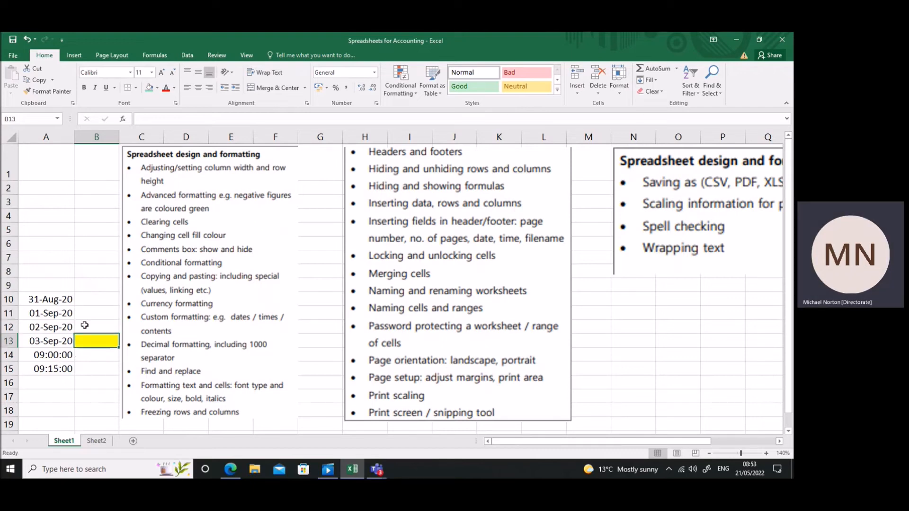
Enter the value 1000 in cell A4.
left_click(52, 212)
type("1000")
key("Return")
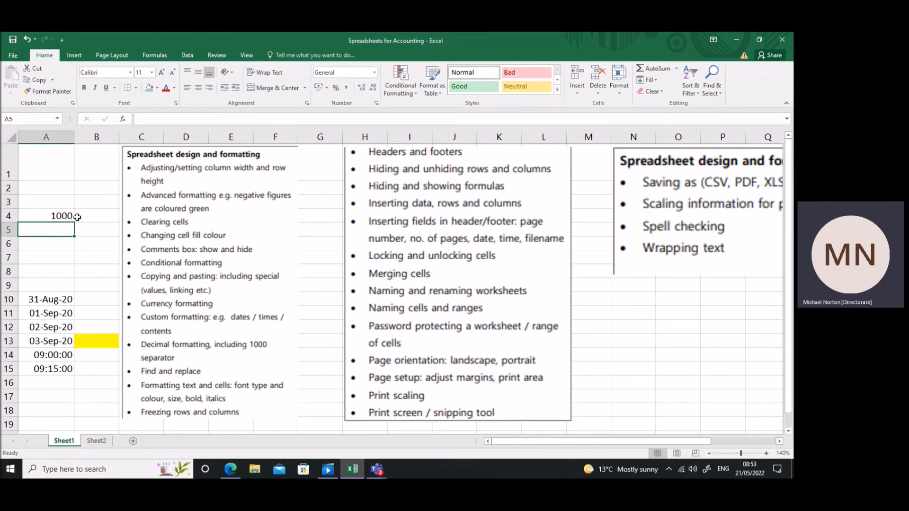
Format cell A4 as a Number with 2 decimal places and the 1000 separator.
left_click(53, 217)
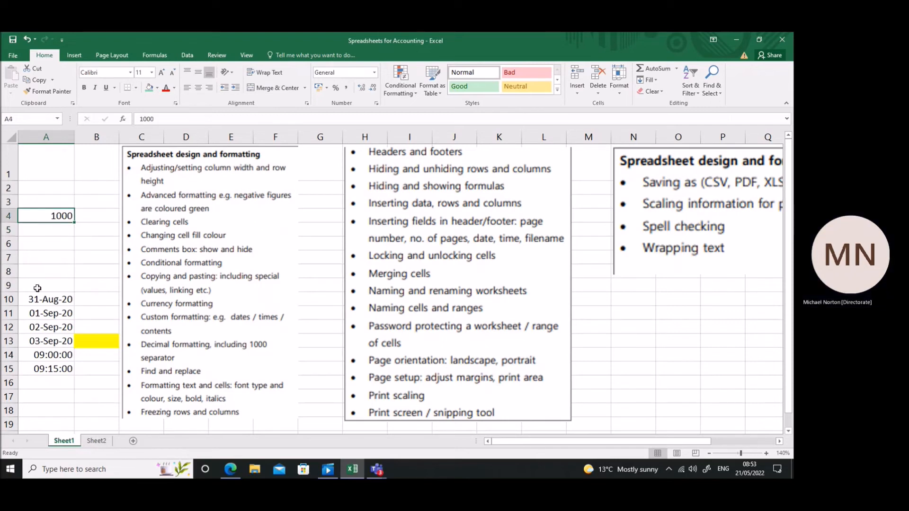
right_click(46, 217)
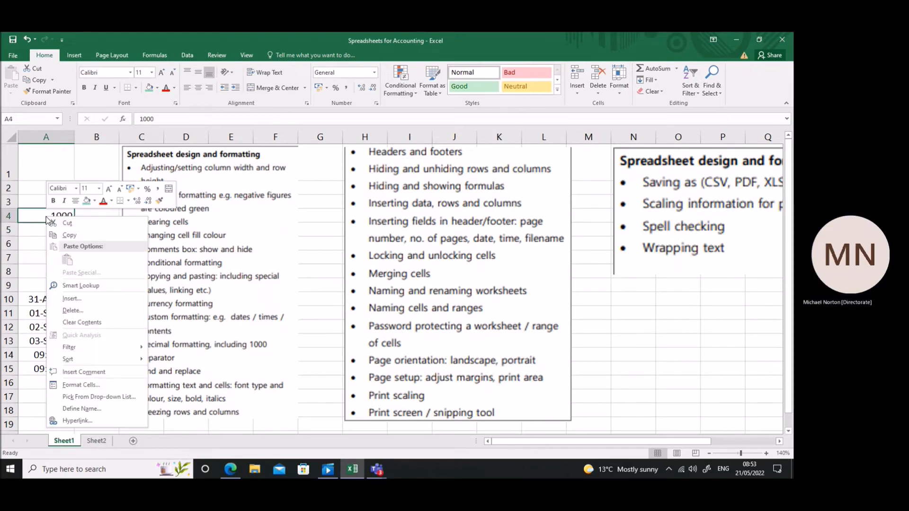
left_click(81, 385)
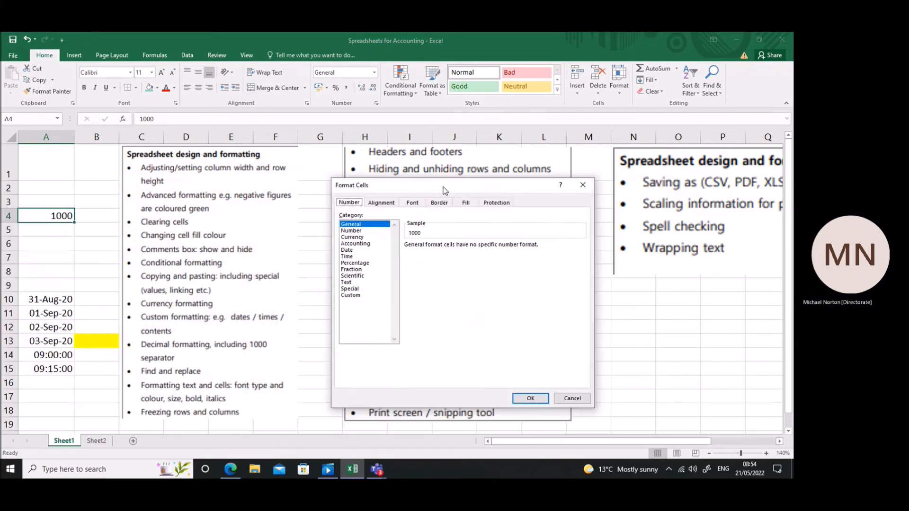
left_click(351, 227)
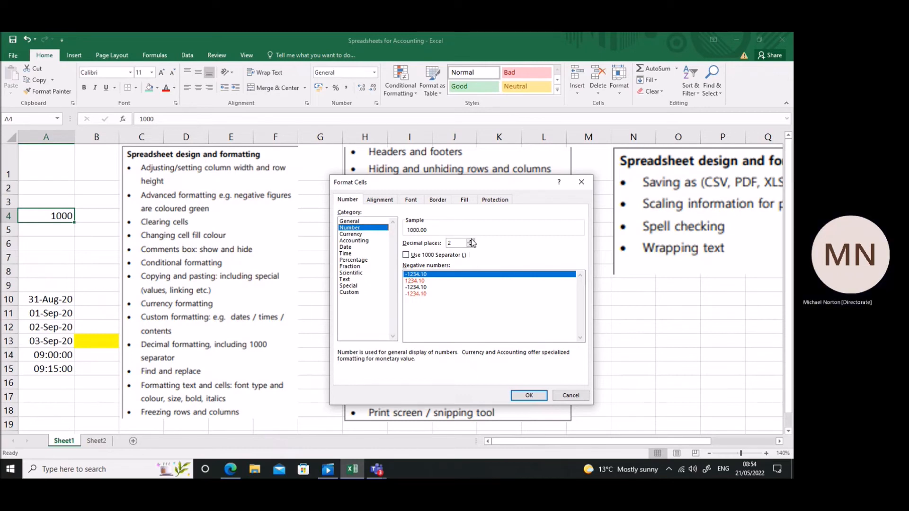
left_click(406, 256)
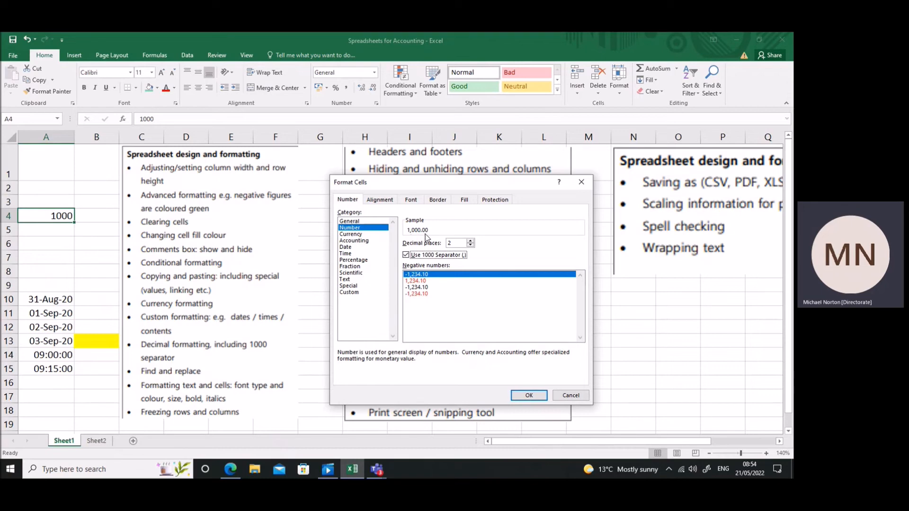
left_click(529, 396)
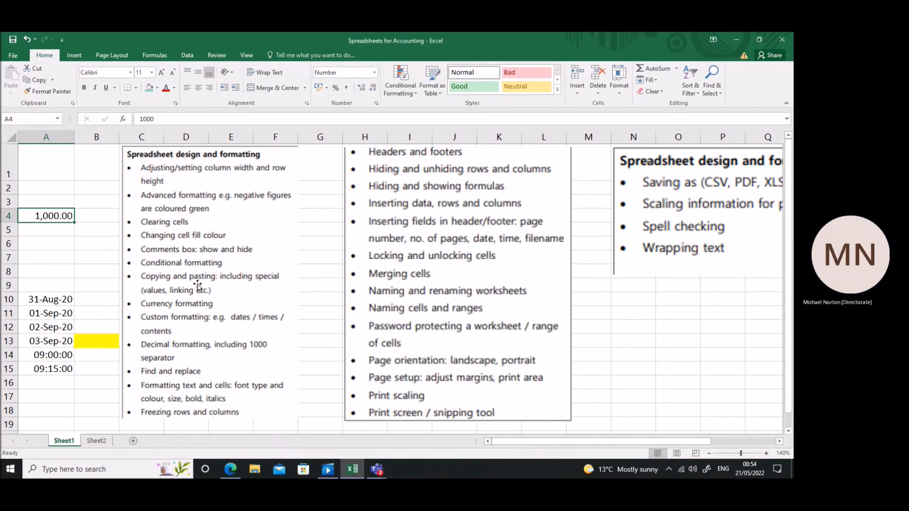
Enter the value 1000 in cell A5.
left_click(61, 229)
type("1000")
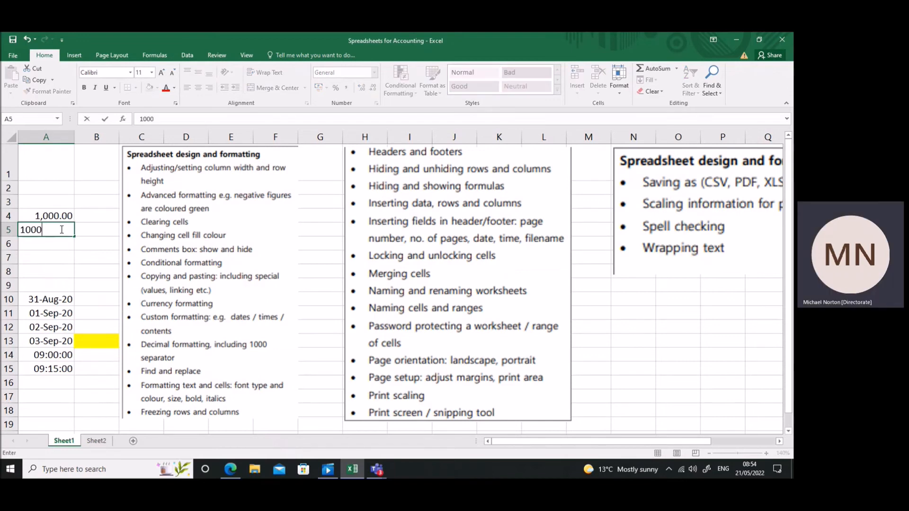
key("Return")
Apply the custom number format #,##0,00 to cell A5, based on the existing #,##0 code.
left_click(60, 229)
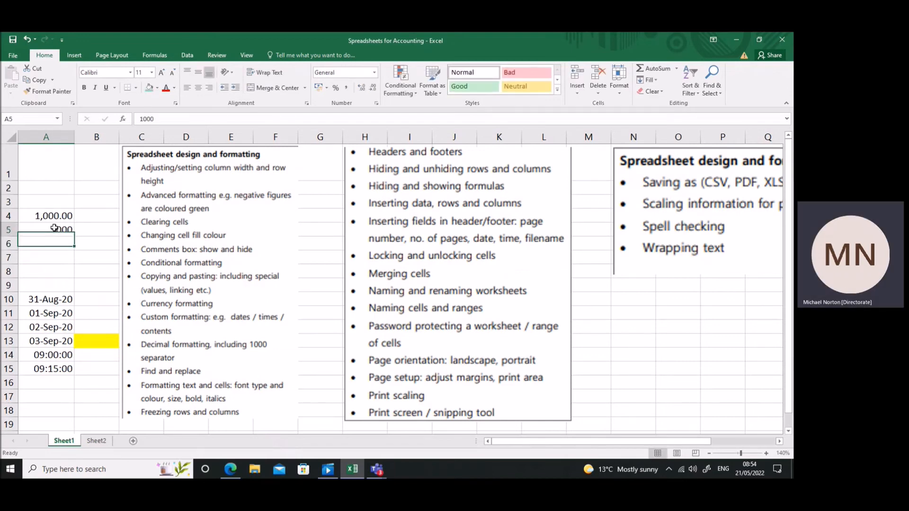
right_click(51, 231)
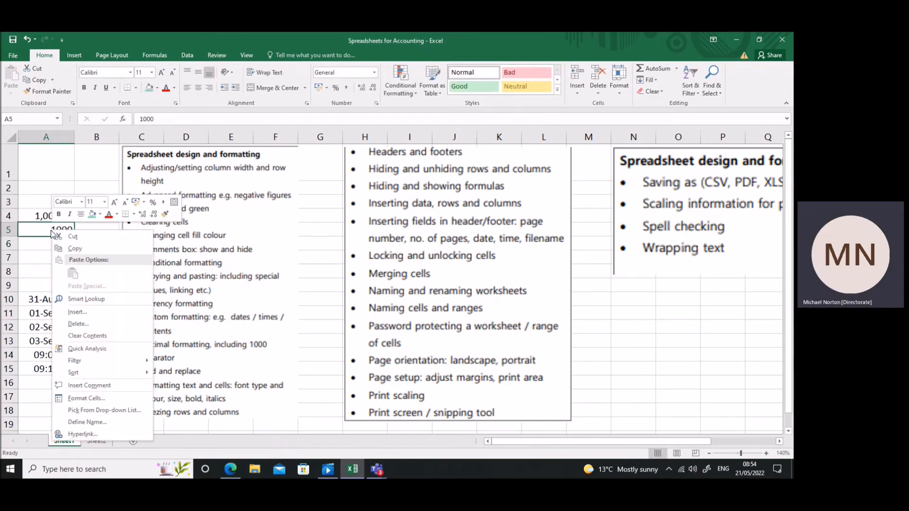
left_click(74, 400)
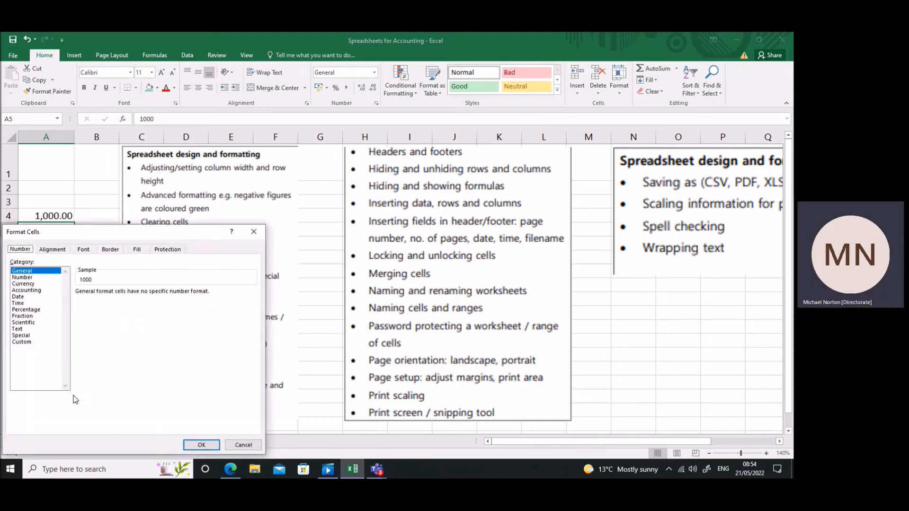
left_click_drag(105, 230, 540, 173)
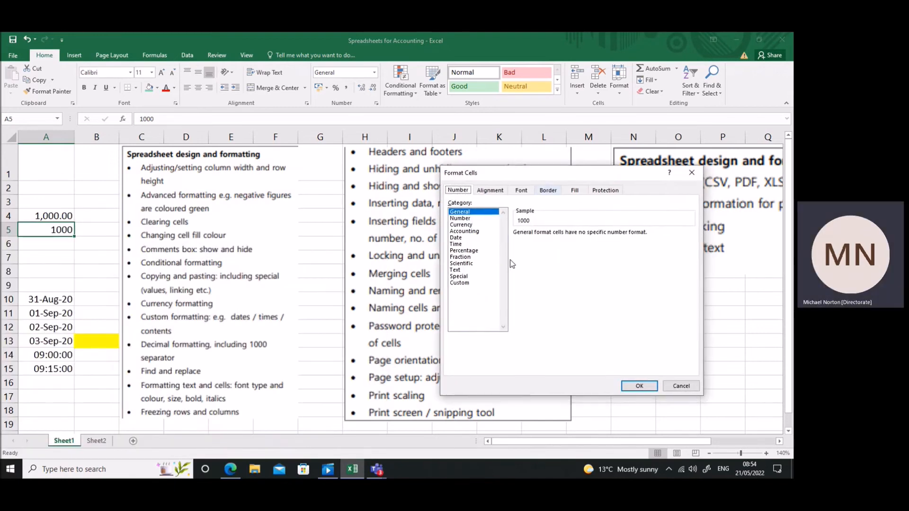
left_click(473, 284)
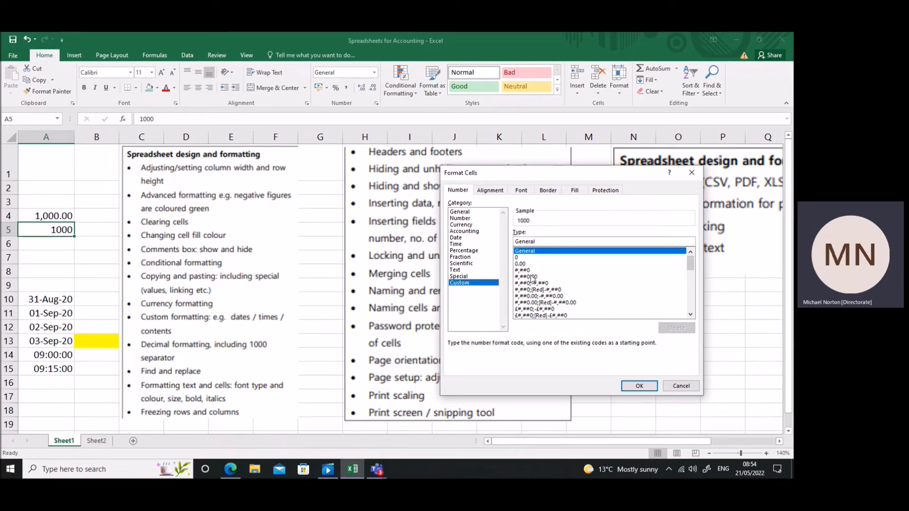
left_click(523, 272)
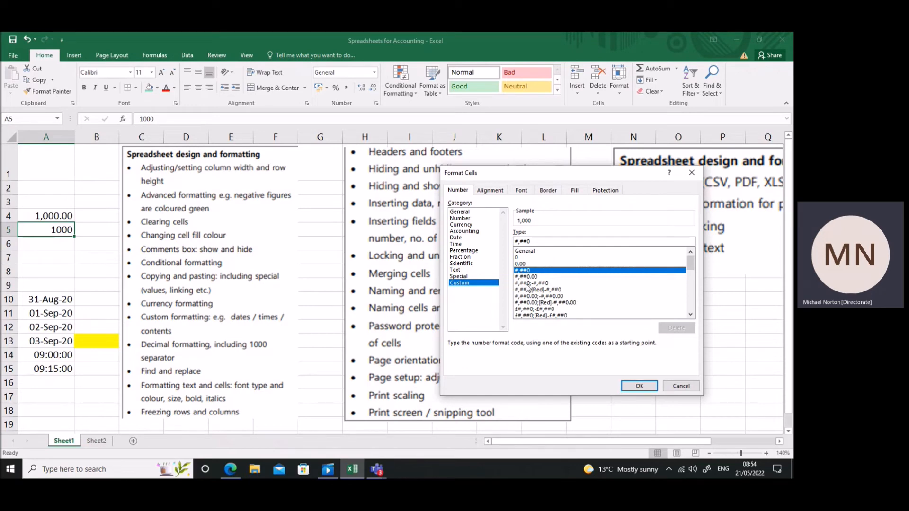
left_click(529, 277)
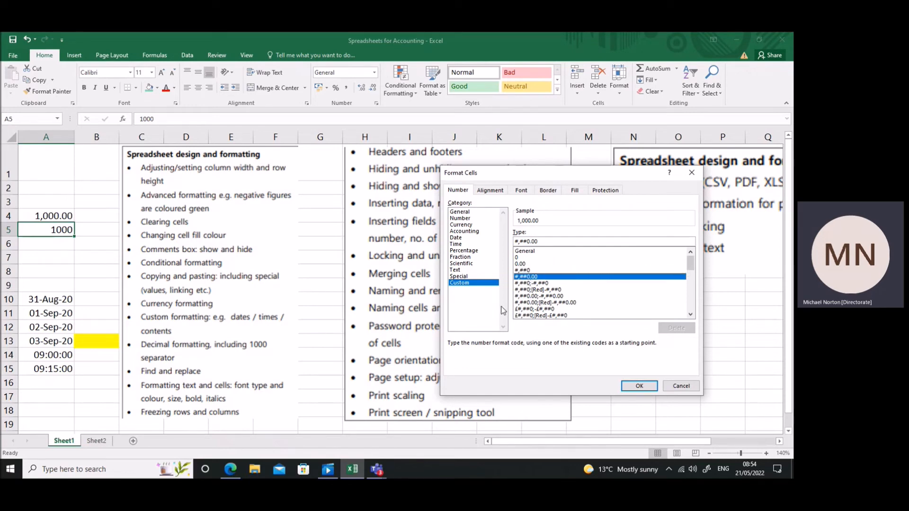
left_click(529, 270)
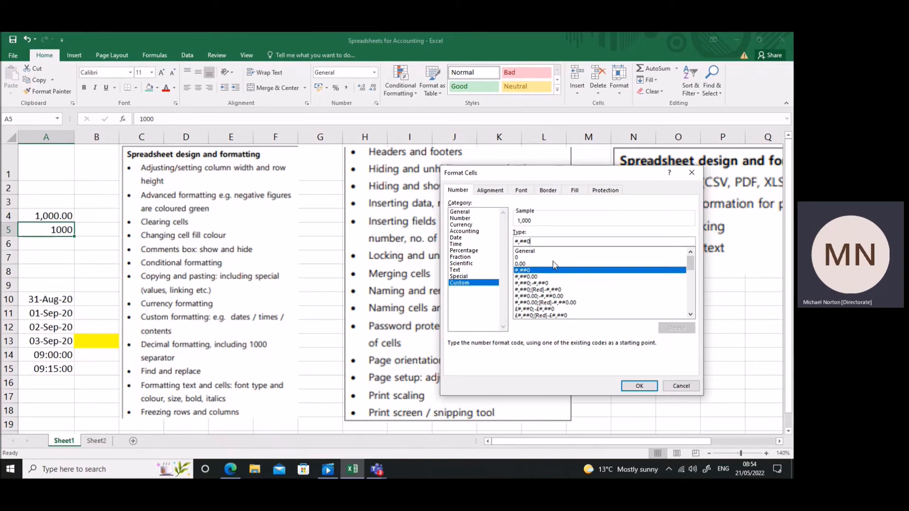
type(",00")
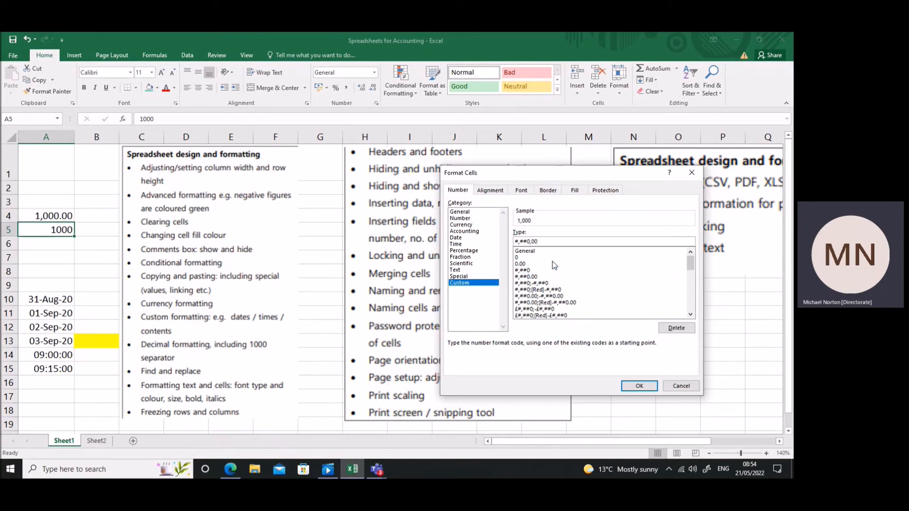
key("Return")
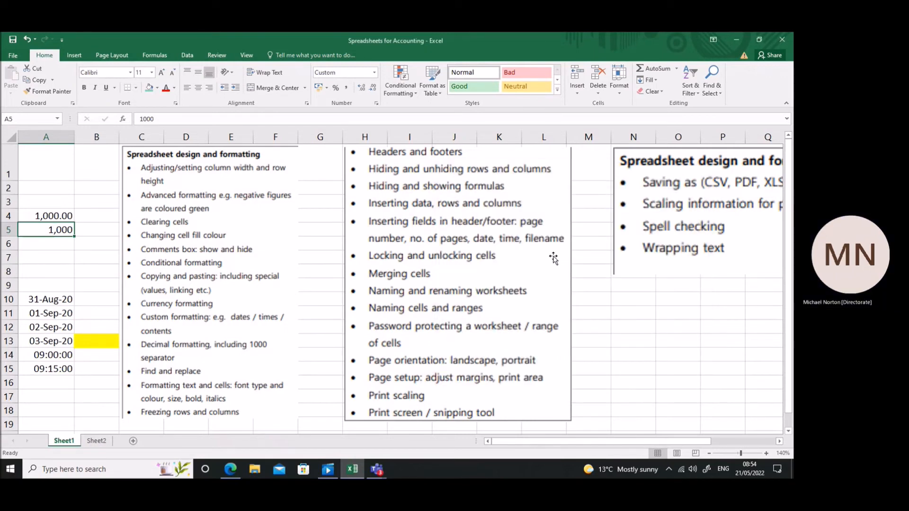
Apply the custom number format ###,0 to cell A5.
right_click(56, 229)
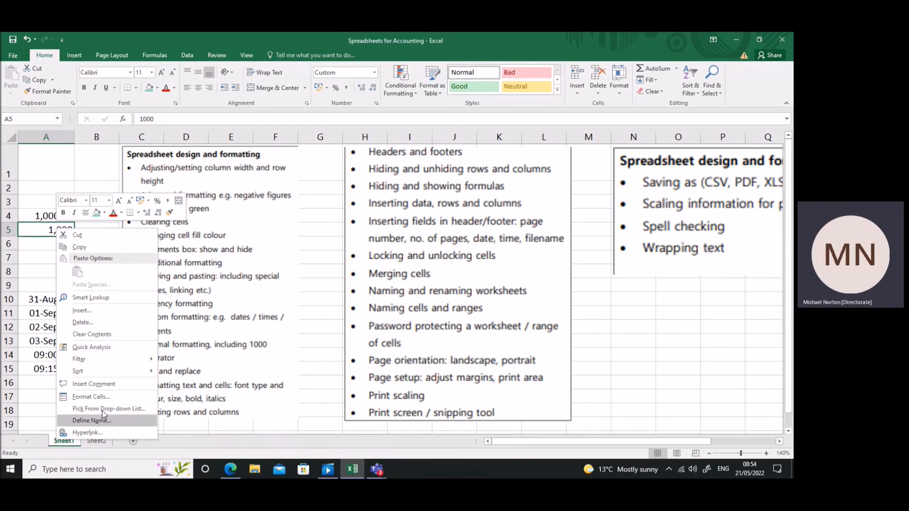
left_click(103, 398)
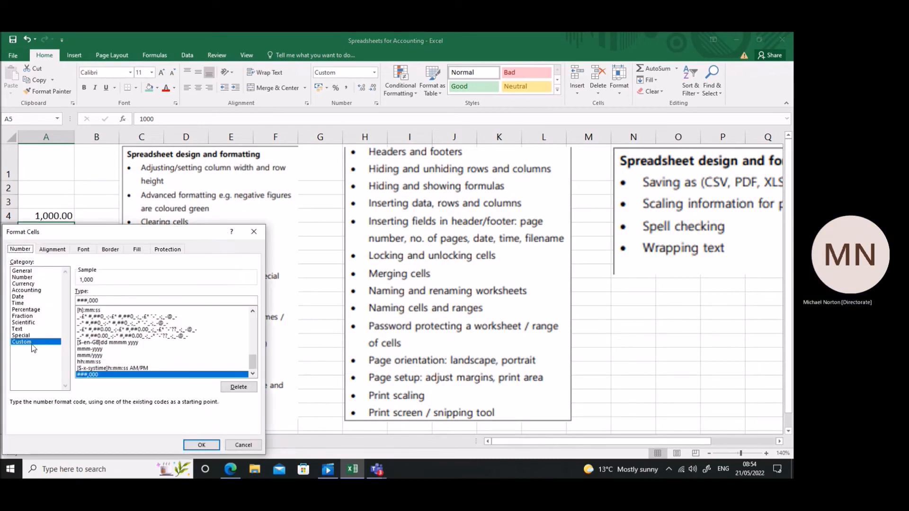
left_click(101, 300)
key("BackSpace")
key("BackSpace")
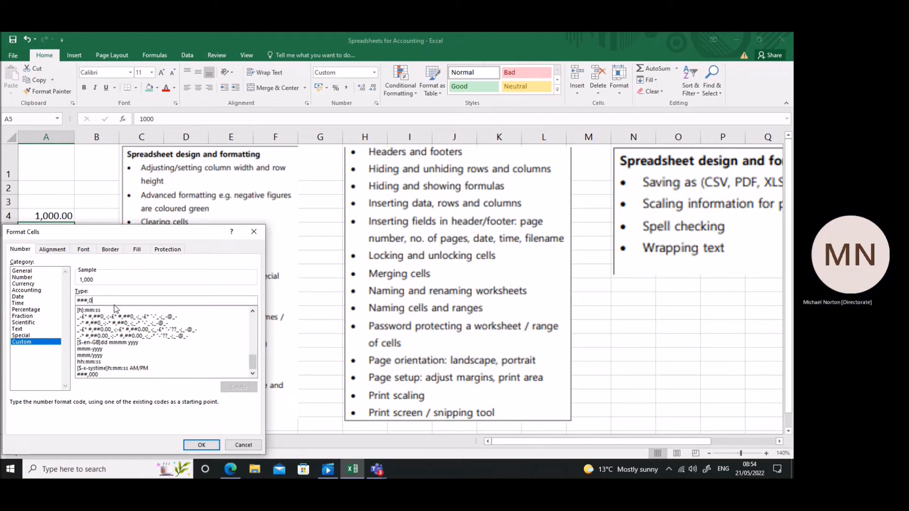
key("Return")
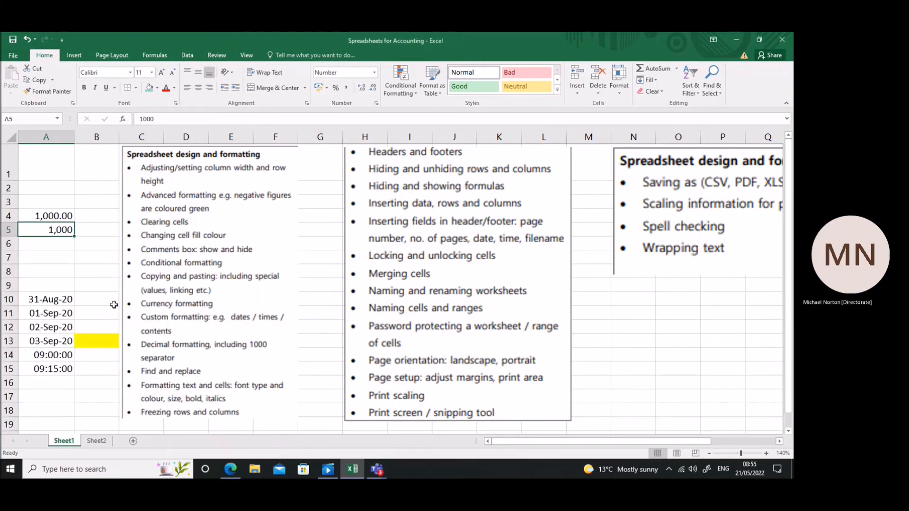
Apply the custom number format #,##0.00 to cell A5, extending the existing #,##0 code with two decimals.
right_click(62, 228)
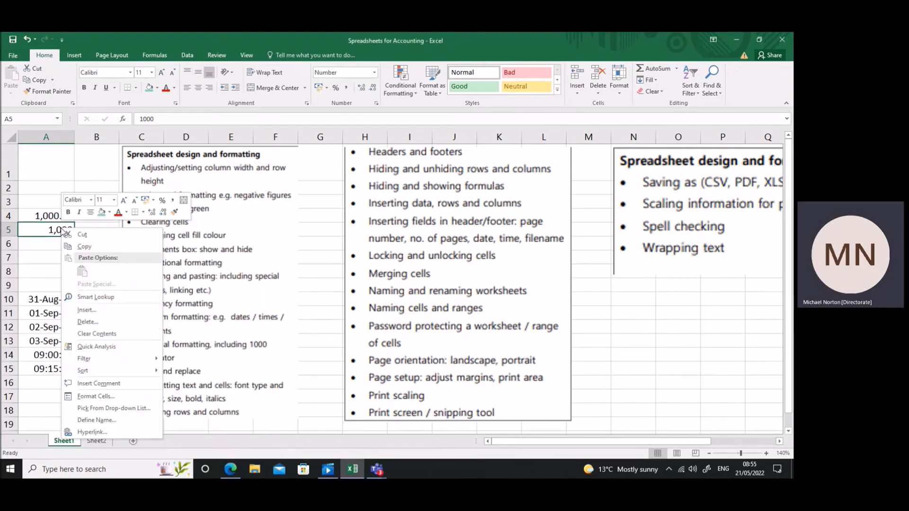
left_click(96, 403)
left_click(33, 341)
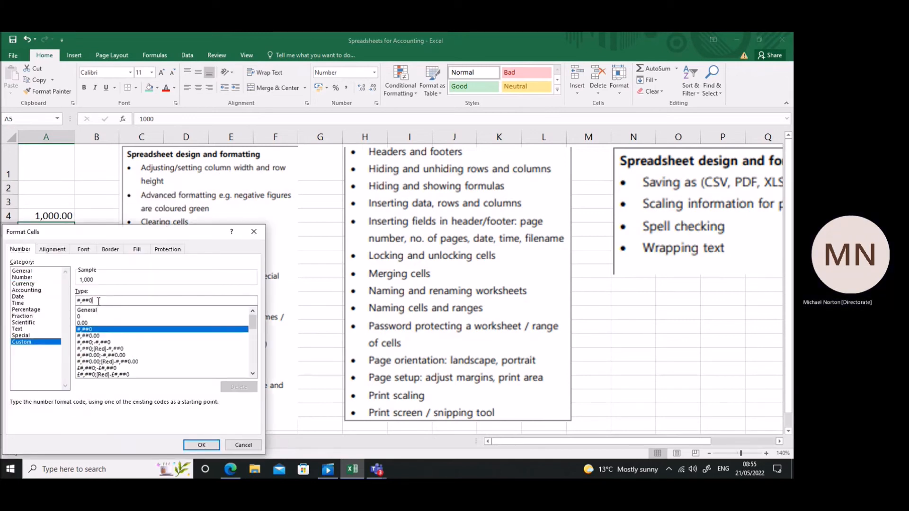
left_click(98, 301)
type(".00")
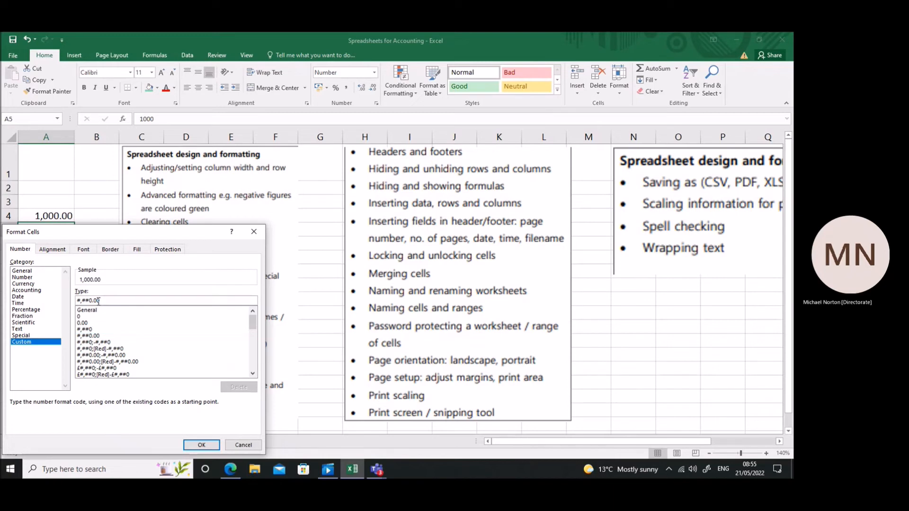
left_click(193, 447)
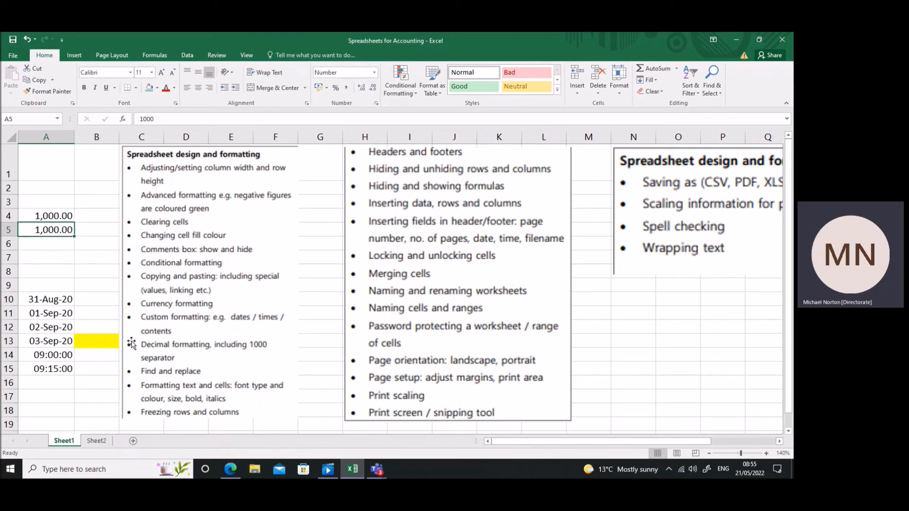
Move the yellow-filled marker cell from B13 to B15, beside the find and replace topic.
left_click(113, 342)
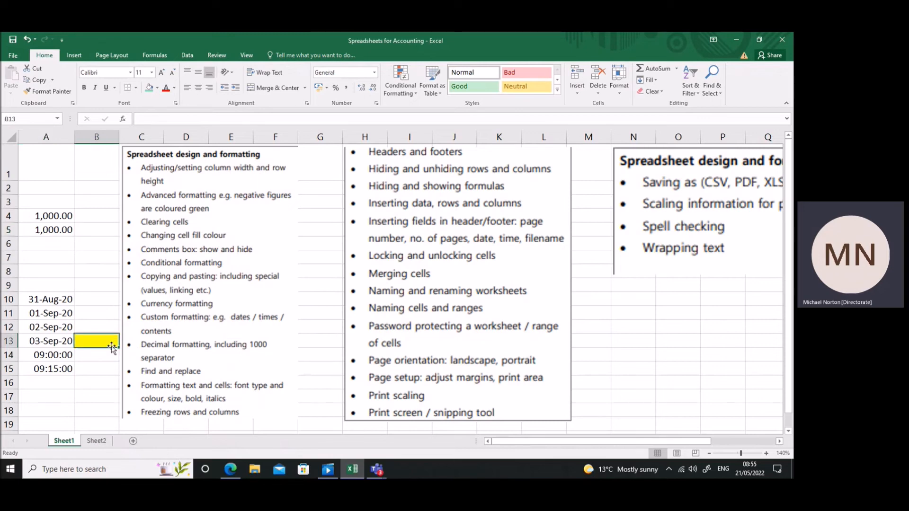
left_click_drag(110, 348, 111, 370)
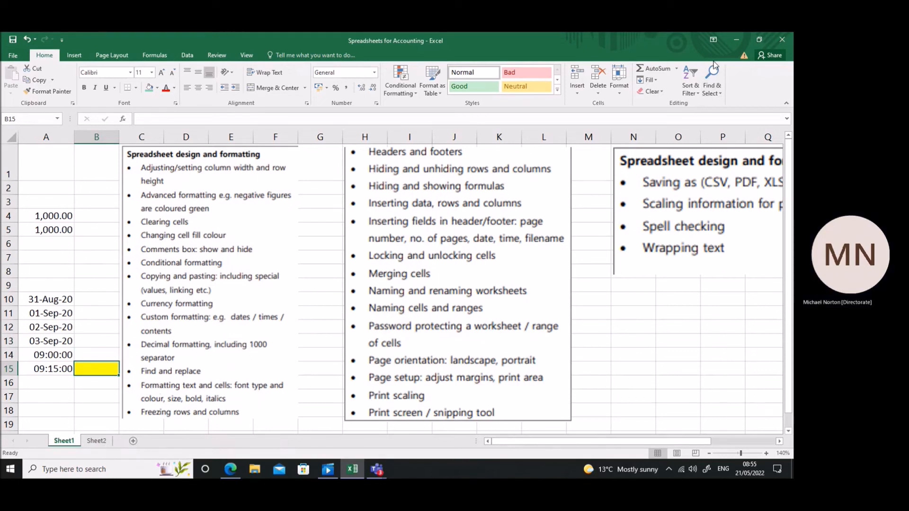
left_click(74, 56)
left_click(112, 56)
left_click(144, 56)
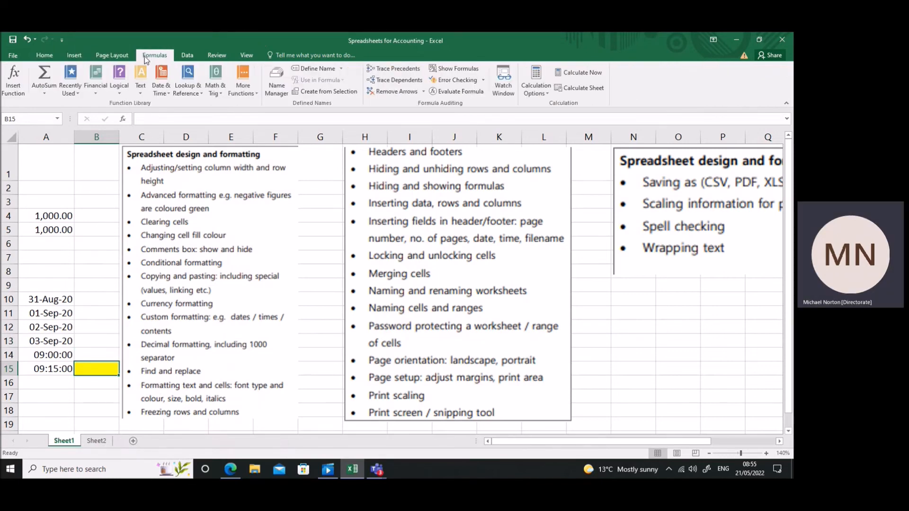
left_click(45, 55)
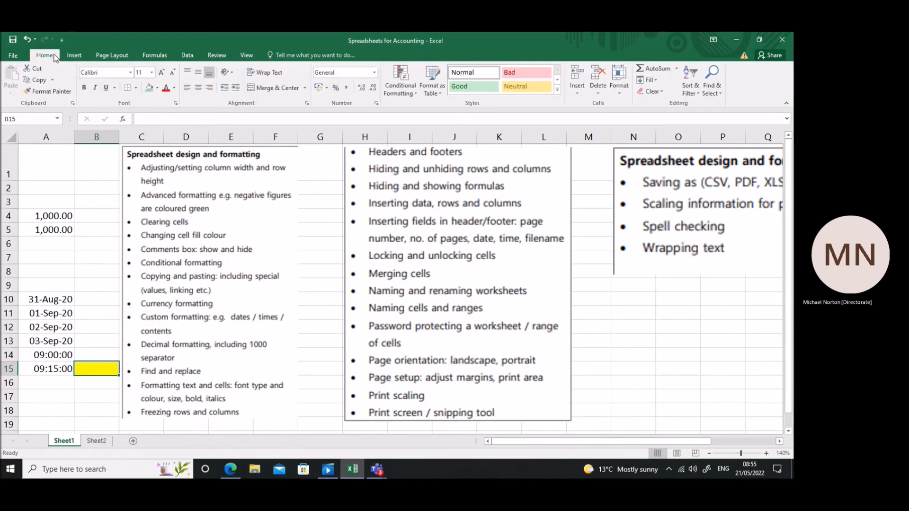
Replace all occurrences of 1000 in the sheet with 1100 using Find and Replace, and close the dialog.
left_click(717, 82)
left_click(721, 105)
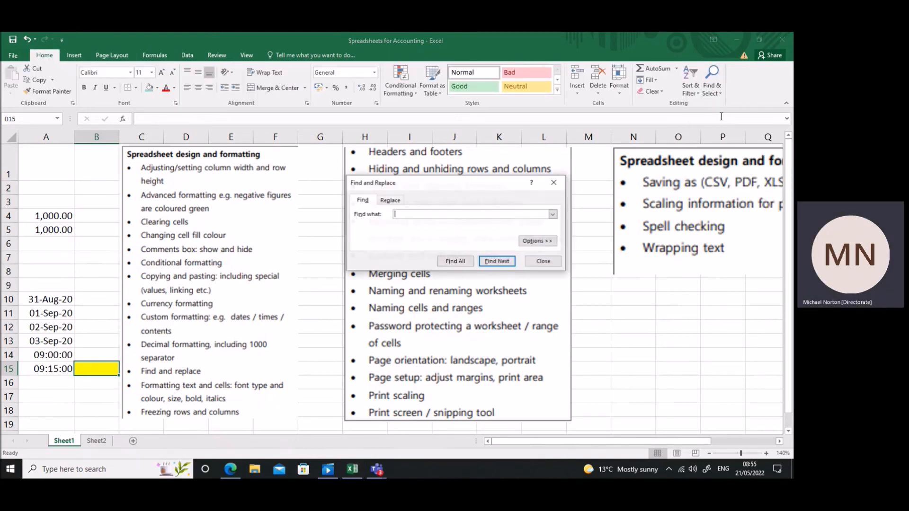
type("1000")
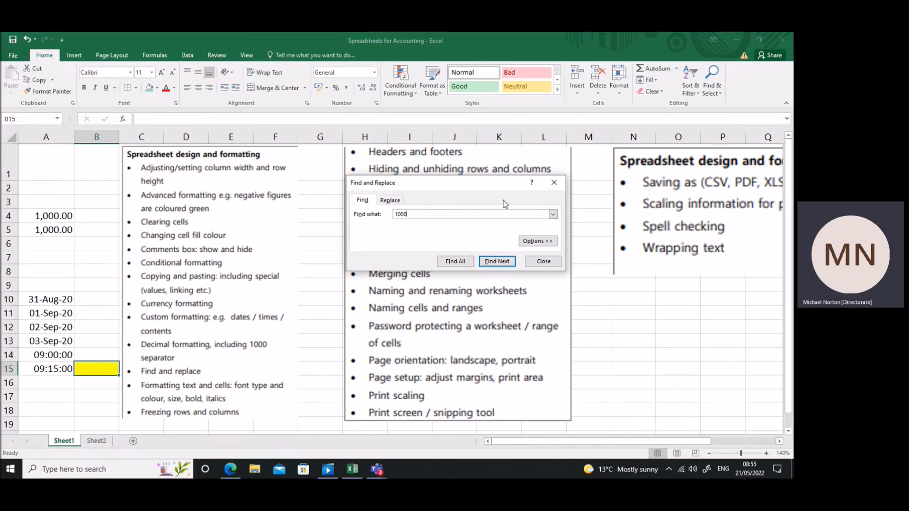
left_click(390, 200)
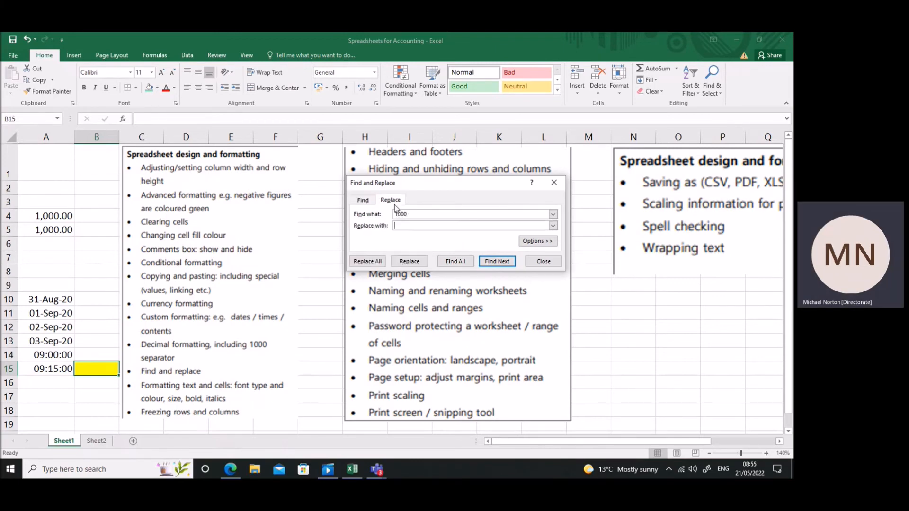
left_click(397, 226)
type("1000")
key("BackSpace")
key("BackSpace")
type("1")
left_click(377, 262)
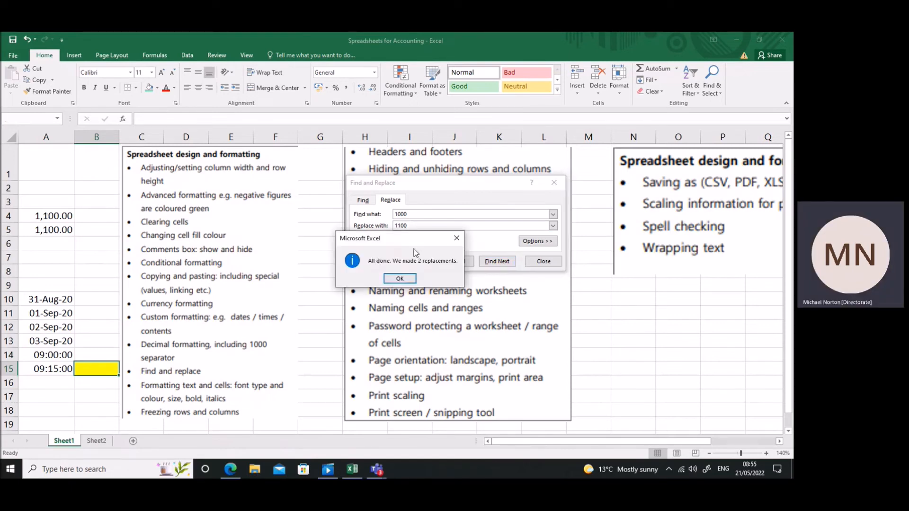
left_click(400, 279)
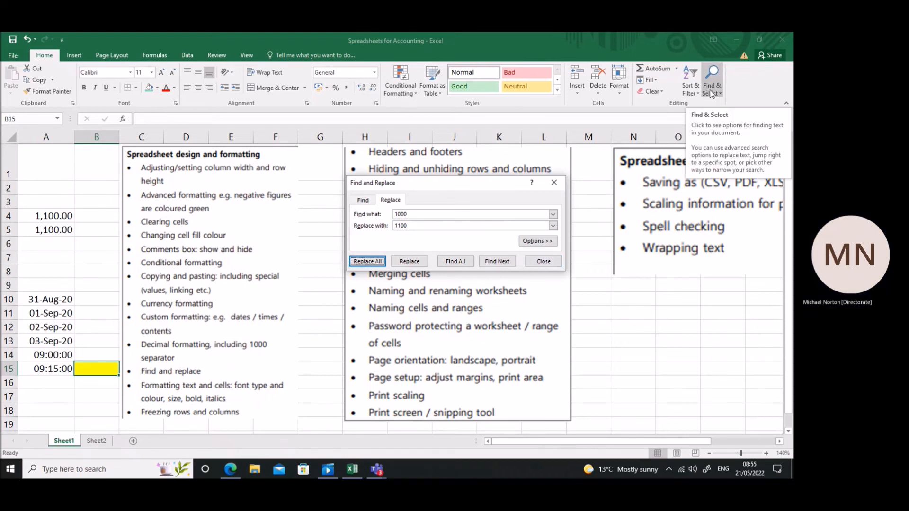
left_click(543, 262)
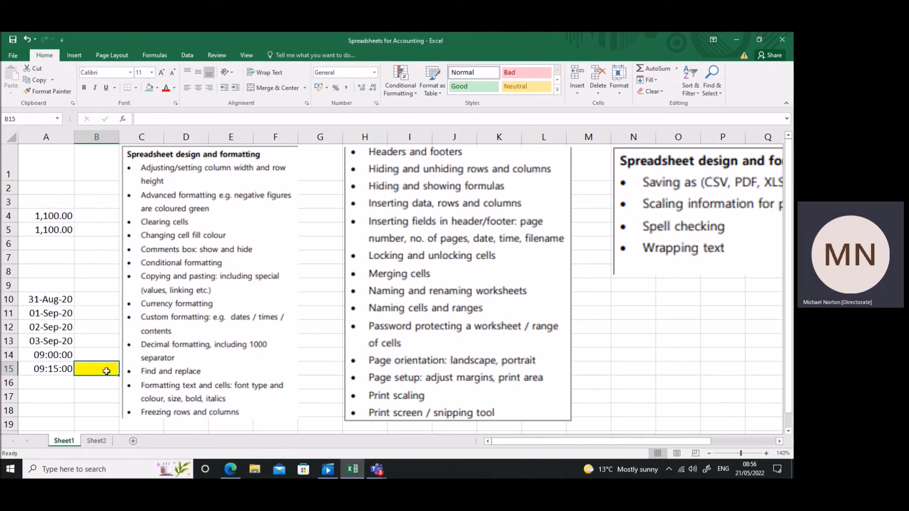
Move the yellow marker cell from B15 to B16, and enter a person's full name in cell A2.
left_click_drag(104, 377, 106, 386)
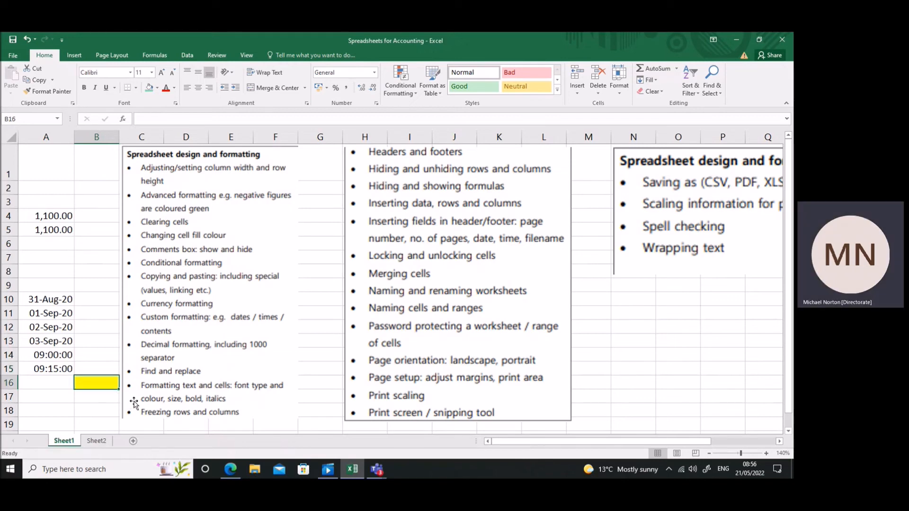
left_click(50, 189)
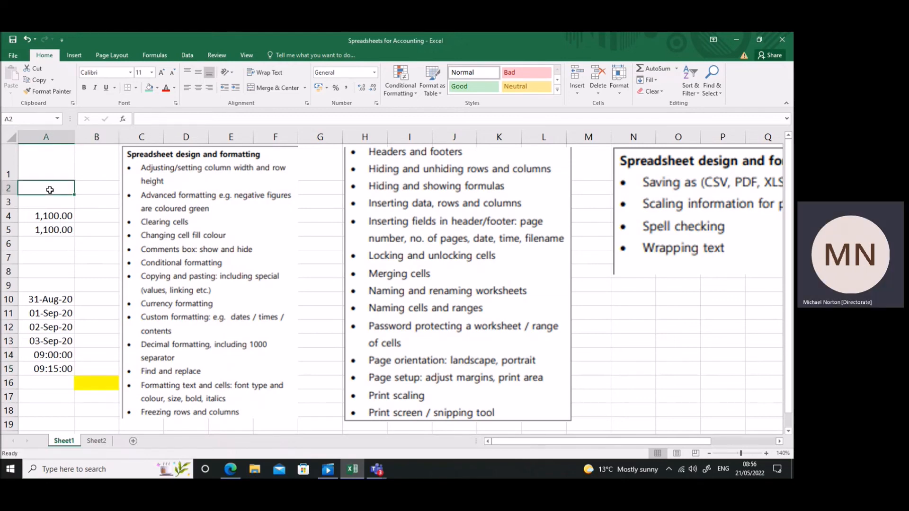
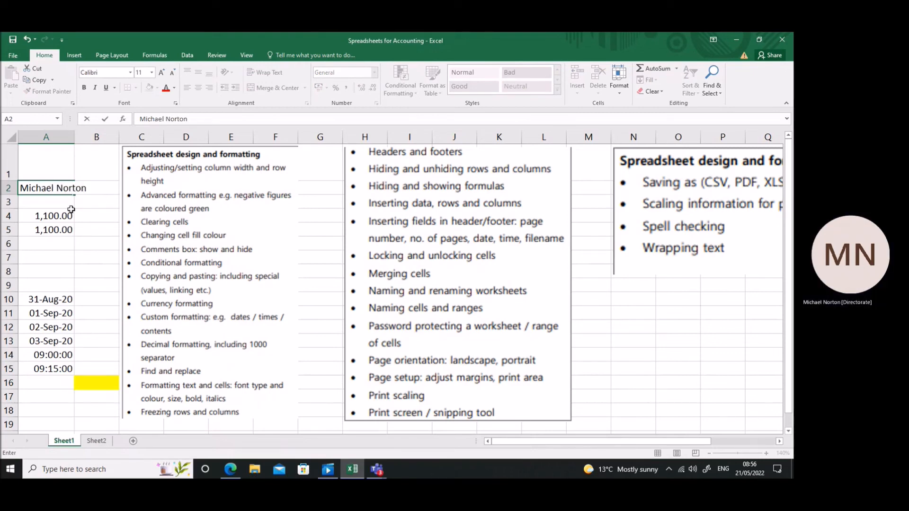
key("Return")
Make the name in cell A2 bold and italic.
left_click(63, 189)
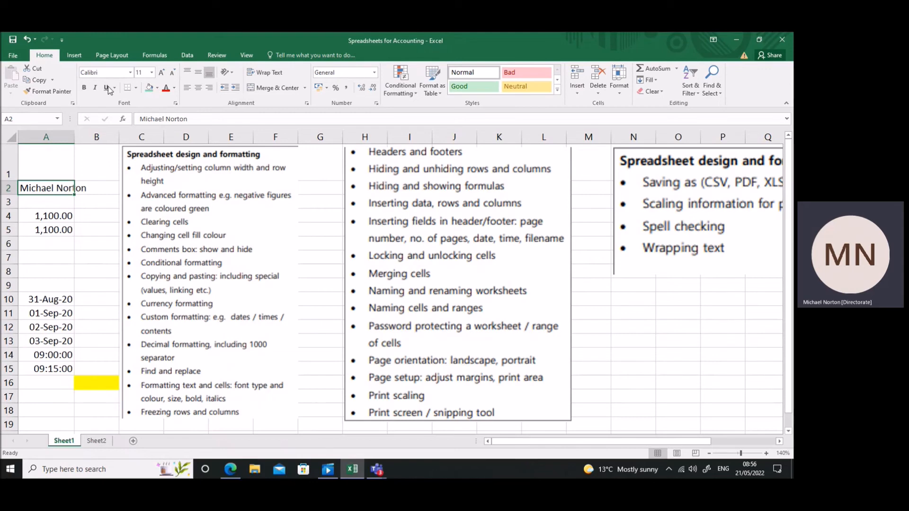
right_click(50, 190)
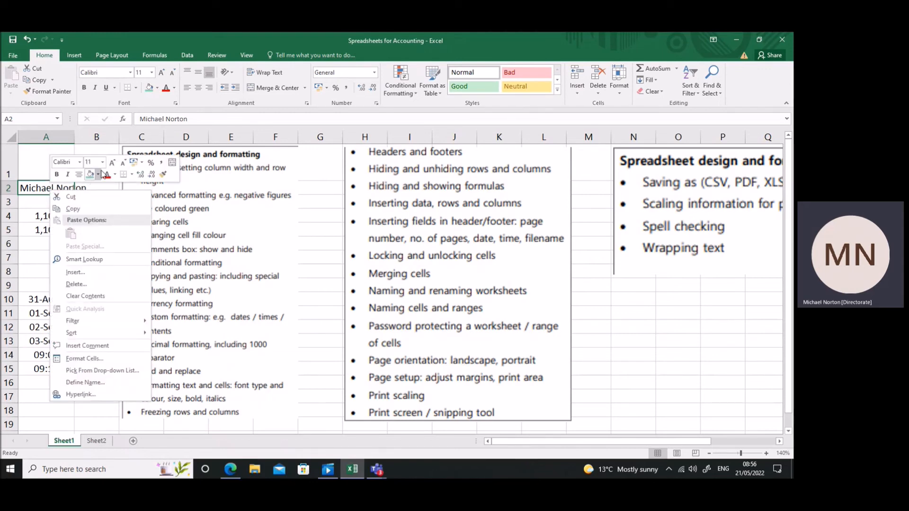
left_click(40, 204)
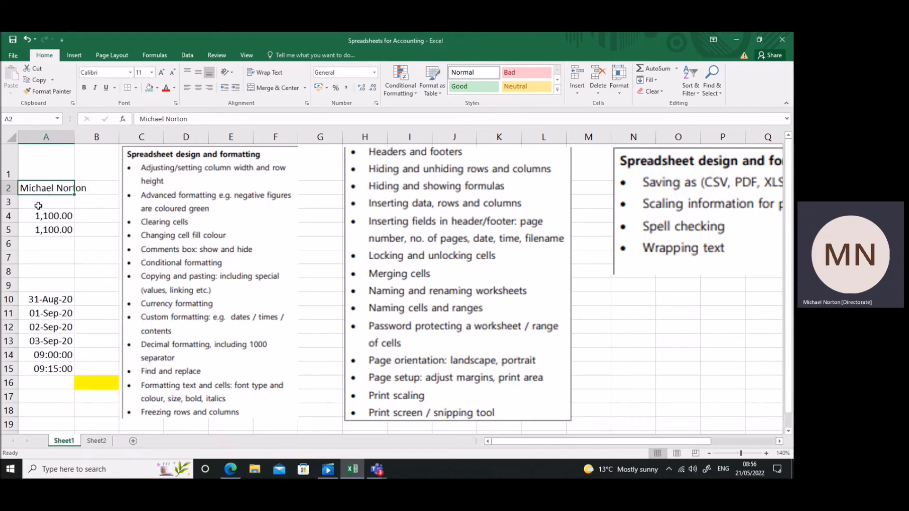
right_click(43, 187)
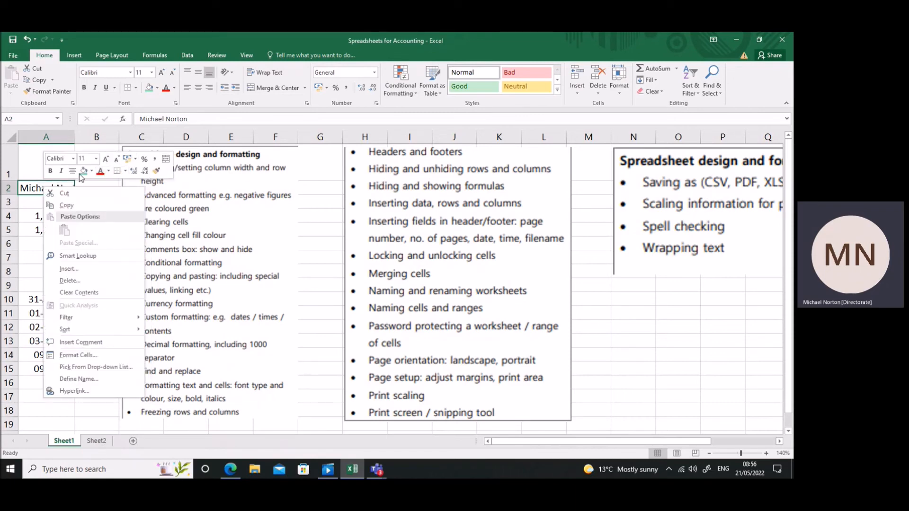
left_click(50, 172)
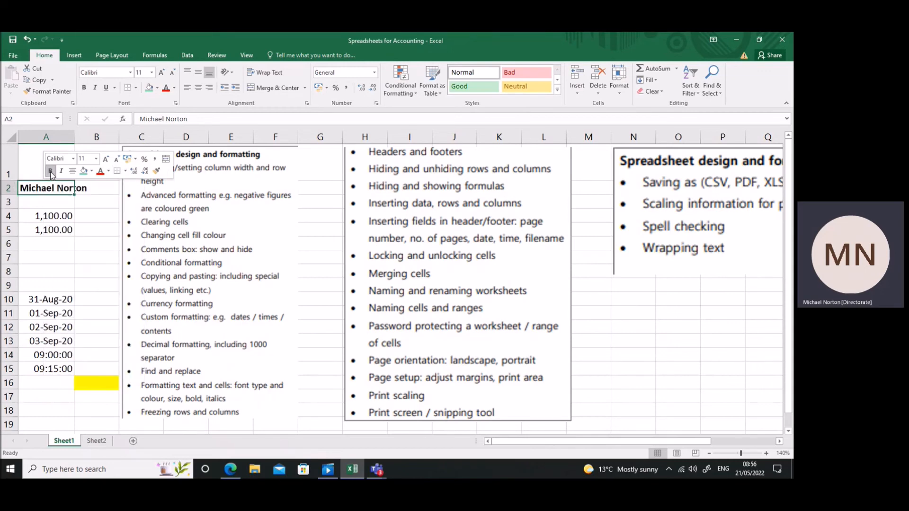
left_click(61, 171)
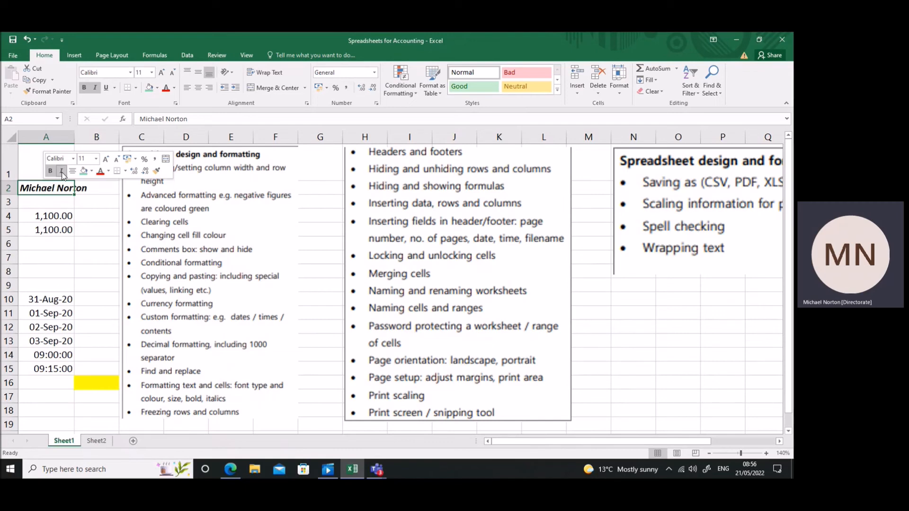
Set the font of the name in cell A2 to Arial, size 20, in red.
left_click(73, 159)
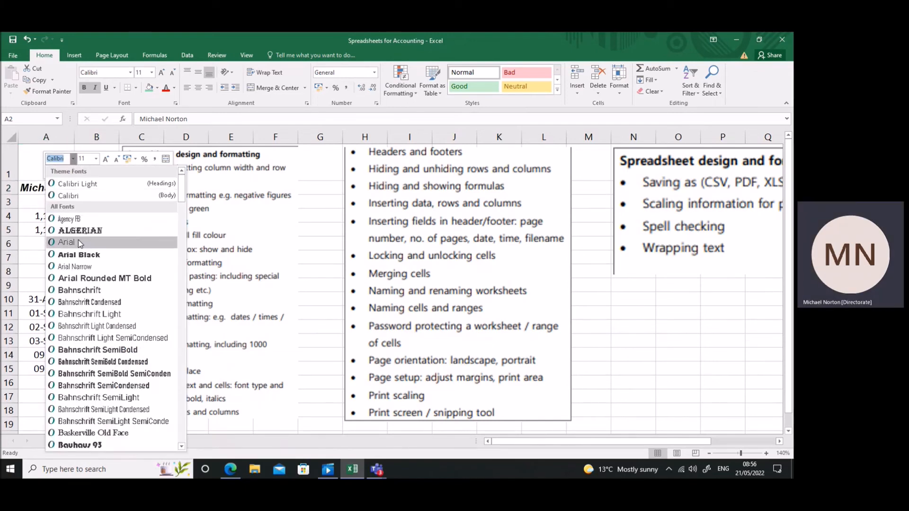
left_click(67, 243)
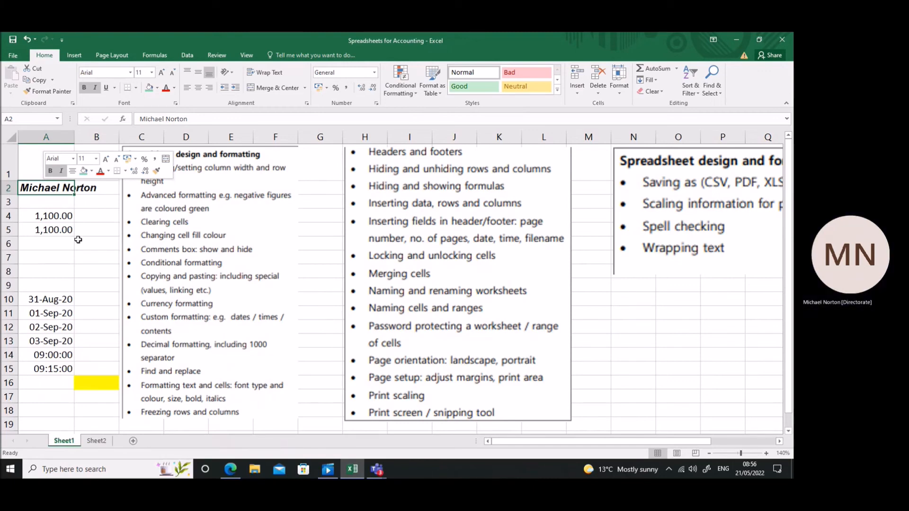
left_click(100, 172)
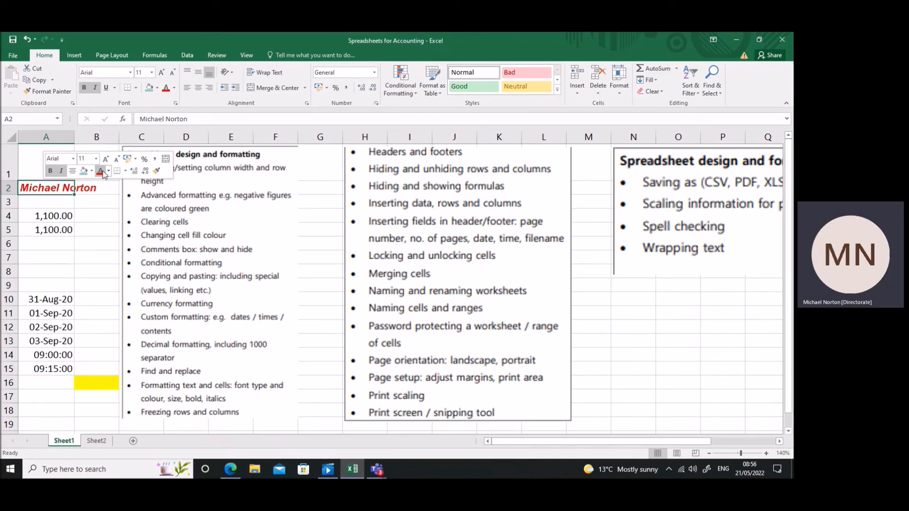
left_click(96, 159)
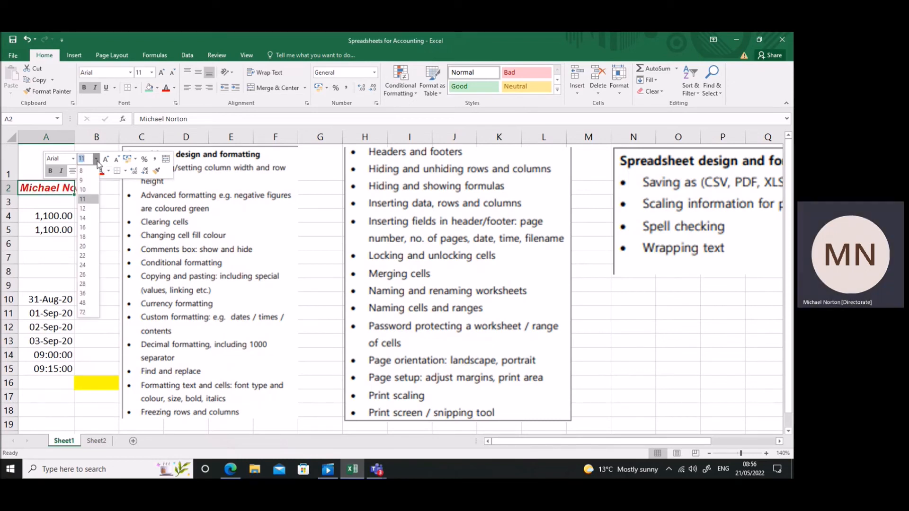
left_click(85, 246)
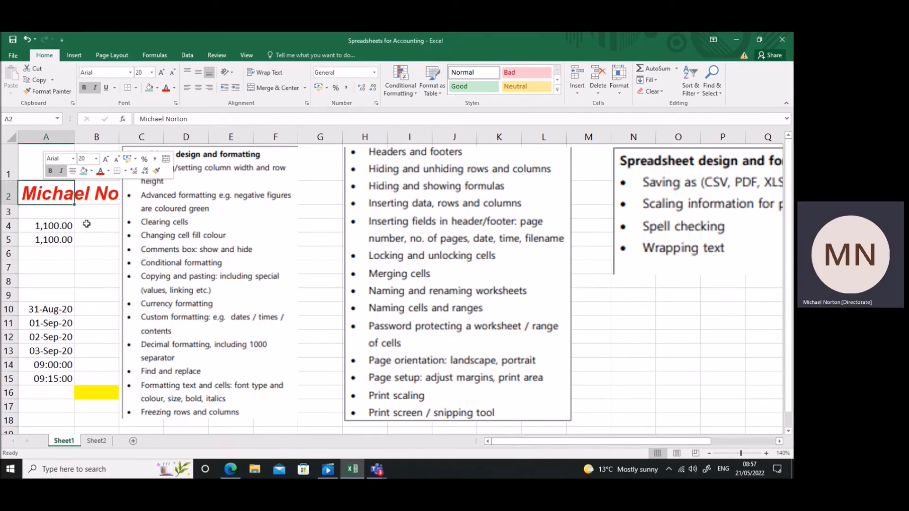
left_click(95, 238)
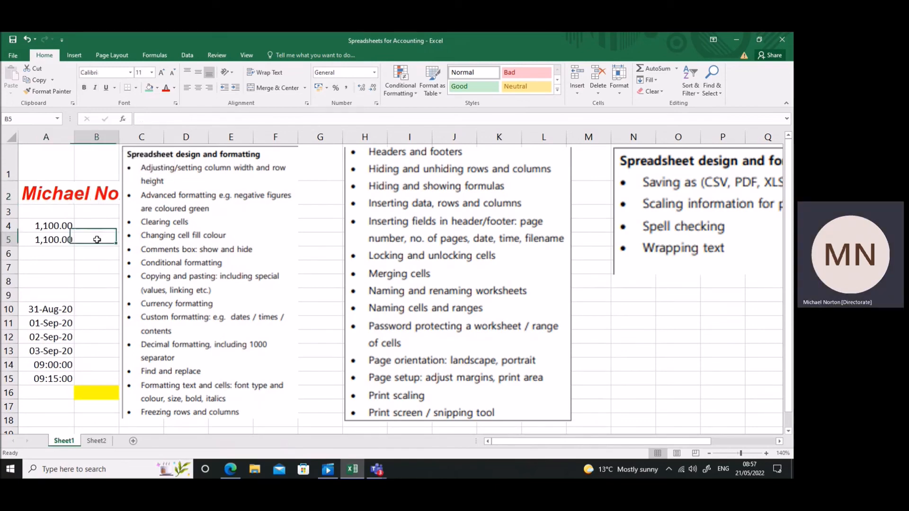
right_click(42, 191)
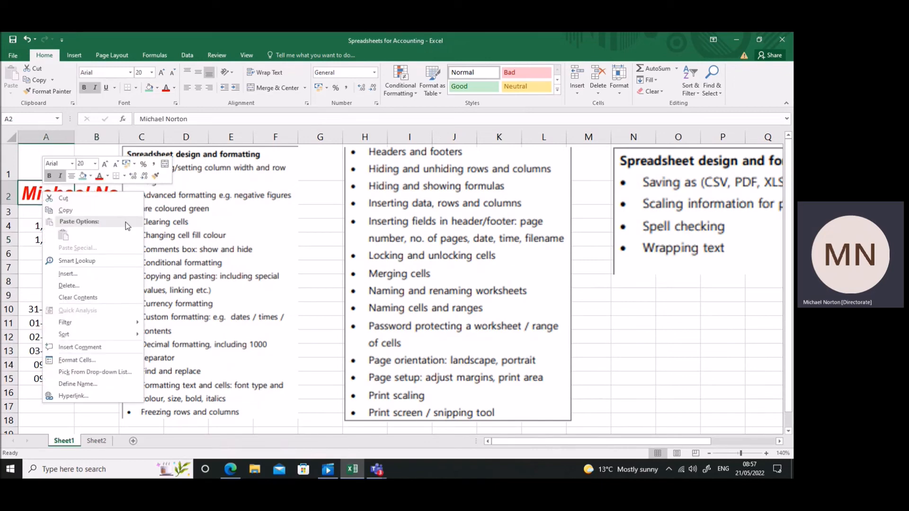
key("Escape")
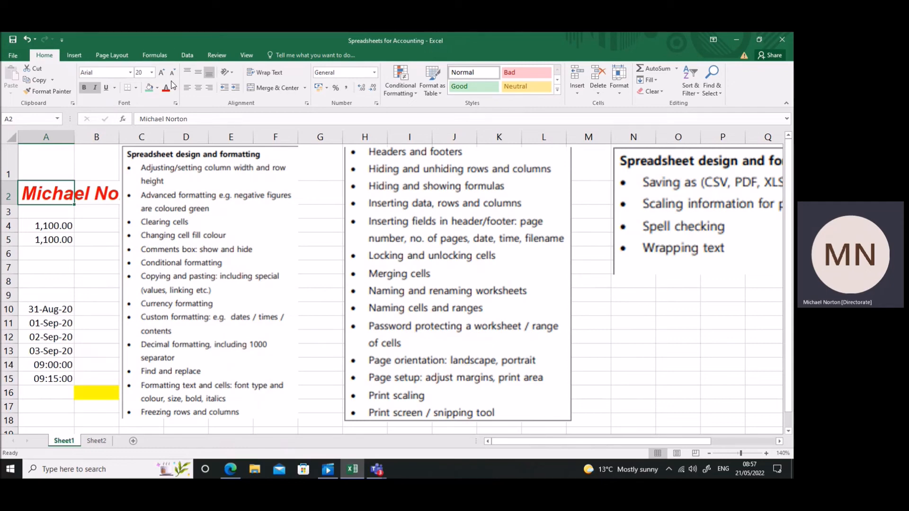
Reset the name in cell A2 to plain Calibri, size 11, with black text and no bold or italics.
left_click(95, 89)
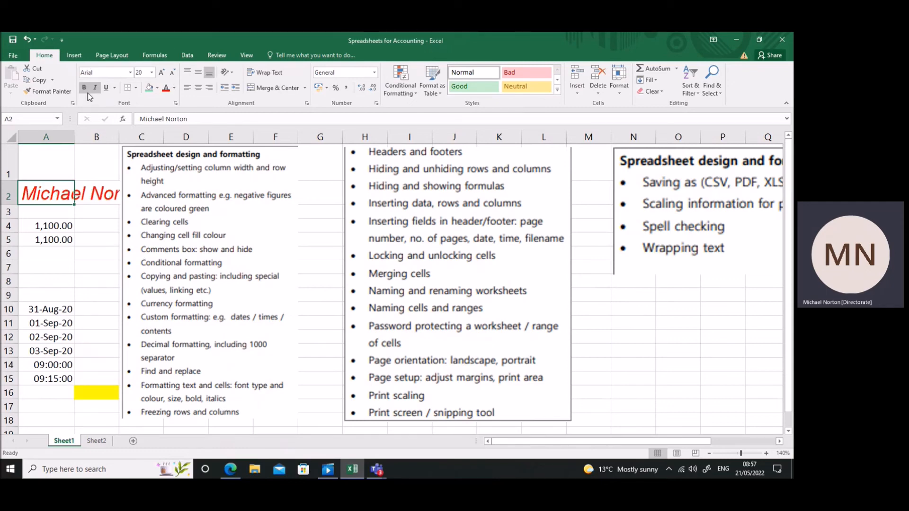
left_click(96, 90)
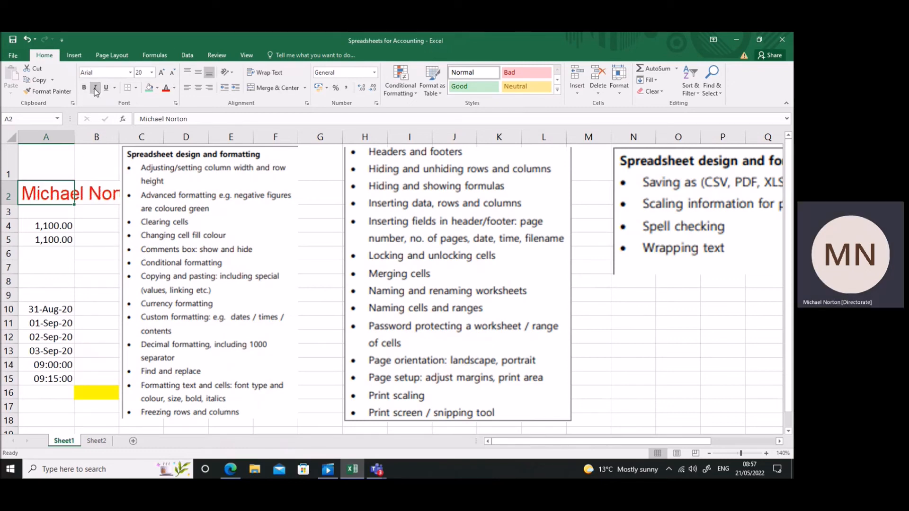
left_click(174, 88)
left_click(166, 105)
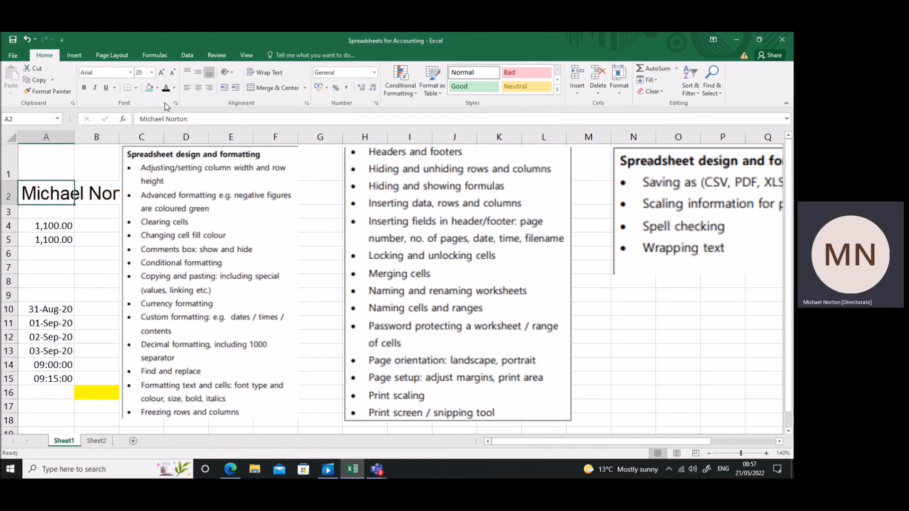
left_click(129, 72)
left_click(116, 107)
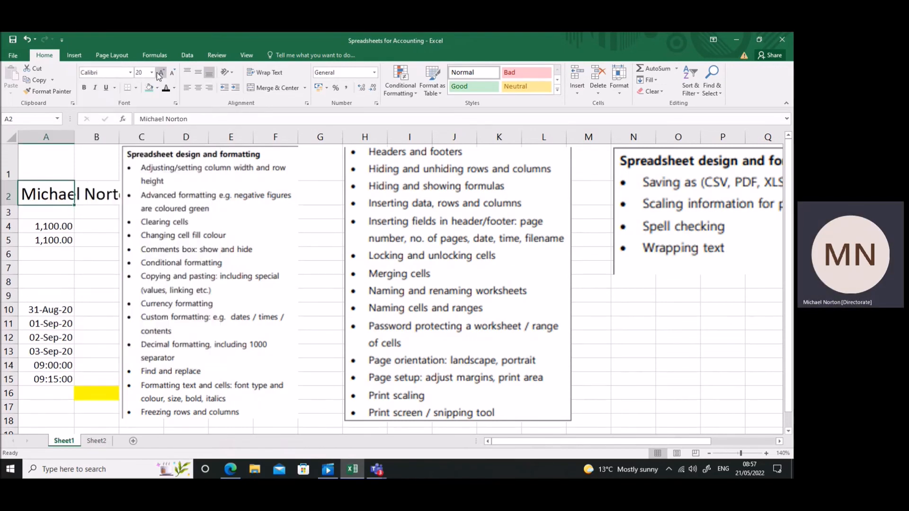
left_click(152, 73)
left_click(138, 111)
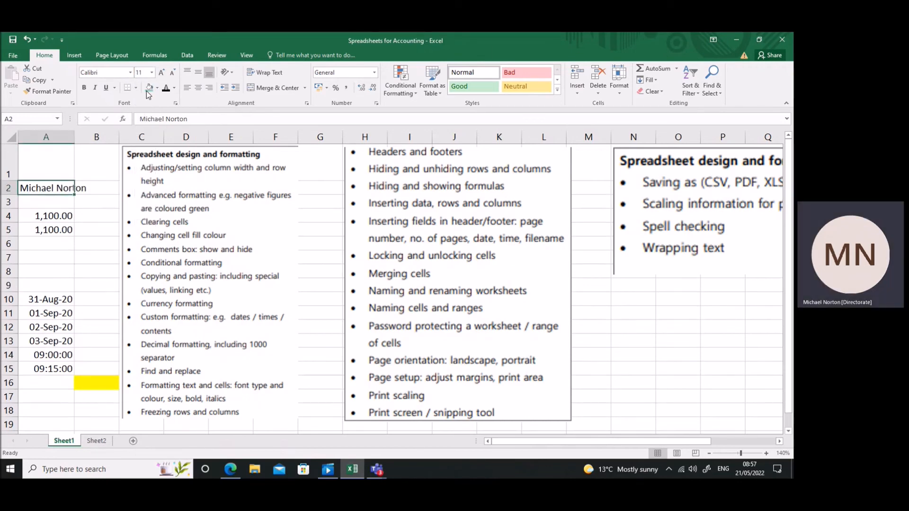
Set the name in cell A2 to Arial, size 20, with a yellow font colour.
left_click(152, 72)
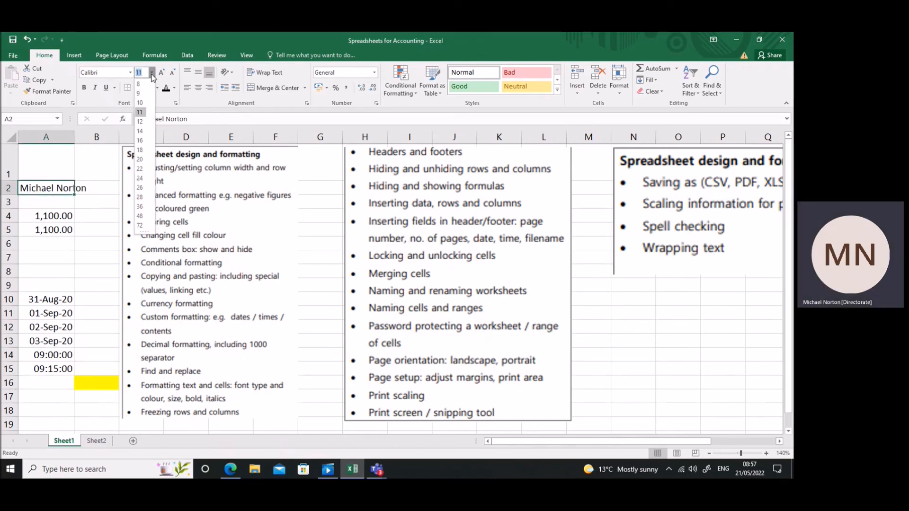
left_click(140, 159)
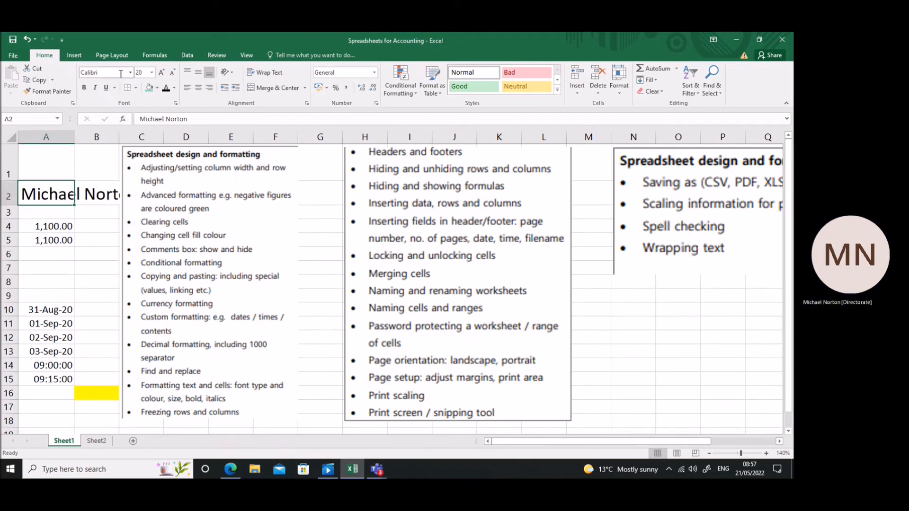
left_click(131, 73)
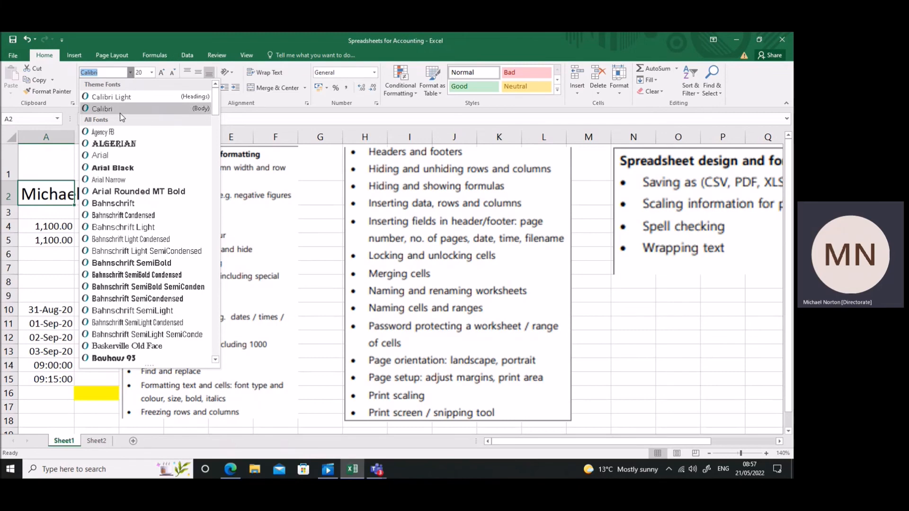
left_click(112, 155)
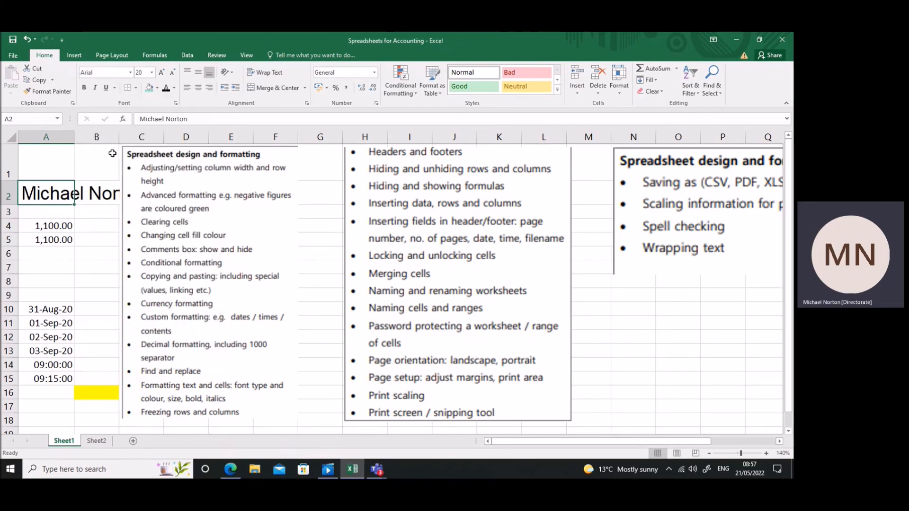
left_click(157, 88)
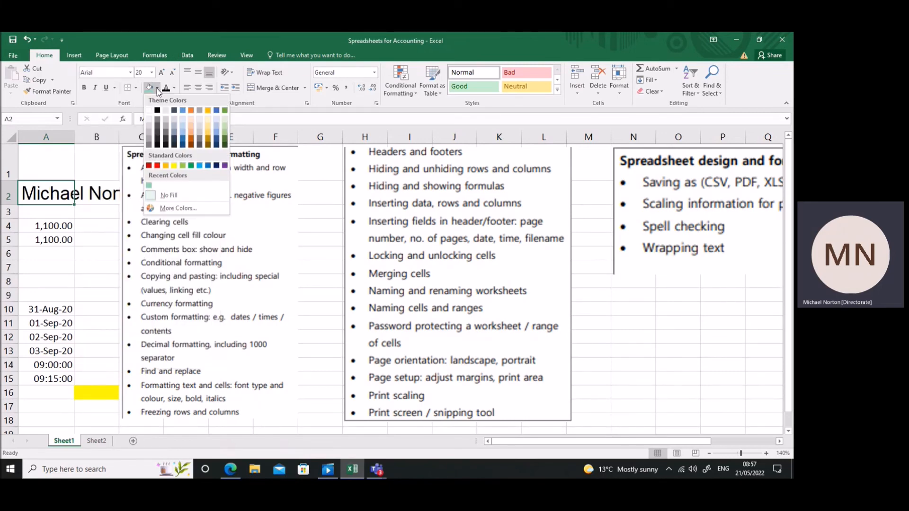
left_click(174, 88)
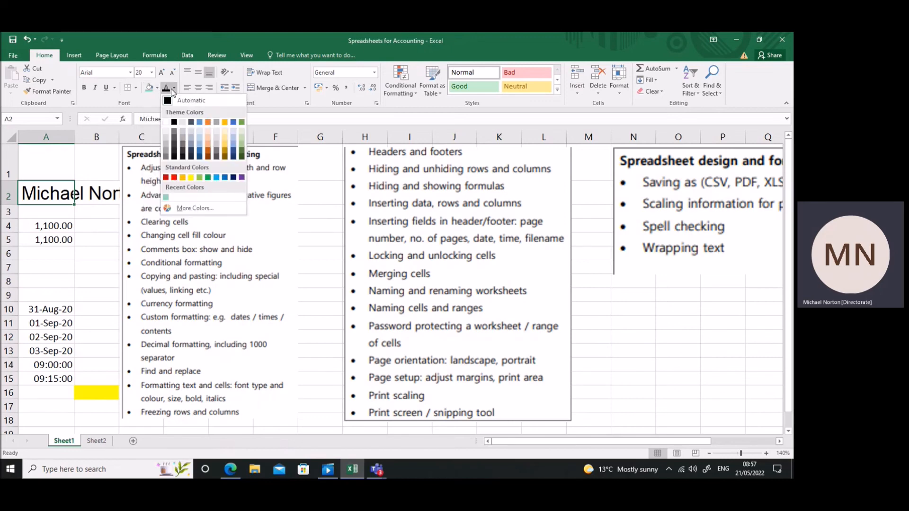
left_click(193, 177)
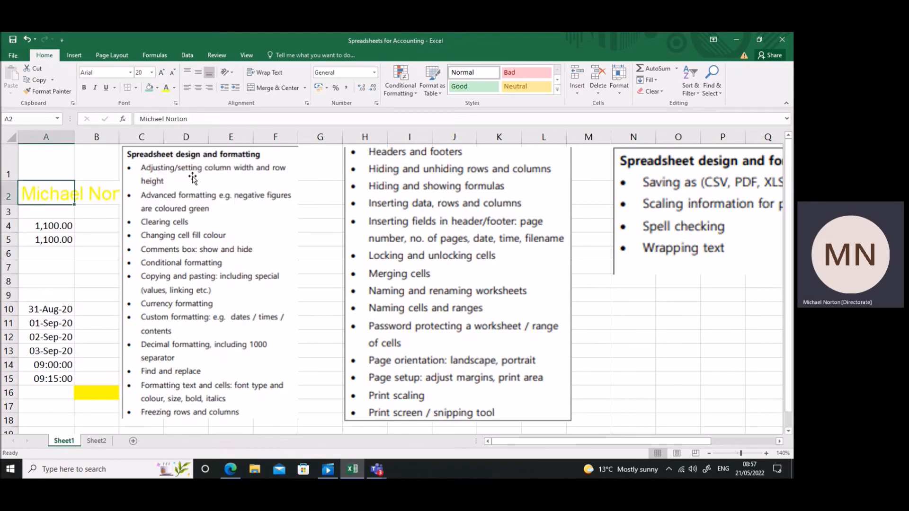
Make the name in cell A2 bold and italic, and give it a double underline.
left_click(85, 89)
left_click(96, 89)
left_click(107, 89)
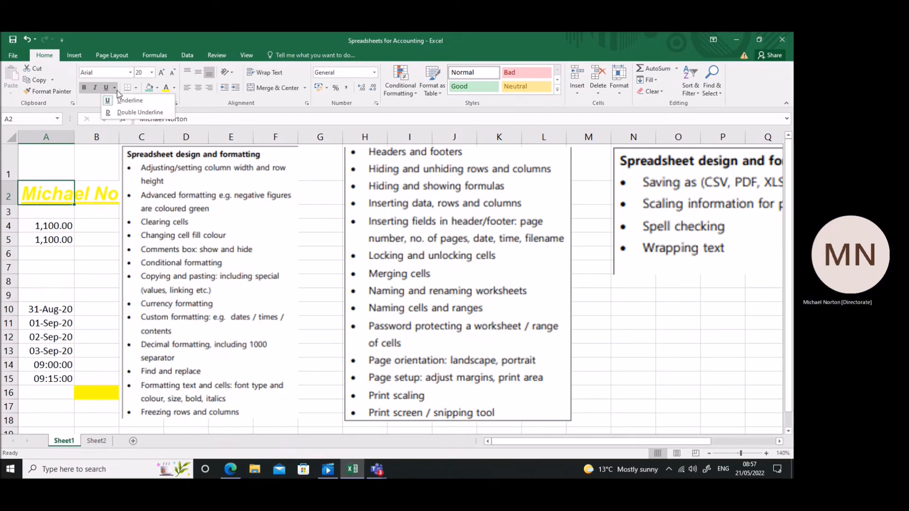
left_click(115, 90)
left_click(120, 116)
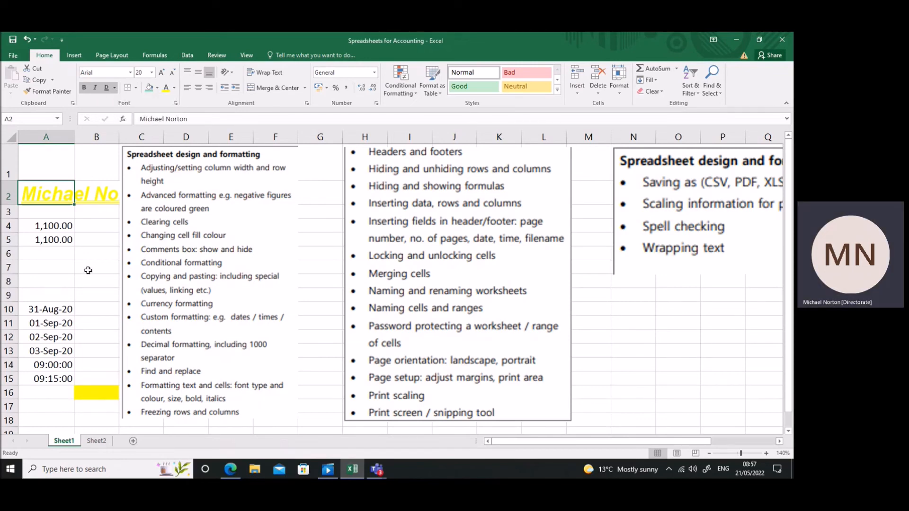
Move the yellow marker cell from B16 to B17, beside the freezing rows and columns topic.
left_click(61, 250)
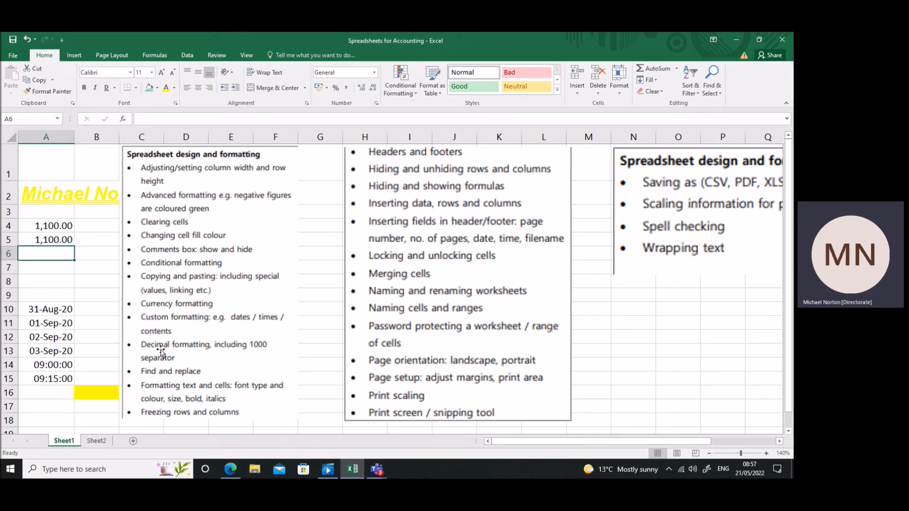
left_click(109, 393)
left_click_drag(109, 393, 107, 403)
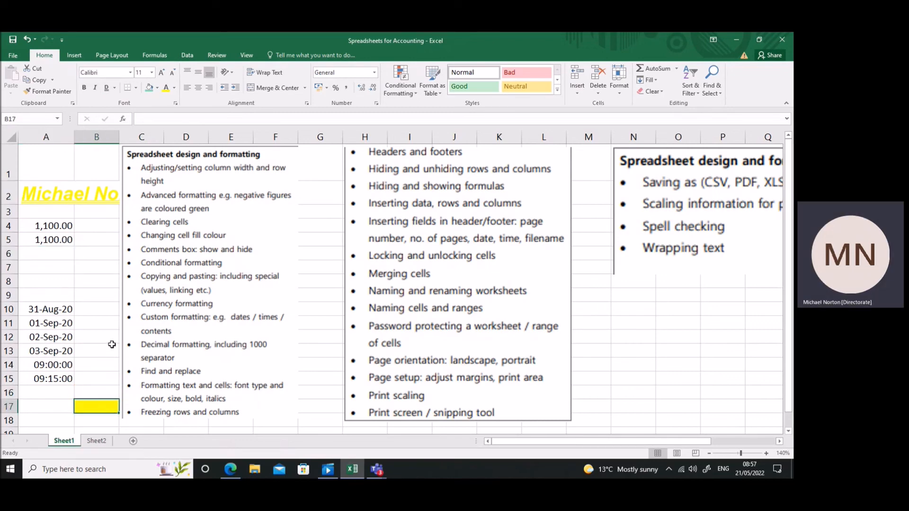
On Sheet2, fill the formulas in A2:A5 across to column K.
left_click(103, 441)
left_click(256, 192)
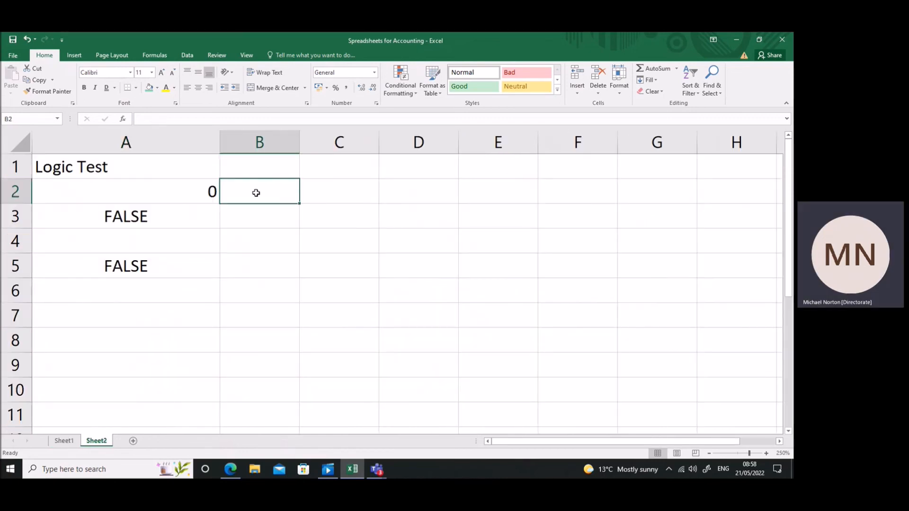
left_click_drag(187, 187, 628, 303)
left_click_drag(590, 439, 512, 428)
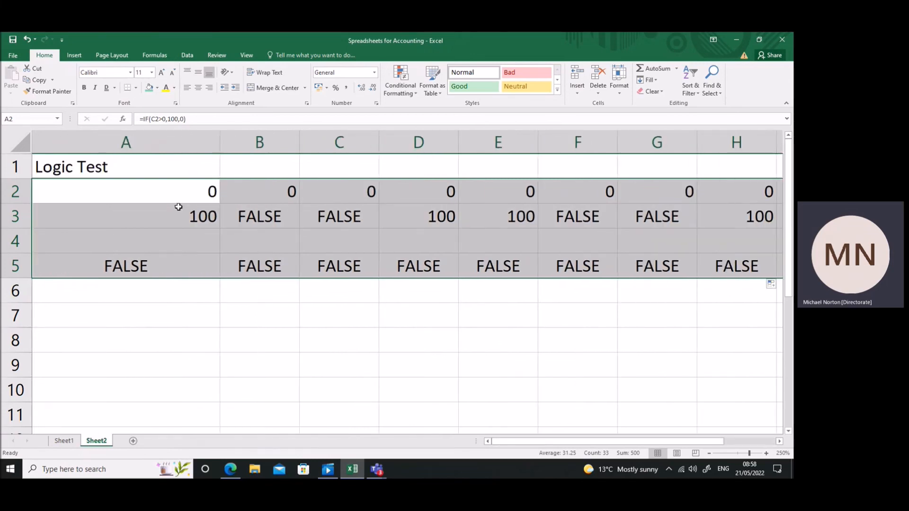
Enter 1 in cell B1 and fill it across row 1 to column K.
left_click(252, 167)
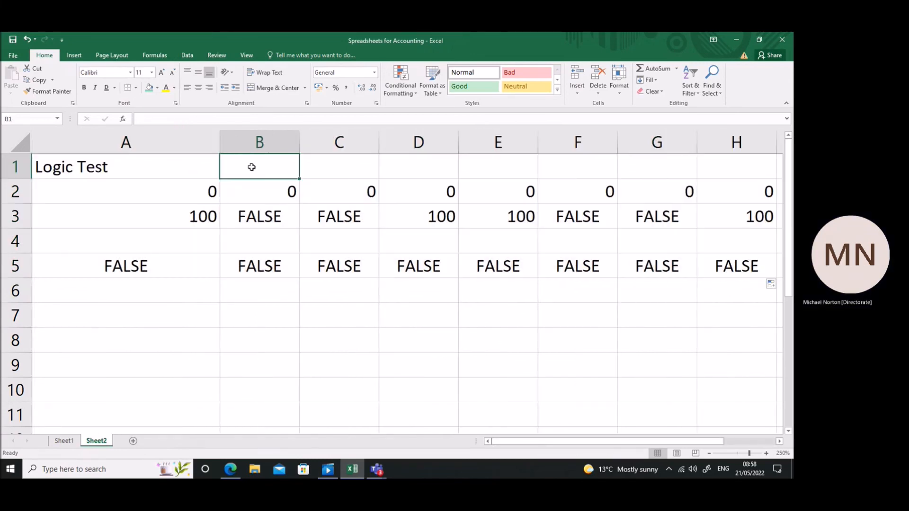
type("1")
left_click(270, 215)
left_click(294, 175)
left_click_drag(299, 179, 666, 179)
Copy the formulas in row 5, columns A to K, and paste them down the rows from row 6.
left_click_drag(630, 266, 81, 468)
key("ctrl+c")
key("ctrl+v")
scroll(113, 360, "up", 17)
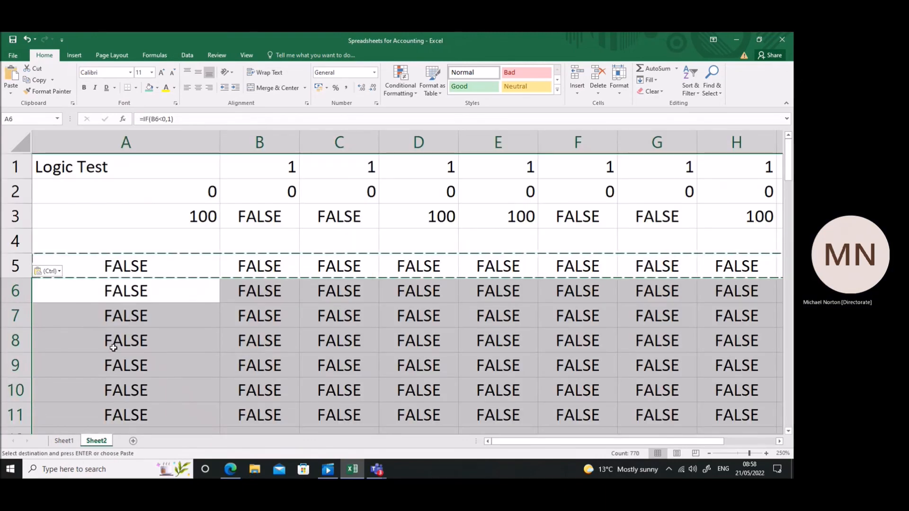
Freeze the panes at cell B2 so that row 1 and column A stay in view.
left_click(265, 344)
left_click_drag(516, 442, 636, 444)
scroll(579, 374, "down", 11)
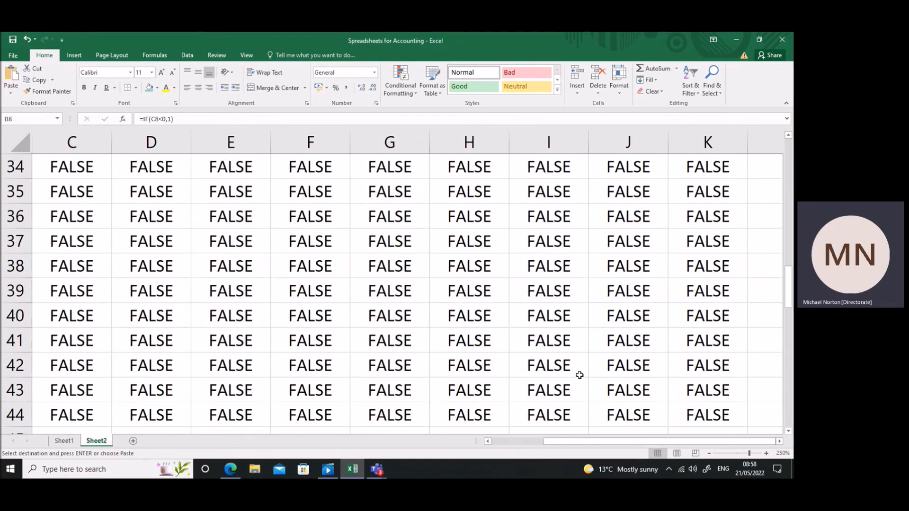
scroll(579, 375, "up", 11)
left_click_drag(588, 439, 536, 441)
left_click(257, 193)
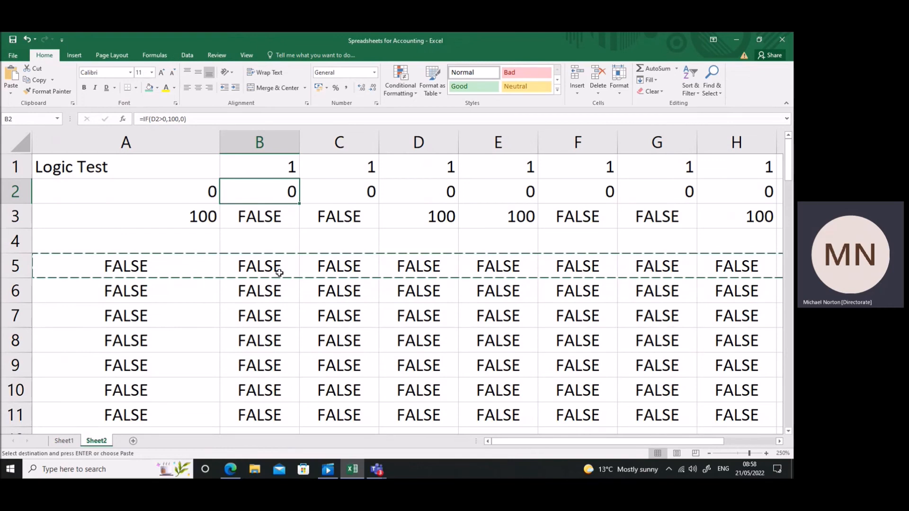
left_click(230, 229)
left_click(231, 195)
left_click(121, 57)
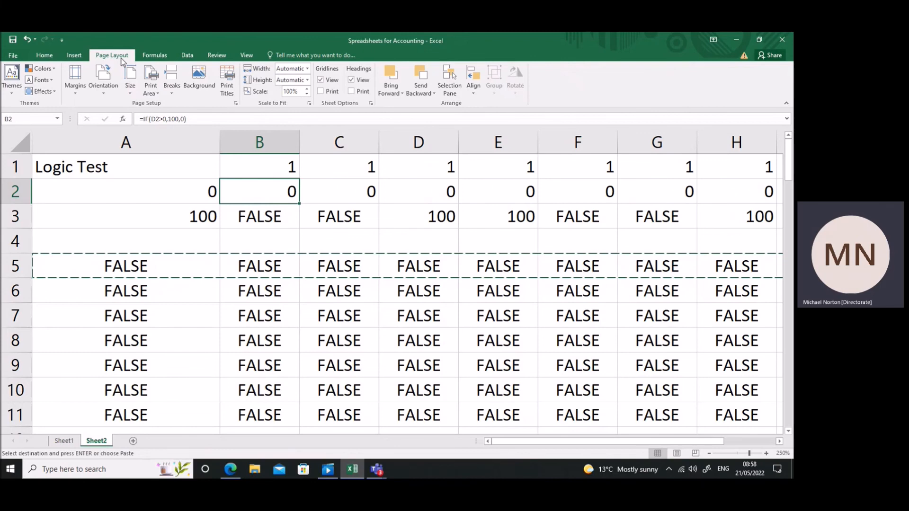
left_click(247, 56)
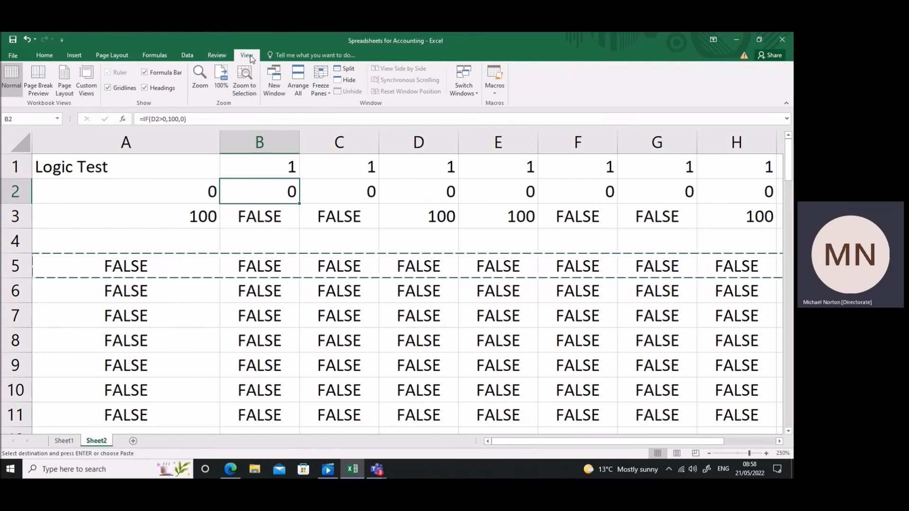
left_click(328, 94)
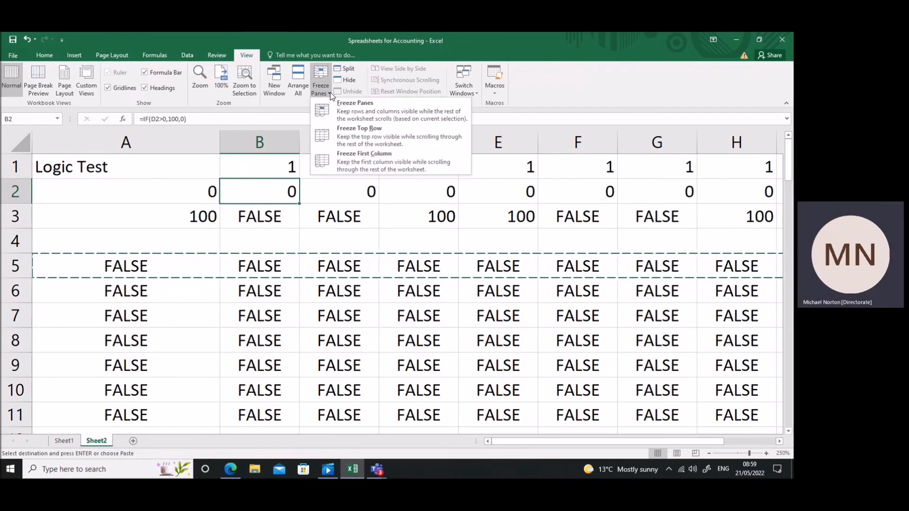
left_click(345, 112)
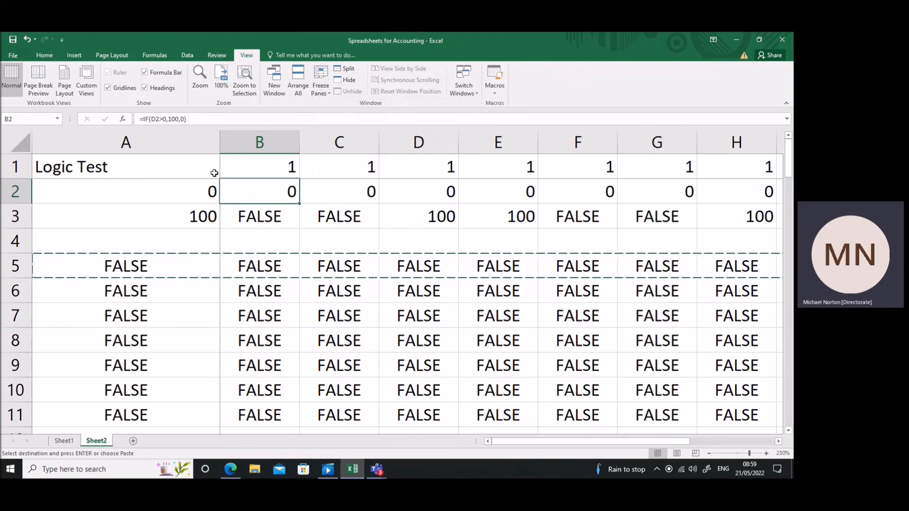
Move through the sheet across the columns and down the rows to check the frozen row and column, returning to cell A1.
left_click(293, 216)
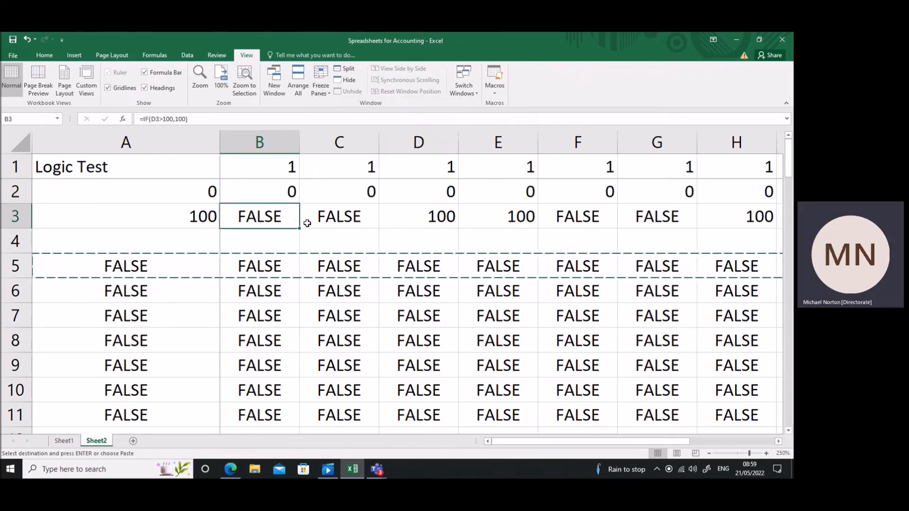
key("Right")
key("Right")
key("Right")
key("Right")
key("Right")
key("Right")
key("Right")
key("Right")
key("Right")
key("Right")
key("Right")
key("Right")
key("Right")
key("Right")
key("Right")
key("Right")
key("Right")
key("Right")
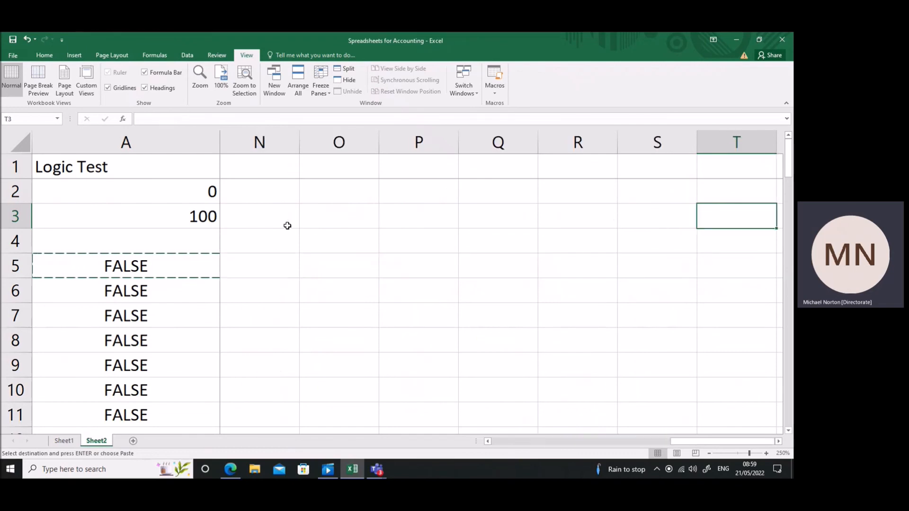
key("Left")
key("Left")
key("Left")
key("Left")
key("Left")
key("Left")
key("Left")
key("Left")
key("Left")
key("Left")
key("Left")
key("Left")
key("Down")
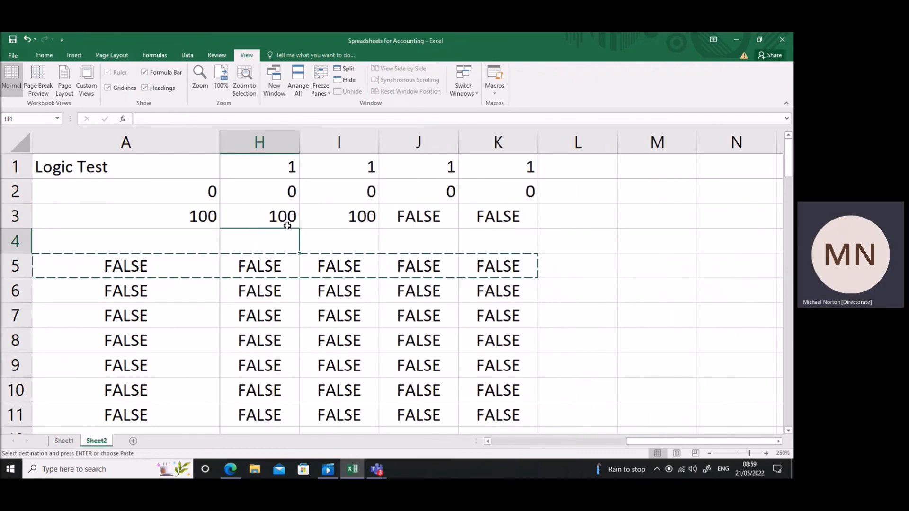
key("Down")
key("Down")
key("Down")
key("Down")
key("Down")
key("Down")
key("Down")
key("Down")
key("Down")
key("Down")
key("Down")
key("Down")
key("Down")
key("Down")
key("Down")
key("Down")
key("Down")
key("Down")
key("Down")
key("Down")
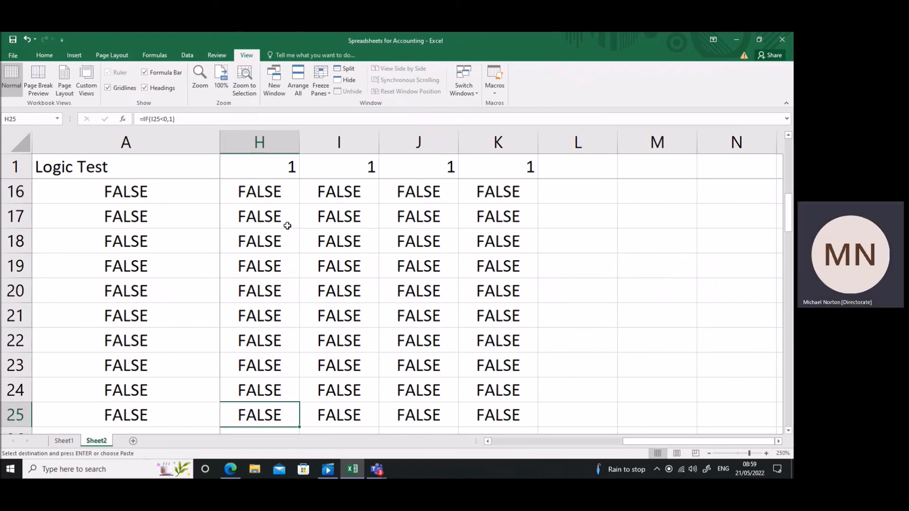
key("Up")
key("Up")
key("Up")
key("Up")
key("Up")
key("Up")
key("Up")
key("Up")
key("Up")
key("Up")
key("Up")
key("Up")
key("Up")
key("Up")
key("Up")
key("Up")
key("Up")
key("Up")
key("Up")
key("Up")
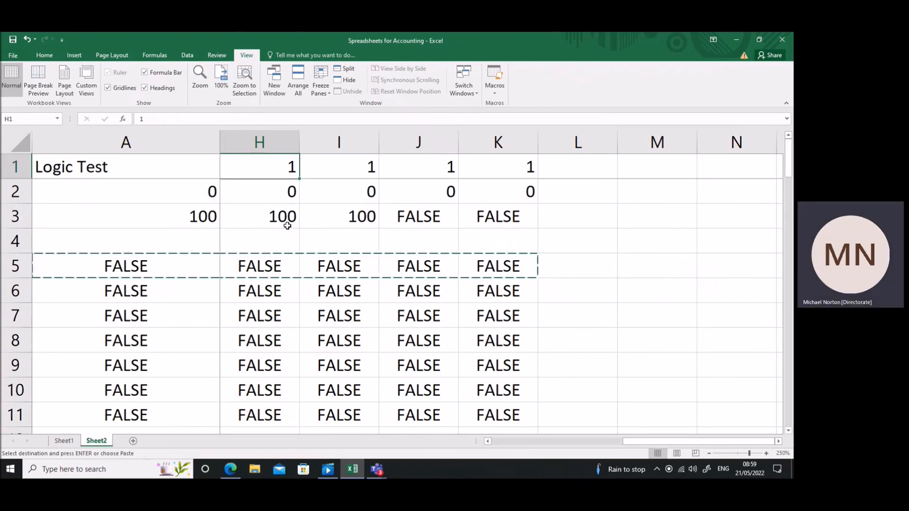
key("Left")
key("Left")
key("Left")
key("Left")
key("Left")
key("Left")
key("Left")
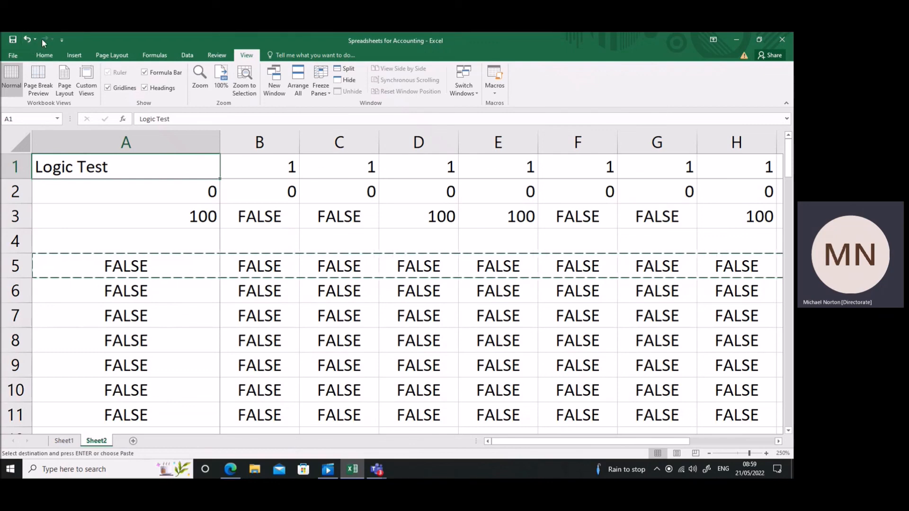
Undo and redo the paste of the row 5 formulas several times, ending with the formulas restored from row 6 down.
left_click(28, 38)
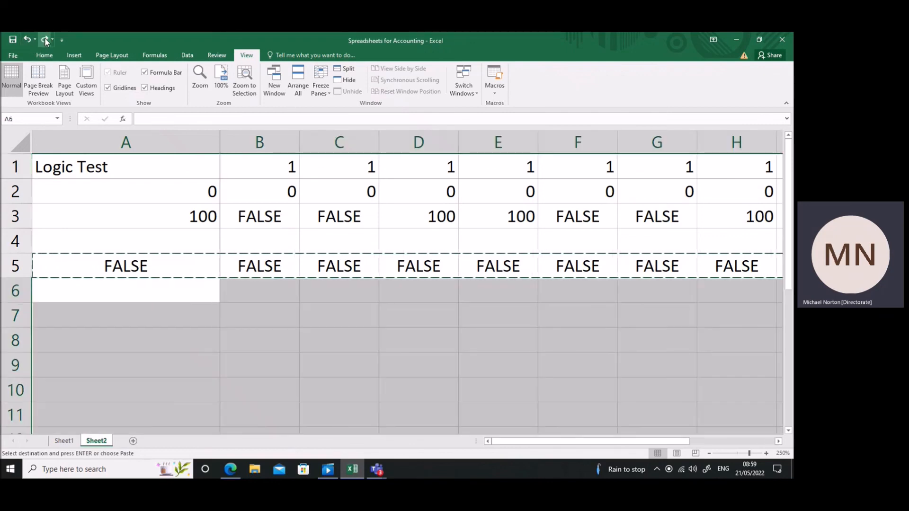
left_click(45, 37)
left_click(27, 39)
left_click(44, 38)
left_click(27, 39)
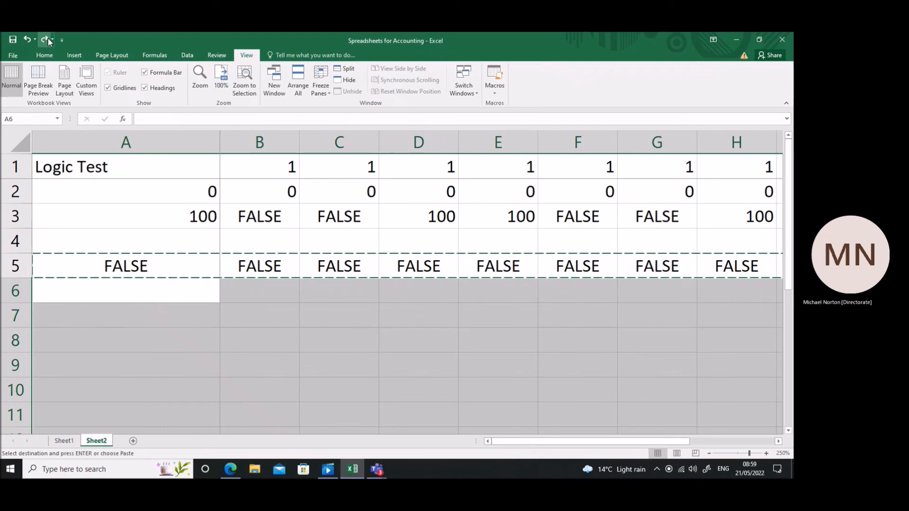
key("ctrl+v")
Unfreeze the existing panes and freeze only the top row, checking it down the rows.
left_click(327, 93)
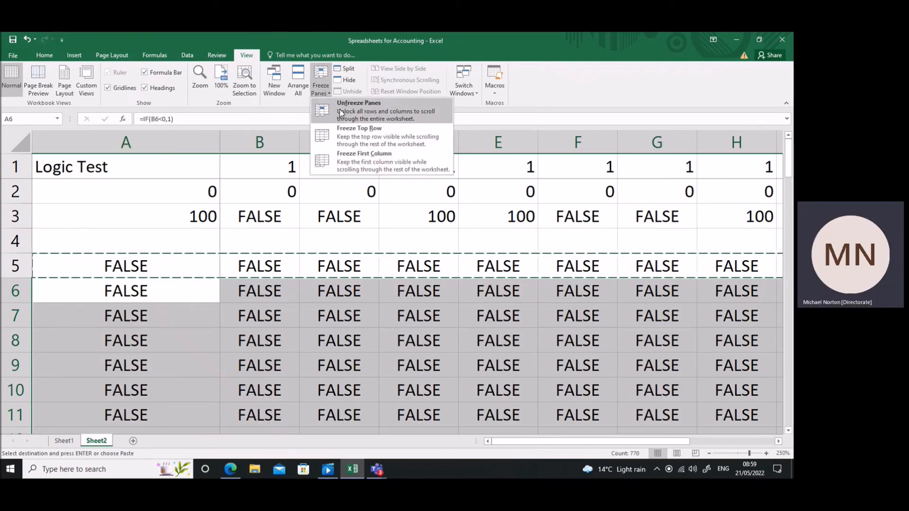
left_click(339, 109)
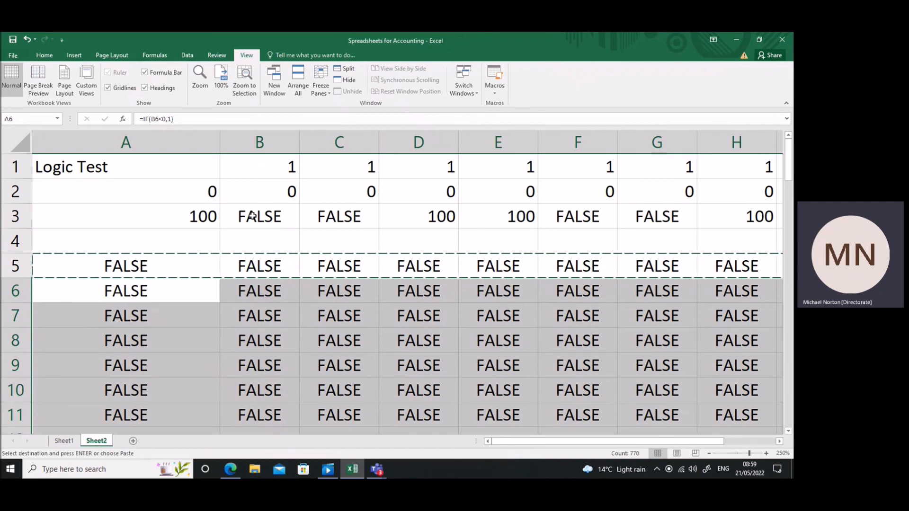
left_click(251, 193)
left_click(330, 94)
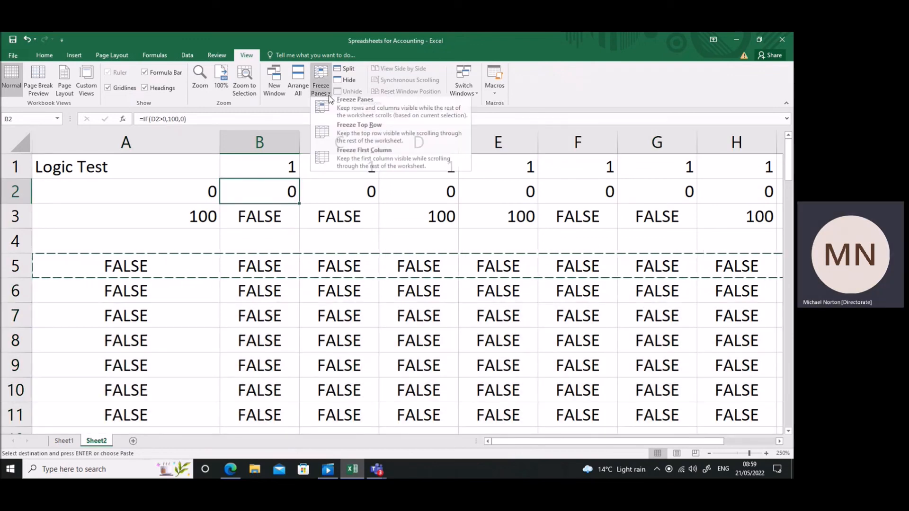
left_click(344, 138)
scroll(316, 208, "down", 18)
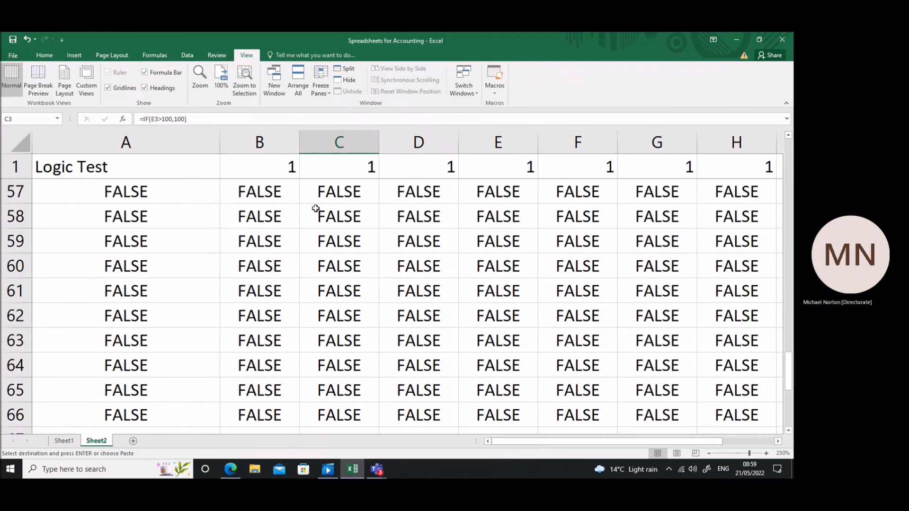
mouse_move(513, 442)
left_mouse_down()
mouse_move(605, 436)
mouse_move(516, 440)
left_mouse_up()
scroll(281, 267, "up", 18)
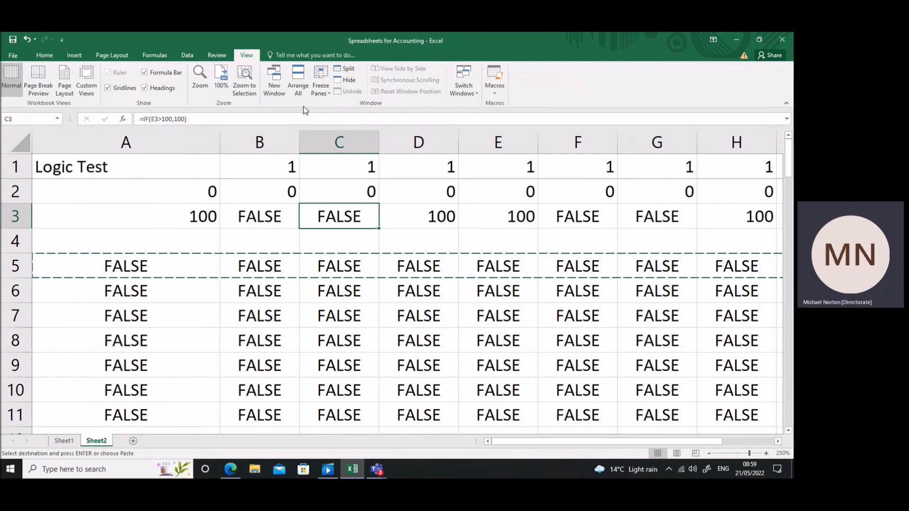
Unfreeze the top row and freeze only the first column, checking it across the columns.
left_click(325, 93)
left_click(330, 104)
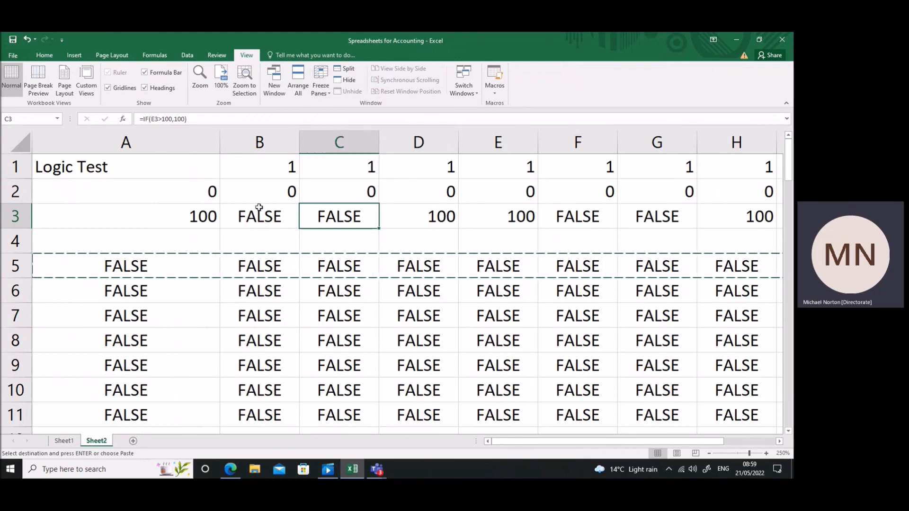
left_click(260, 193)
left_click(321, 90)
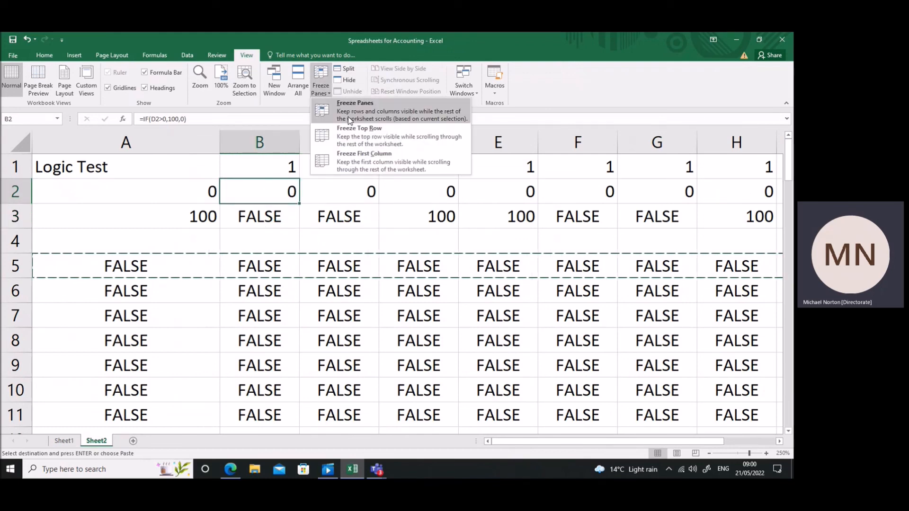
left_click(356, 158)
left_click_drag(618, 442, 538, 439)
Unfreeze the first column and freeze the panes at cell C2 so row 1 and columns A and B stay in view.
left_click(329, 93)
left_click(353, 110)
left_click(340, 282)
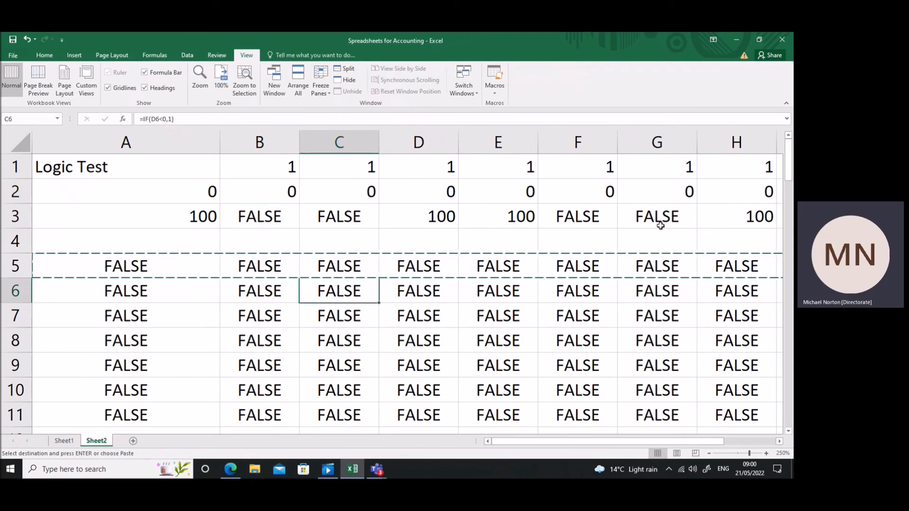
left_click(353, 193)
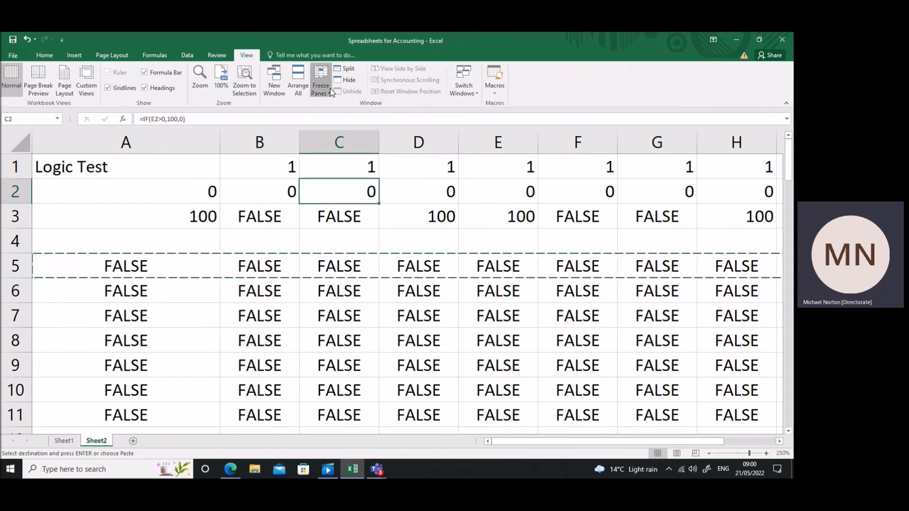
left_click(331, 90)
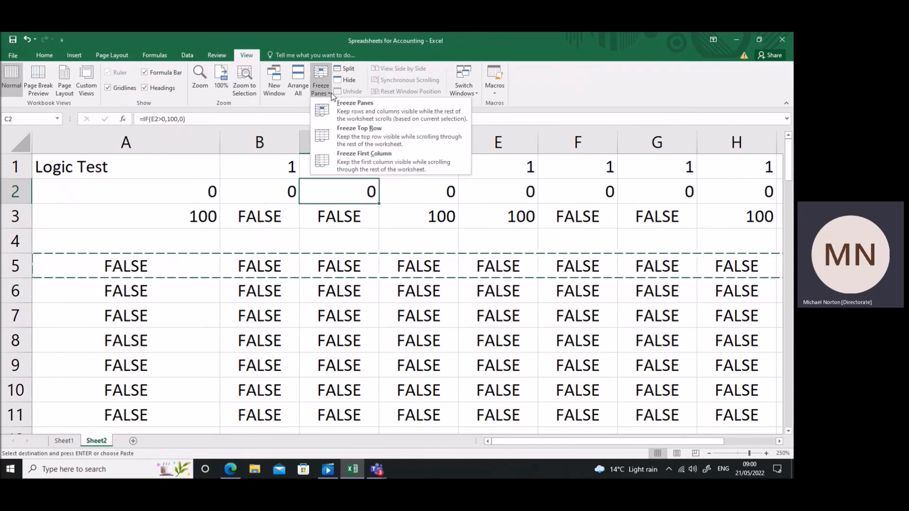
left_click(349, 109)
left_click(359, 217)
left_click(341, 189)
scroll(349, 208, "down", 20)
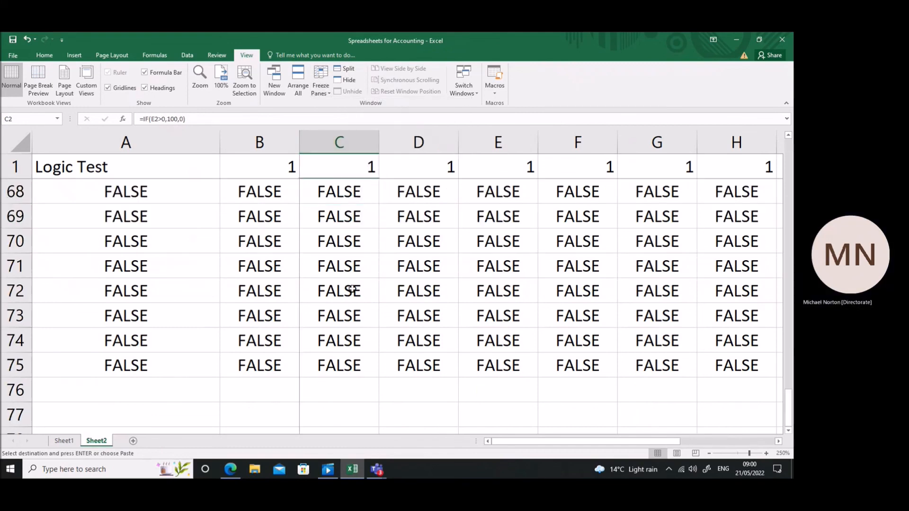
left_click_drag(521, 442, 444, 393)
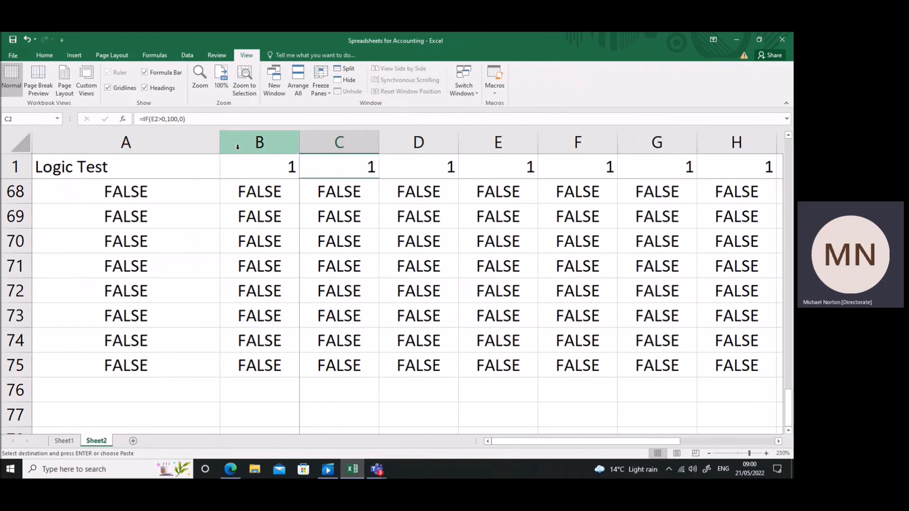
scroll(265, 156, "up", 20)
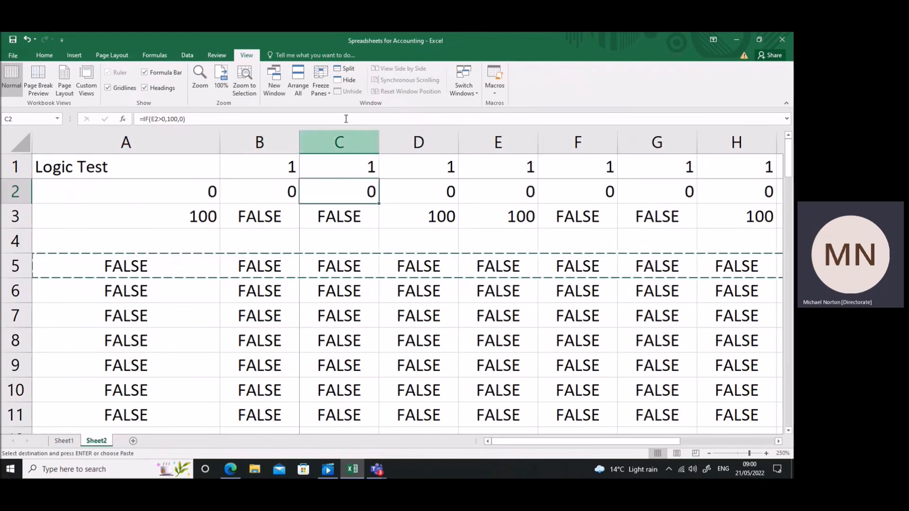
Unfreeze the panes and split the sheet at cell B2.
left_click(331, 95)
left_click(365, 106)
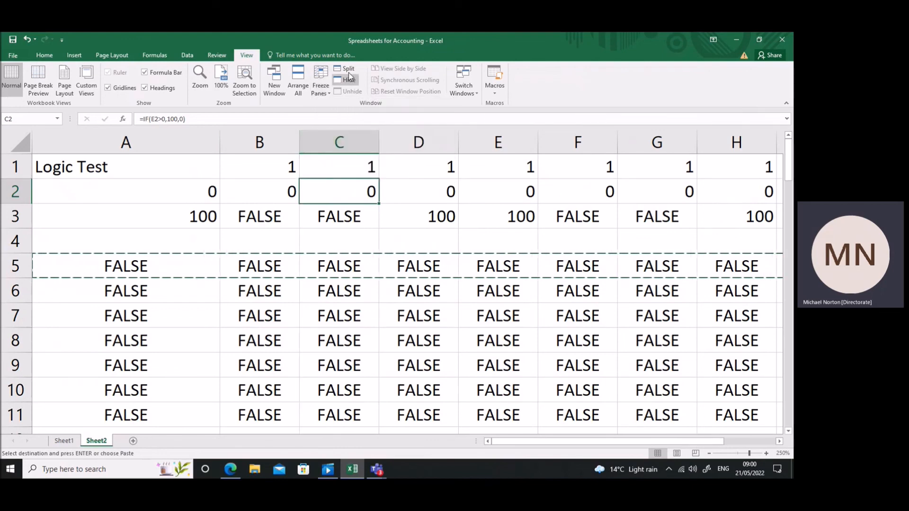
left_click(260, 189)
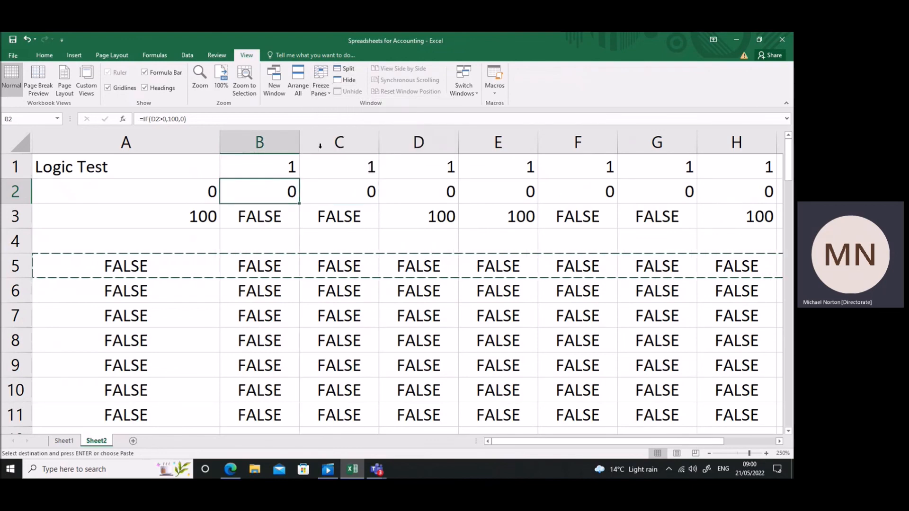
left_click(348, 72)
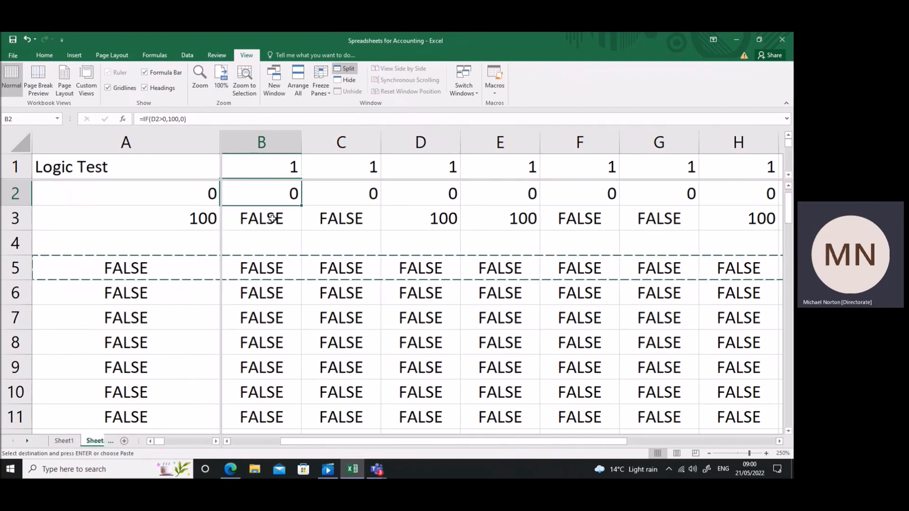
Move the vertical split bar to the far edge of column B.
left_click(219, 223)
left_click_drag(221, 232, 300, 228)
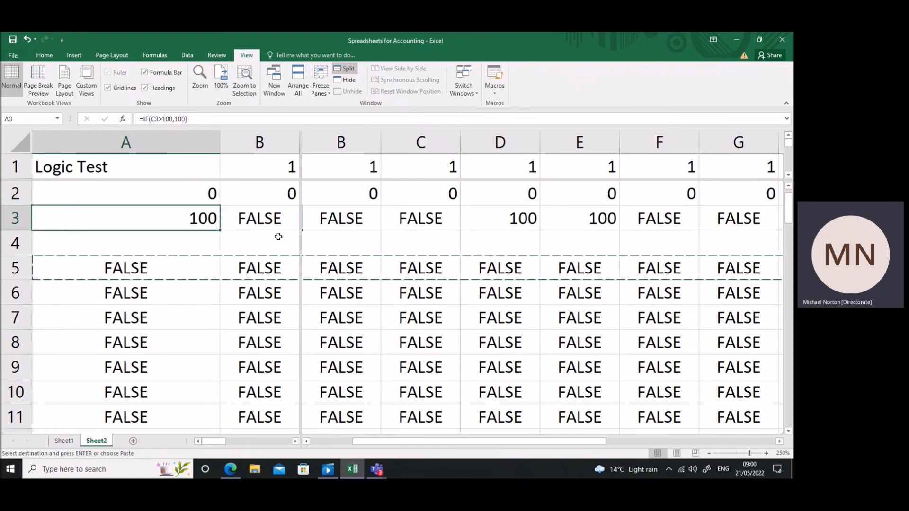
left_click(278, 238)
left_click(218, 268)
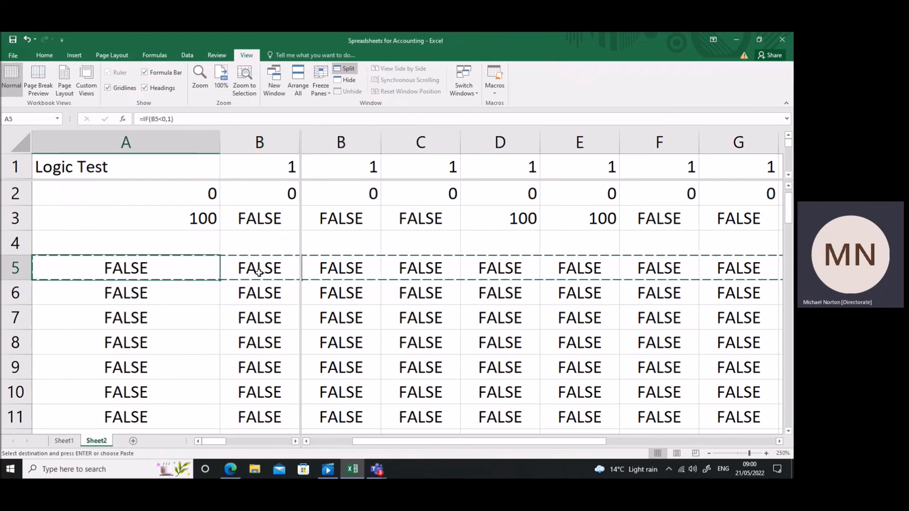
Move across the columns in each of the two split panes to check that they scroll independently, returning to cell A6.
left_click(406, 270)
key("Right")
key("Right")
key("Right")
key("Right")
key("Right")
key("Right")
key("Right")
key("Right")
key("Right")
key("Right")
key("Right")
key("Right")
key("Right")
key("Right")
key("Right")
key("Right")
key("Right")
key("Right")
key("Right")
key("Right")
key("Right")
key("Right")
key("Right")
key("Right")
key("Right")
key("Right")
key("Right")
key("Right")
key("Right")
key("Right")
left_click(250, 284)
key("Left")
key("Right")
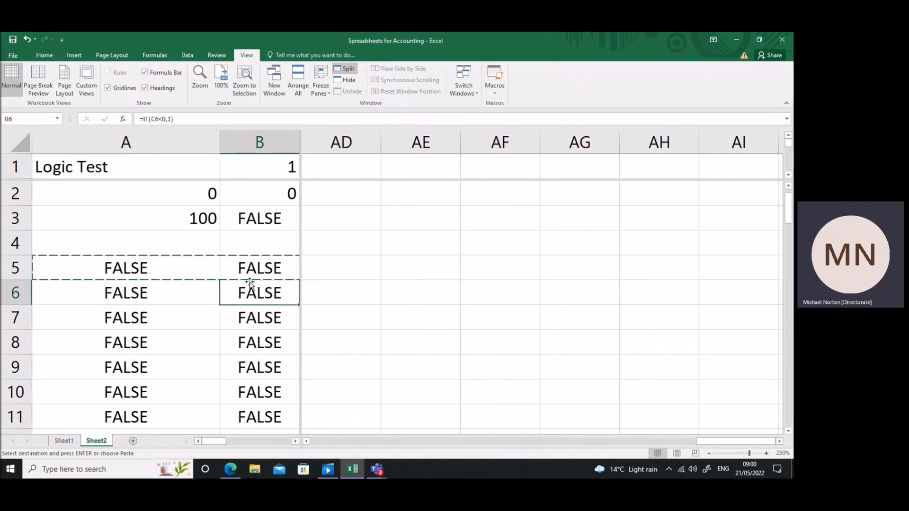
key("Right")
key("Right")
key("Right")
key("Right")
key("Right")
key("Right")
key("Right")
key("Right")
key("Right")
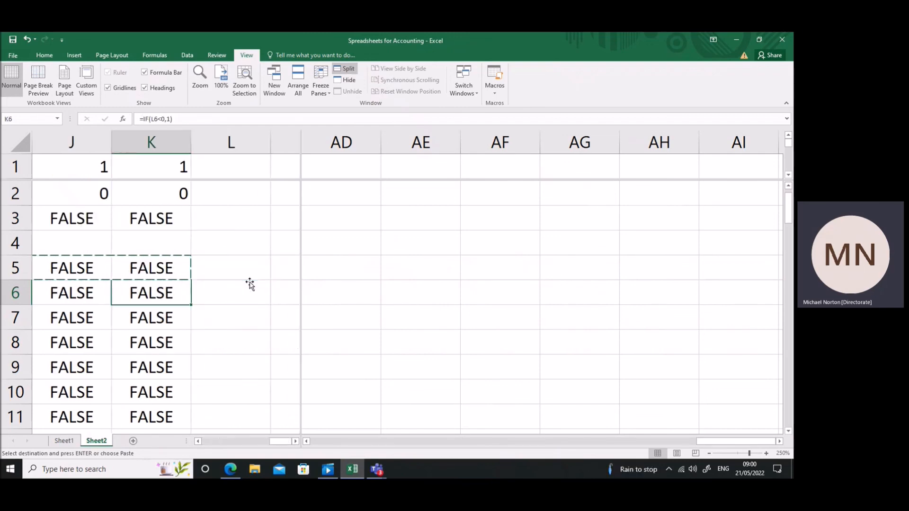
key("Left")
key("Left")
key("Left")
key("Left")
key("Left")
key("Left")
key("Left")
key("Left")
key("Left")
key("Left")
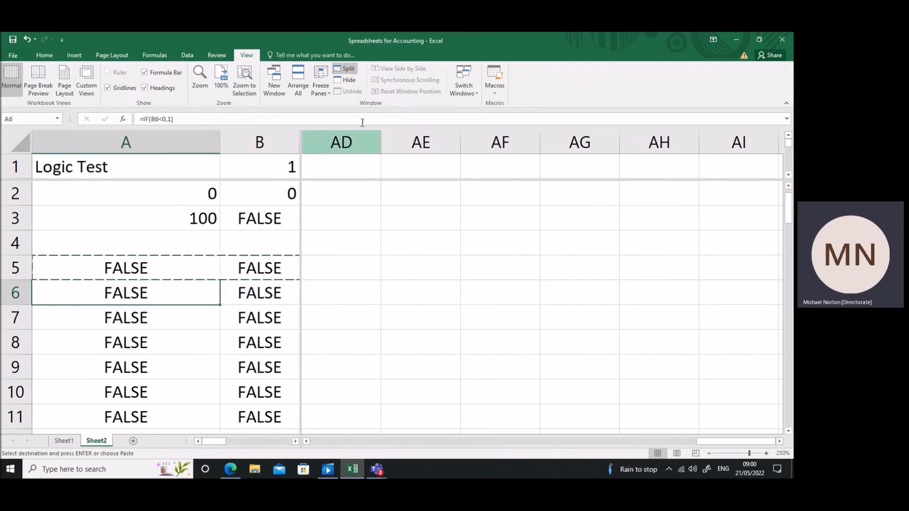
Move the horizontal split bar to below row 4, and remove the split from the sheet.
left_click(284, 177)
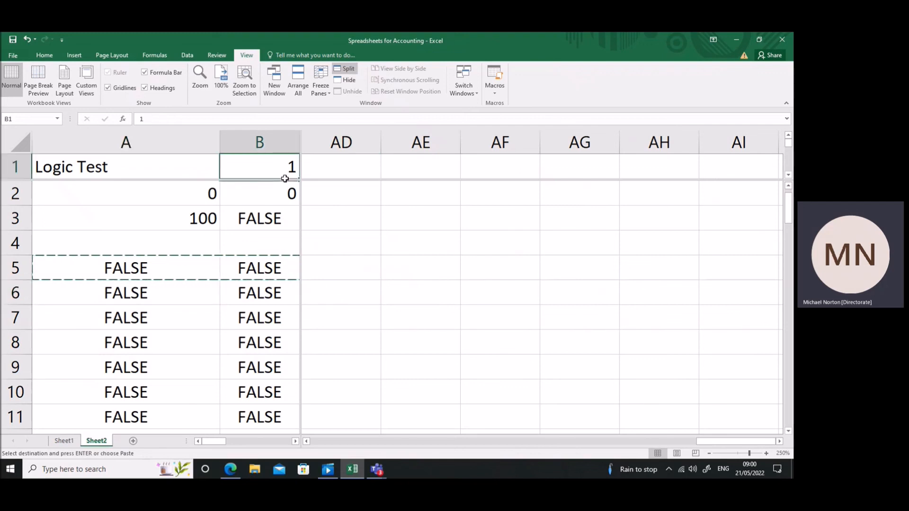
left_click_drag(297, 181, 303, 254)
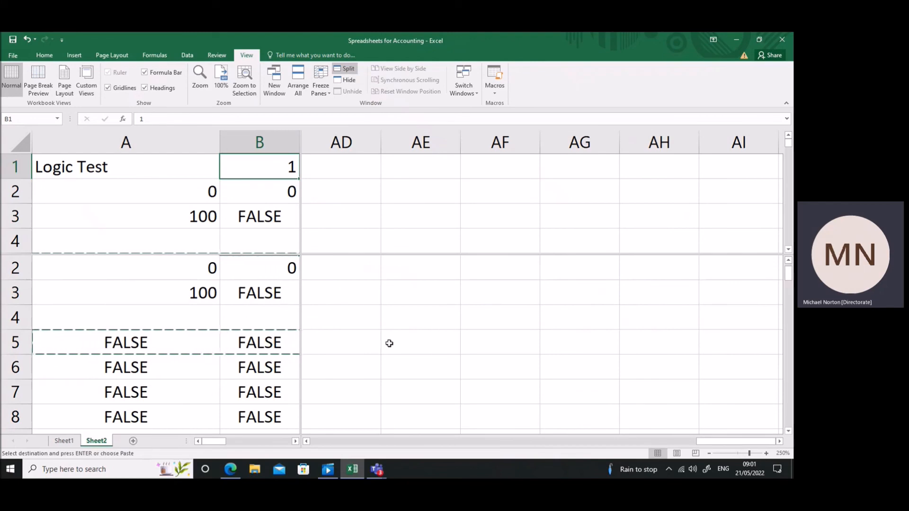
left_click(344, 71)
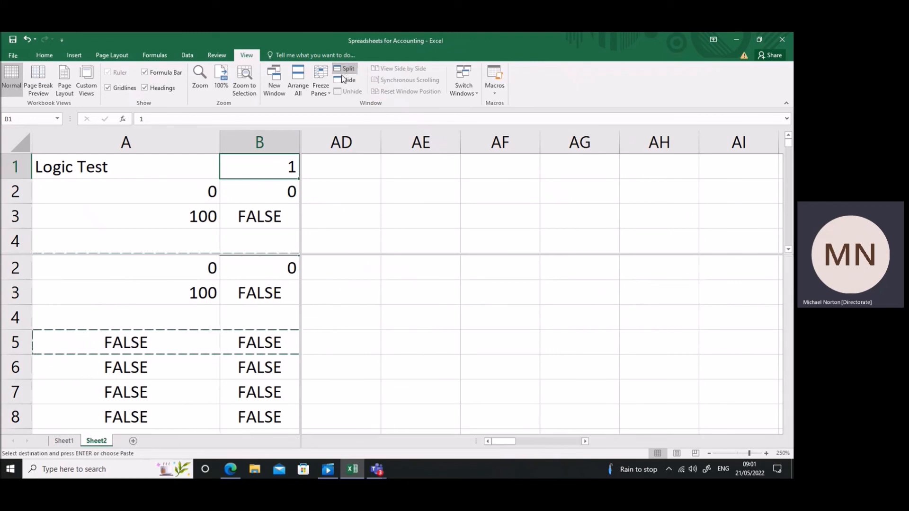
left_click(262, 190)
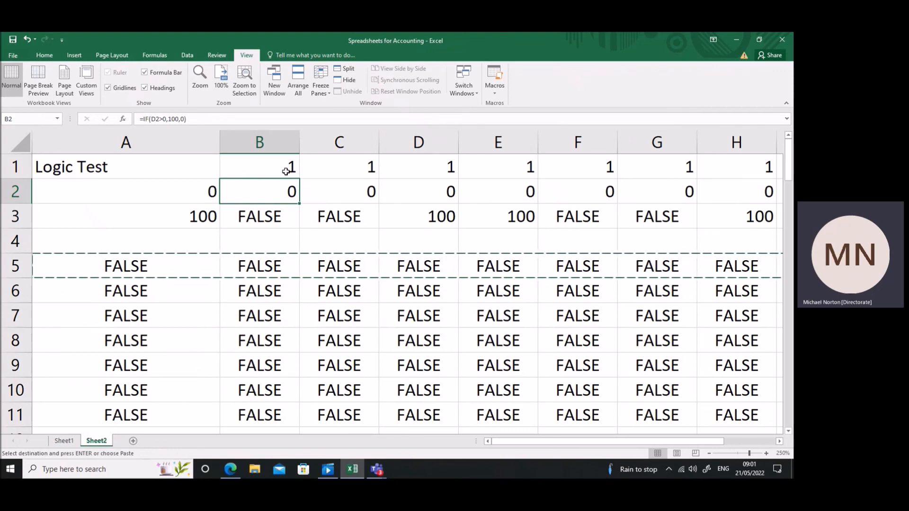
Return to Sheet1 with the list of formatting skills and bring up the open Teams windows.
left_click(64, 441)
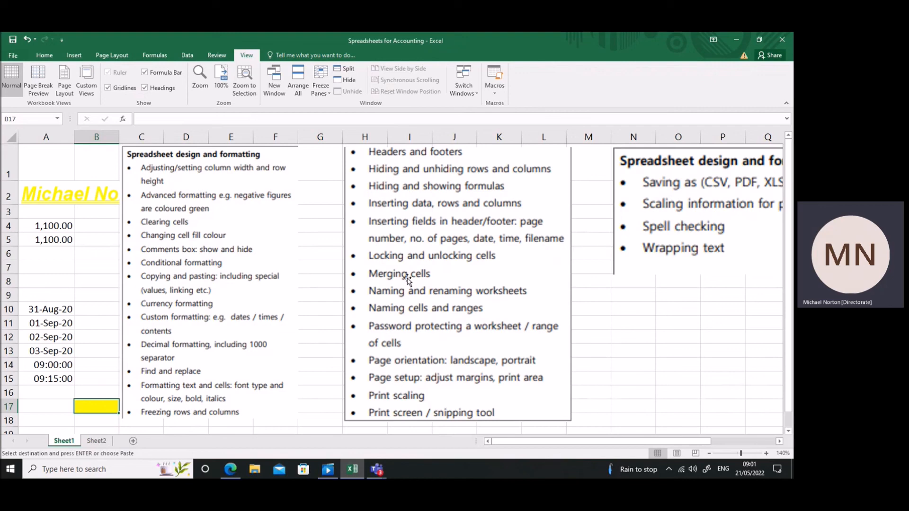
left_click(377, 470)
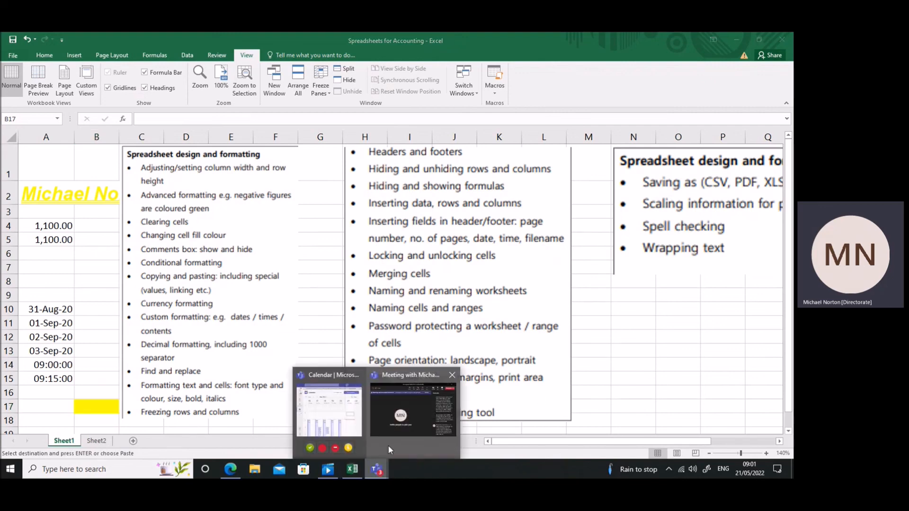